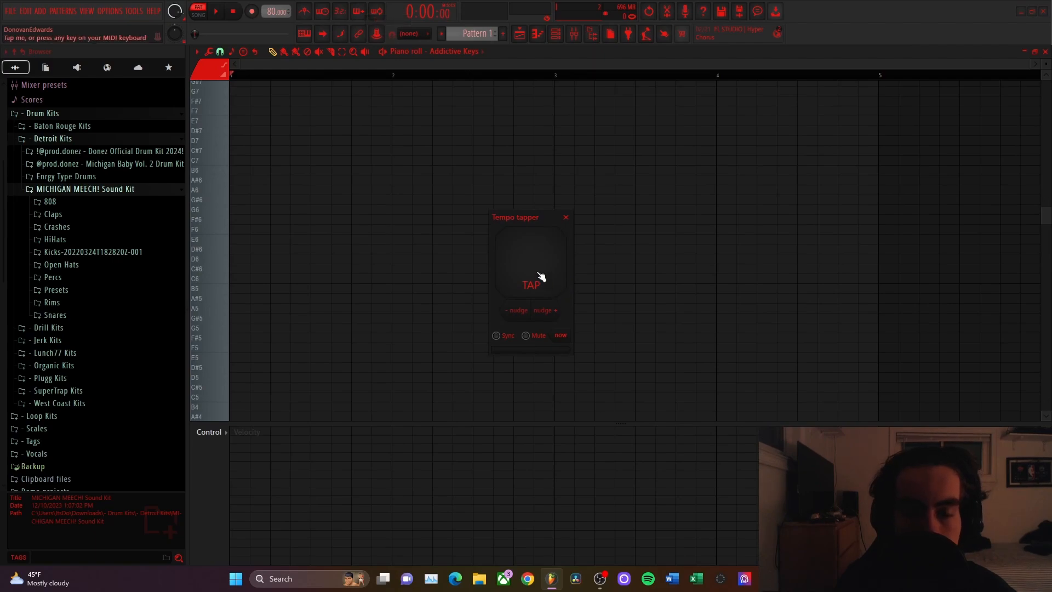
- Tap in a project tempo of 185 BPM and close the tempo tapper
click(538, 275)
click(540, 276)
click(540, 276)
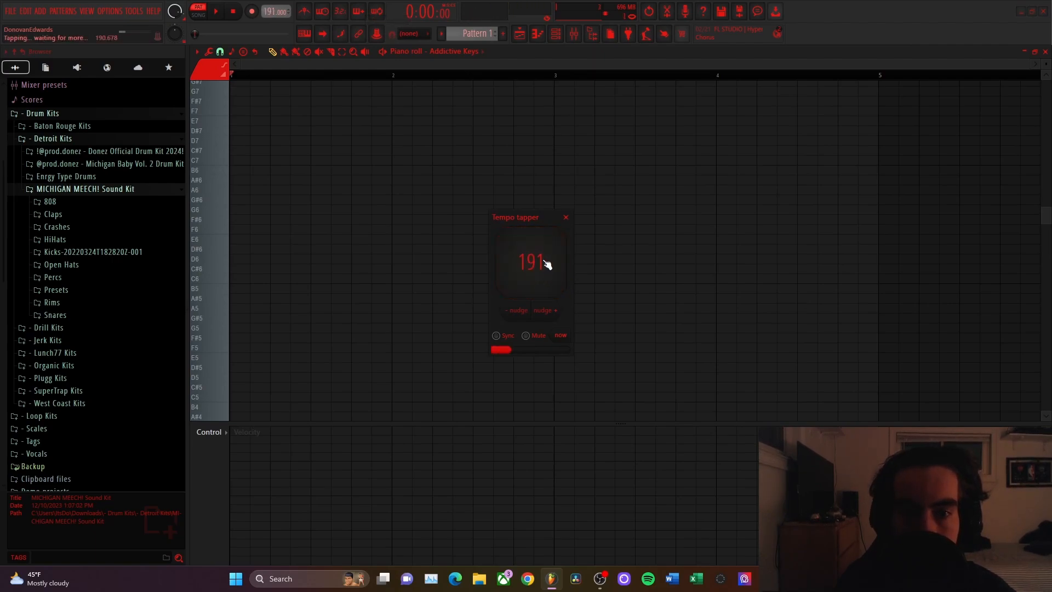
click(566, 217)
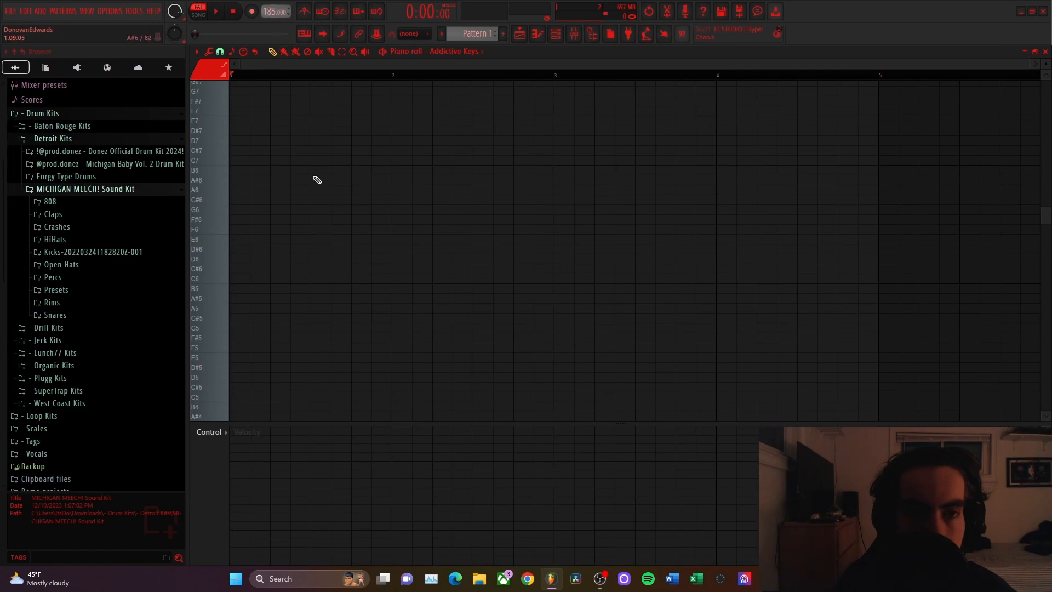
- Stamp a minor 9th chord rooted on C5 at the start of bar 1, about 10 steps long
scroll(296, 201, down, 4)
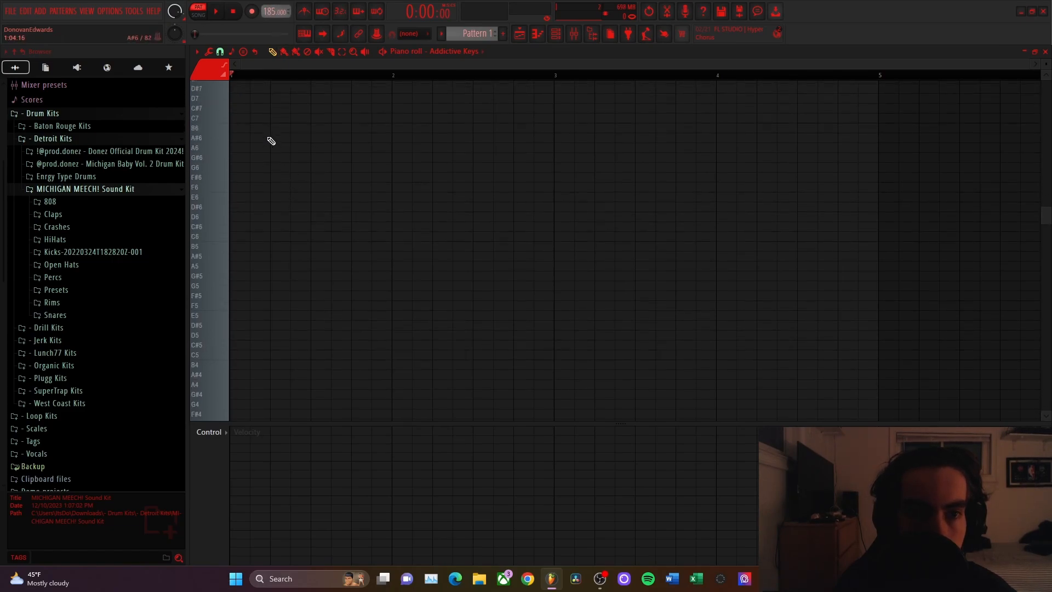
click(243, 52)
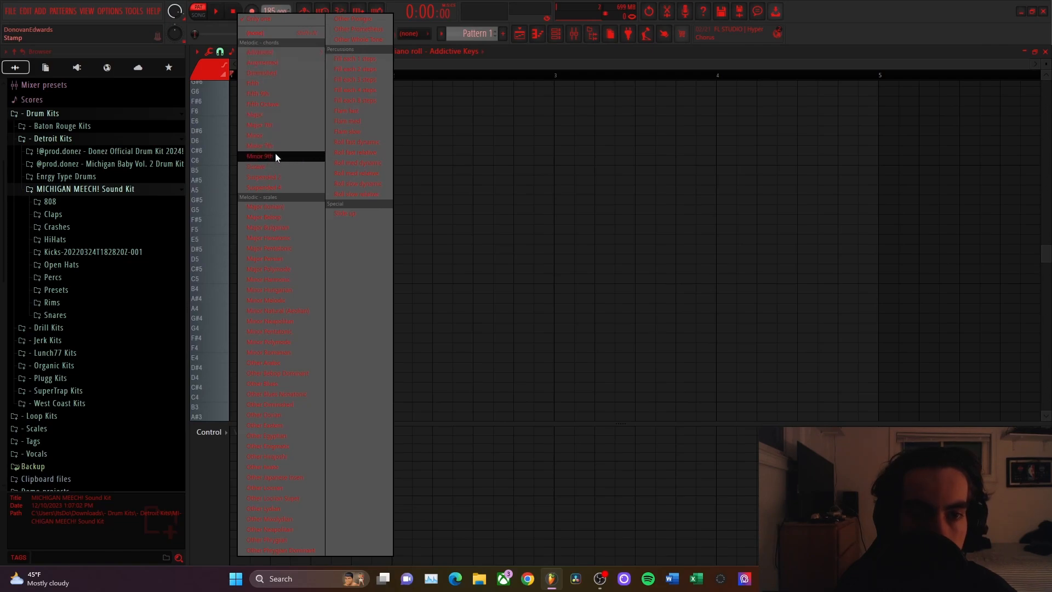
click(492, 124)
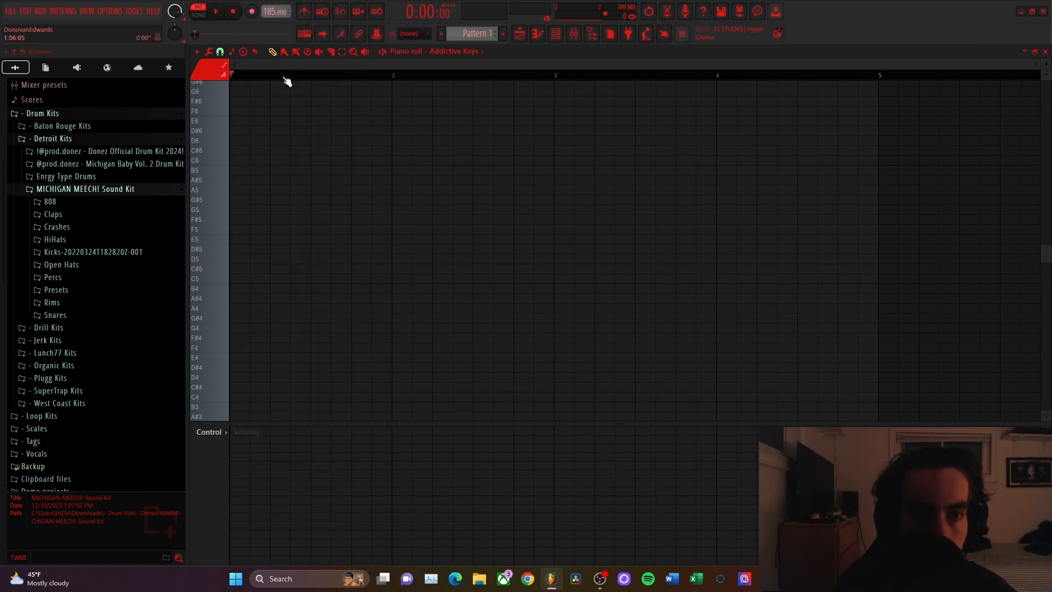
click(243, 52)
click(359, 163)
click(243, 52)
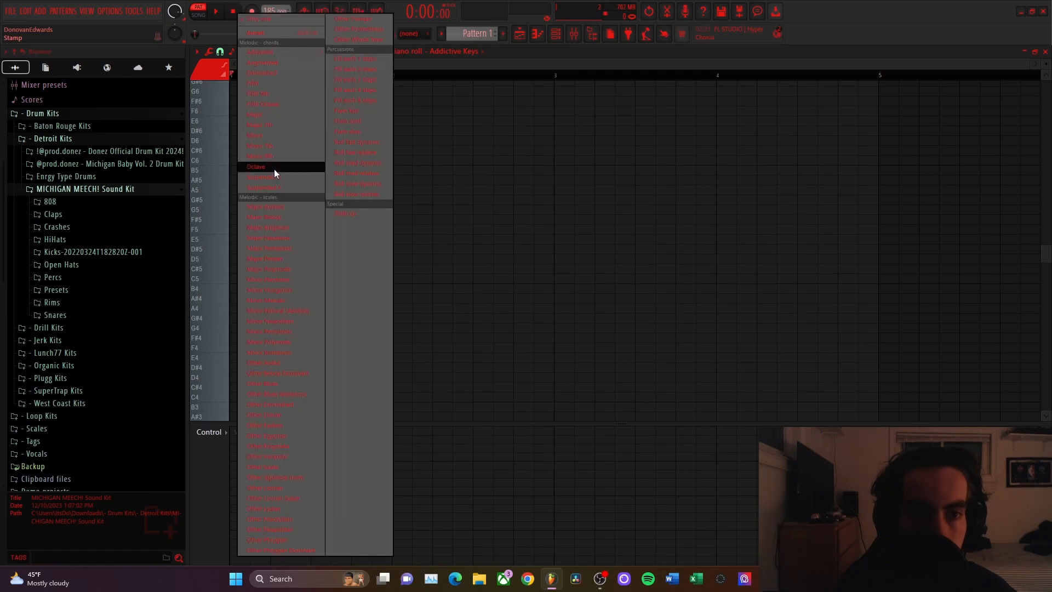
click(274, 170)
click(233, 278)
drag(248, 279, 335, 285)
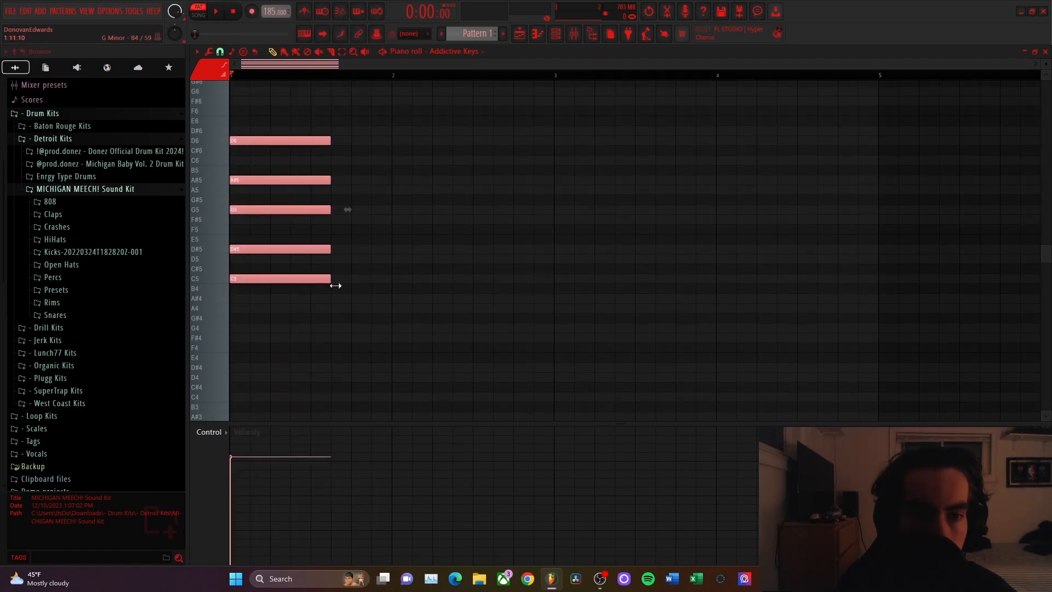
- Transpose the stamped chord up three semitones to root D#5 and play it back
key(ctrl+Up)
key(ctrl+Up)
key(ctrl+Up)
key(ctrl+Up)
key(ctrl+Down)
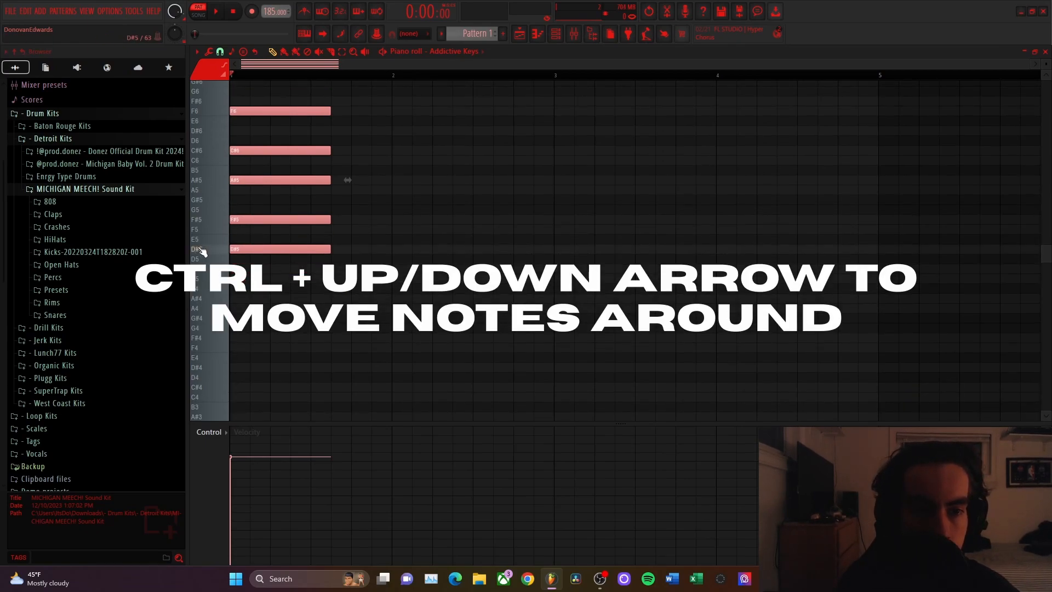
click(352, 277)
scroll(353, 277, up, 1)
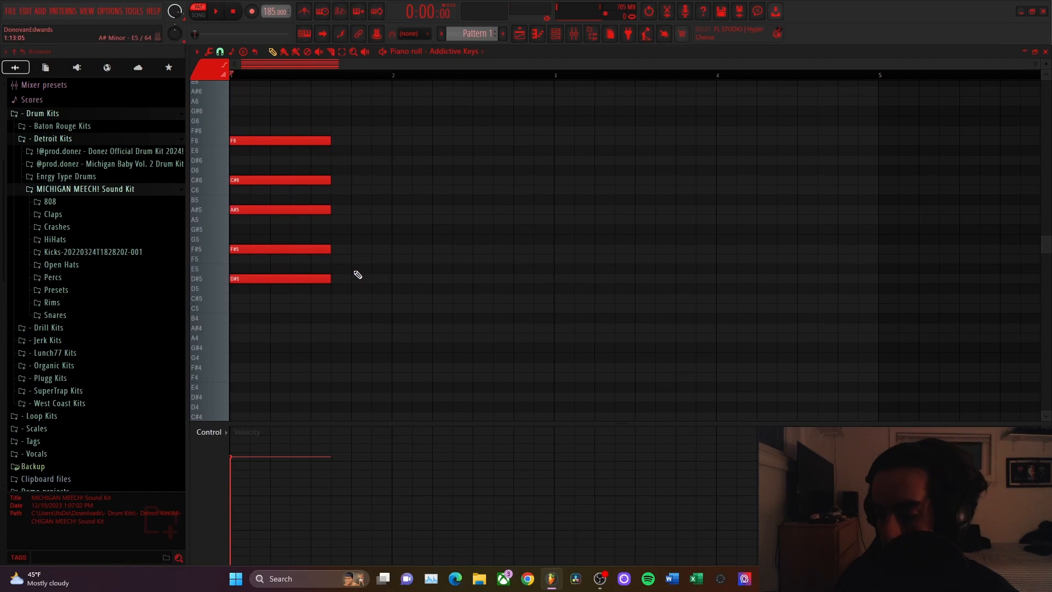
key(space)
key(space)
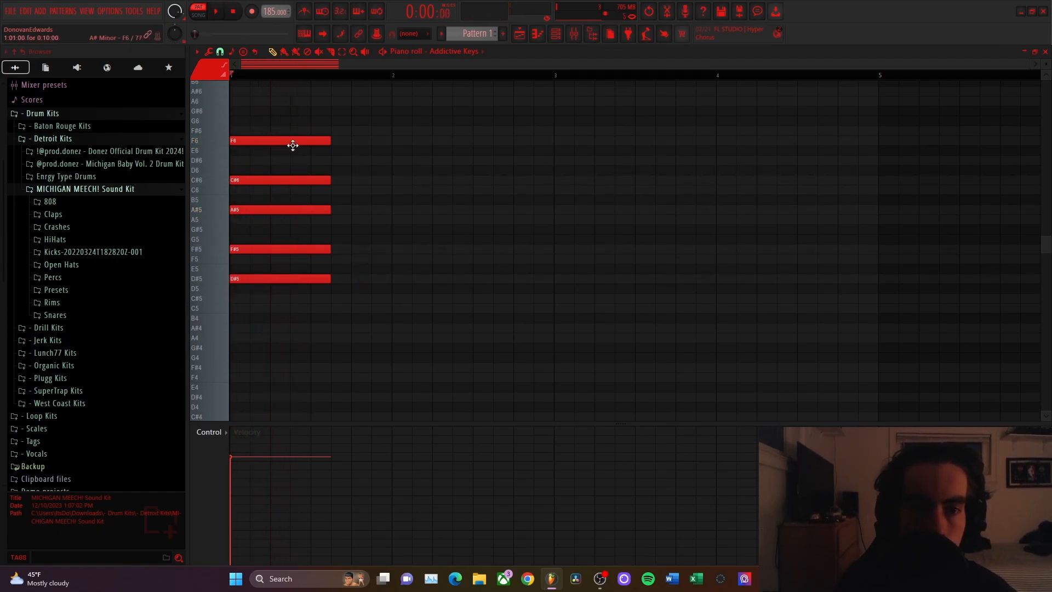
- Lengthen all notes of the D#5 chord to 12 steps
key(ctrl+a)
drag(331, 279, 354, 277)
click(410, 282)
scroll(394, 262, up, 3)
- Duplicate the D#5 chord and shift the copy to the start of bar 3
drag(307, 164, 329, 377)
drag(309, 196, 312, 399)
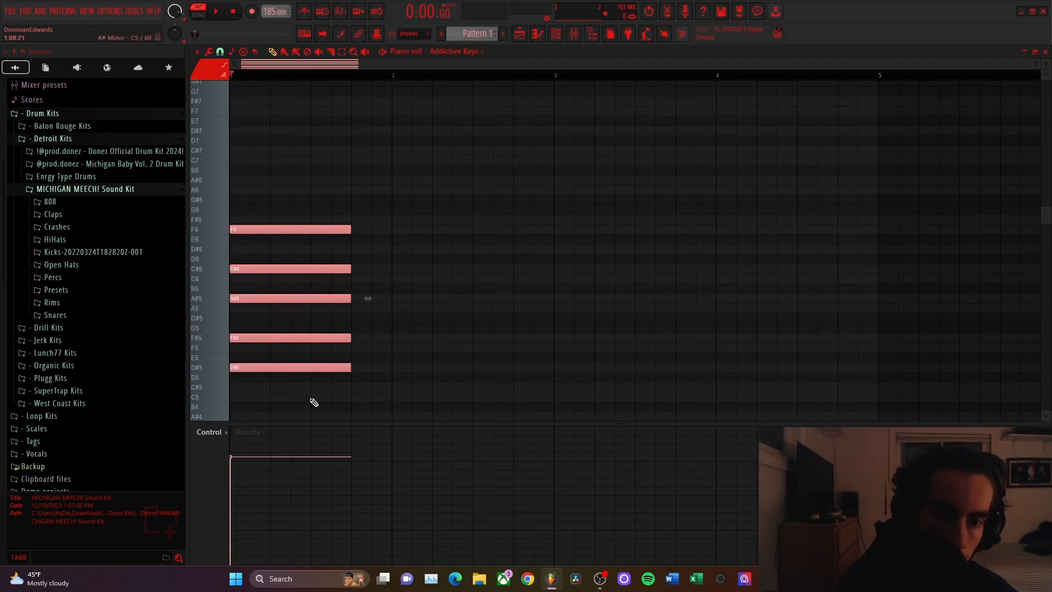
key(ctrl+b)
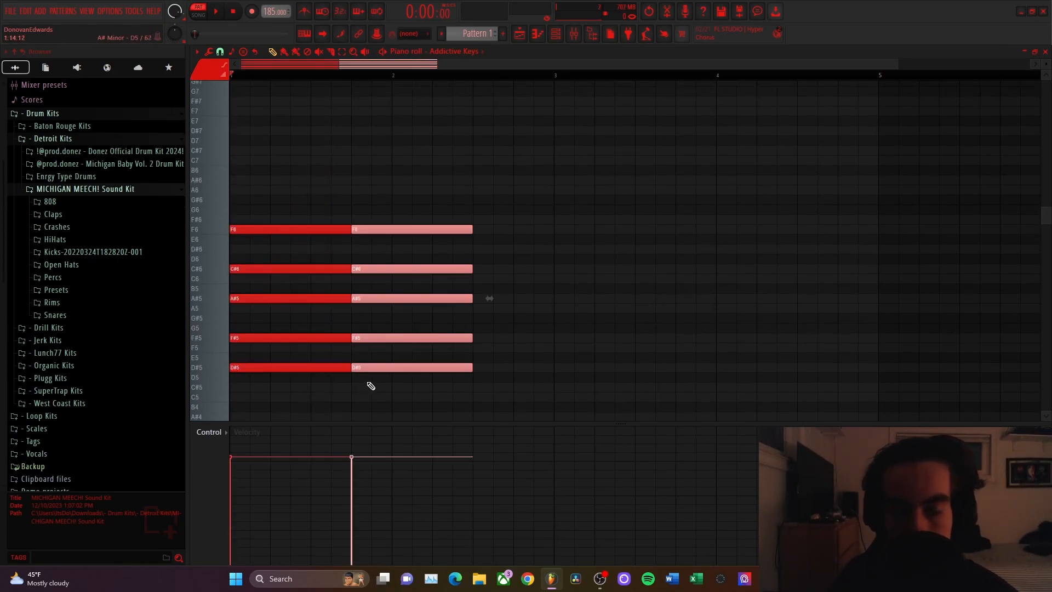
key(ctrl+Right)
key(ctrl+Right)
key(ctrl+Right)
key(ctrl+Right)
key(ctrl+Right)
key(ctrl+Right)
key(ctrl+Right)
key(ctrl+Right)
key(ctrl+Right)
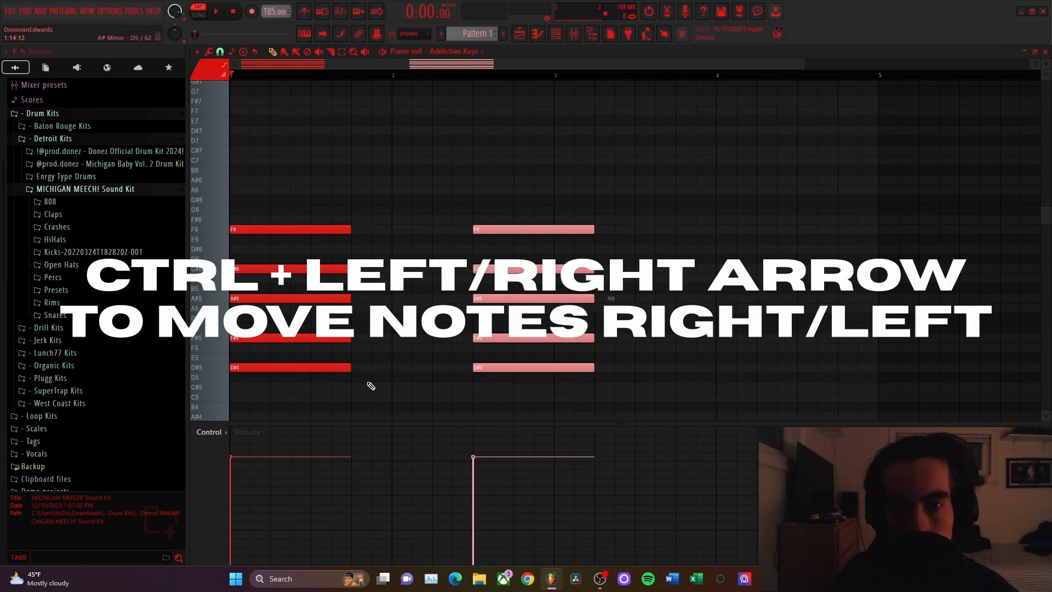
key(ctrl+Right)
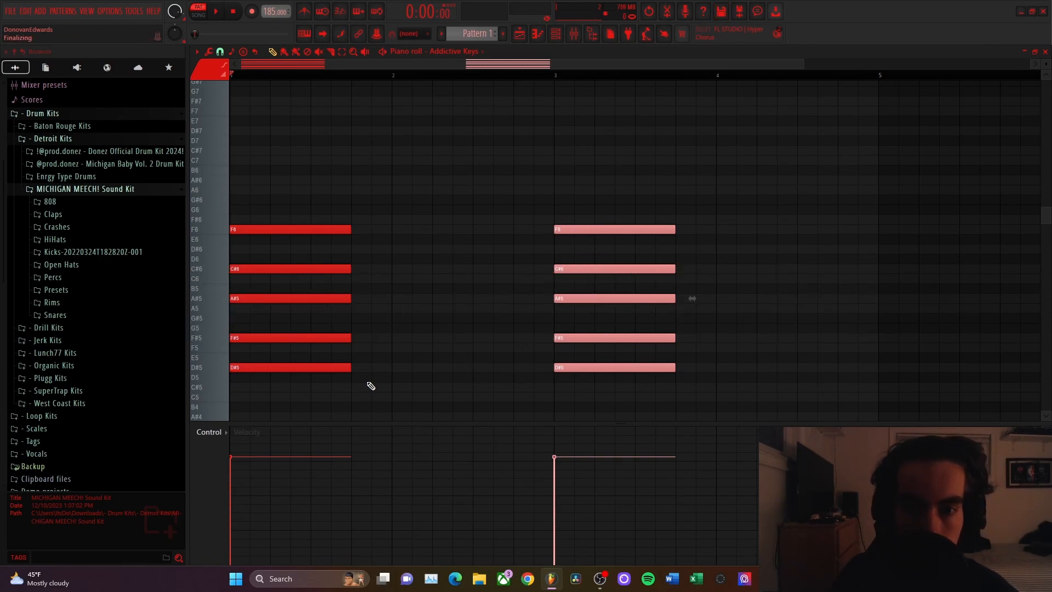
- Transpose the bar 3 chord copy up five semitones to root G#5
key(ctrl+Up)
key(ctrl+Up)
key(shift+Up)
key(shift+Up)
key(shift+Up)
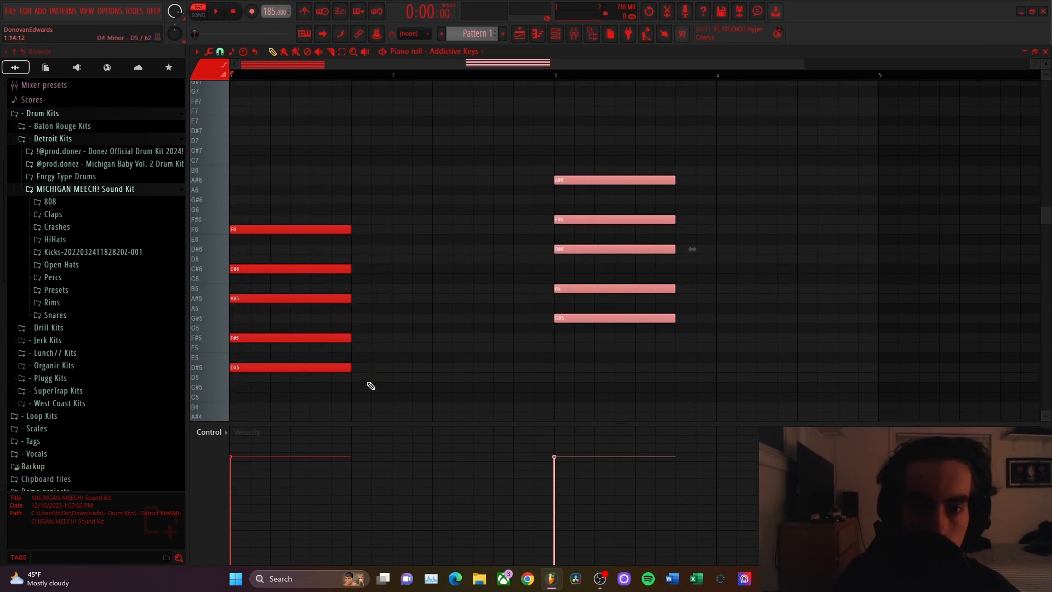
scroll(377, 362, down, 2)
ctrl+click(405, 330)
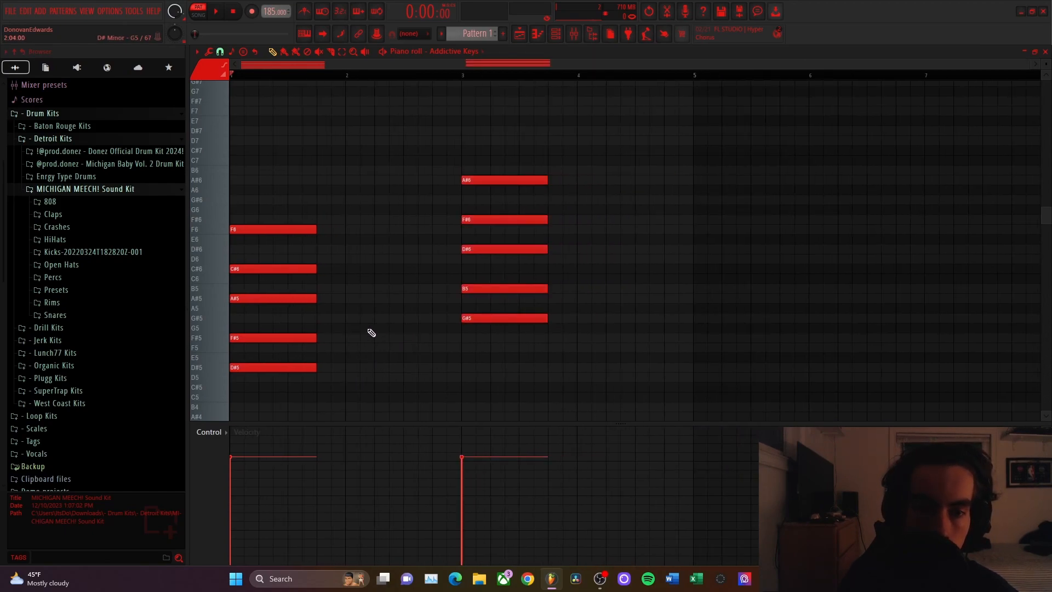
- Build a diminished chord of G5, A#5, C#6, E6 and G6 filling the gap from the first chord's end to bar 3
drag(293, 195, 296, 379)
drag(290, 160, 559, 405)
ctrl+click(387, 315)
mouse_move(463, 328)
mouse_down()
mouse_move(350, 327)
mouse_move(378, 329)
mouse_up()
right_click(475, 329)
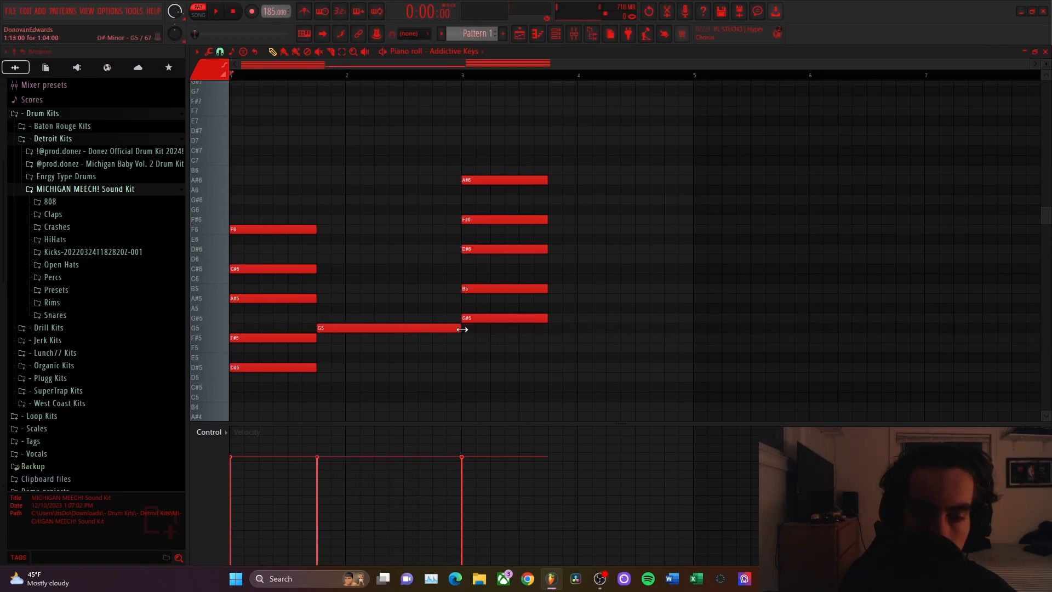
click(324, 299)
click(324, 269)
drag(324, 250, 330, 235)
click(332, 210)
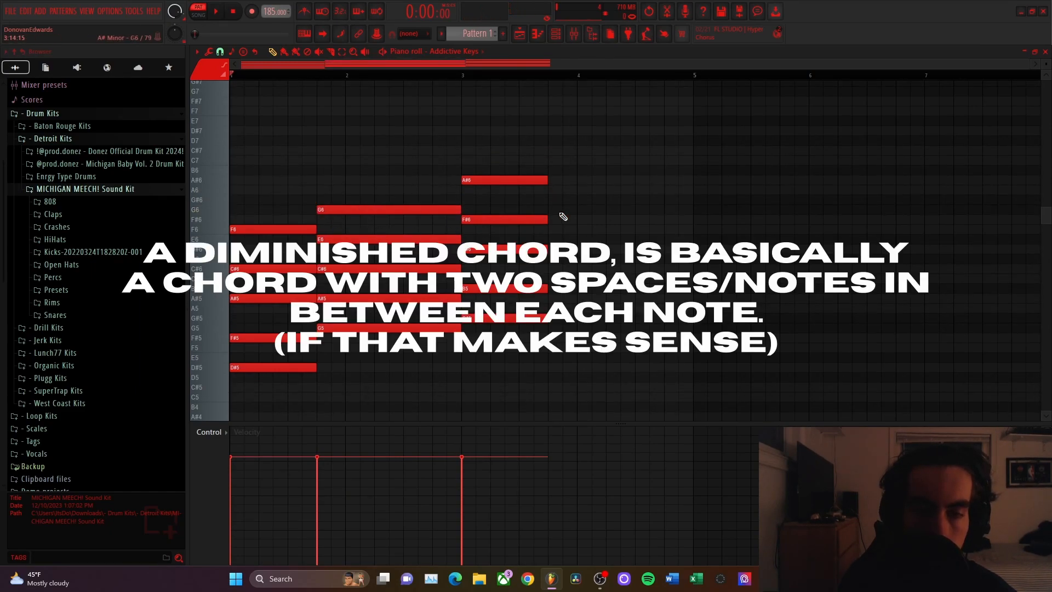
- Build a diminished chord of D5, F5, G#5, B5 and D6 from the third chord's end to bar 5 and play the progression
drag(395, 174, 419, 353)
ctrl+click(386, 354)
ctrl+click(430, 362)
click(220, 372)
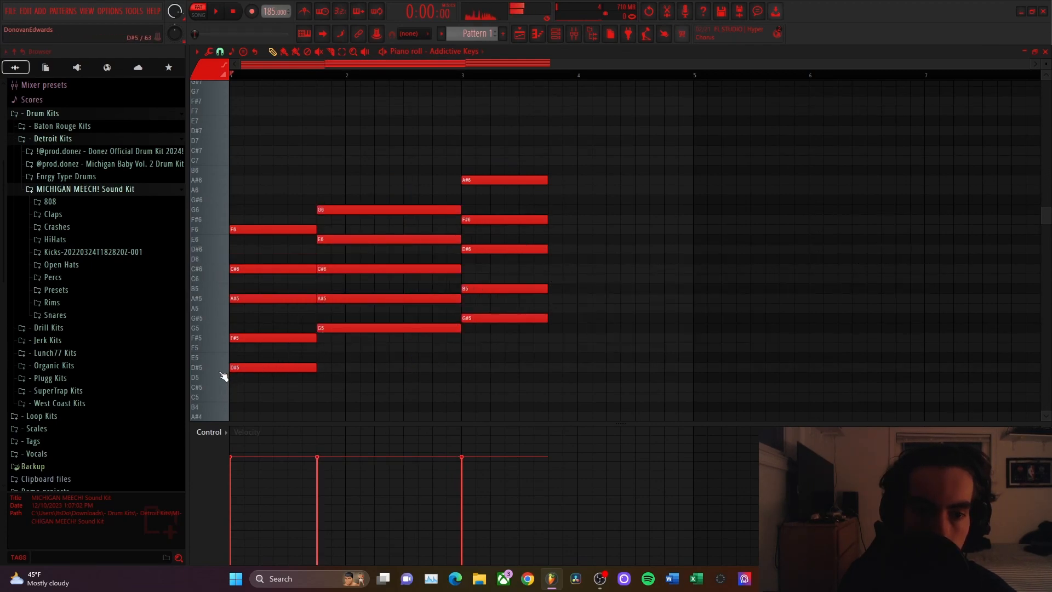
mouse_move(289, 378)
mouse_down()
mouse_move(242, 375)
mouse_move(594, 383)
mouse_move(553, 378)
mouse_up()
click(556, 347)
click(558, 318)
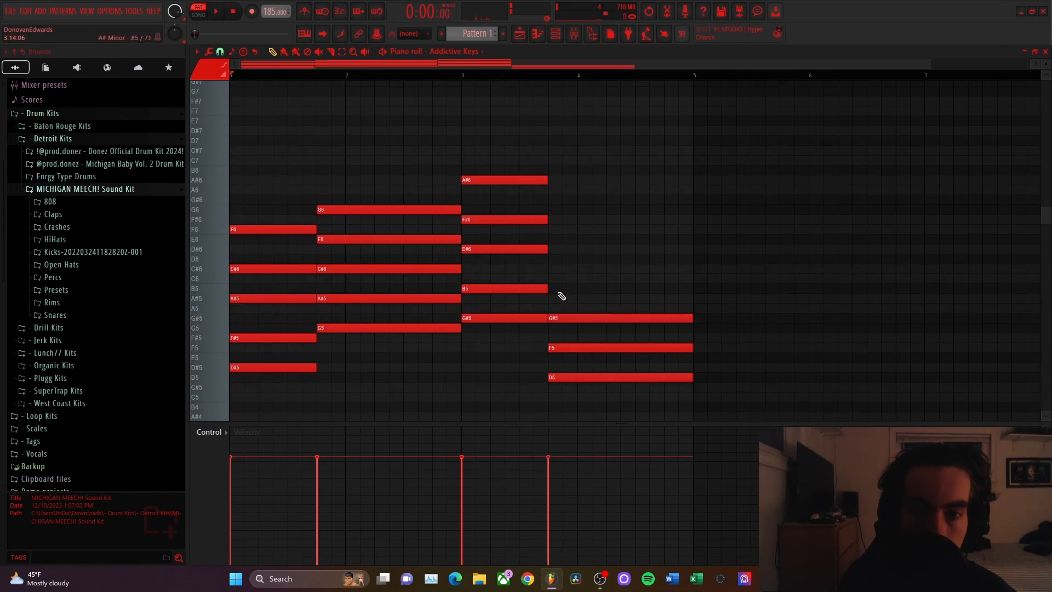
click(558, 288)
click(559, 258)
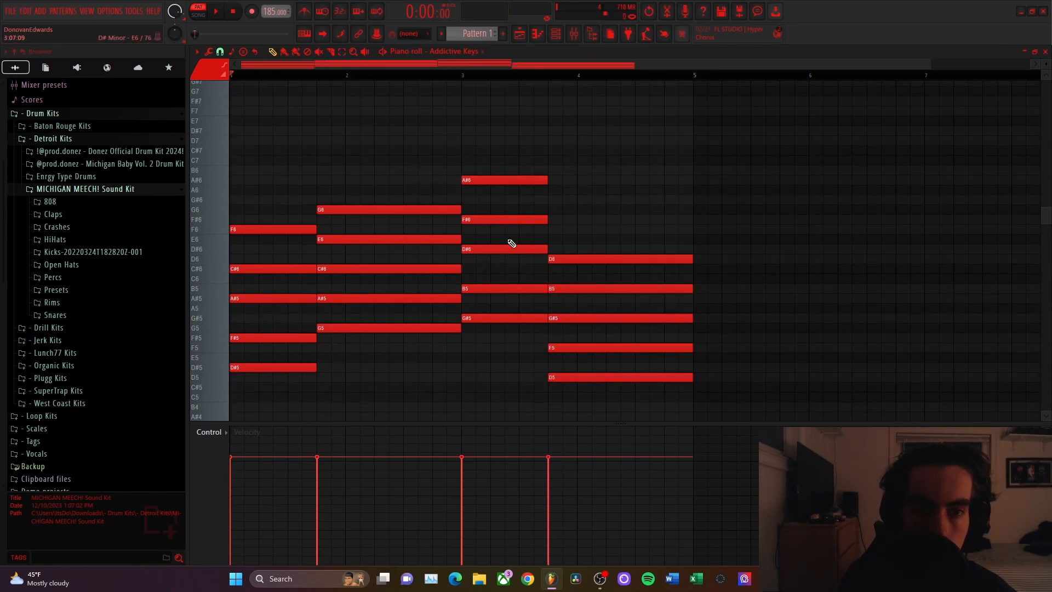
ctrl+scroll(511, 243, down, 1)
key(space)
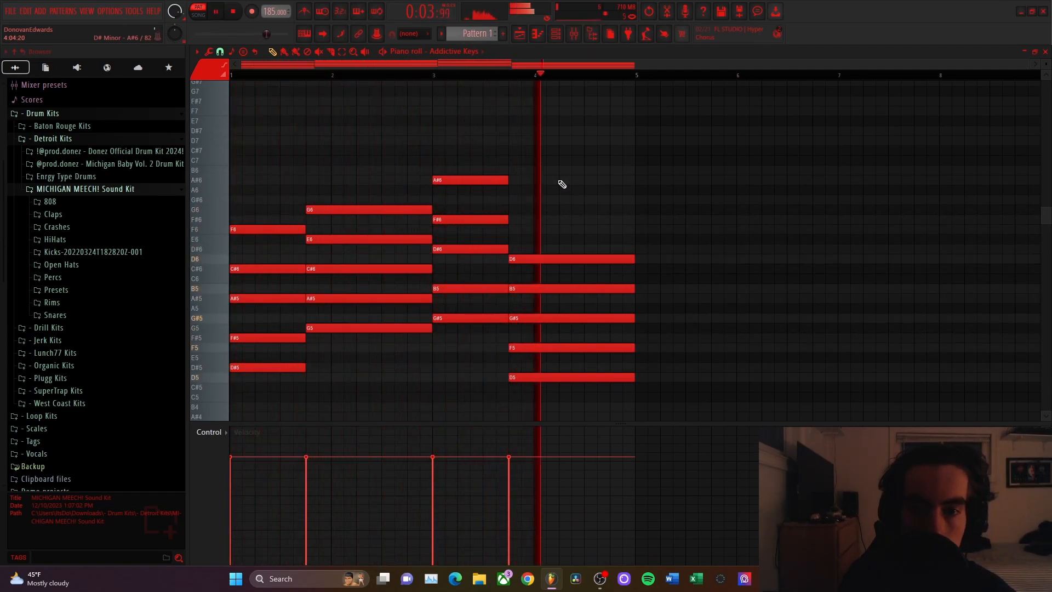
key(space)
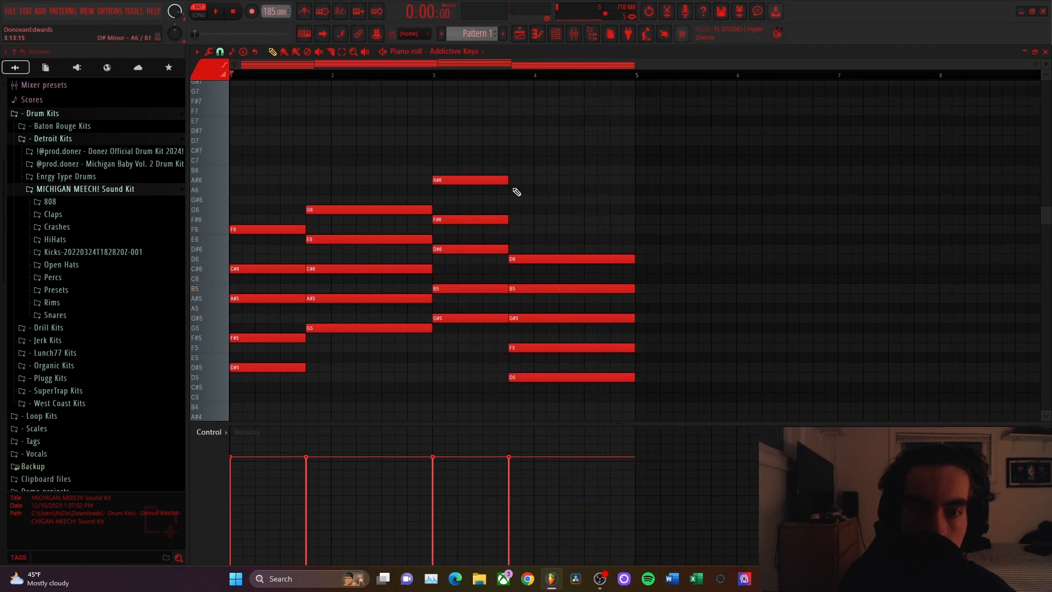
- Add F6 and G#6 on top of the last chord and play the progression
drag(512, 167, 514, 198)
click(512, 229)
key(space)
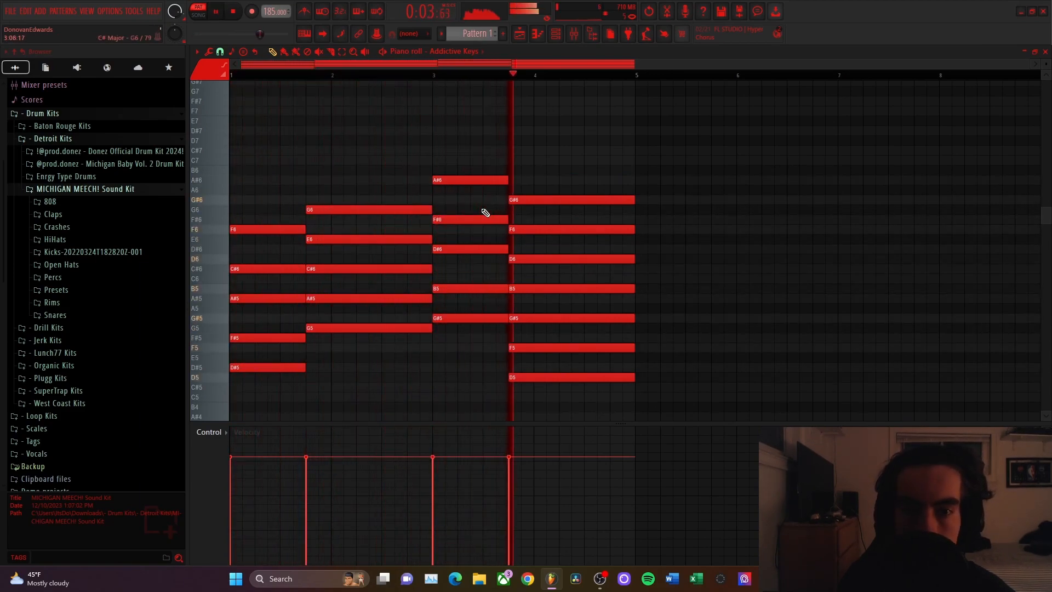
key(space)
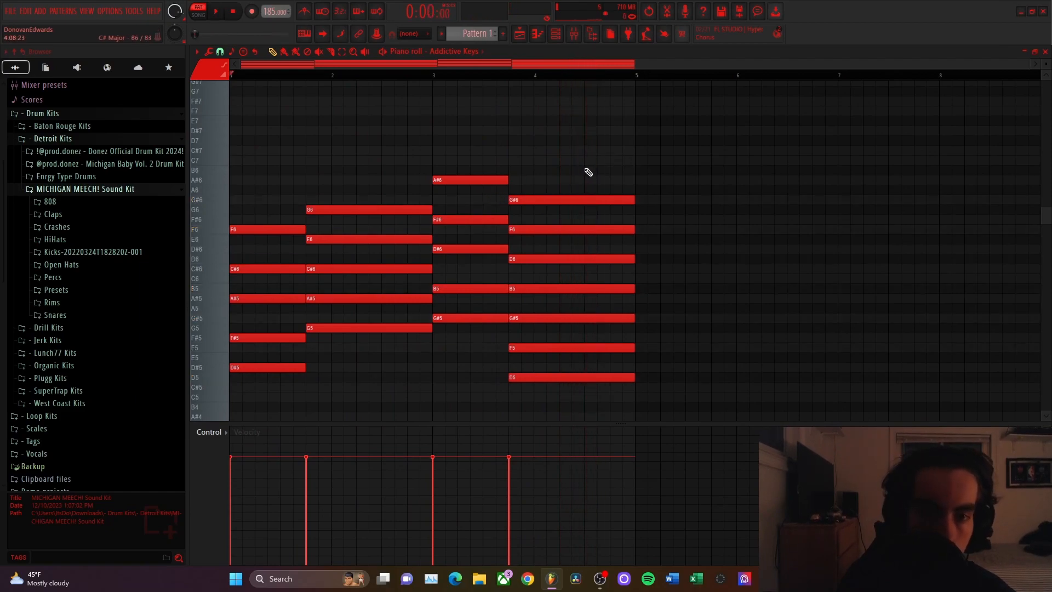
- Duplicate the four-chord progression into bars 5 to 8
key(ctrl+b)
scroll(705, 160, down, 2)
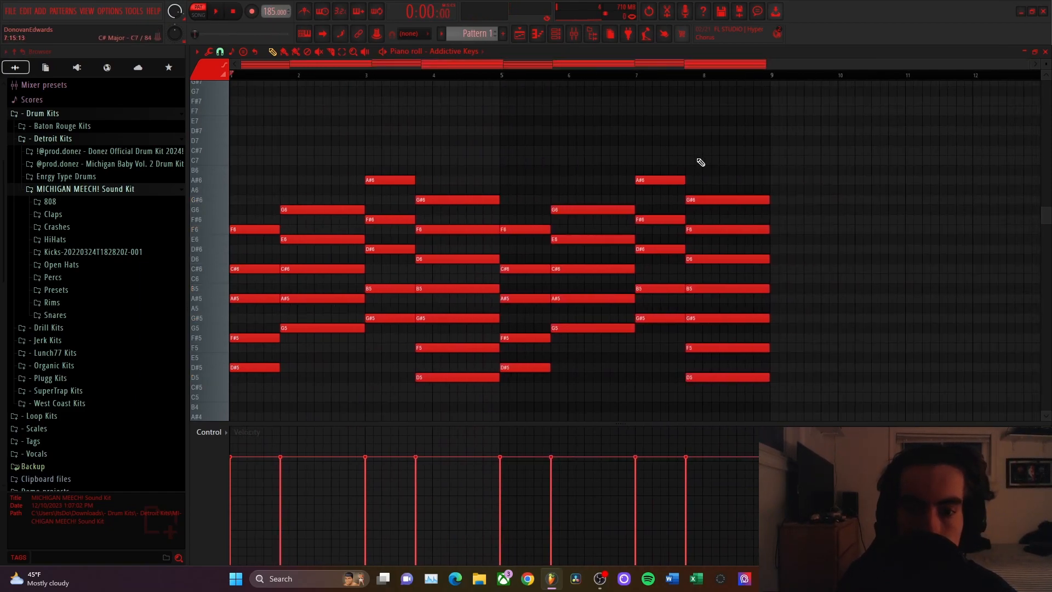
scroll(610, 169, down, 2)
scroll(675, 138, up, 1)
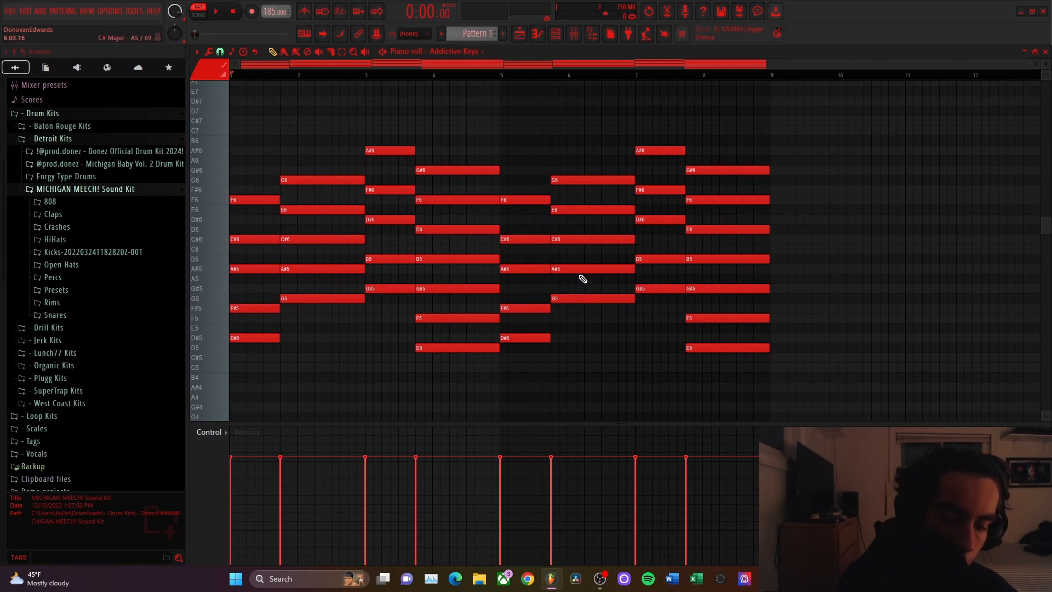
- Slightly randomize the velocities of the chord notes and play the pattern
key(alt+r)
click(584, 332)
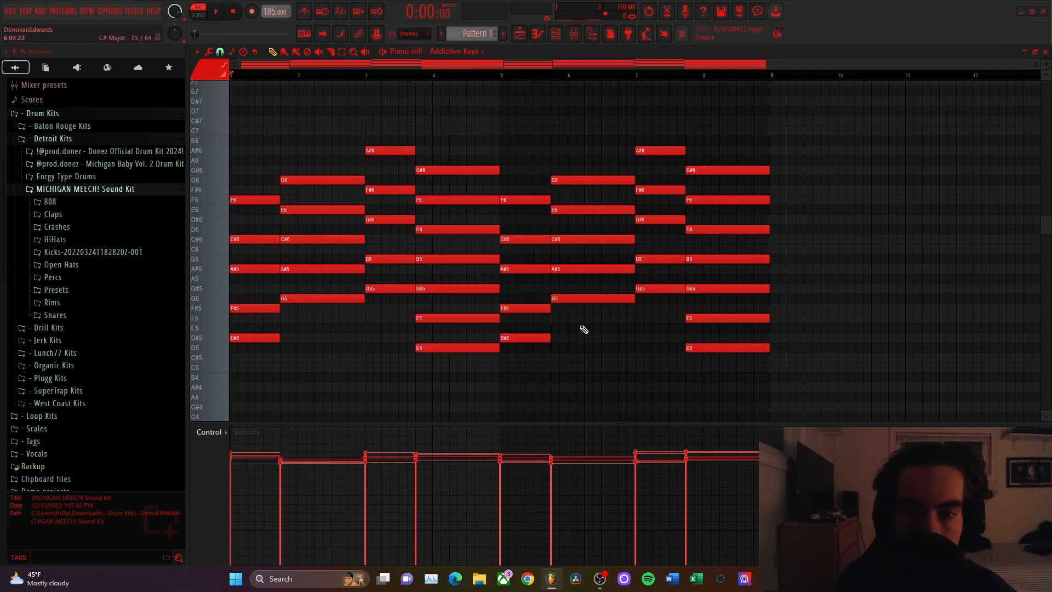
key(space)
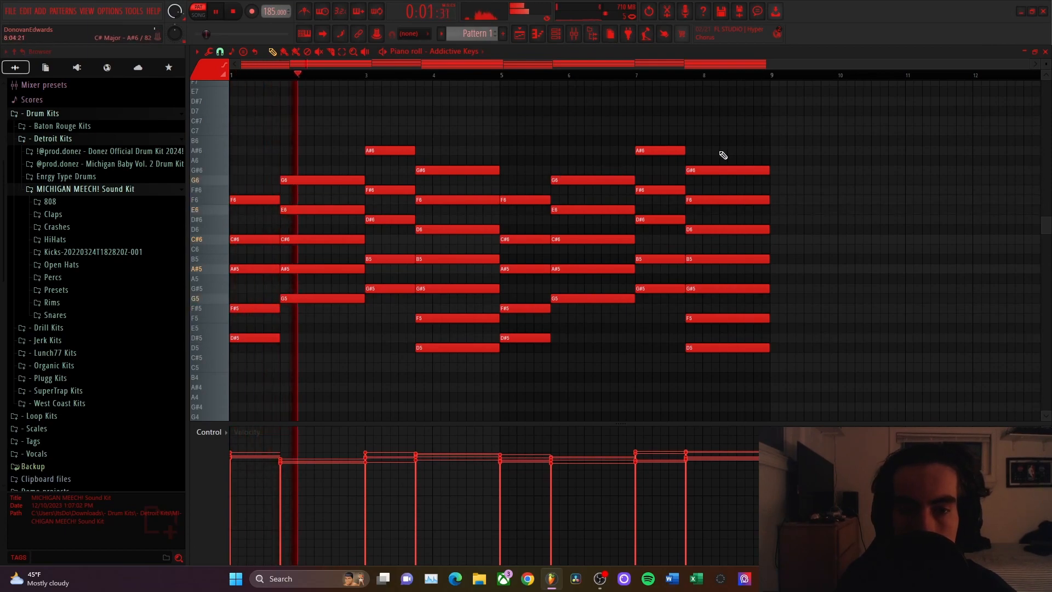
- Close the piano roll, delete the Sampler channel and stop playback
click(1044, 52)
right_click(392, 140)
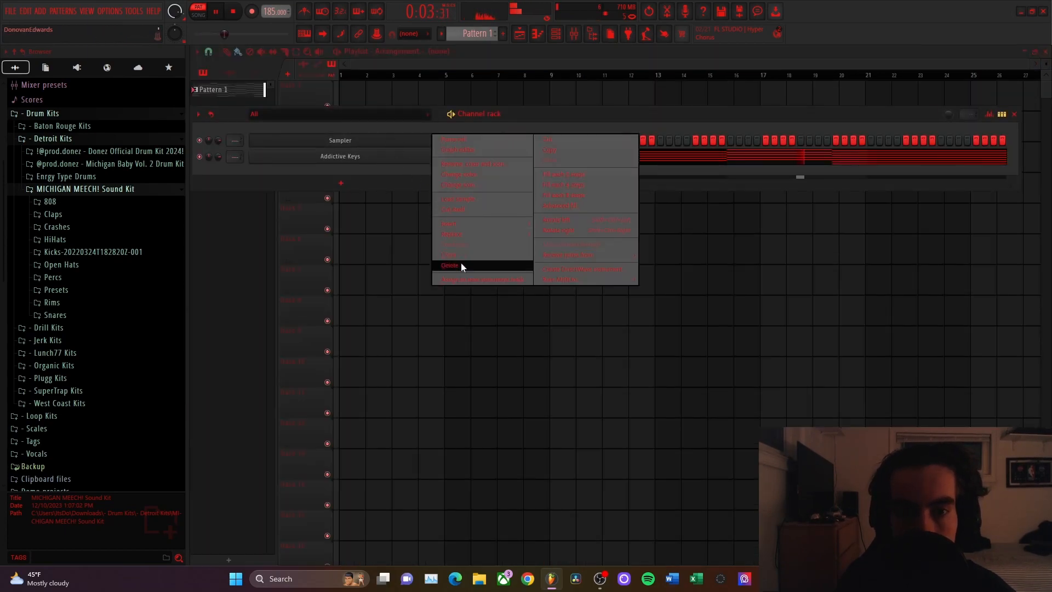
click(461, 264)
key(space)
- Add a ZENOLOGY channel and load the XV Strings preset from the Strings category
click(378, 168)
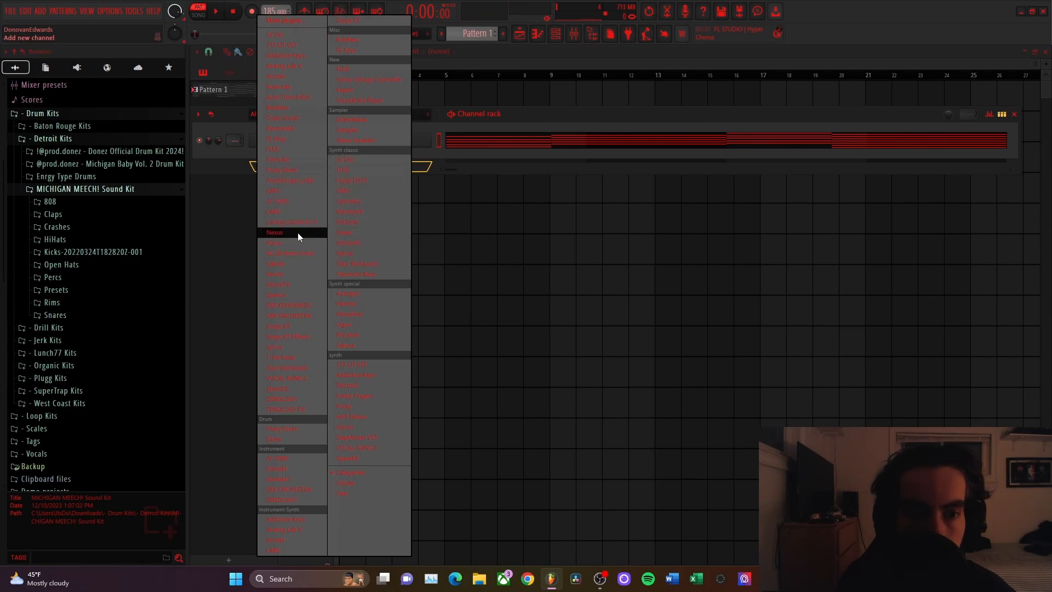
click(294, 398)
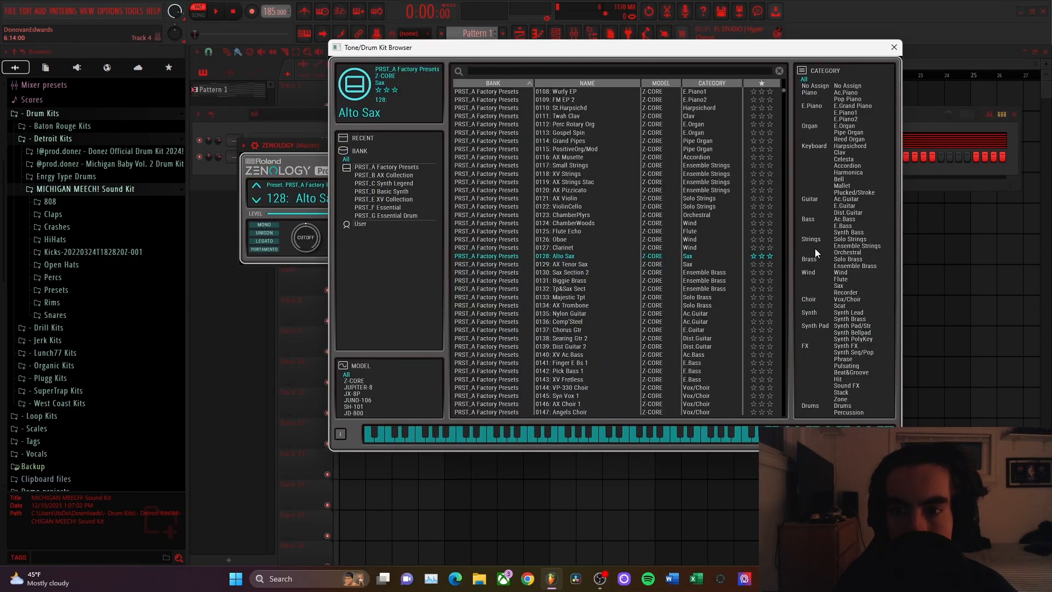
click(813, 239)
click(594, 92)
double_click(575, 100)
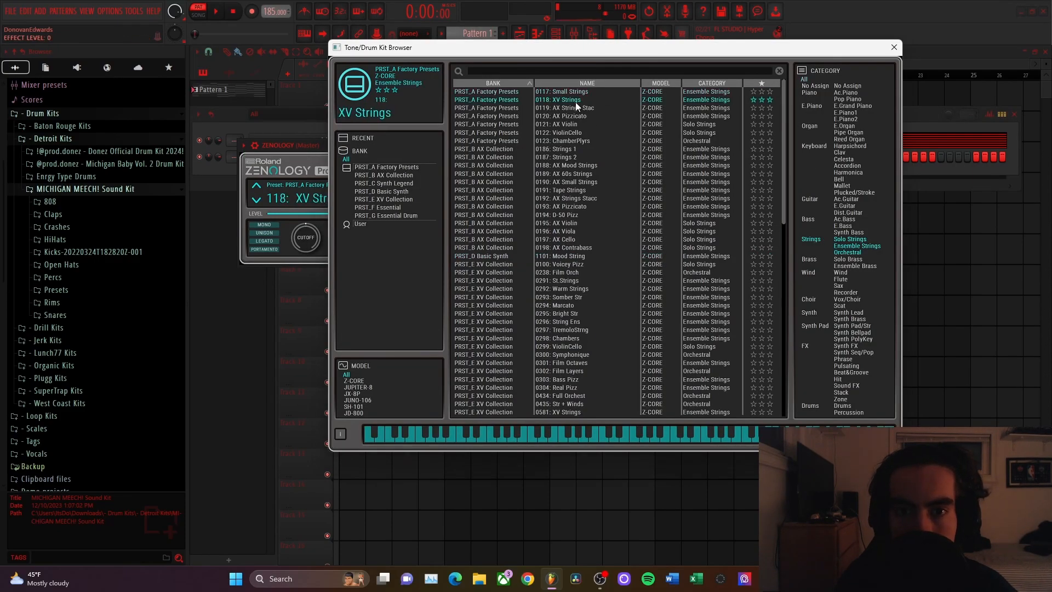
click(486, 144)
- Copy the Addictive Keys chord notes to the ZENOLOGY channel and open its piano roll
click(440, 141)
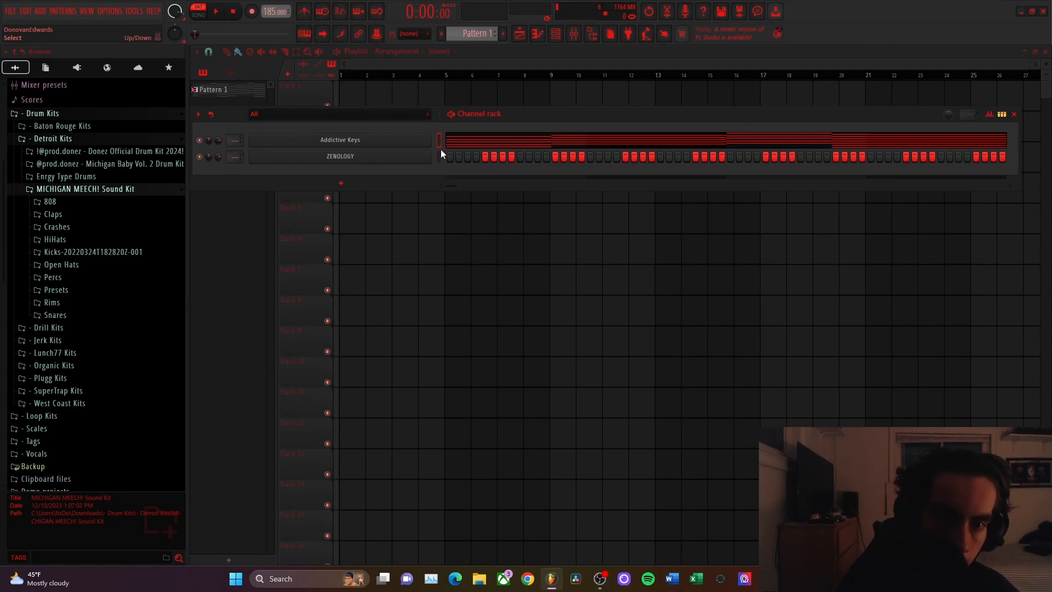
click(439, 156)
key(ctrl+v)
click(473, 158)
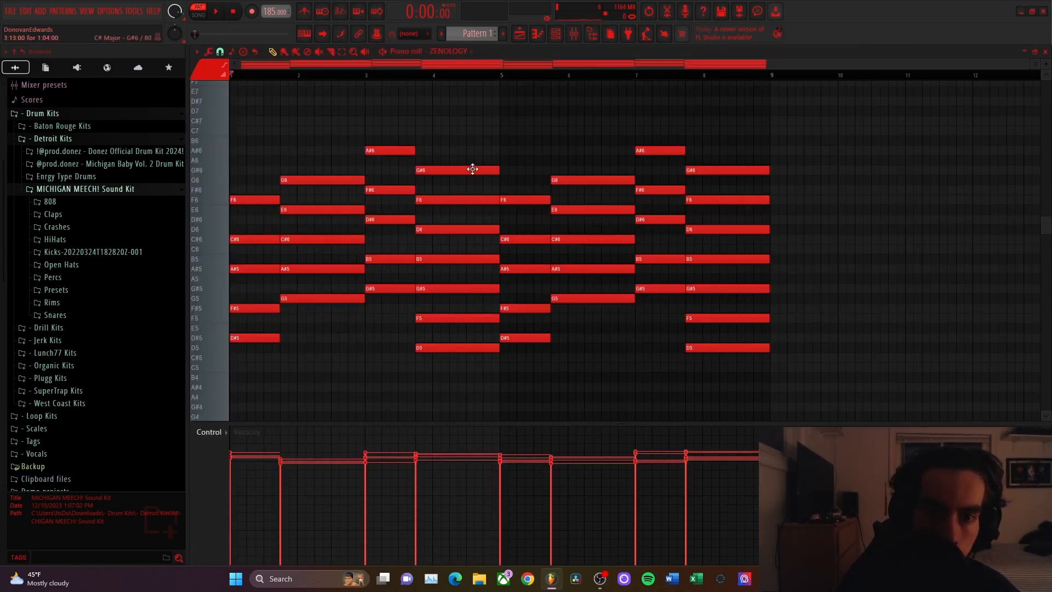
- Play the pattern, audition the Strings 2 preset in ZENOLOGY, and load AX Mood Strings instead
key(space)
key(F7)
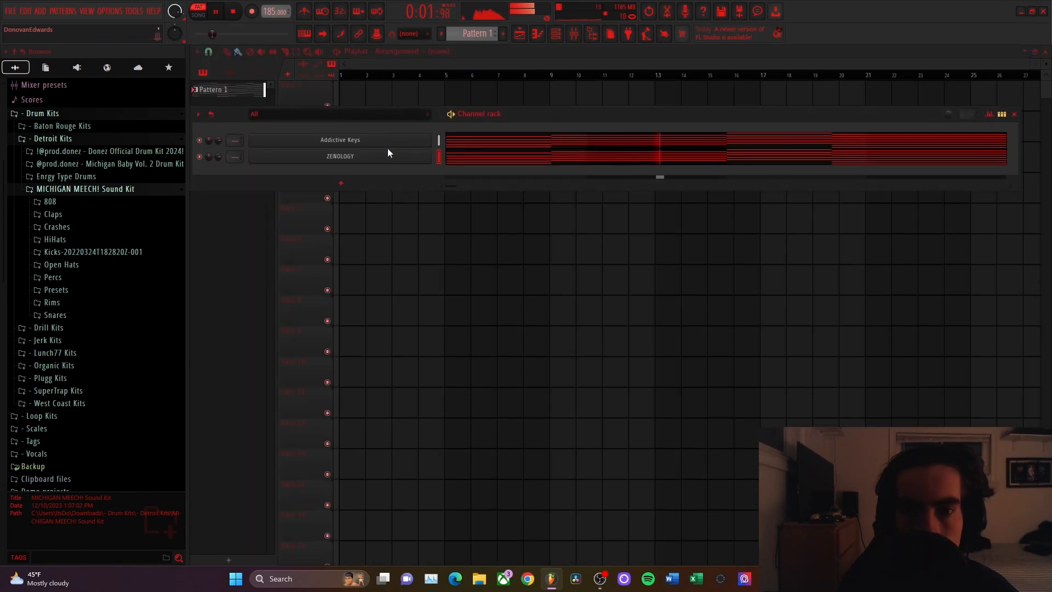
click(389, 154)
click(336, 193)
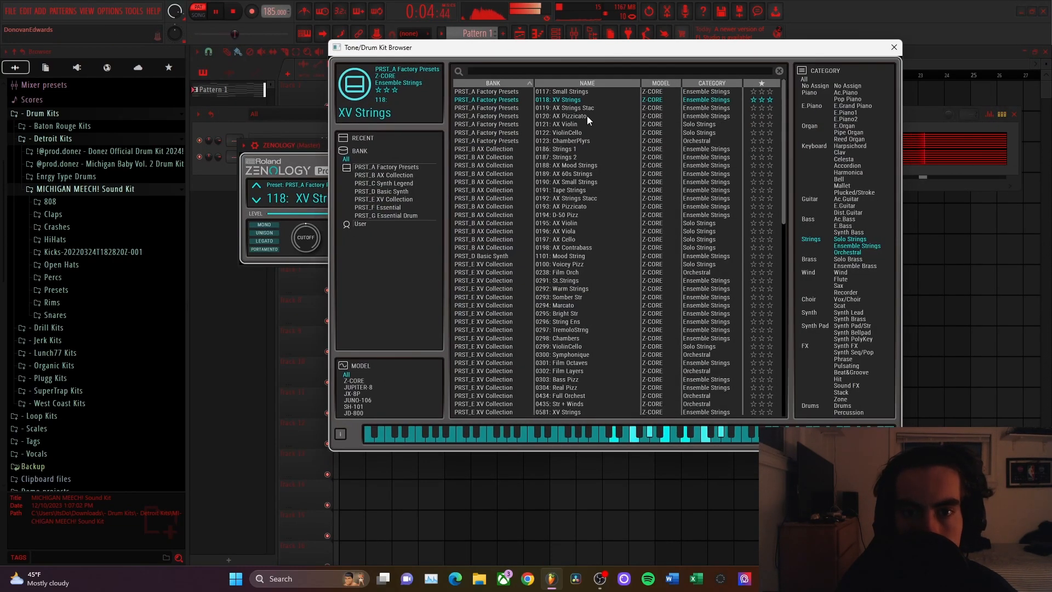
double_click(580, 148)
click(355, 190)
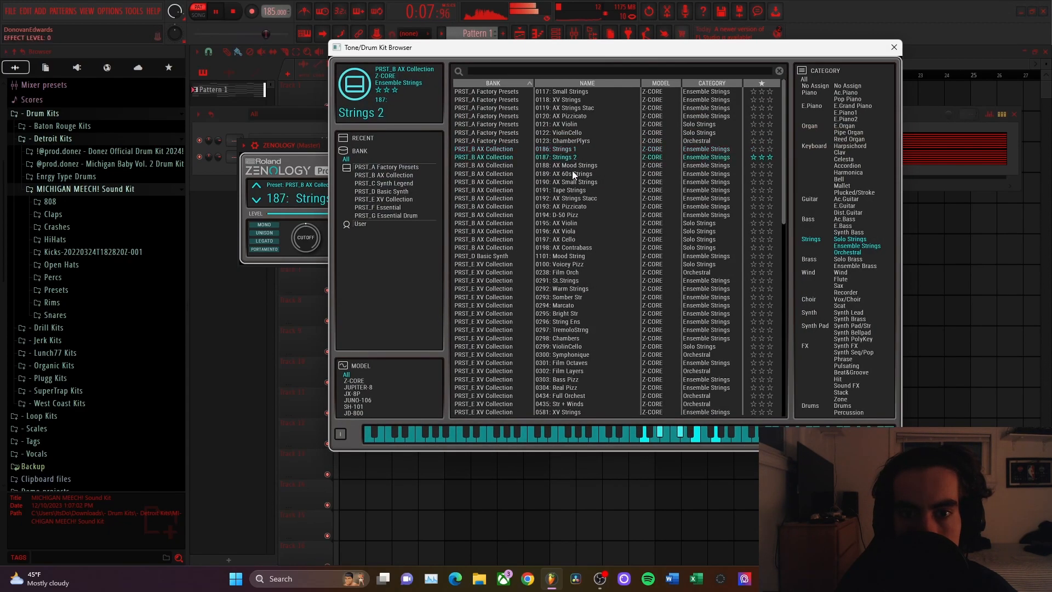
click(574, 165)
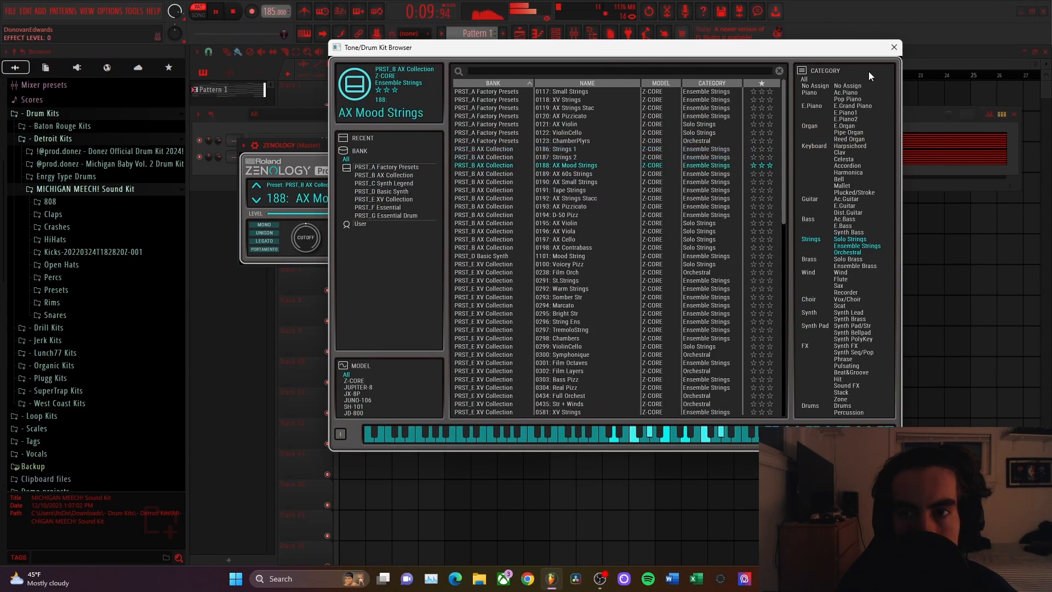
click(894, 48)
key(space)
click(483, 146)
- Clone the ZENOLOGY channel and close the new plugin window
right_click(366, 160)
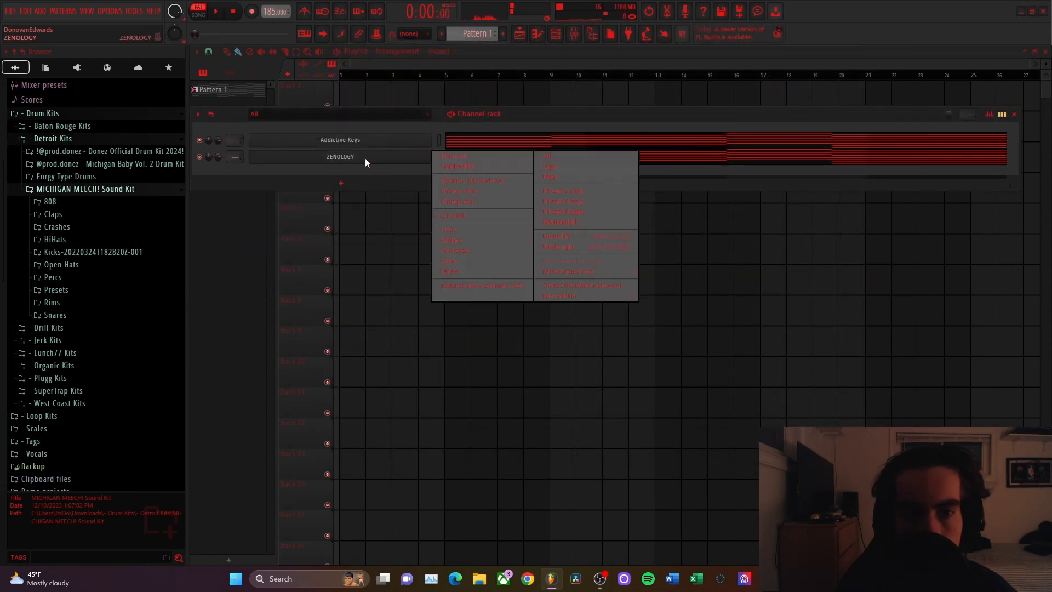
click(378, 171)
click(377, 157)
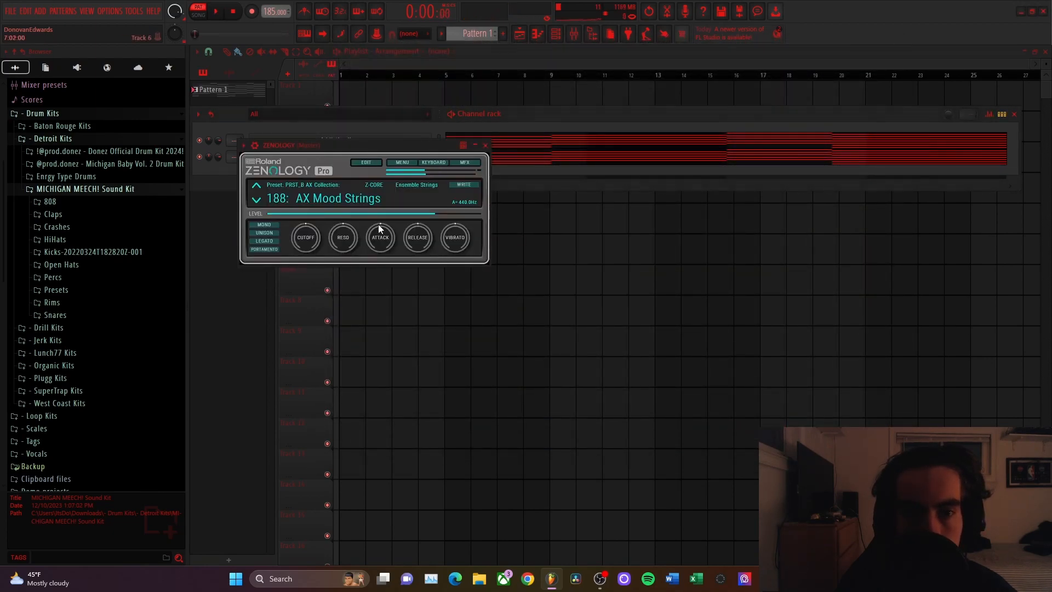
click(501, 158)
click(1045, 51)
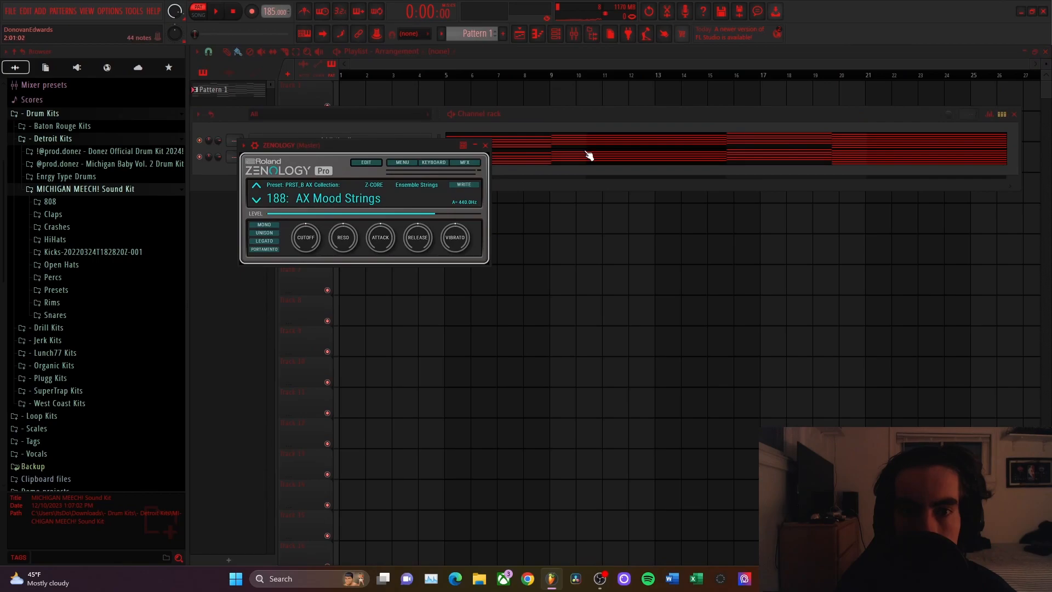
click(487, 146)
right_click(376, 158)
click(446, 265)
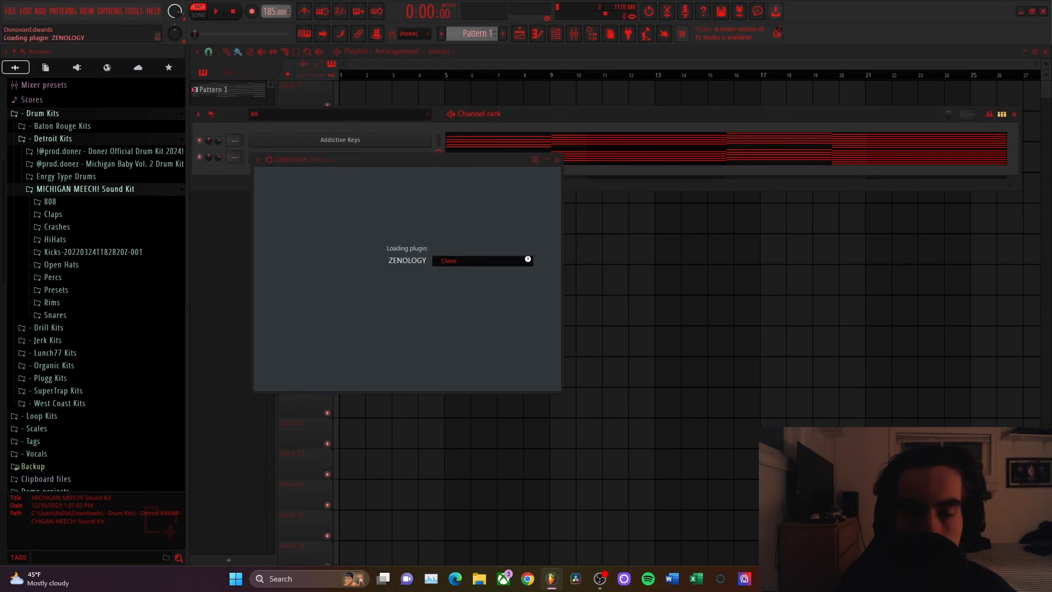
click(500, 159)
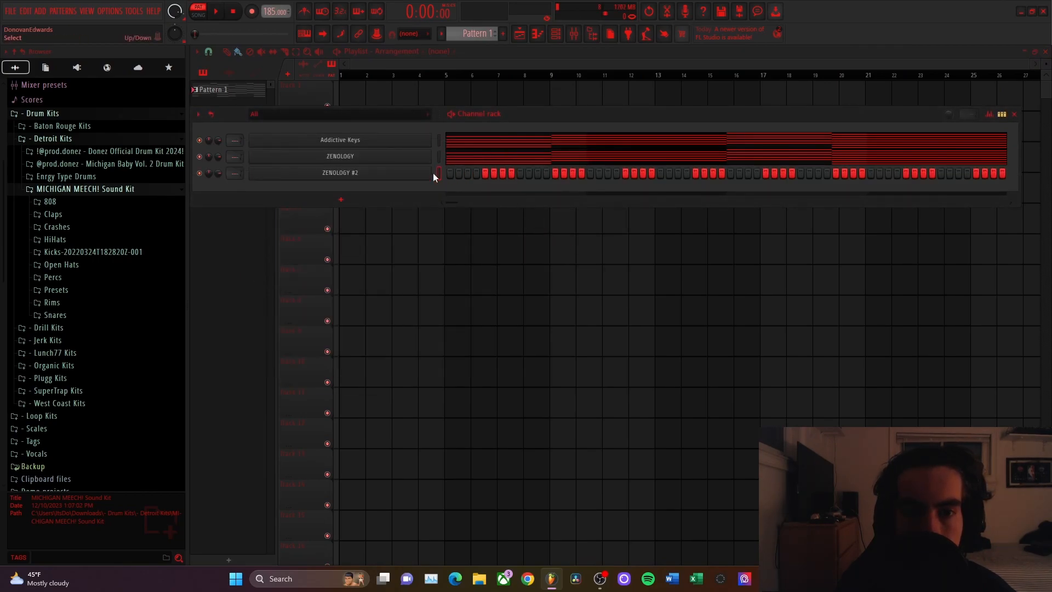
- In the ZENOLOGY #2 piano roll, draw a two-bar D#7 and a two-bar A#6, and duplicate them to fill eight bars
right_click(431, 169)
click(456, 174)
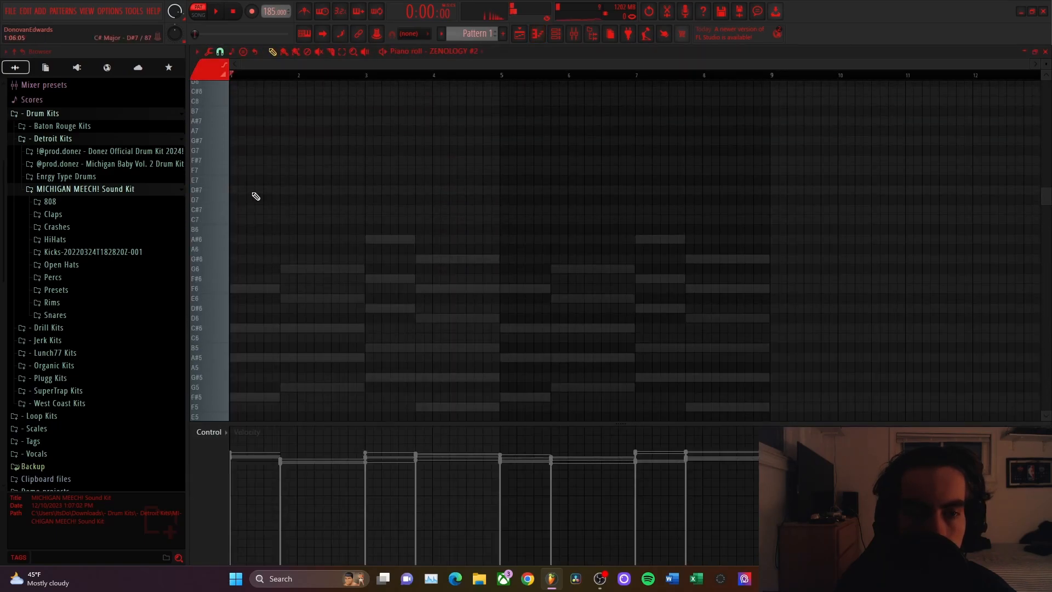
click(262, 190)
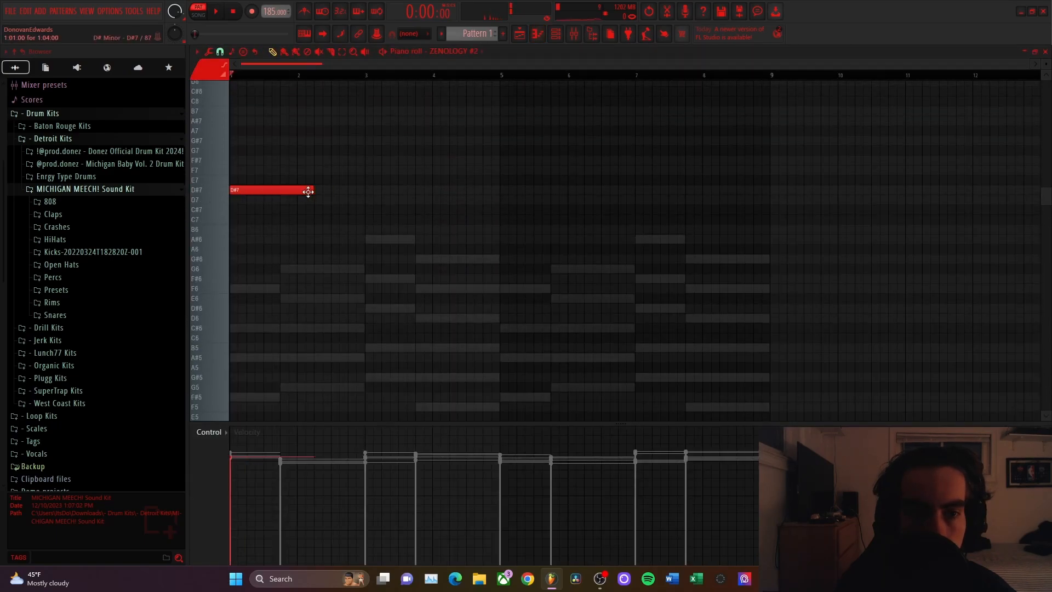
click(367, 239)
drag(305, 146, 495, 337)
key(ctrl+b)
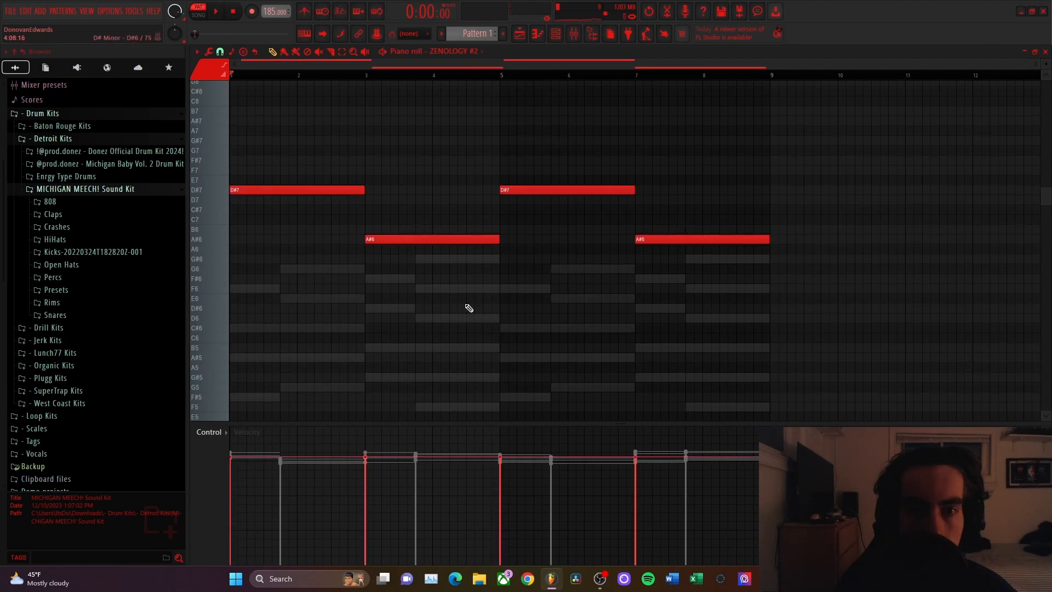
- Randomize the levels of the ZENOLOGY #2 notes, play the pattern and close the piano roll
key(alt+r)
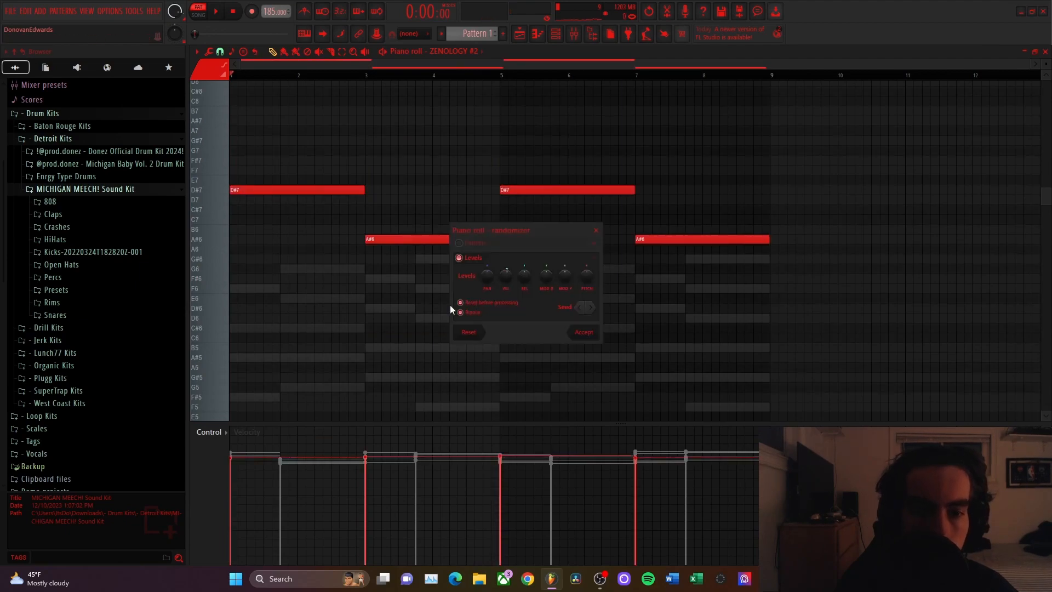
click(584, 333)
key(space)
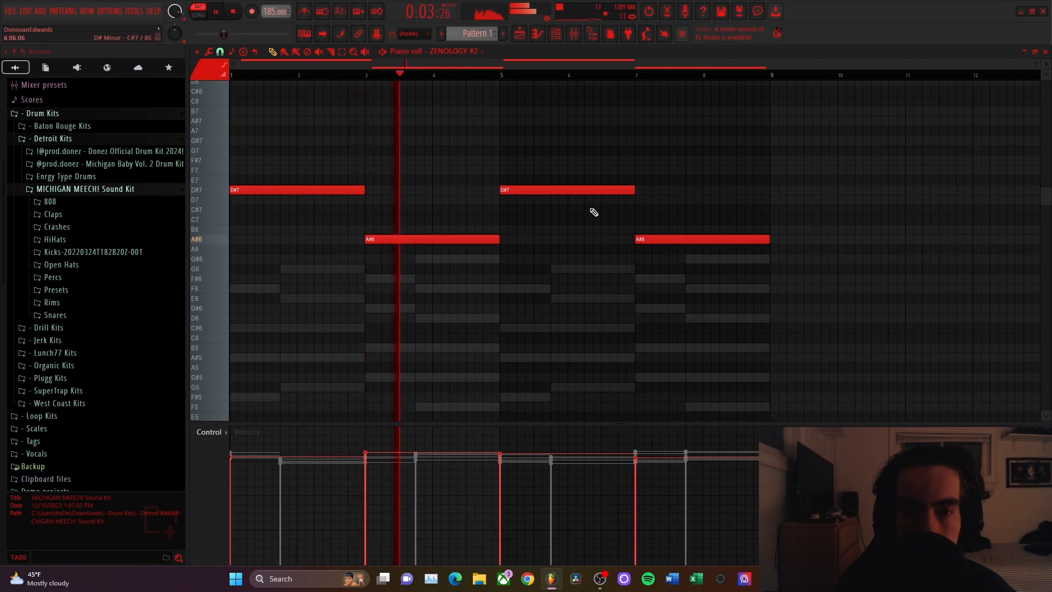
click(1045, 52)
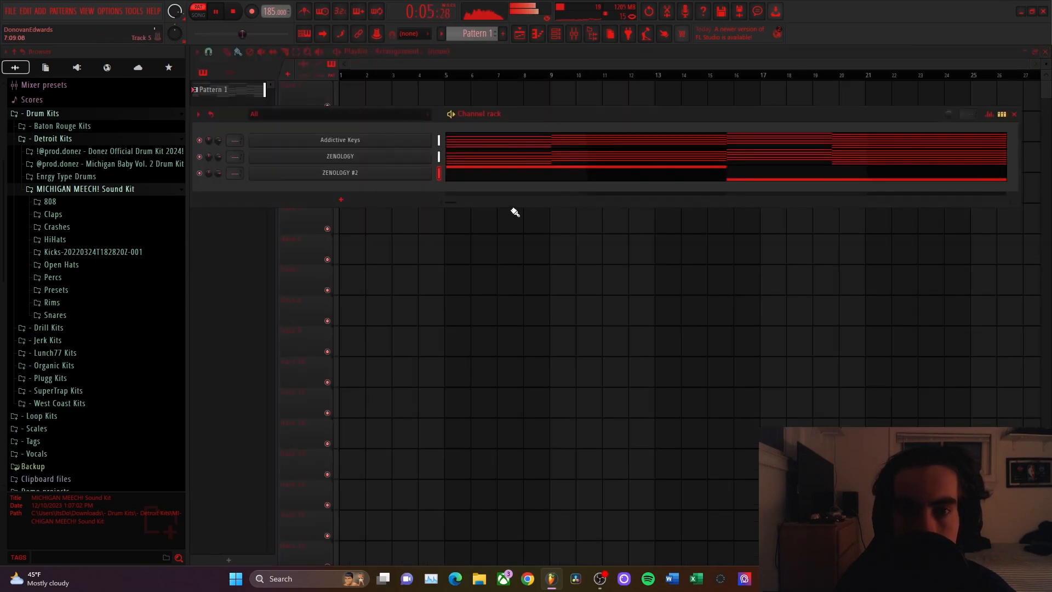
- Transpose the Addictive Keys and both ZENOLOGY channels down 5 semitones together and play the pattern
drag(440, 175, 441, 132)
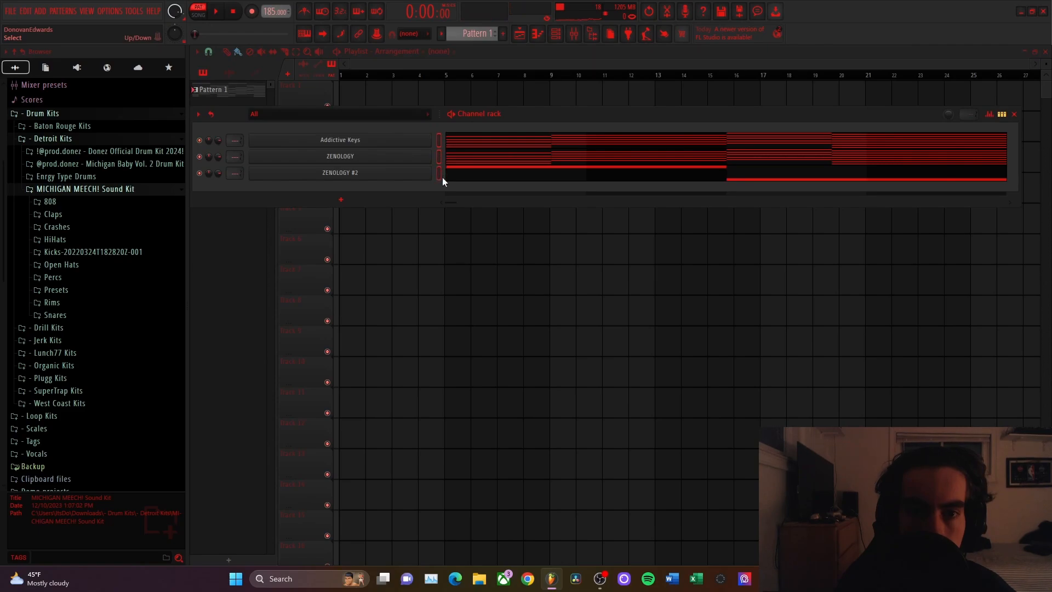
click(199, 114)
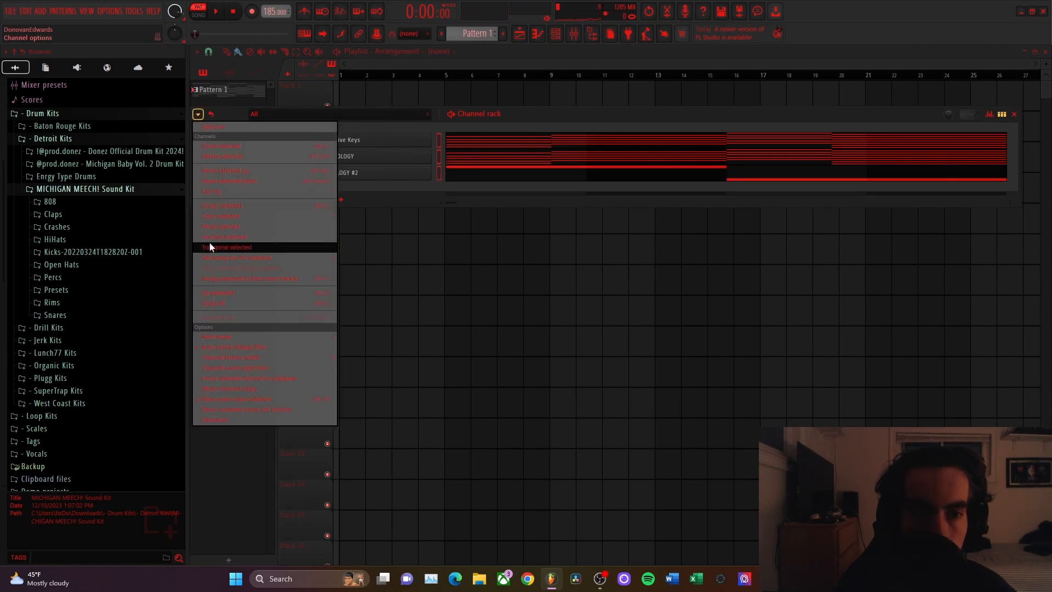
click(210, 244)
text(-)
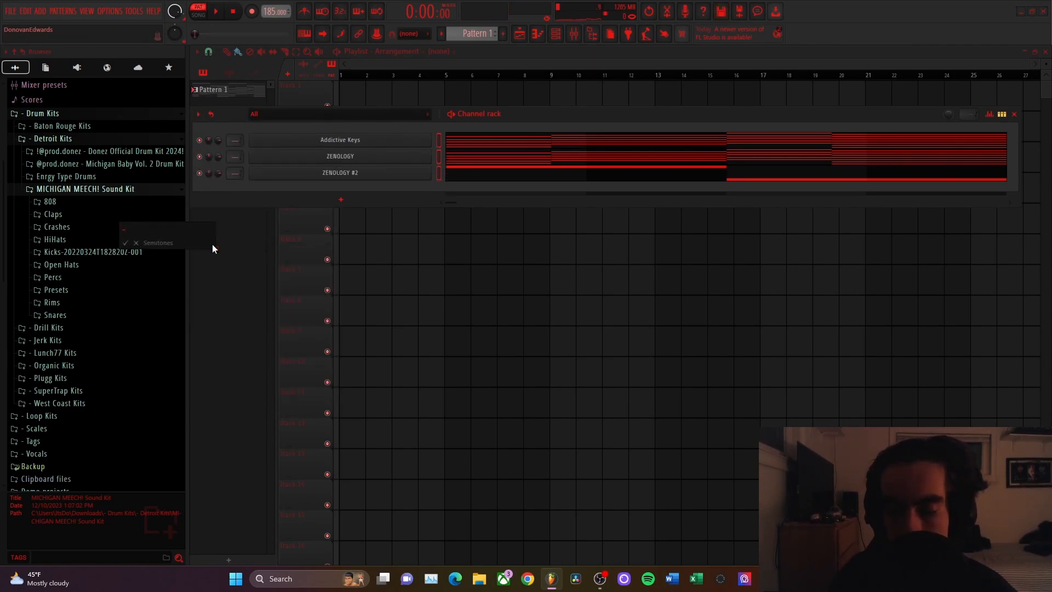
text(3)
key(Return)
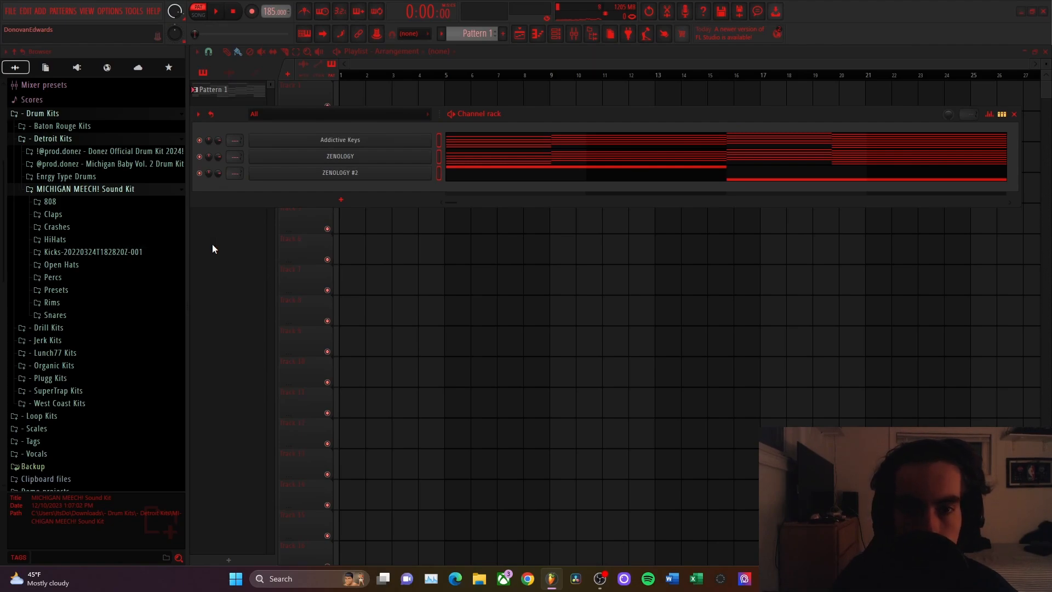
key(space)
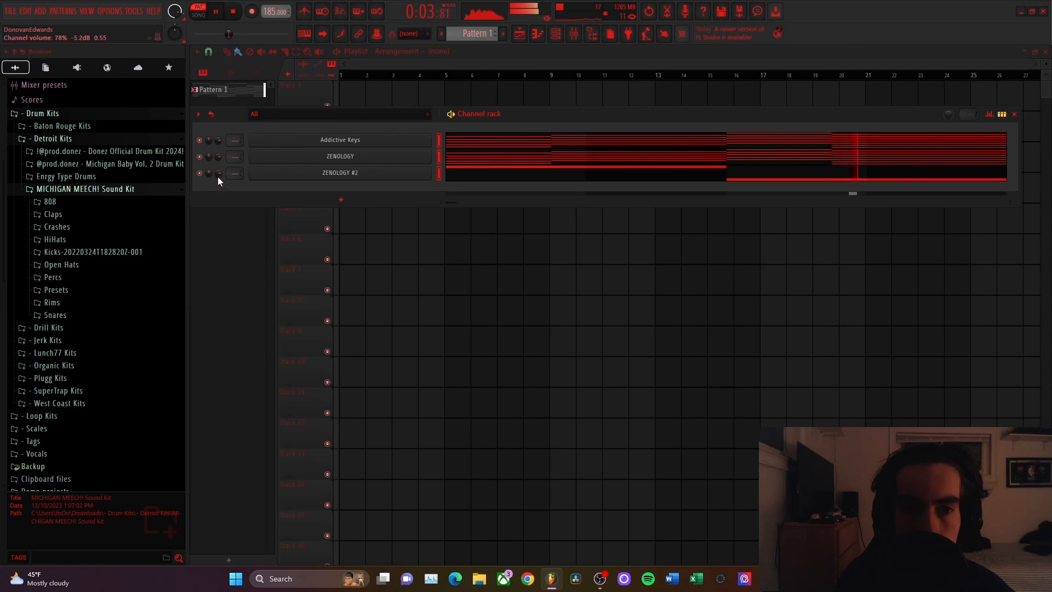
key(space)
- Add a BooBass channel and open its piano roll
click(347, 196)
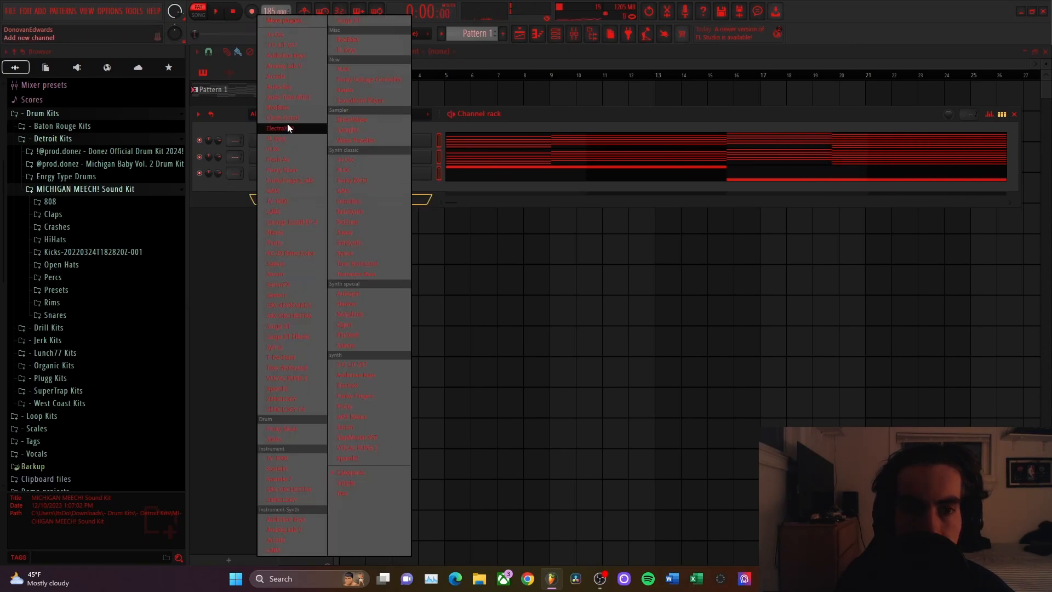
click(290, 110)
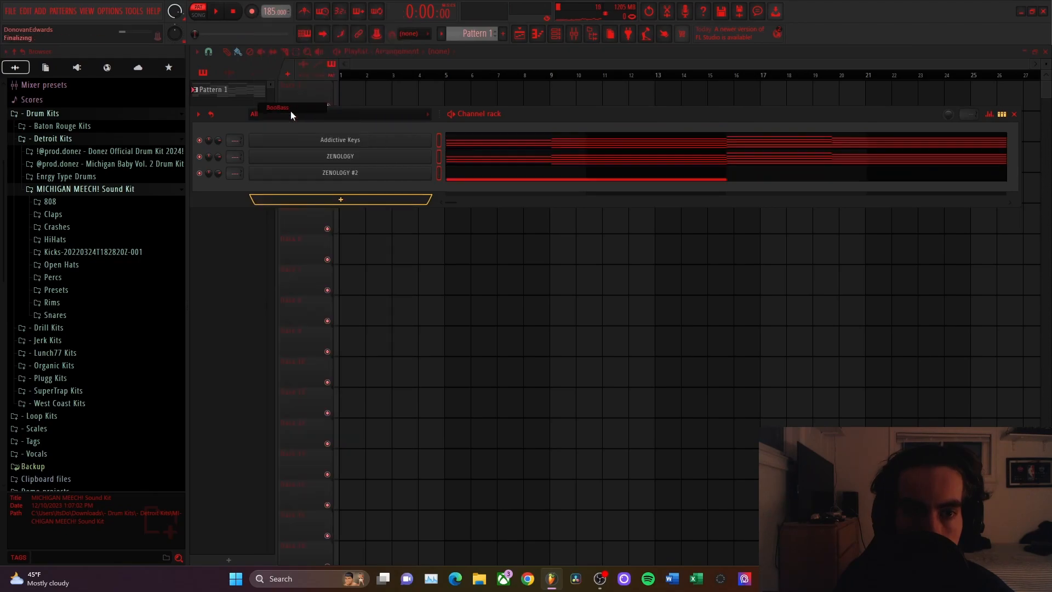
click(450, 174)
right_click(428, 190)
click(445, 188)
- Place two short A#4 bass notes in bar 1, aligned with the first chord, and check them in playback
scroll(398, 212, down, 9)
scroll(378, 214, up, 3)
scroll(389, 213, up, 3)
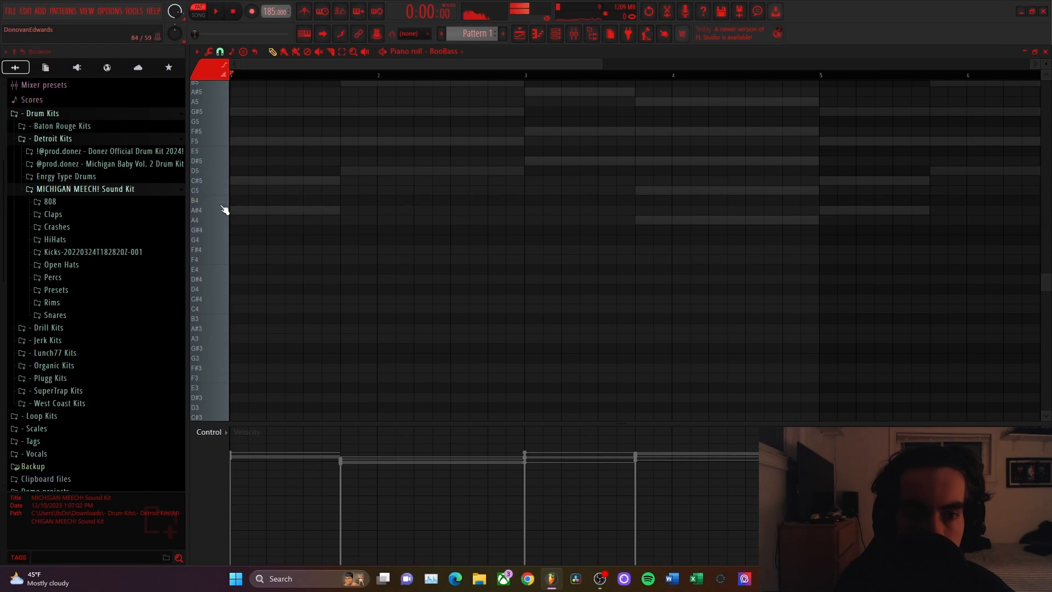
scroll(323, 213, up, 2)
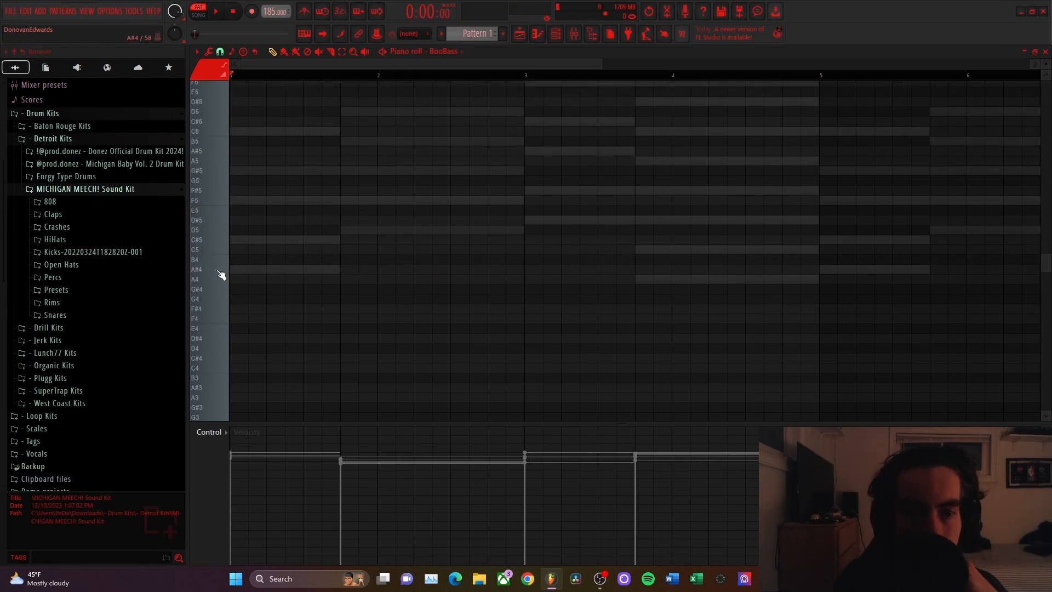
click(250, 269)
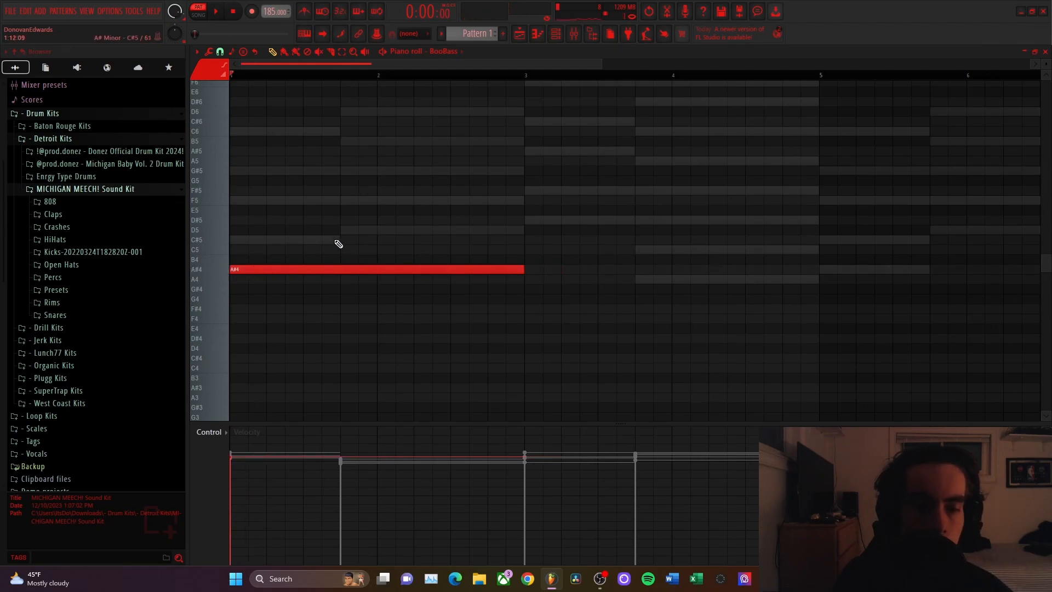
drag(308, 207, 320, 321)
key(ctrl+z)
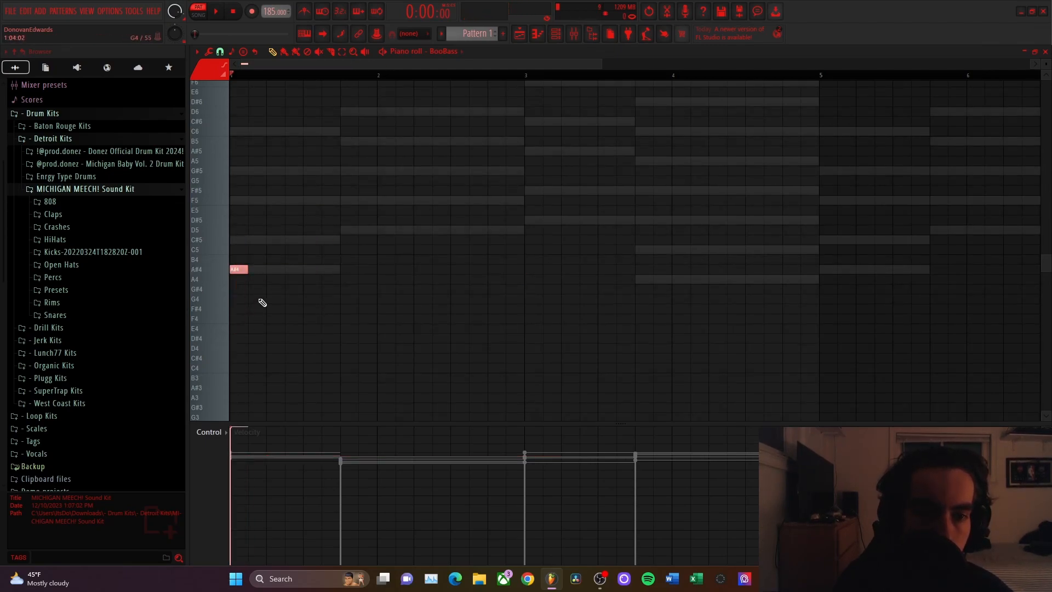
click(289, 269)
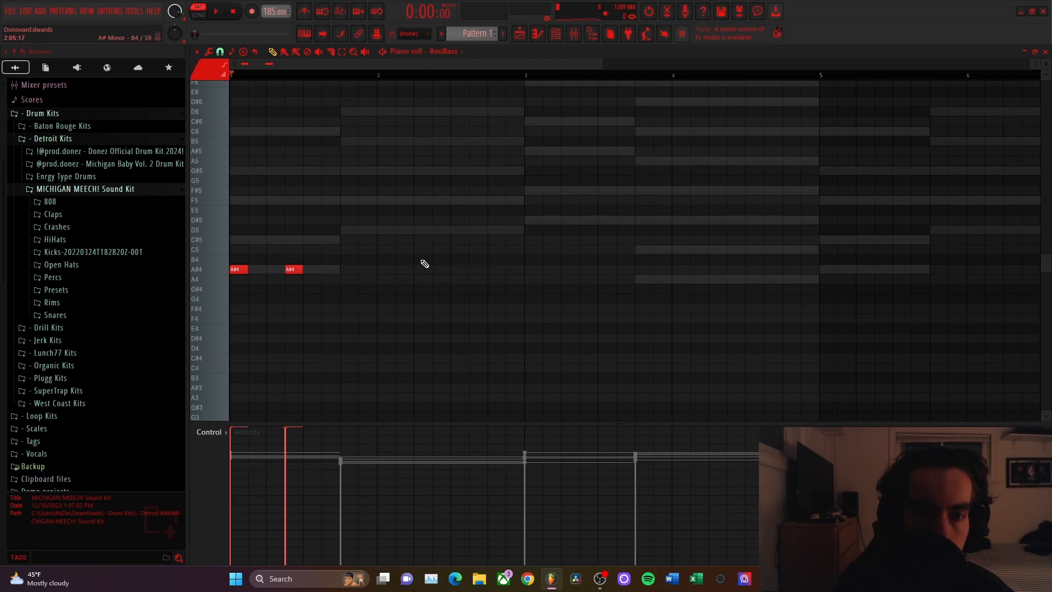
key(space)
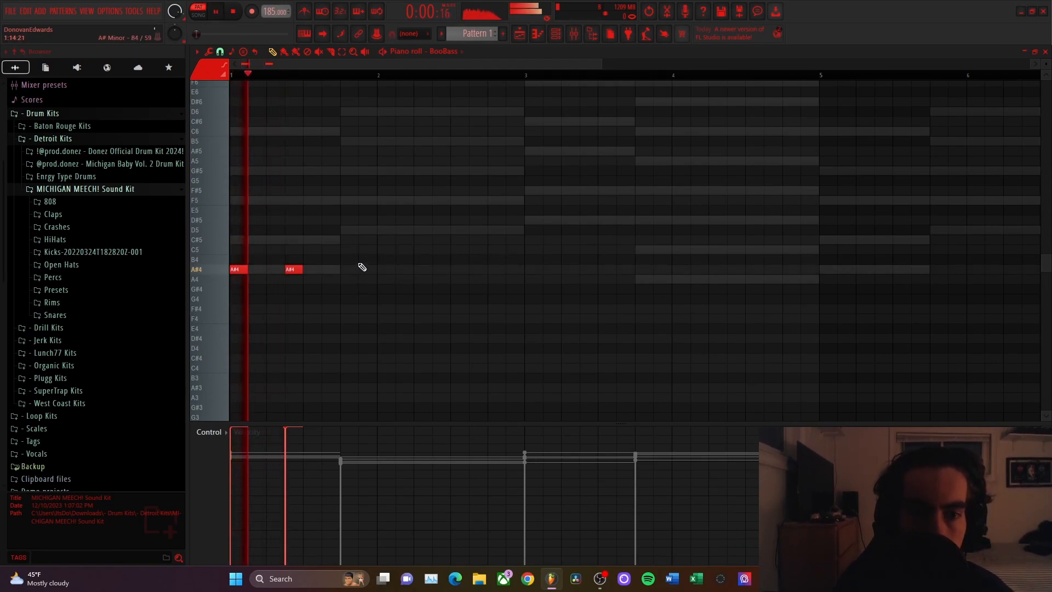
key(space)
- Add an ascending C#5, D5 and D#5 run after the second A#4 bass note and play the pattern
drag(520, 219, 339, 224)
scroll(423, 243, up, 2)
click(361, 240)
key(space)
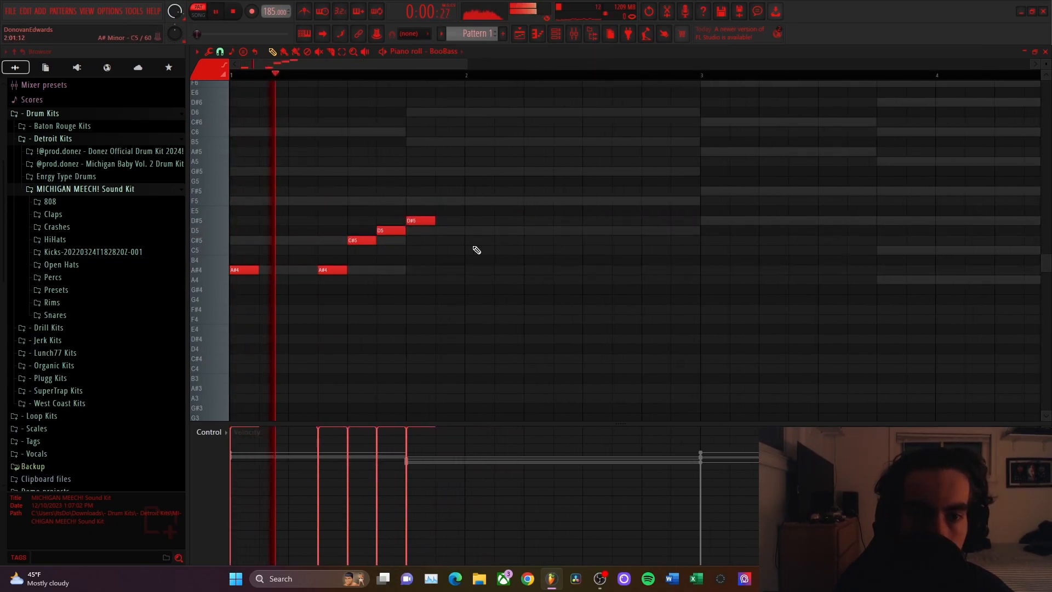
double_click(501, 231)
key(space)
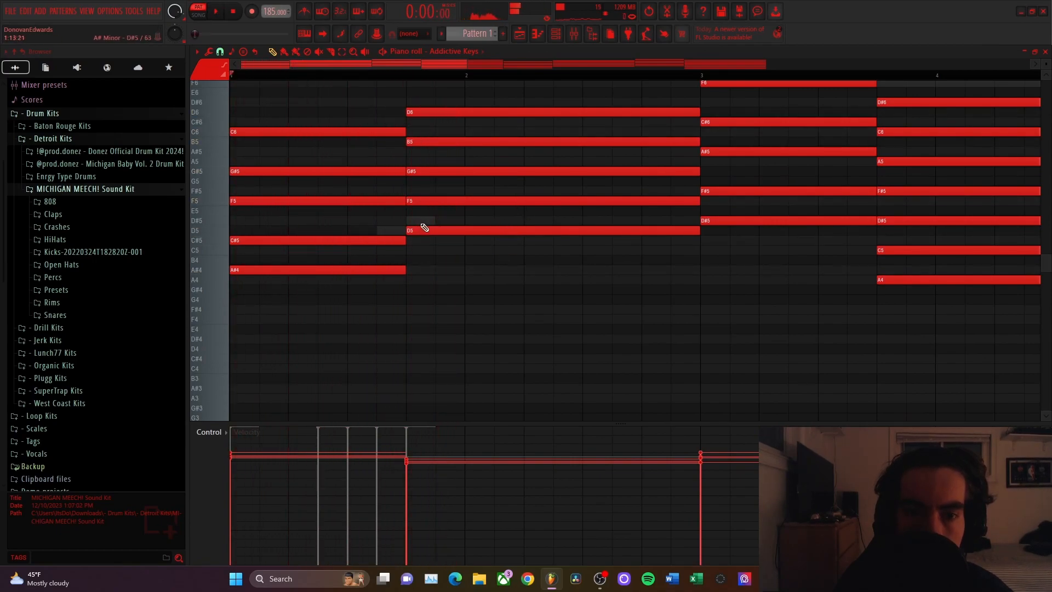
double_click(434, 220)
key(space)
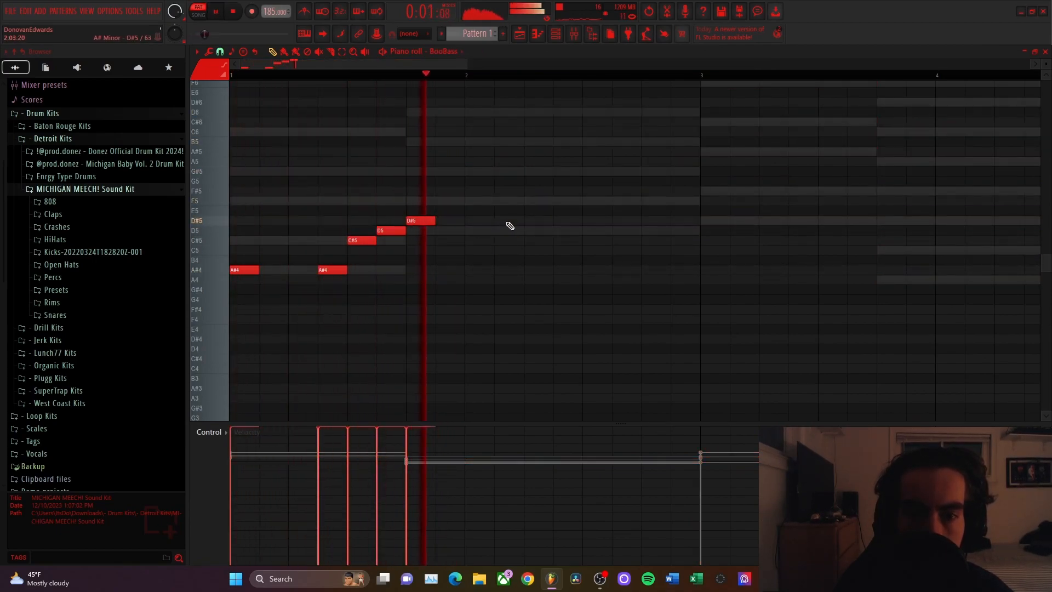
- Add three short D#5 bass notes across bar 2 and an A#4 note at its end
click(507, 220)
click(531, 220)
key(space)
scroll(644, 243, right, 2)
drag(581, 230, 581, 270)
scroll(600, 265, right, 1)
- Place two D#5 notes in bar 3, followed by E5 leading into F5 at the chord change, and play the pattern
click(518, 219)
click(590, 219)
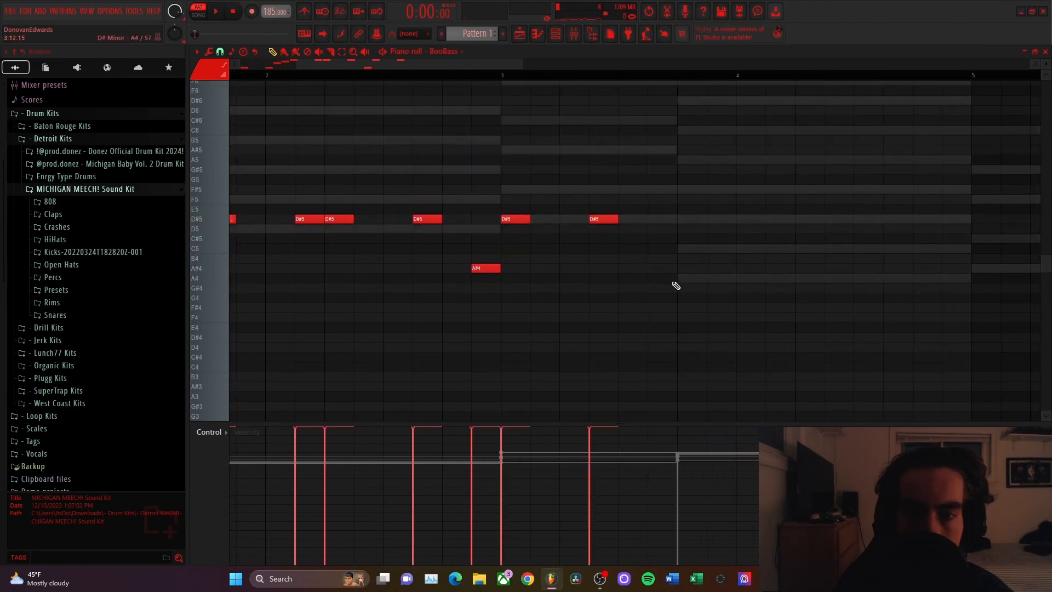
click(682, 199)
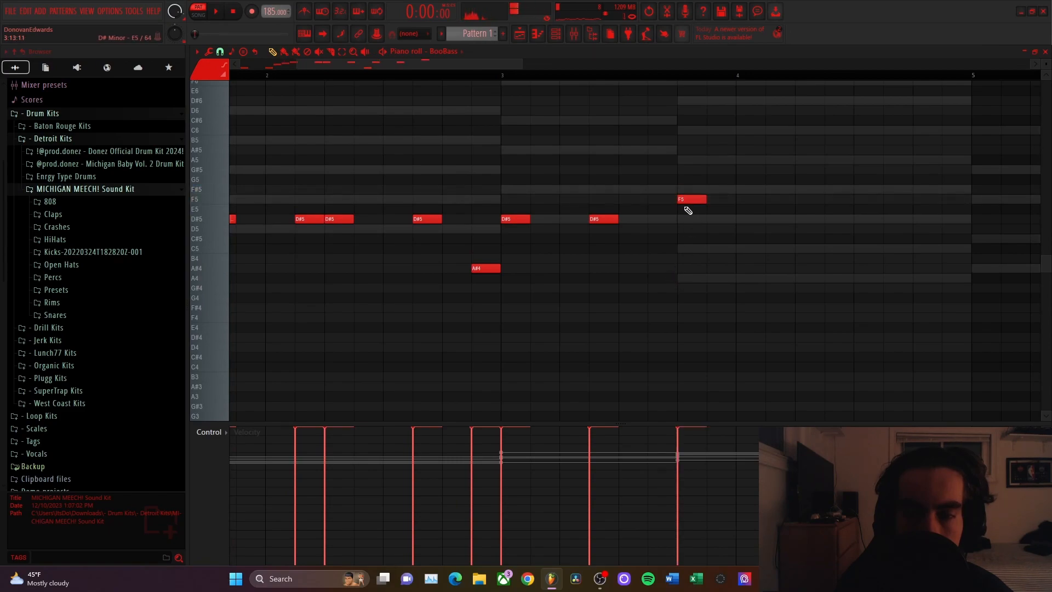
click(660, 210)
click(639, 218)
key(space)
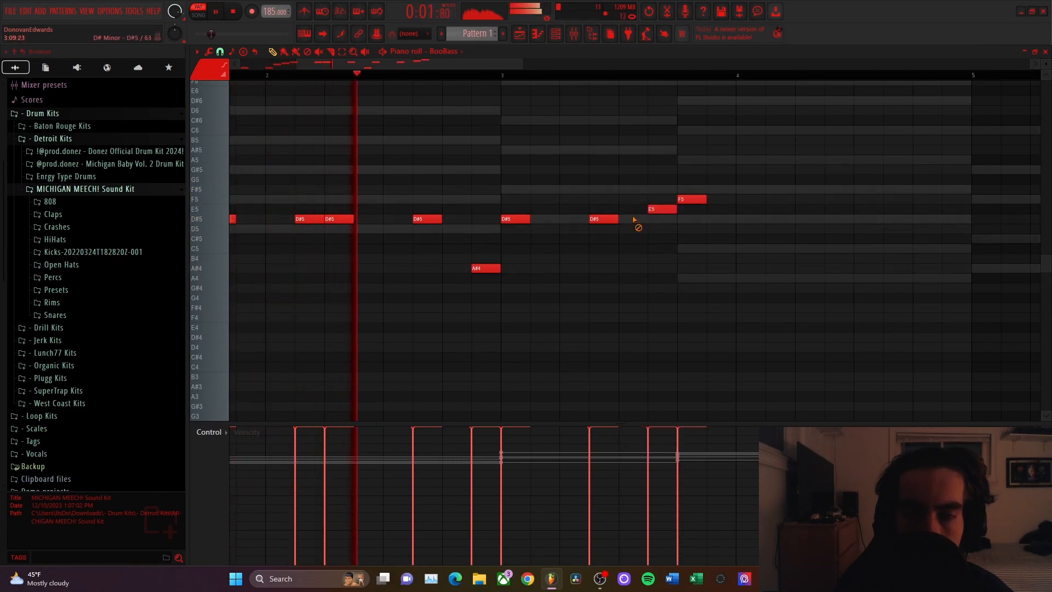
- Lower the second D#5 in bar 3 to D5, insert a D#5 before the E5, and add an F5 in bar 4
drag(604, 217, 605, 229)
click(670, 206)
key(space)
right_click(672, 207)
click(649, 206)
drag(673, 211, 573, 220)
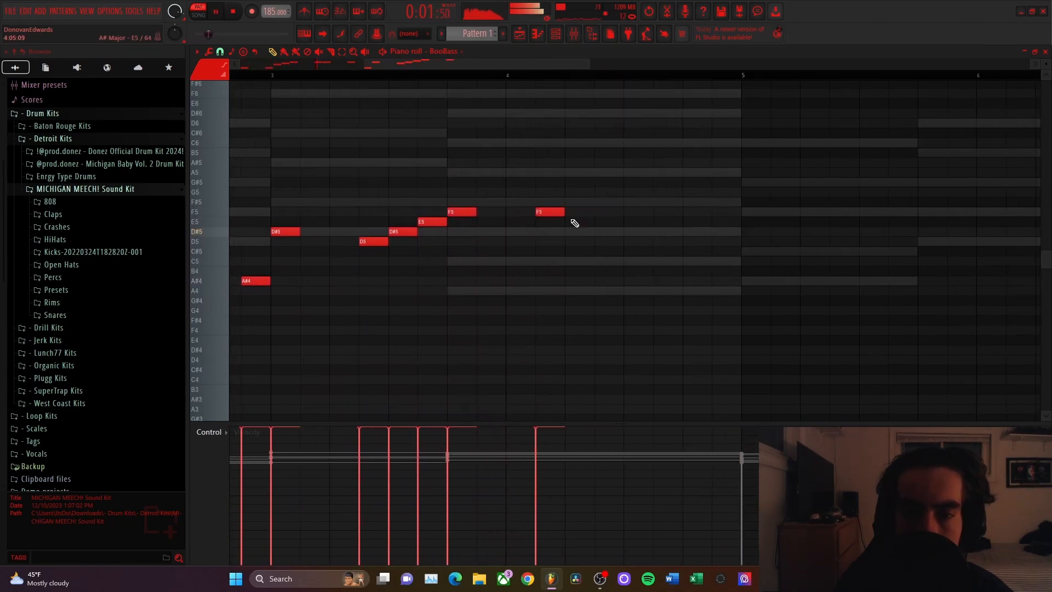
- Add a second F5 in bar 4 of the bass line, followed by a descending G#5, F#5, F5, D#5 run, and play it
scroll(567, 223, down, 5)
click(514, 213)
click(535, 164)
key(space)
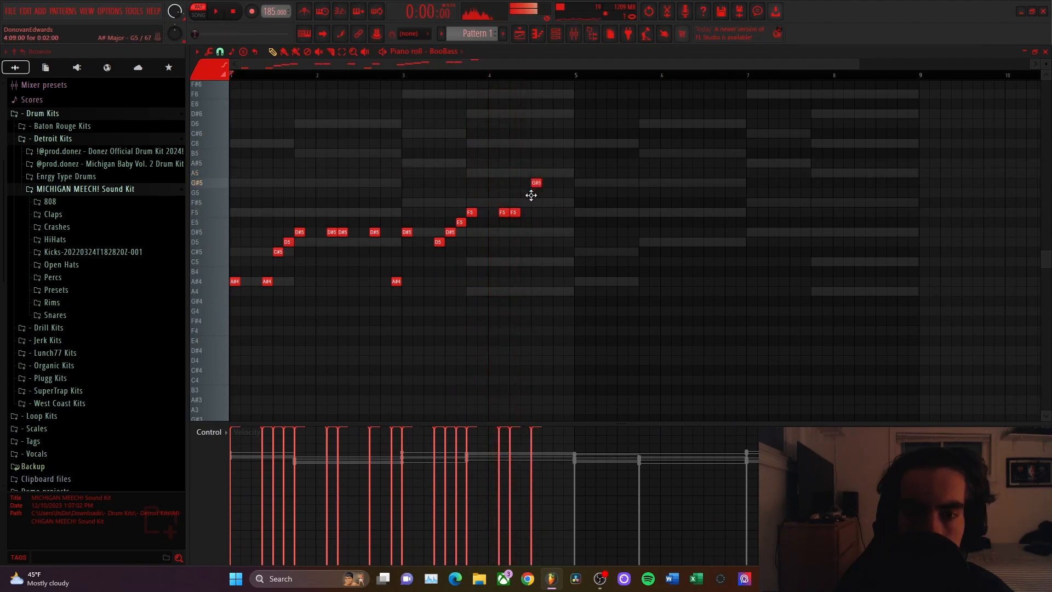
click(565, 233)
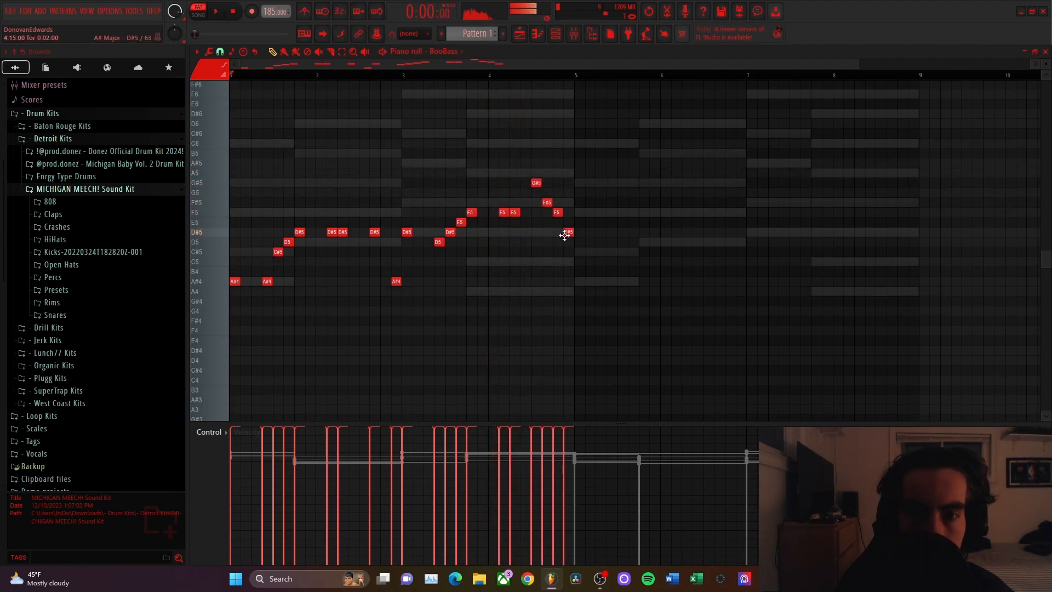
scroll(501, 251, down, 3)
key(space)
key(space)
- Duplicate the four-bar bass line into bars 5 to 8, raise the F#5 in bar 8 to A#5, and play the pattern
key(ctrl+b)
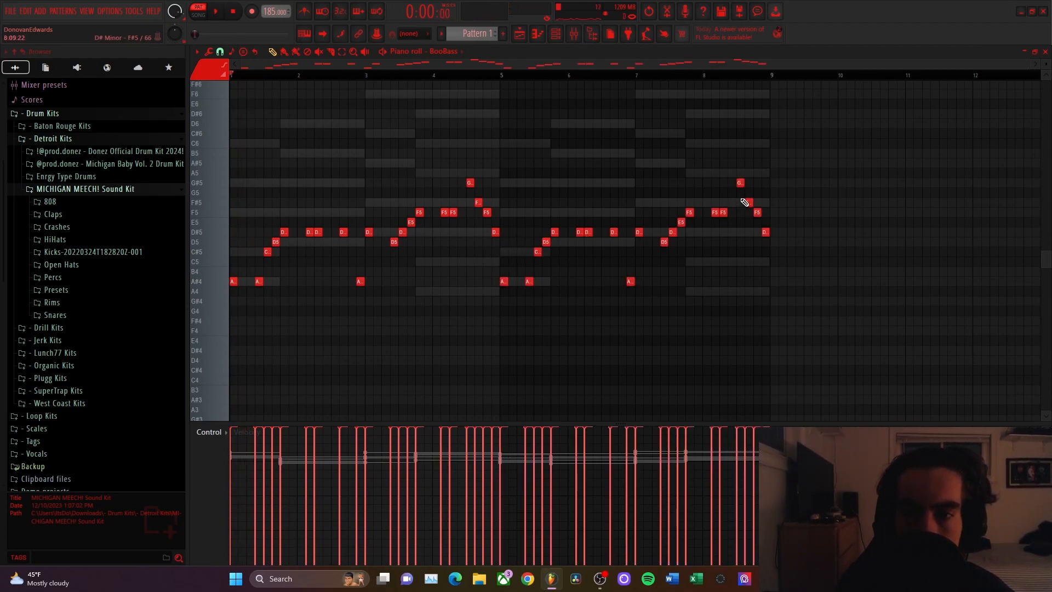
drag(748, 162, 748, 163)
key(space)
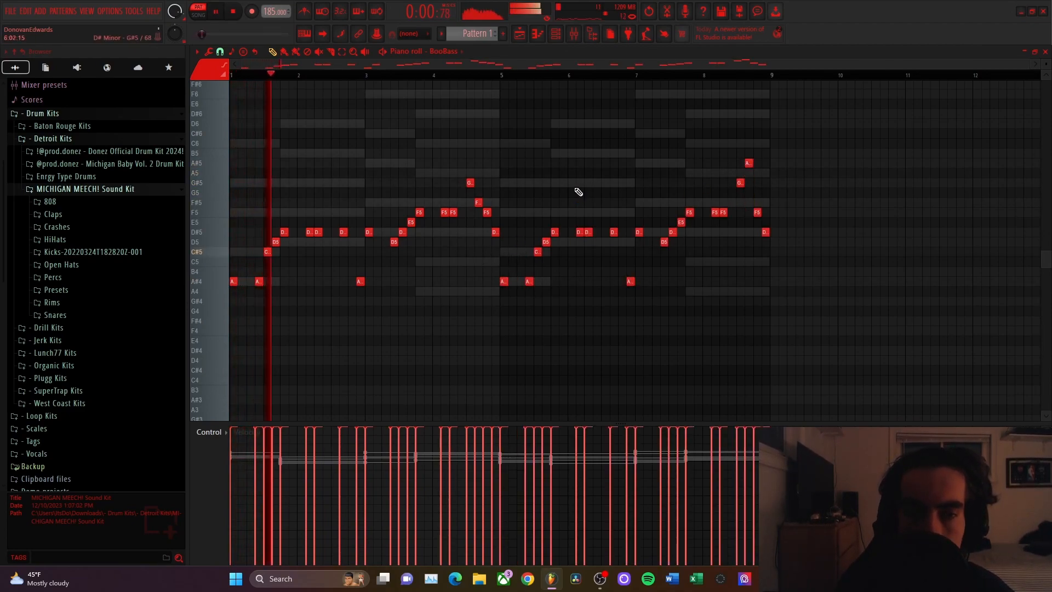
scroll(583, 194, up, 1)
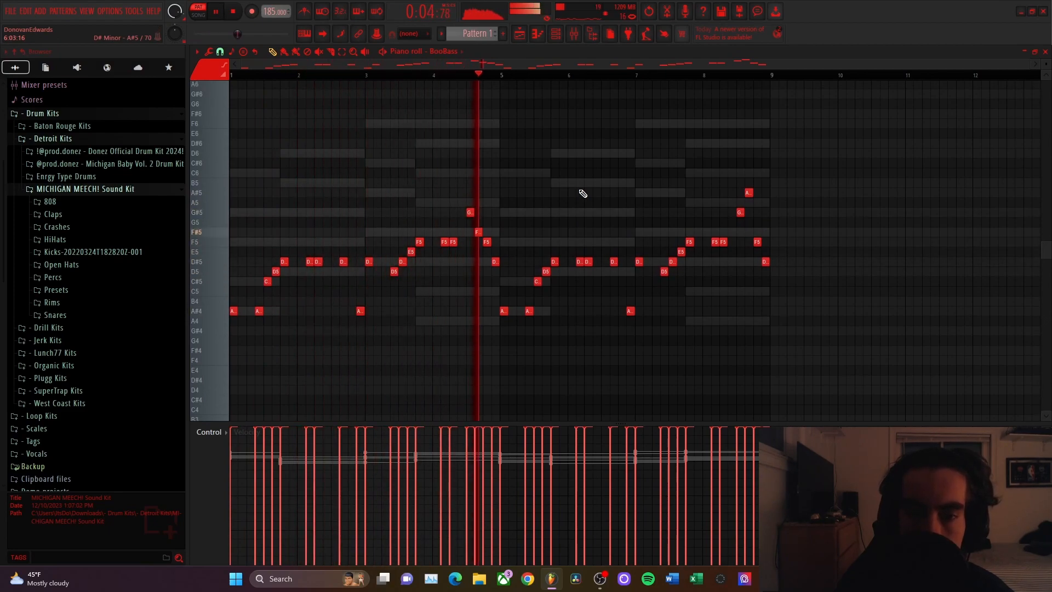
click(1045, 52)
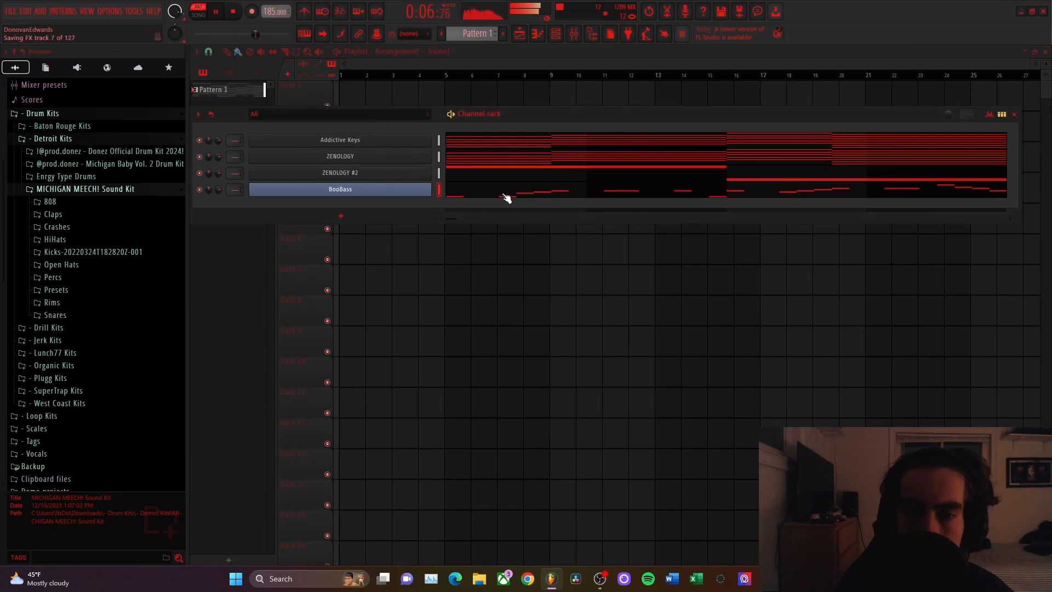
key(space)
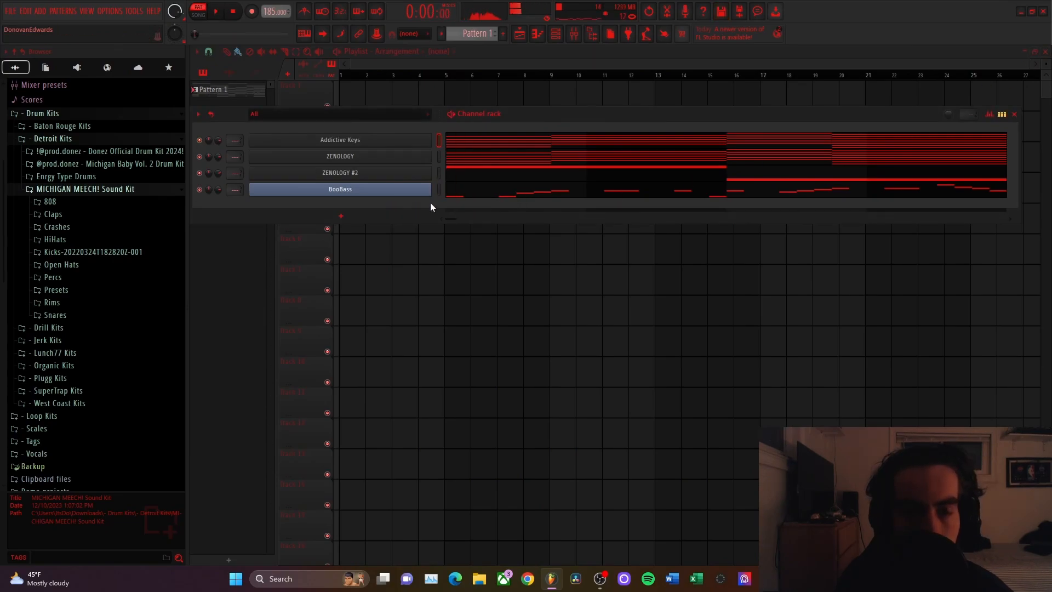
- Add another ZENOLOGY channel with the Comp'Steel guitar preset and open its piano roll
click(362, 214)
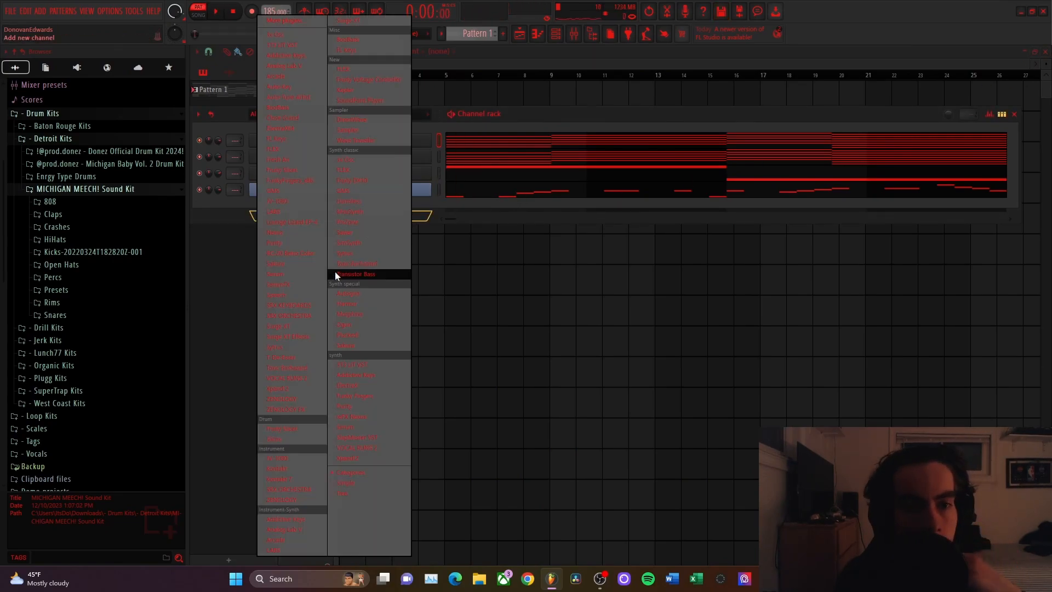
click(291, 398)
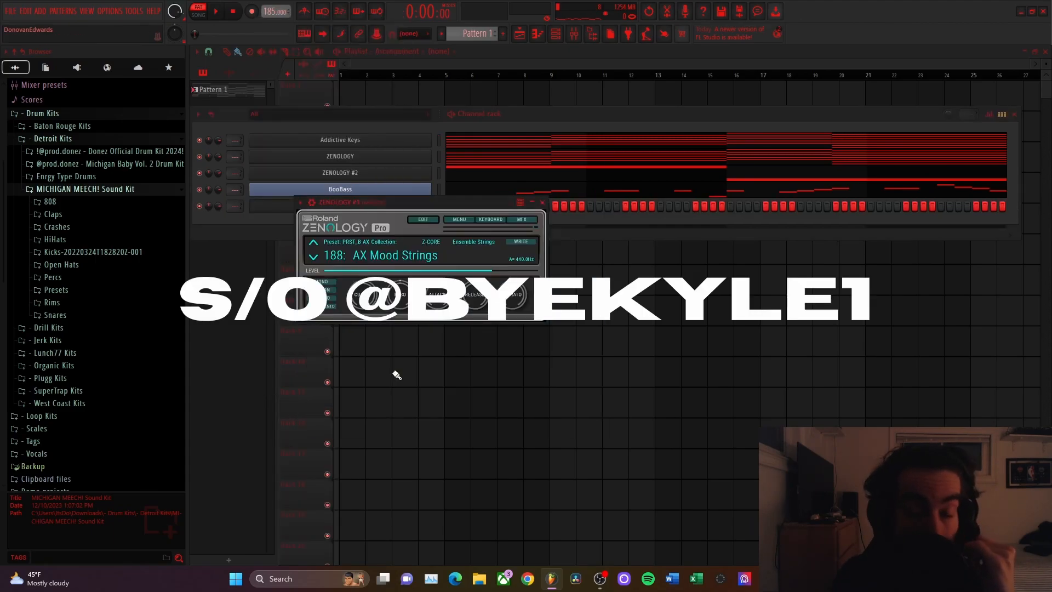
click(392, 256)
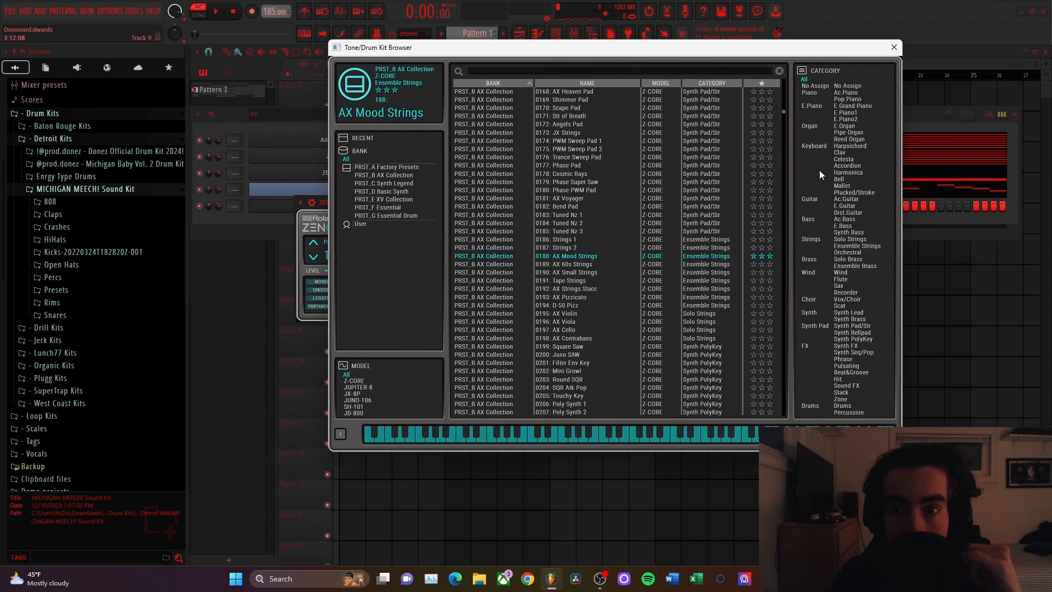
click(809, 200)
double_click(573, 101)
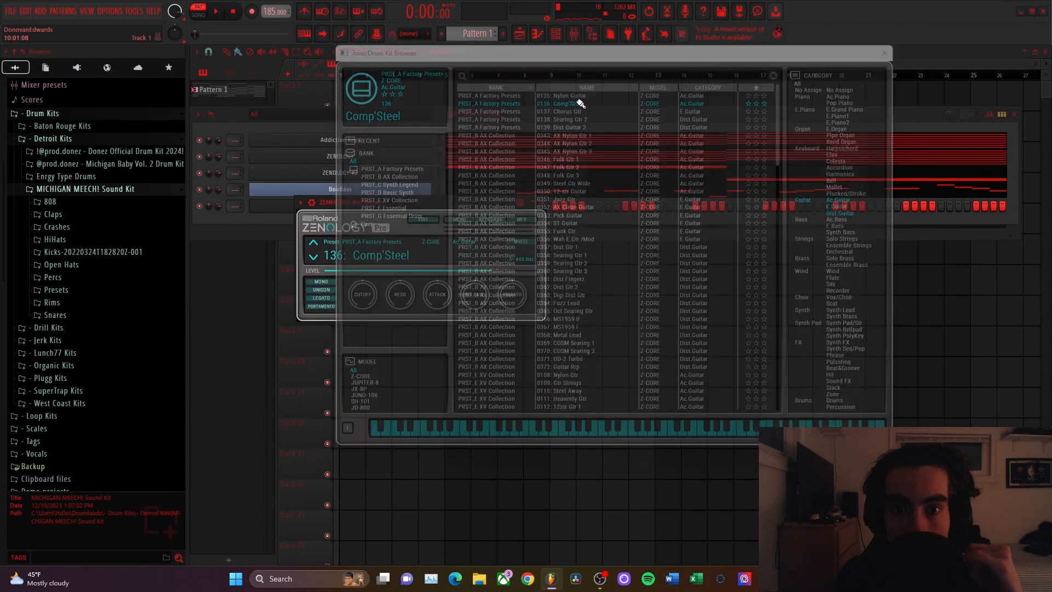
click(539, 200)
right_click(415, 207)
click(455, 206)
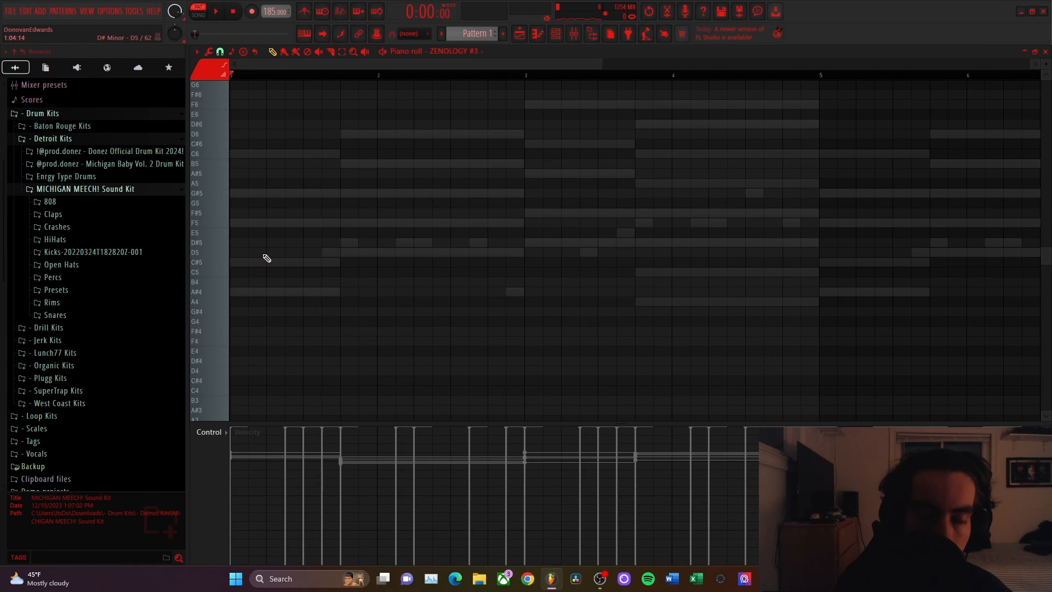
click(285, 226)
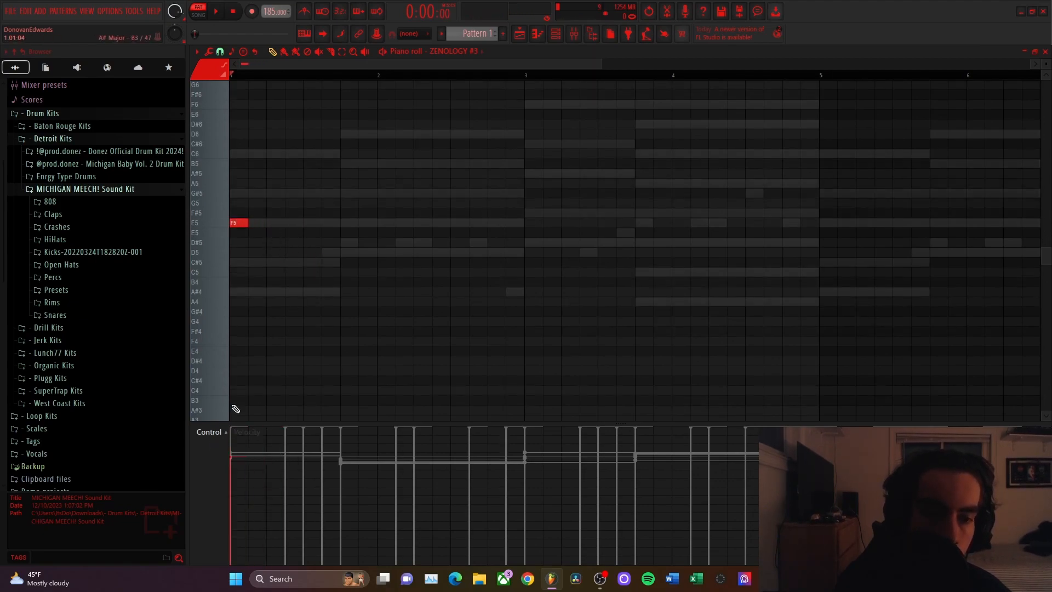
scroll(228, 425, up, 4)
scroll(505, 317, down, 3)
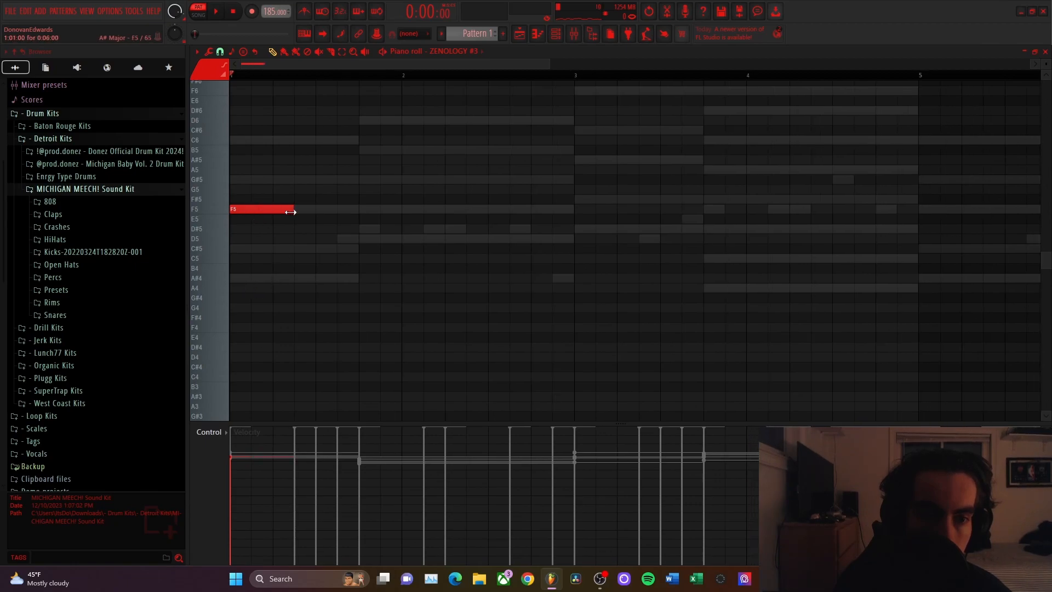
drag(291, 212, 251, 212)
scroll(258, 244, up, 4)
scroll(341, 261, up, 2)
scroll(306, 262, down, 2)
right_click(258, 275)
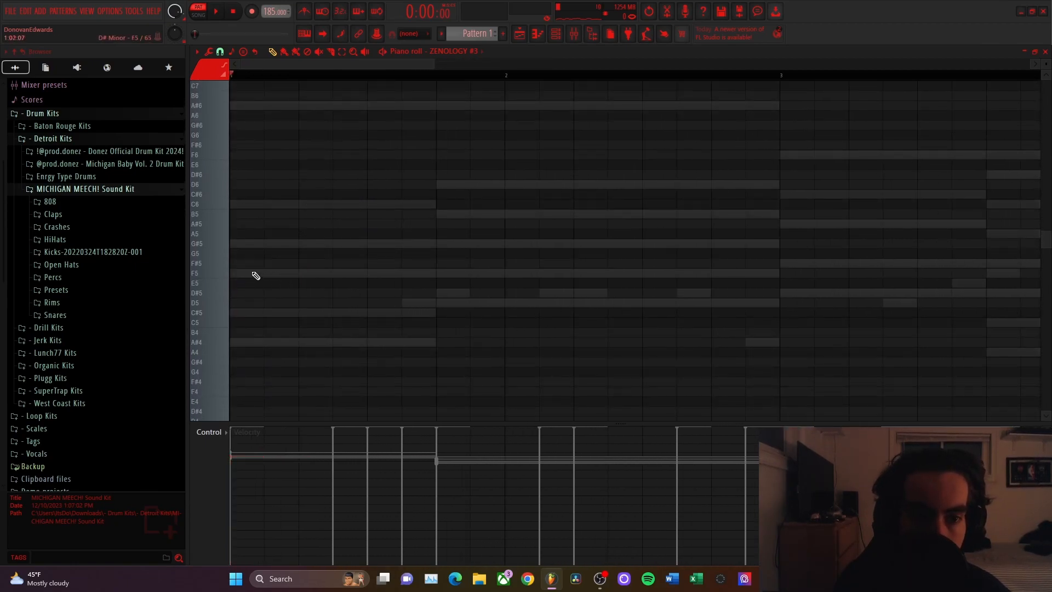
right_click(258, 275)
- Write a bar 1 guitar riff of F4, A#4, F4, a long F5, C#5 and a long C5, and play it
drag(270, 324, 221, 391)
click(270, 293)
drag(271, 293, 305, 337)
scroll(328, 306, down, 2)
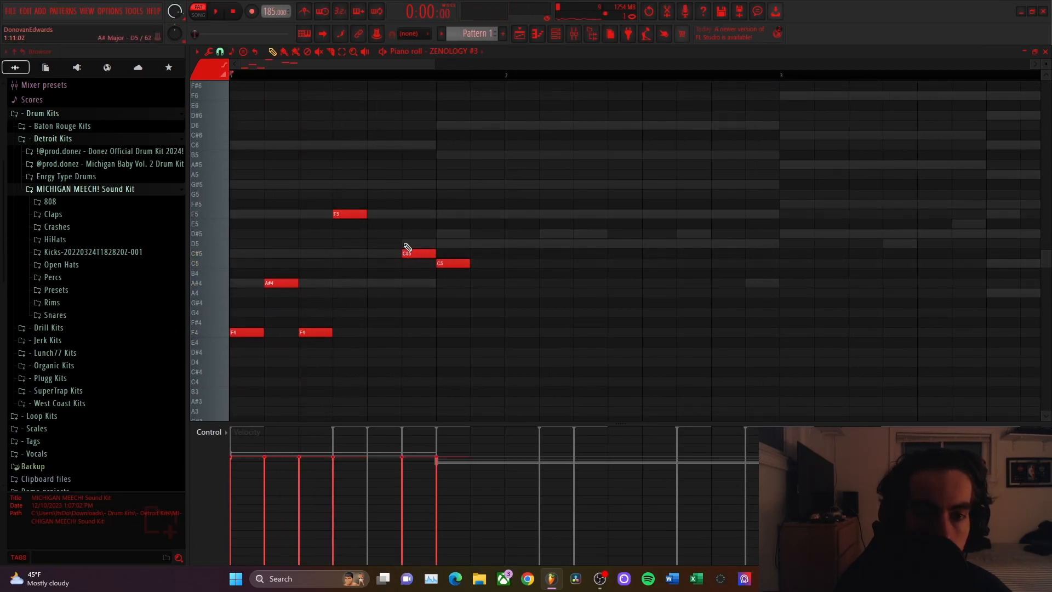
key(space)
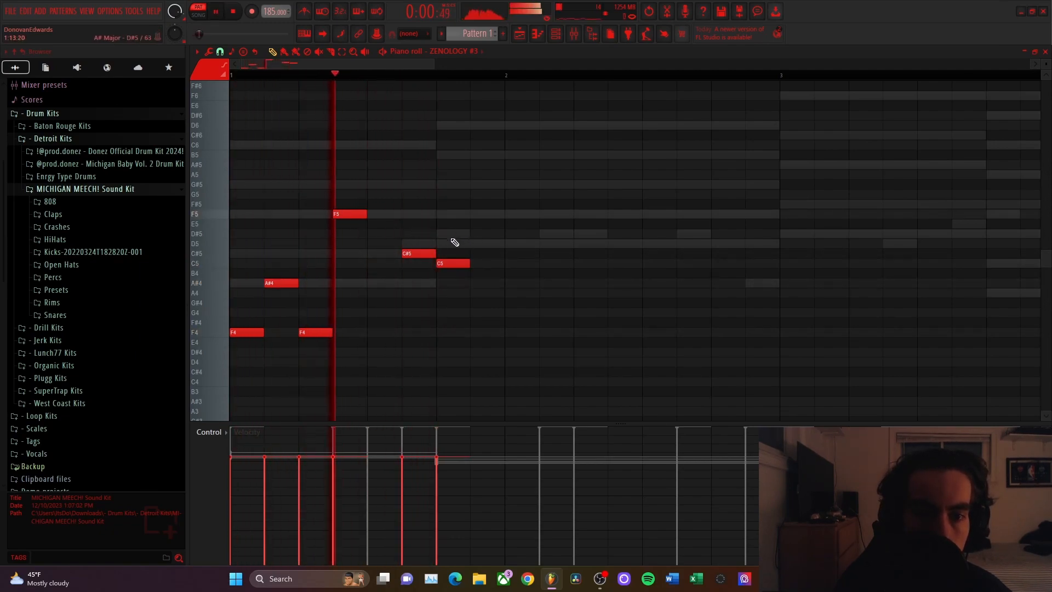
drag(367, 214, 401, 215)
key(space)
- Fill bar 2 of the guitar riff with F4, A#4, F4, A#3, F5, C#5, C5 and A#4
drag(512, 313, 518, 335)
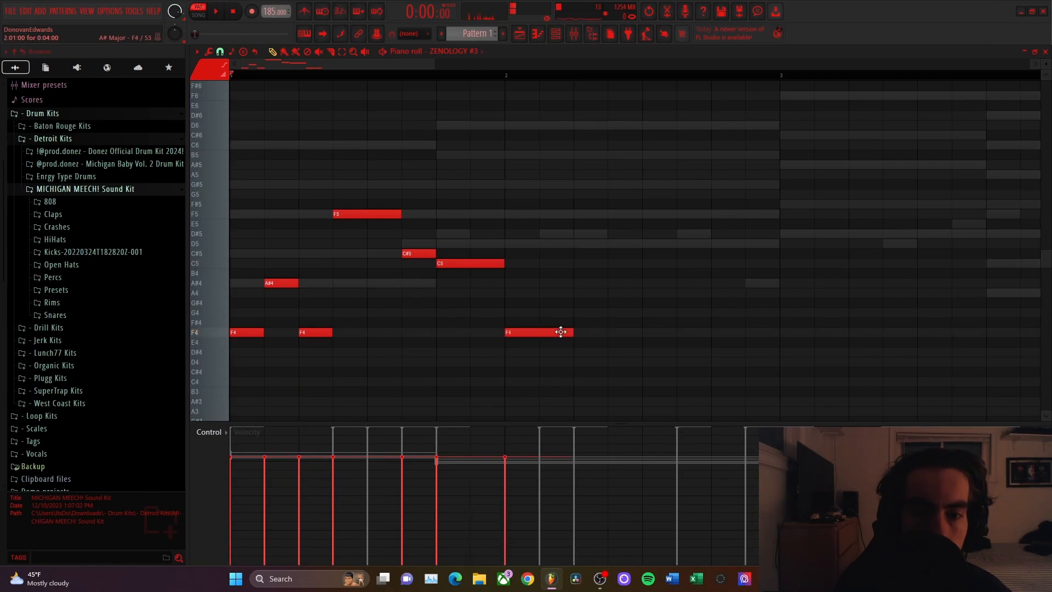
click(578, 333)
scroll(577, 329, down, 3)
drag(599, 322, 601, 306)
drag(645, 163, 645, 121)
drag(674, 158, 678, 165)
click(714, 174)
drag(740, 211, 739, 191)
scroll(641, 214, down, 3)
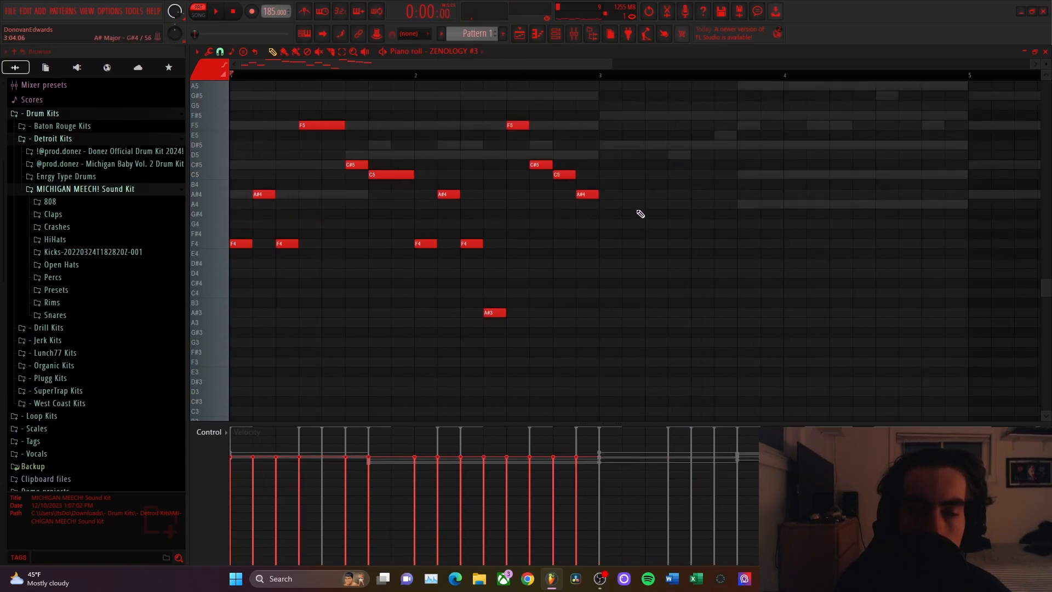
- Duplicate the two-bar guitar riff into bars 3 and 4 and change its last four notes to G#5, F#5, F5 and D#5
key(ctrl+b)
scroll(601, 238, down, 2)
ctrl+click(504, 216)
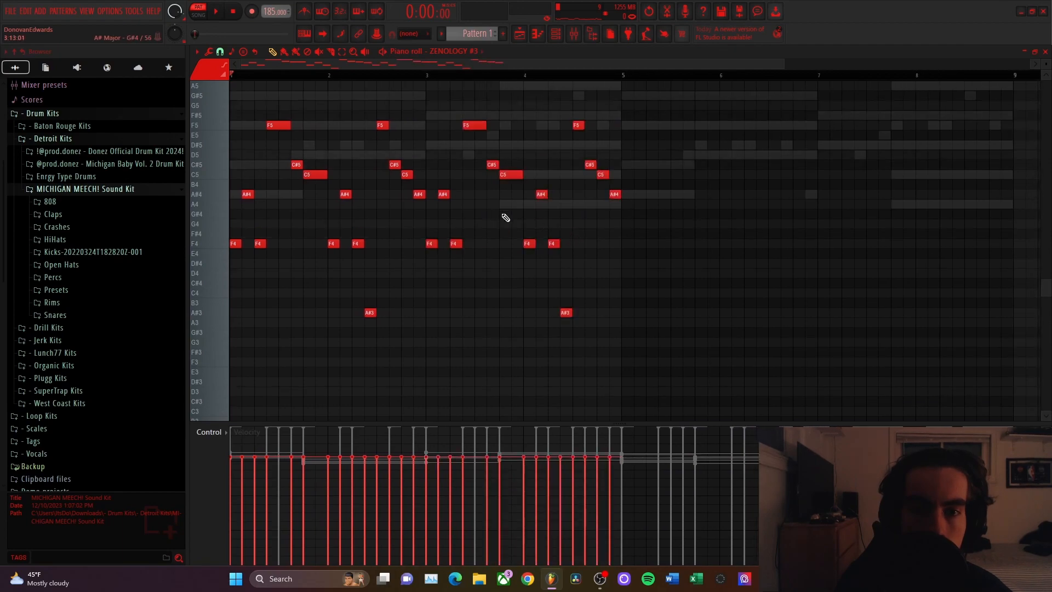
drag(578, 127, 577, 97)
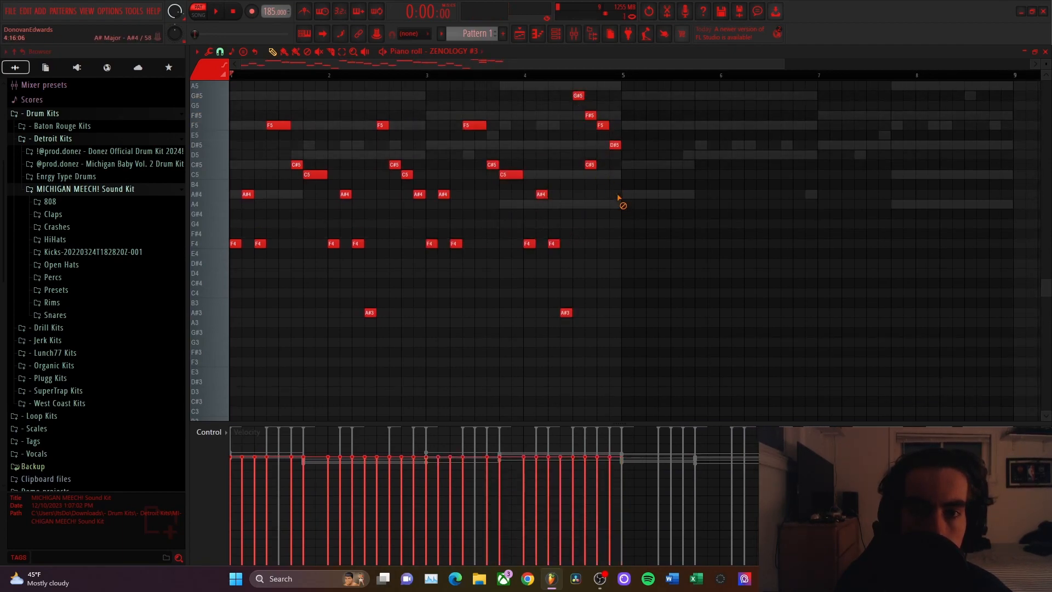
right_click(591, 165)
- Randomize the note levels of the guitar riff and save the project
key(alt+r)
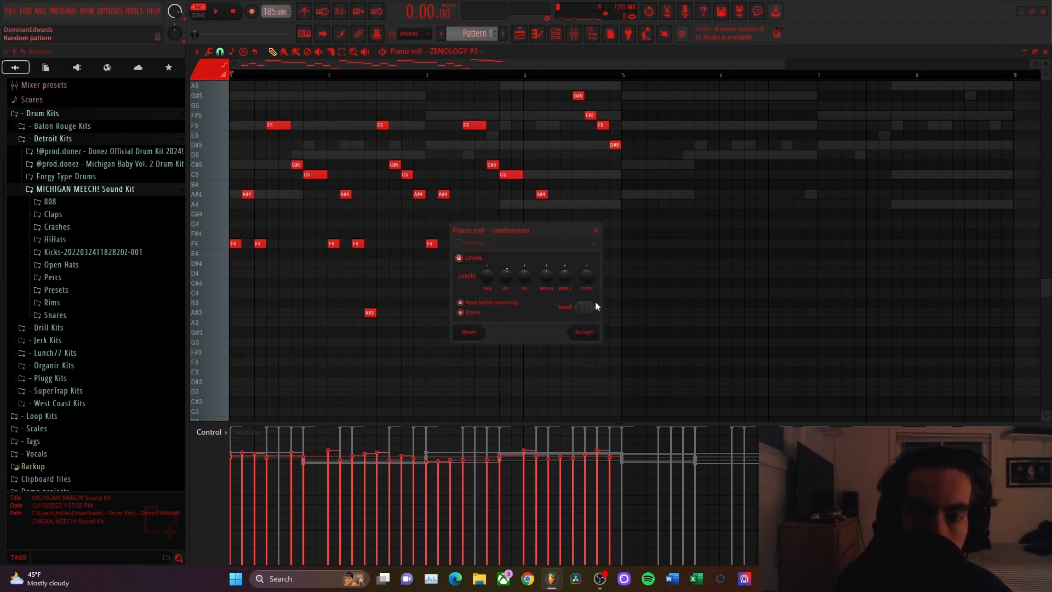
click(583, 332)
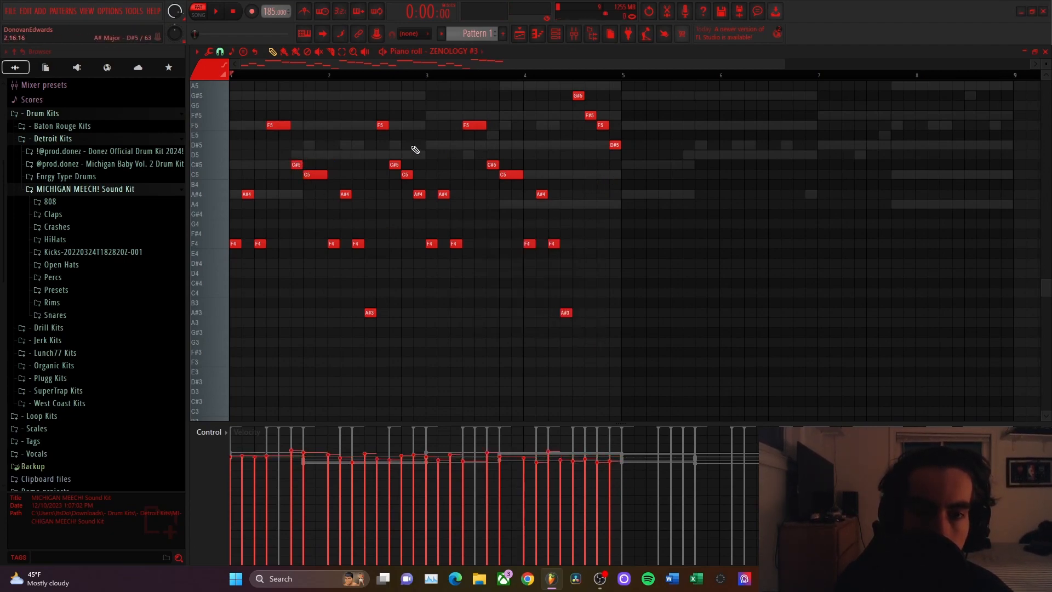
scroll(442, 156, up, 1)
key(ctrl+s)
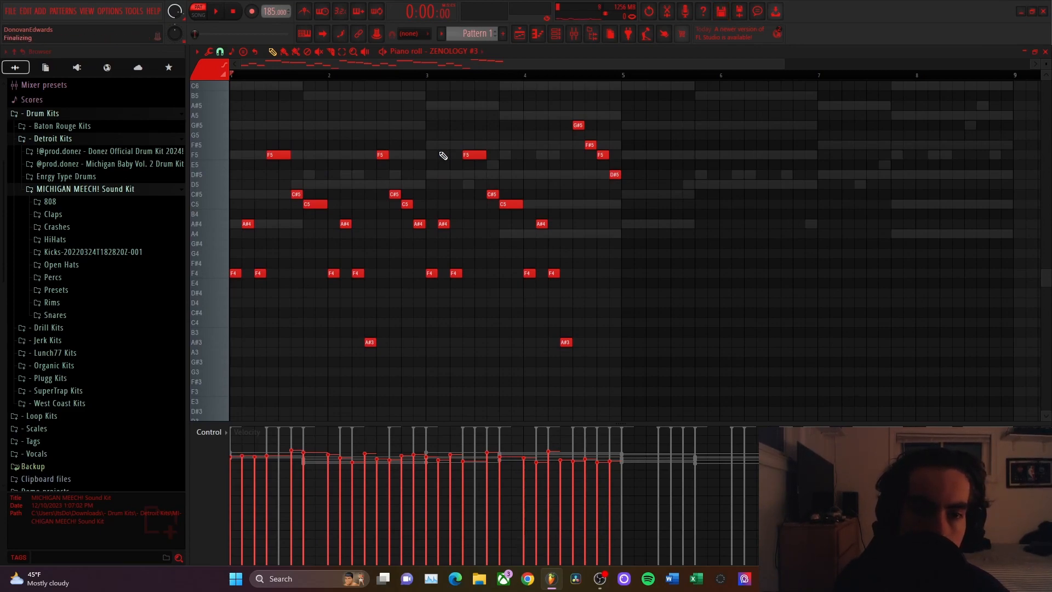
- Raise the velocities of the long F5 and C5 notes in bars 1 and 3 of the guitar line to maximum
drag(272, 148, 279, 159)
drag(318, 193, 322, 219)
drag(474, 151, 504, 235)
ctrl+click(471, 237)
scroll(432, 204, down, 2)
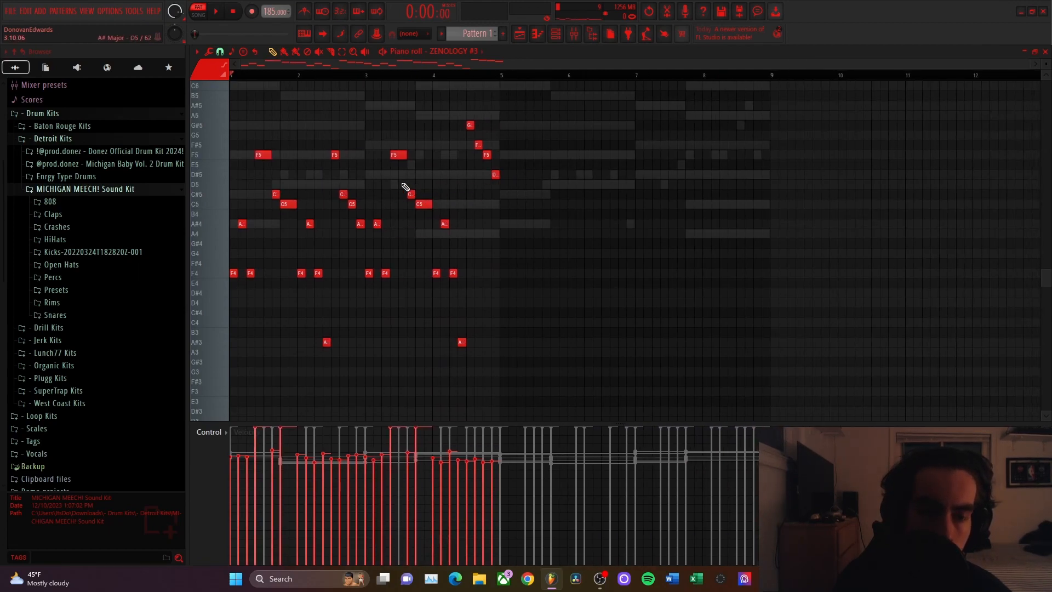
- Play the guitar line and duplicate its four bars into bars 5 to 8
key(space)
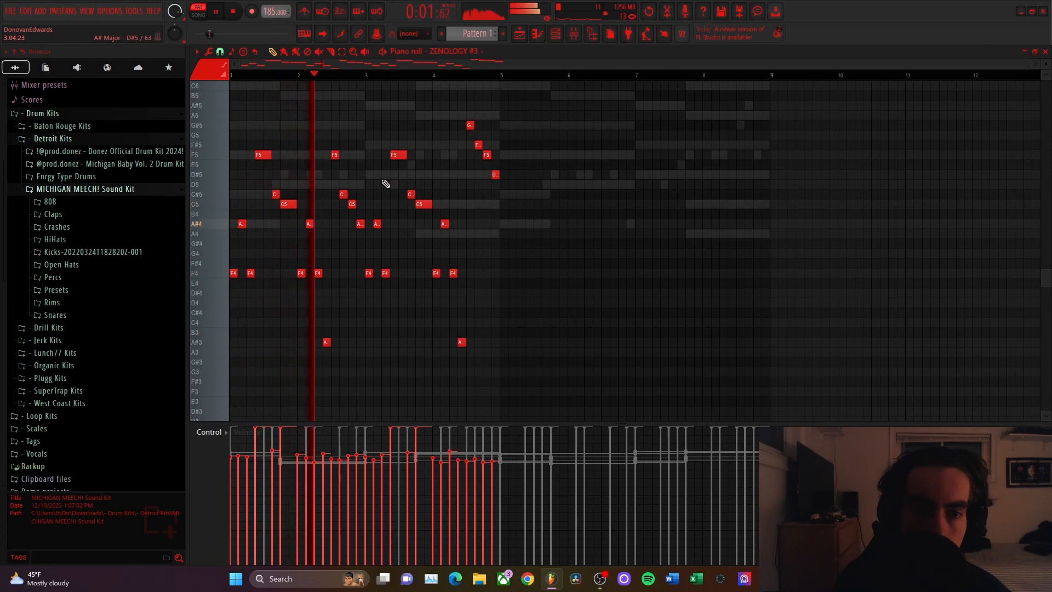
click(335, 156)
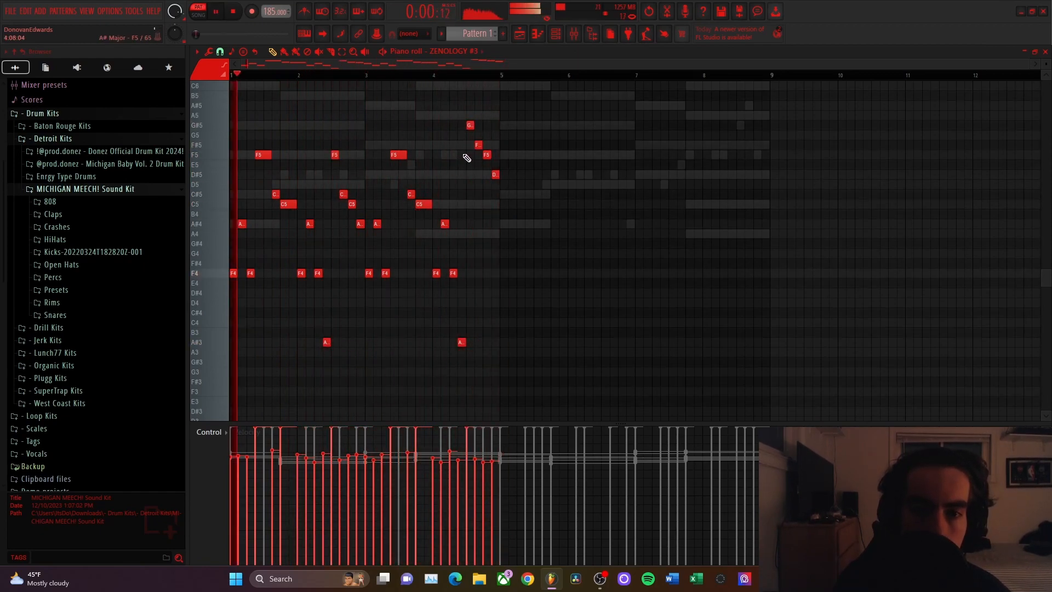
key(ctrl+b)
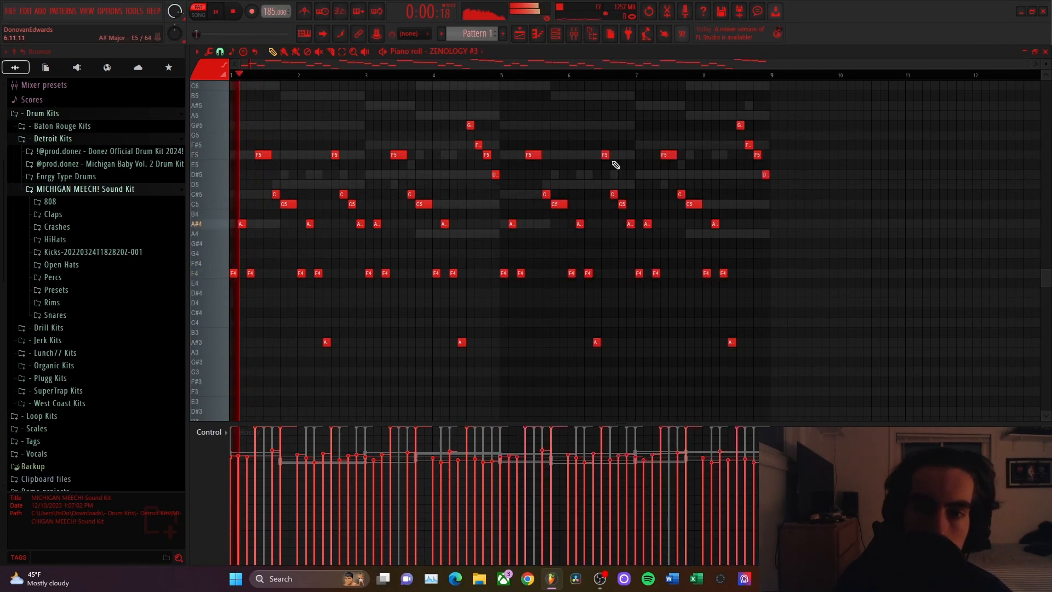
click(1045, 52)
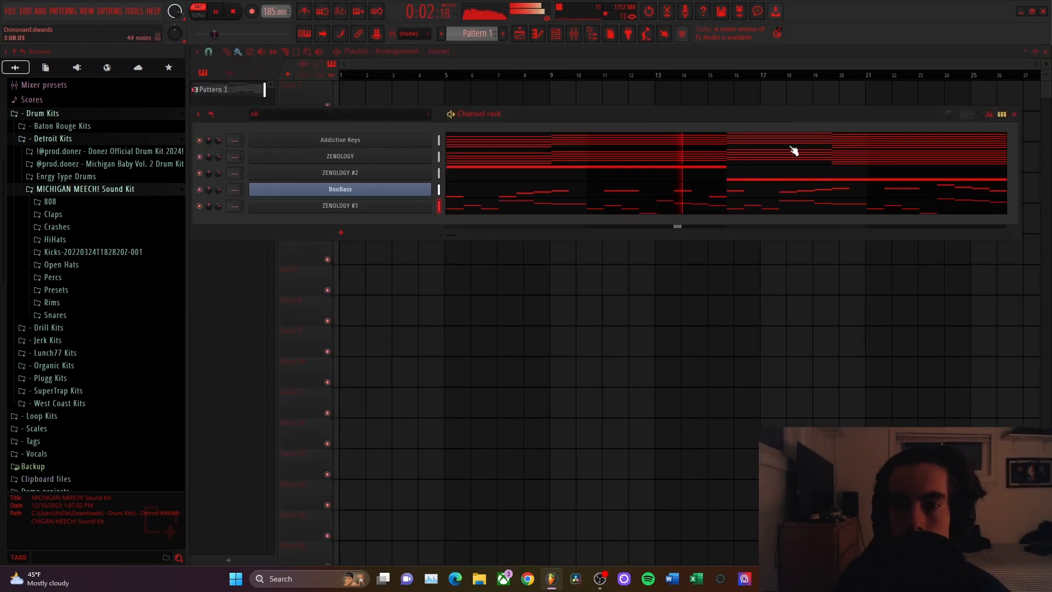
- Transpose the Addictive Keys and ZENOLOGY chord notes down one octave
click(460, 208)
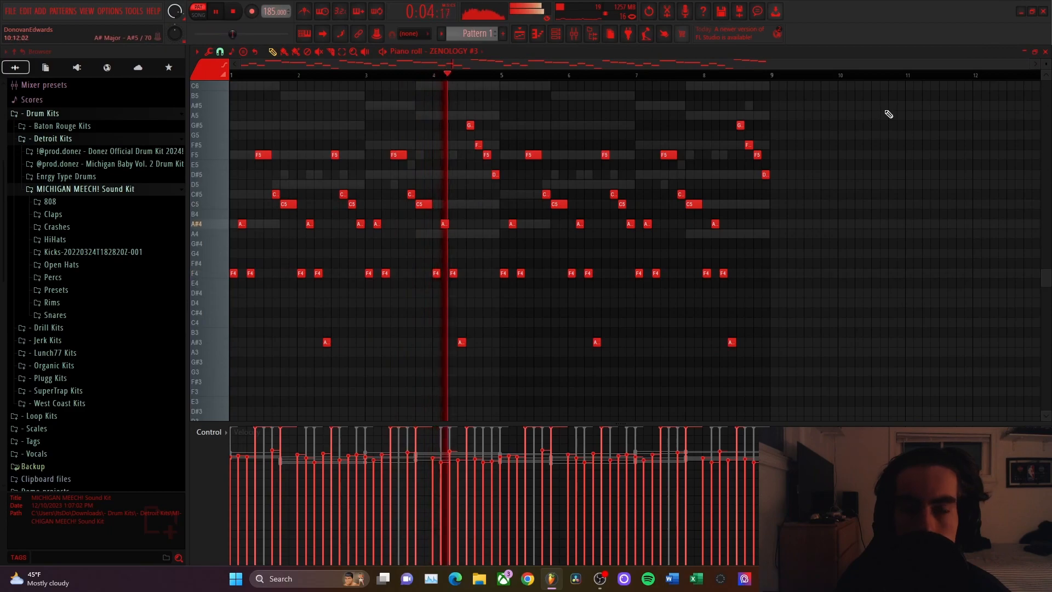
click(1045, 52)
click(627, 143)
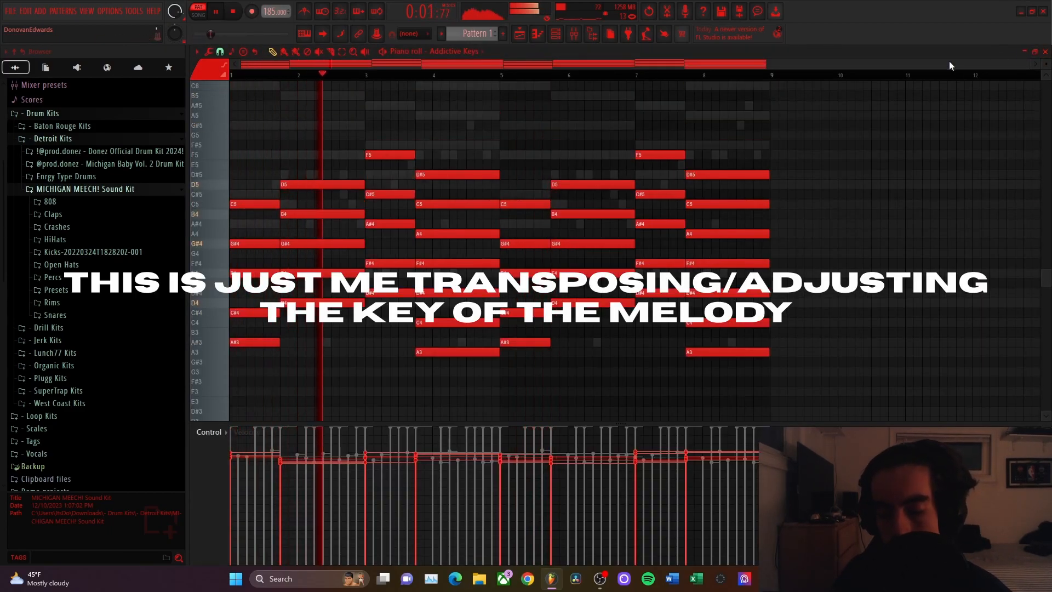
click(1045, 52)
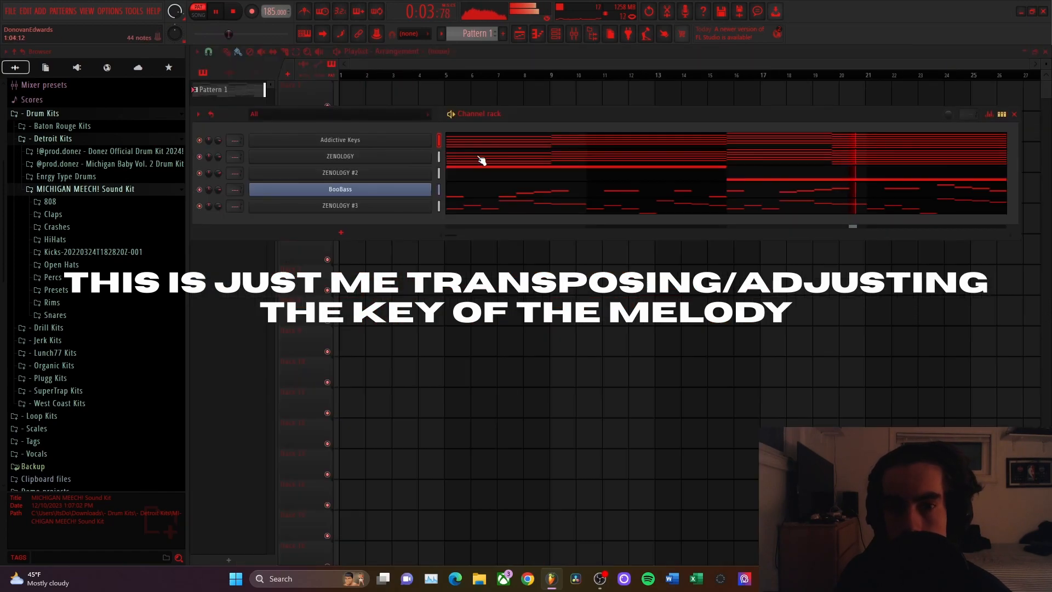
click(474, 158)
scroll(476, 159, up, 2)
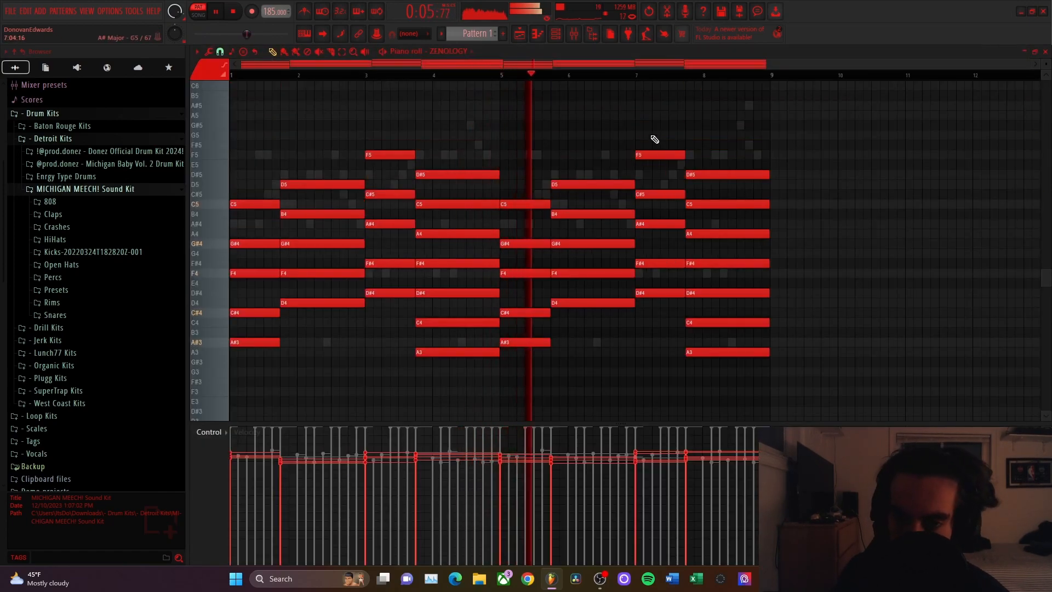
click(1044, 52)
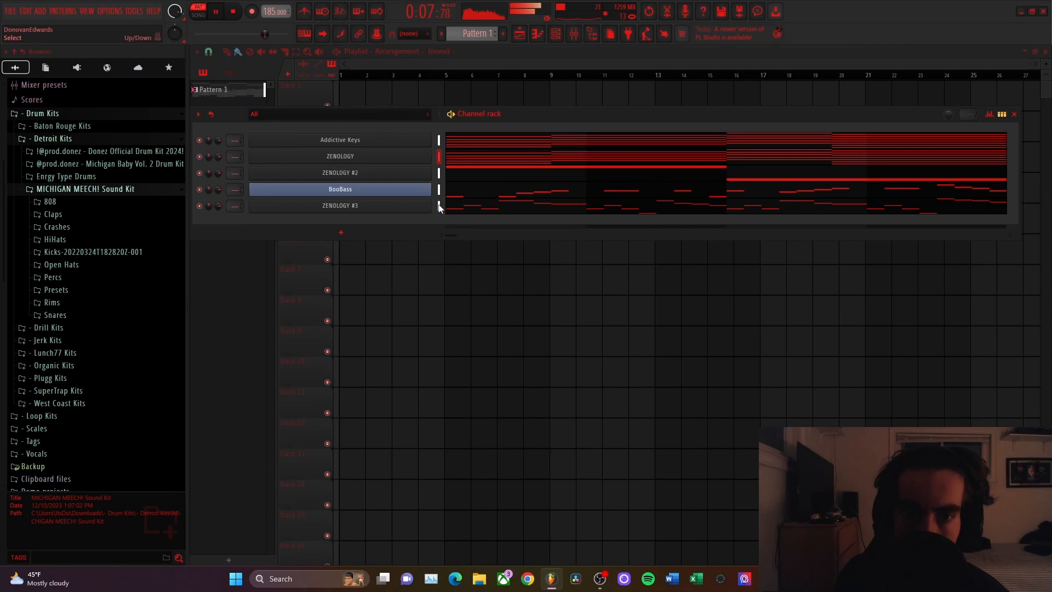
- Transpose the notes of all five selected channels together and play the pattern
click(198, 114)
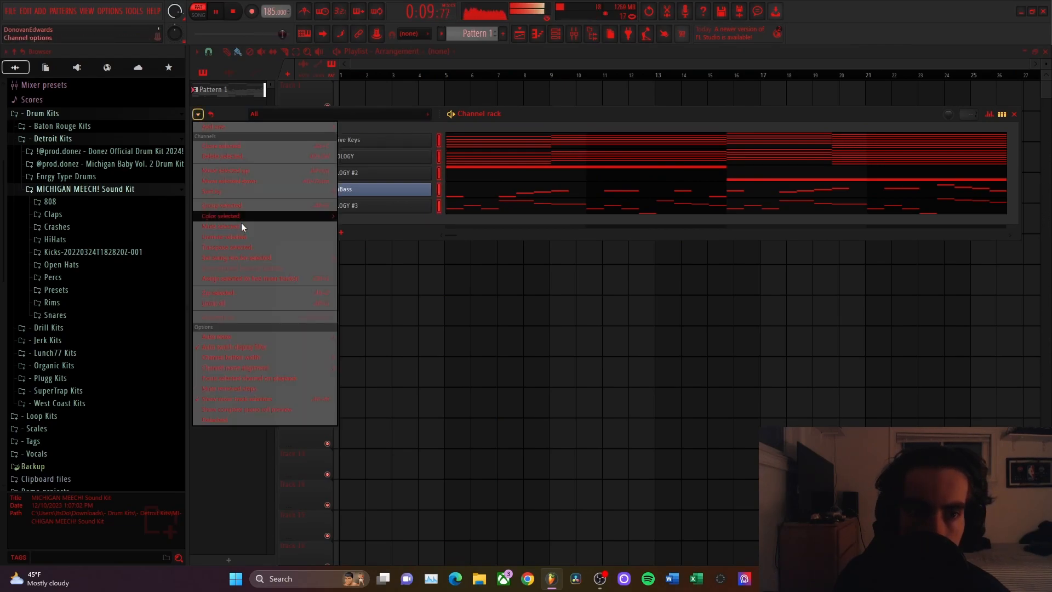
click(278, 242)
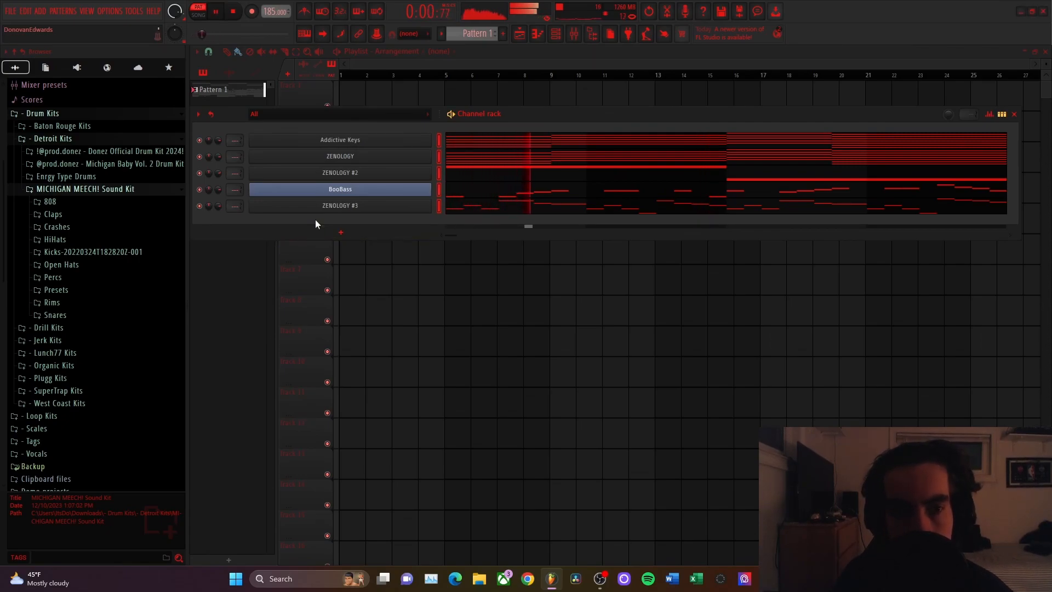
click(198, 114)
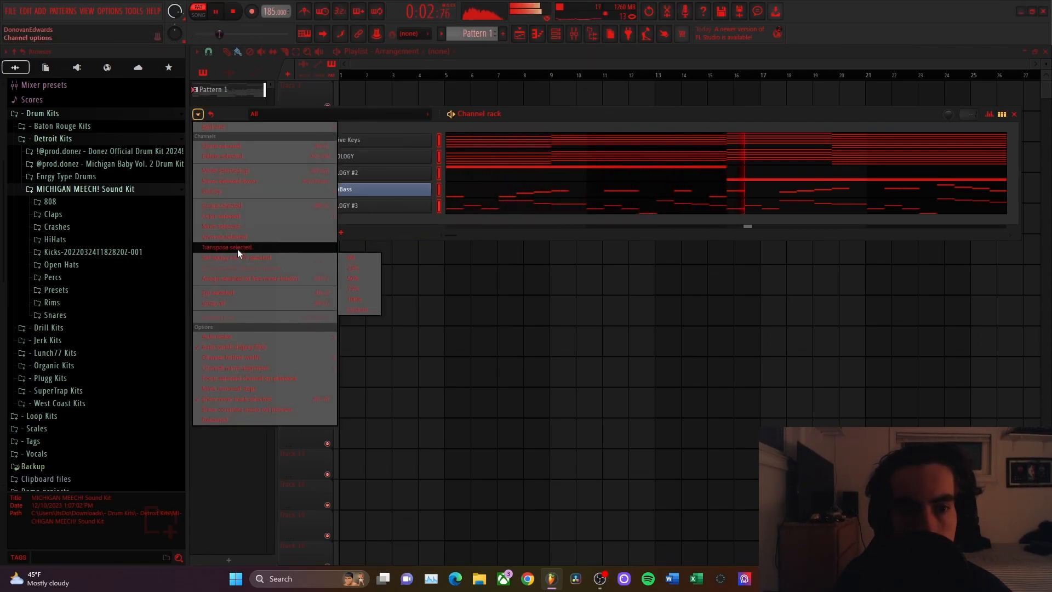
click(238, 249)
key(Return)
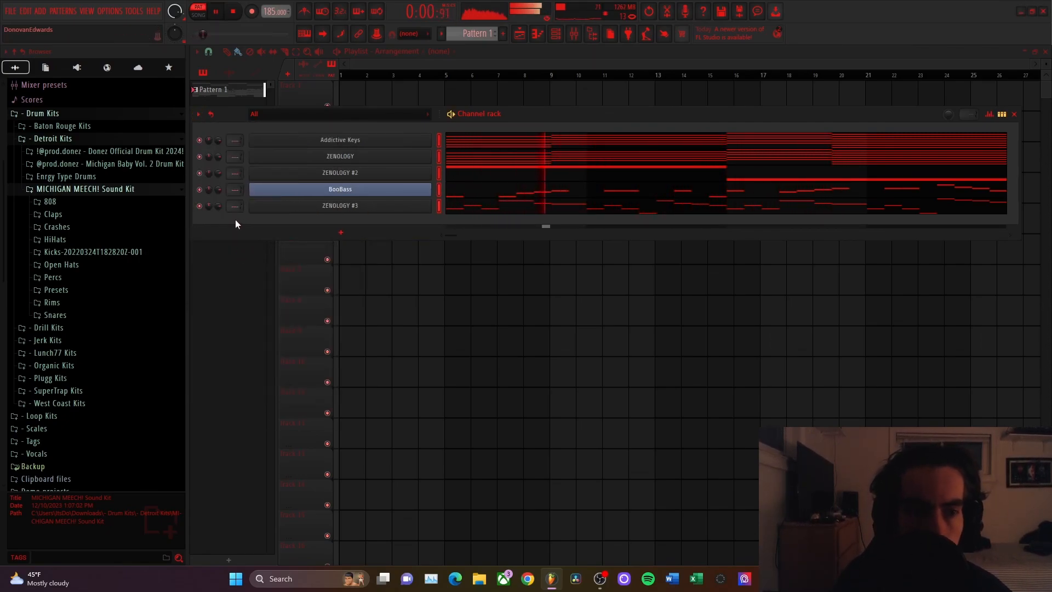
- Collapse the MICHIGAN MEECH! Sound Kit folder and look into the Donez Official Drum Kit 2024 folder
click(104, 188)
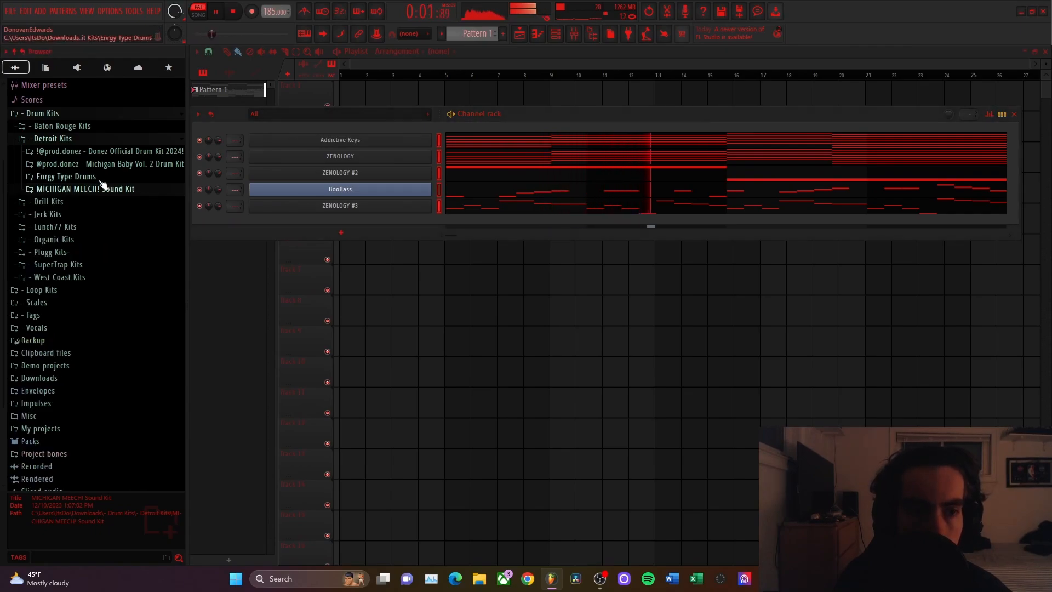
click(137, 153)
click(136, 153)
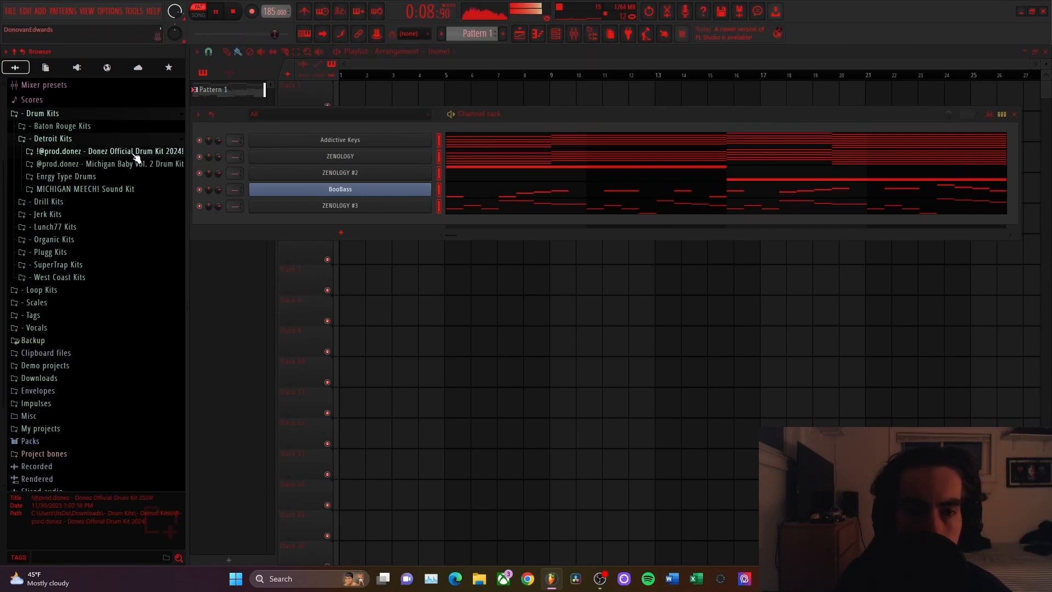
- Clone the ZENOLOGY #3 channel and load the Pop Flute preset from the Flute category on the clone
right_click(360, 207)
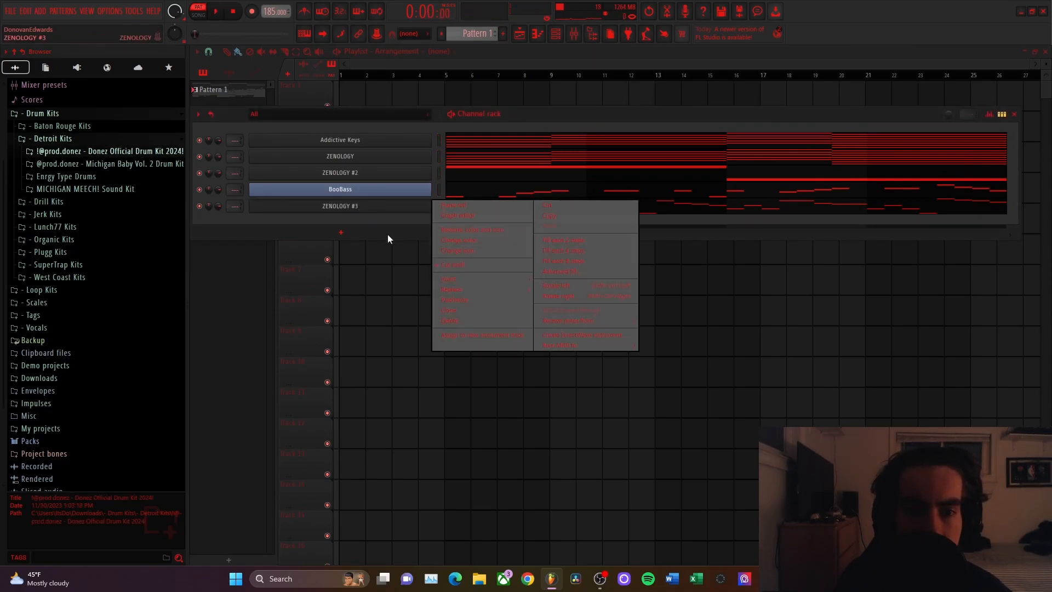
click(449, 301)
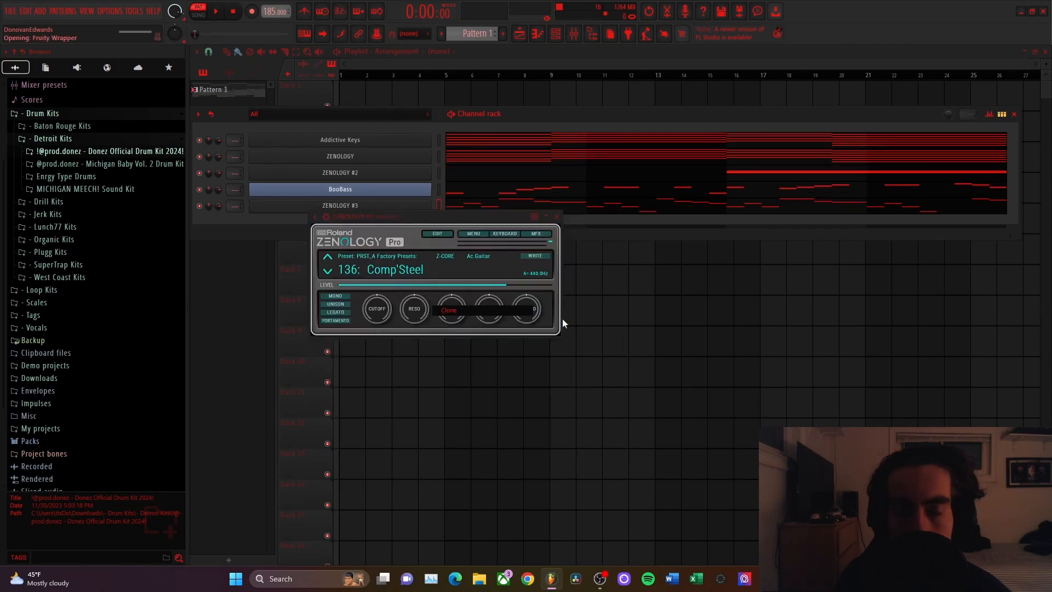
click(412, 276)
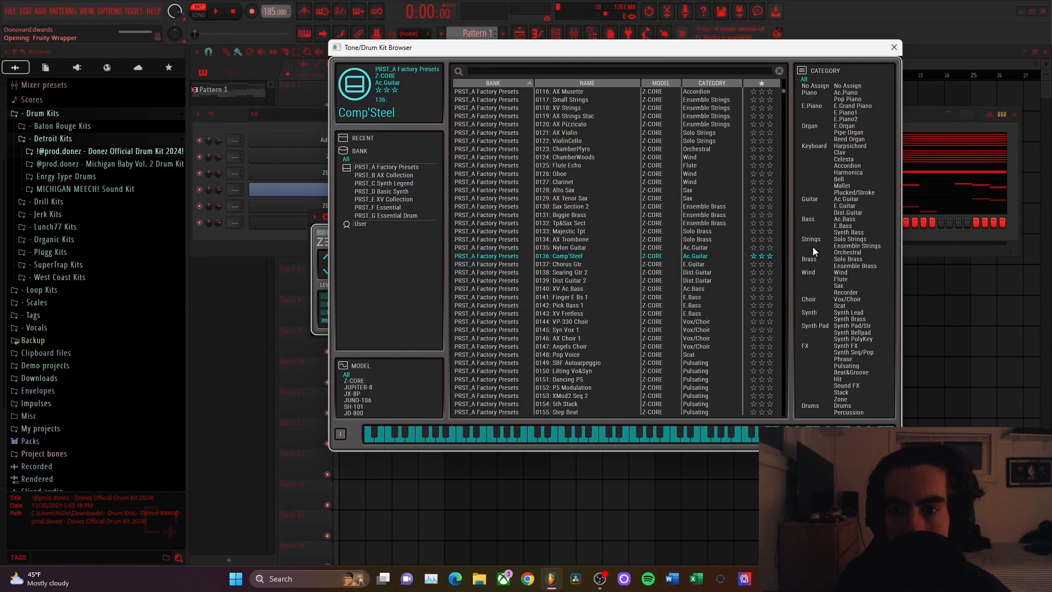
click(810, 262)
click(805, 274)
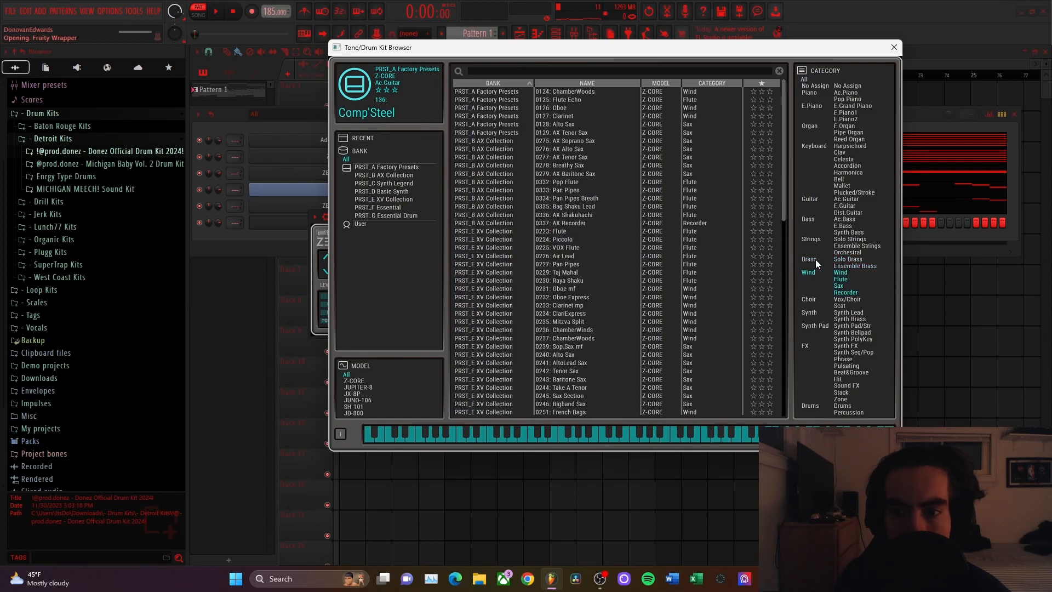
click(840, 279)
double_click(573, 101)
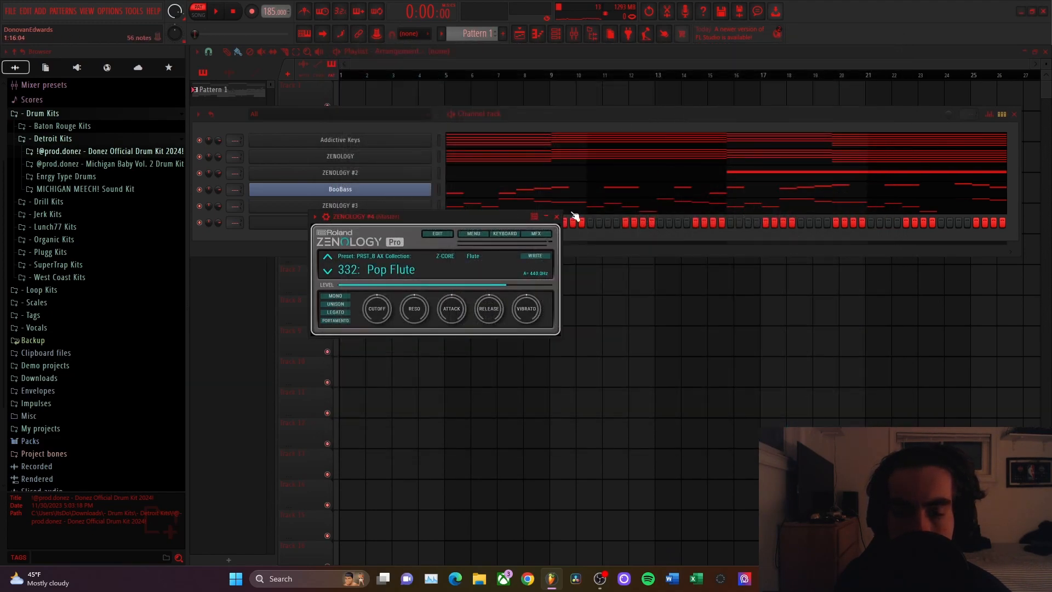
click(558, 217)
- Test single C6 and F7 notes at the start of ZENOLOGY #4's piano roll
right_click(430, 222)
click(459, 218)
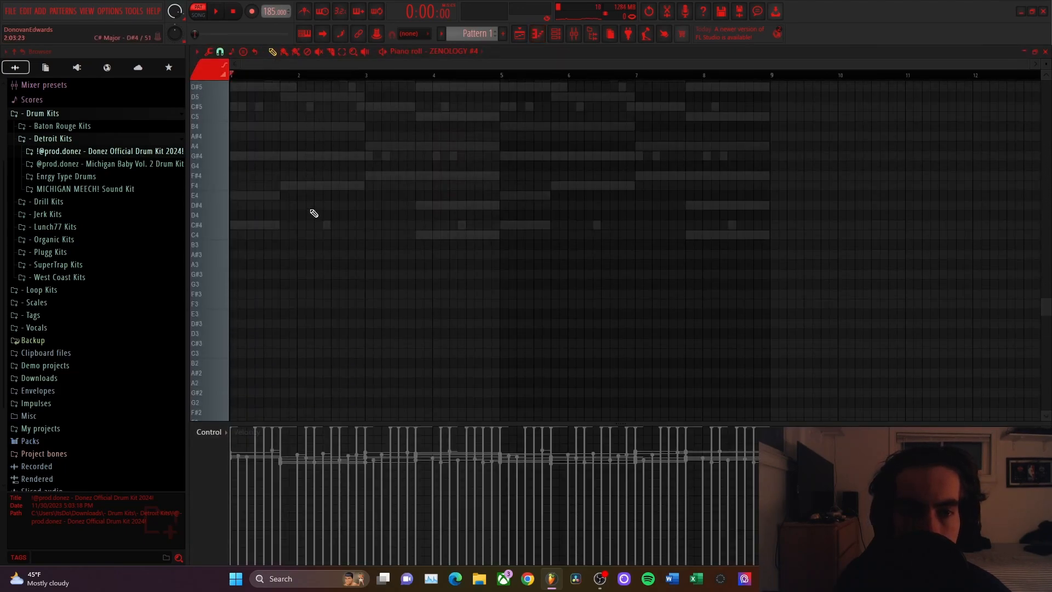
click(234, 186)
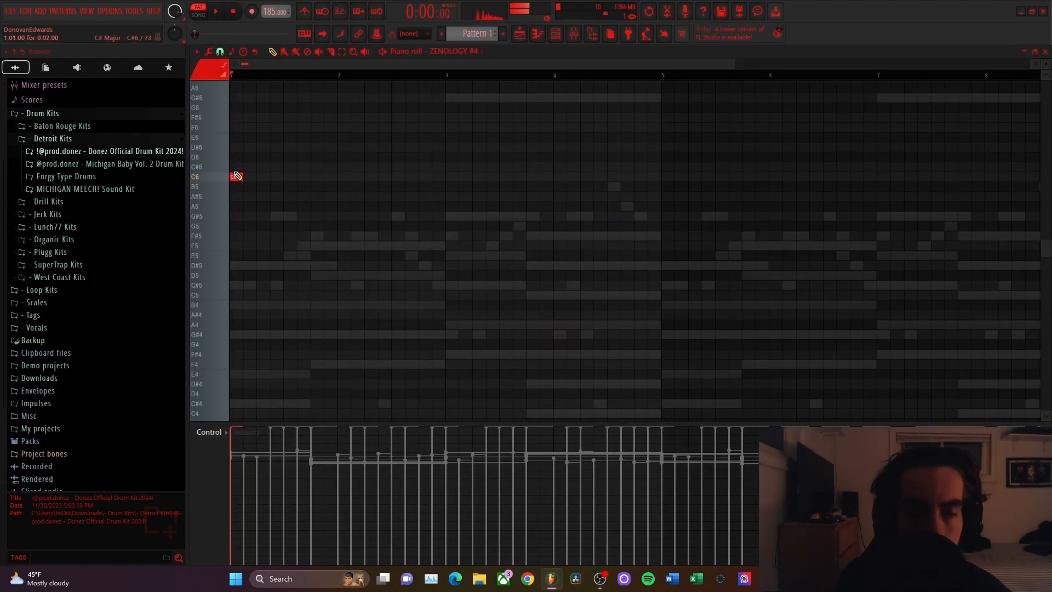
right_click(234, 174)
scroll(260, 195, up, 4)
click(235, 186)
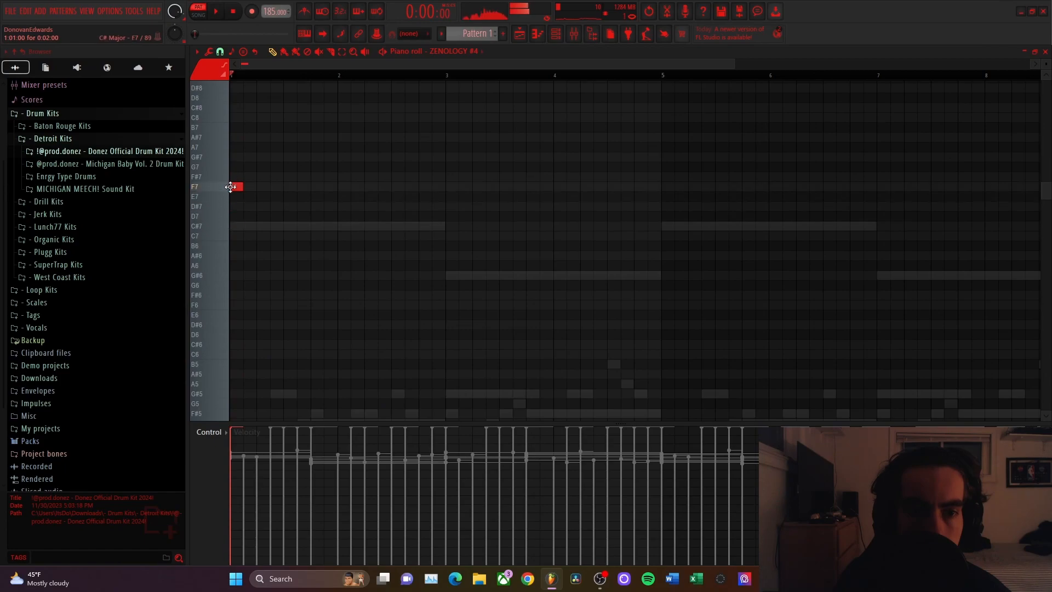
click(1045, 52)
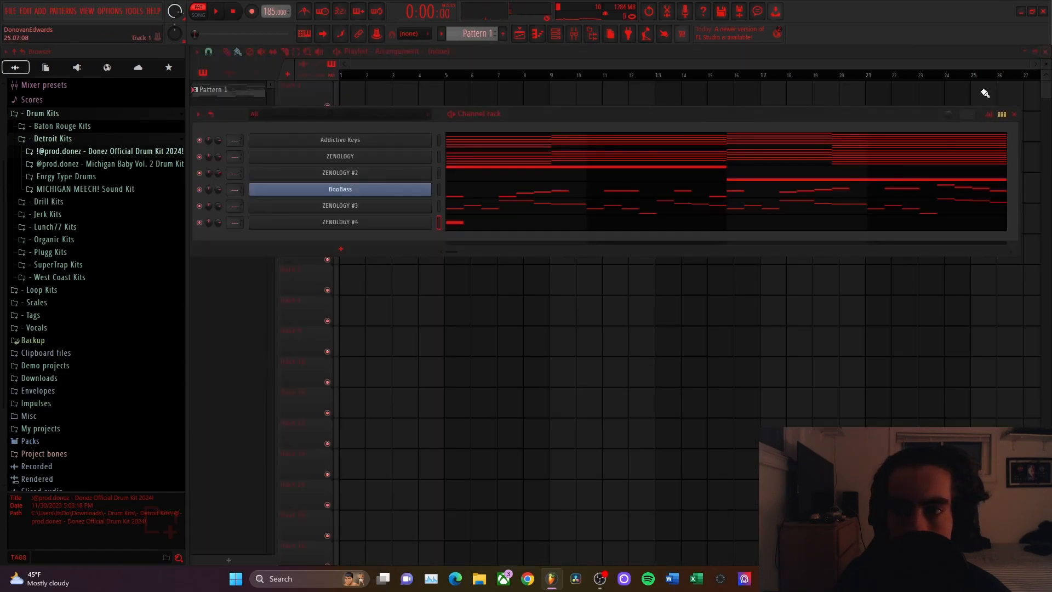
- Switch the ZENOLOGY #4 channel to the Flute Echo preset from the factory bank
click(376, 223)
click(472, 232)
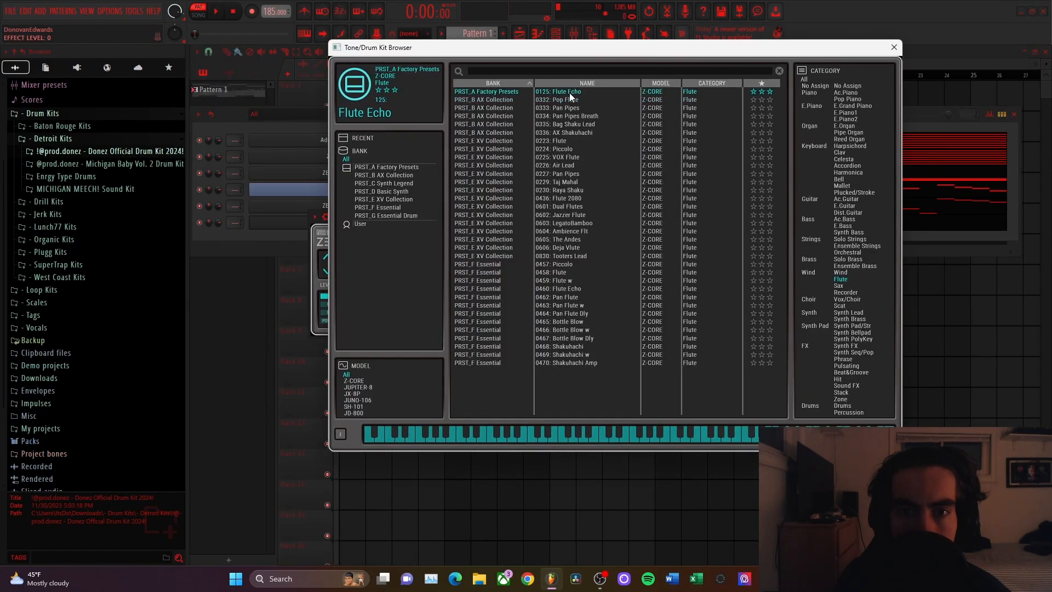
double_click(570, 94)
click(556, 217)
- Audition different starting notes such as F7, D#7 and C#7 in bar 1 of the flute part and delete them
click(550, 223)
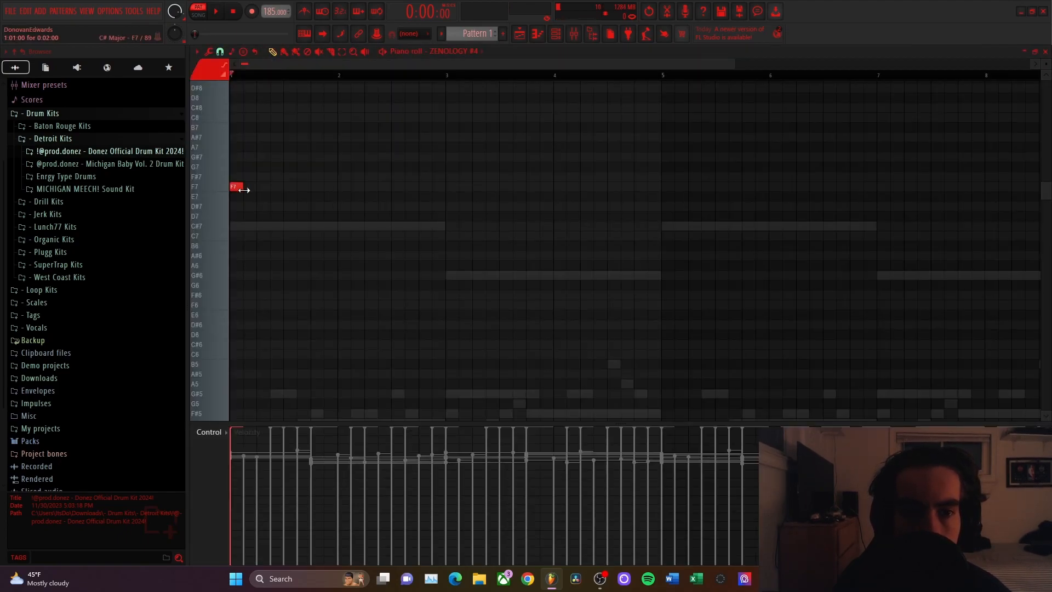
drag(241, 187, 338, 189)
key(space)
key(space)
right_click(313, 188)
click(245, 206)
drag(246, 205, 236, 206)
right_click(241, 207)
mouse_move(235, 244)
mouse_down()
mouse_move(219, 243)
mouse_move(227, 229)
mouse_up()
key(space)
key(space)
right_click(254, 226)
click(237, 226)
key(space)
right_click(325, 227)
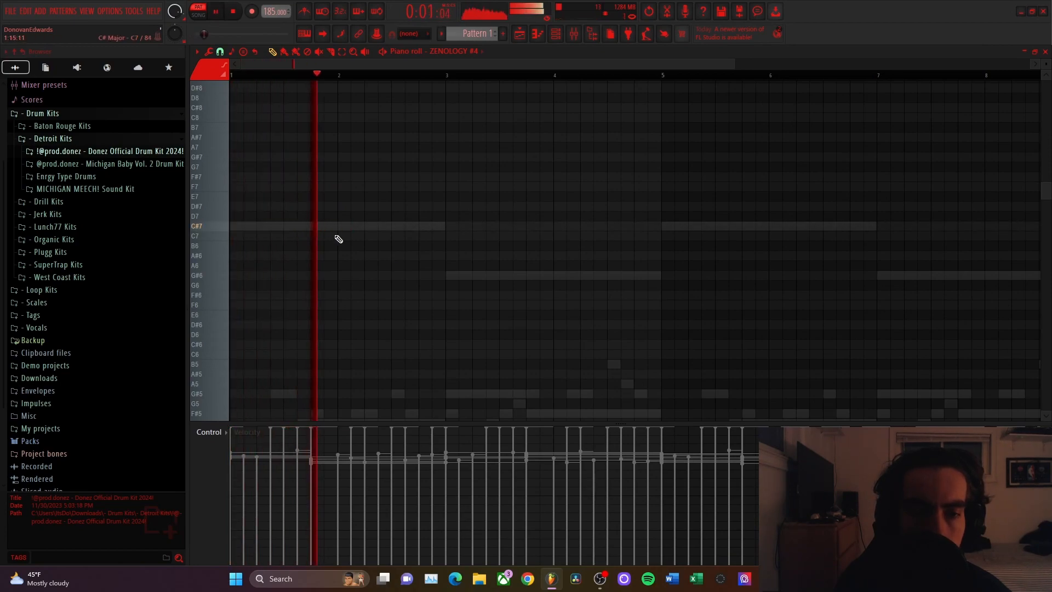
scroll(325, 233, down, 3)
key(space)
- Draw a descending flute line of long G#6, F#6, E6 and D#6 notes filling bars 1 to 4
scroll(319, 231, up, 1)
drag(231, 247, 286, 248)
key(space)
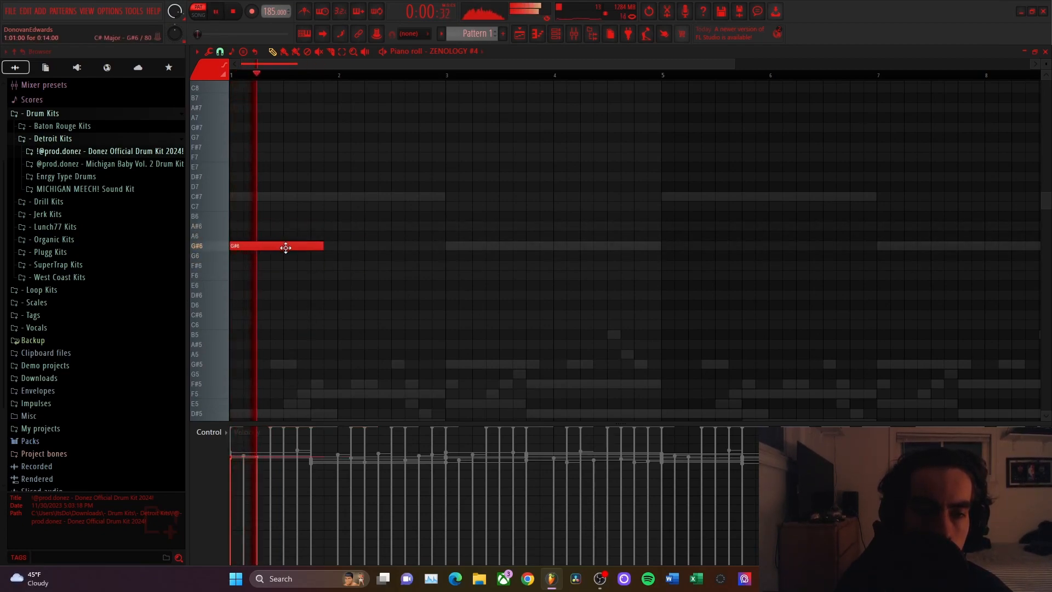
key(space)
click(327, 267)
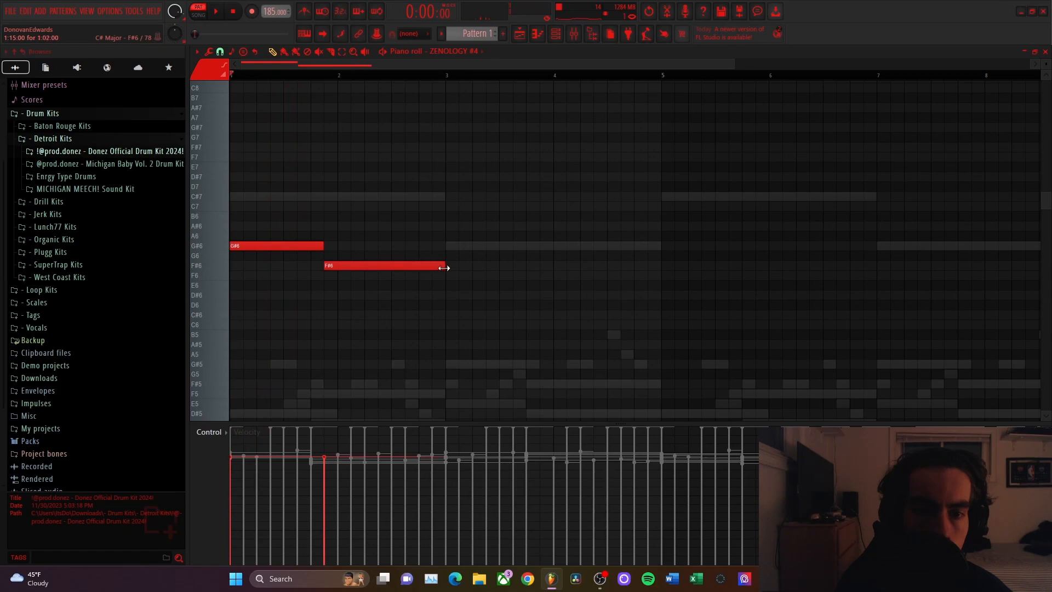
click(444, 286)
drag(539, 286, 526, 285)
click(530, 296)
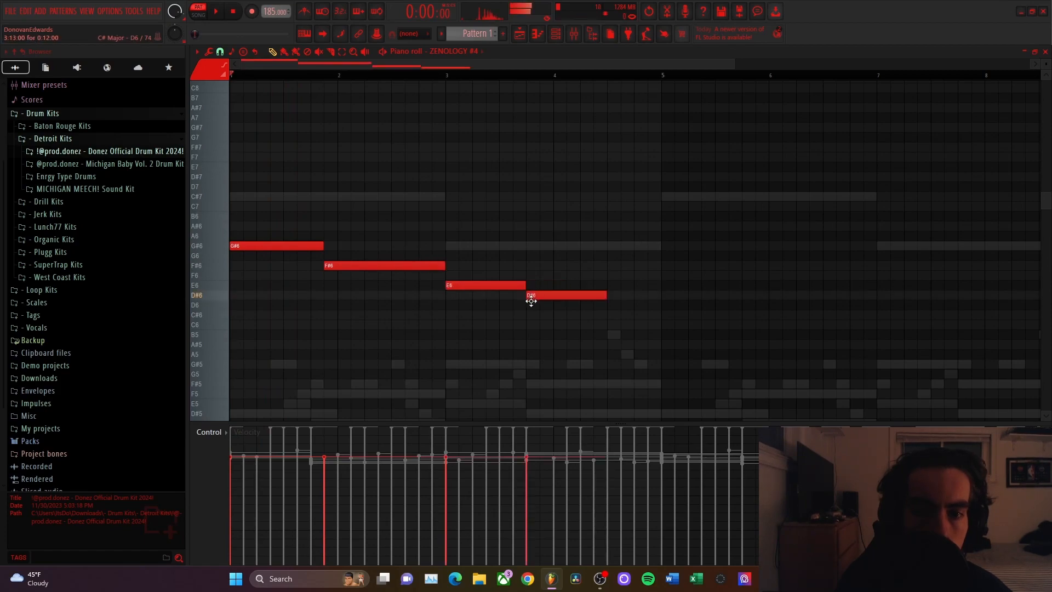
drag(605, 294, 662, 295)
- Randomize the levels of the flute notes and duplicate the four bars into bars 5 to 8
scroll(538, 247, down, 2)
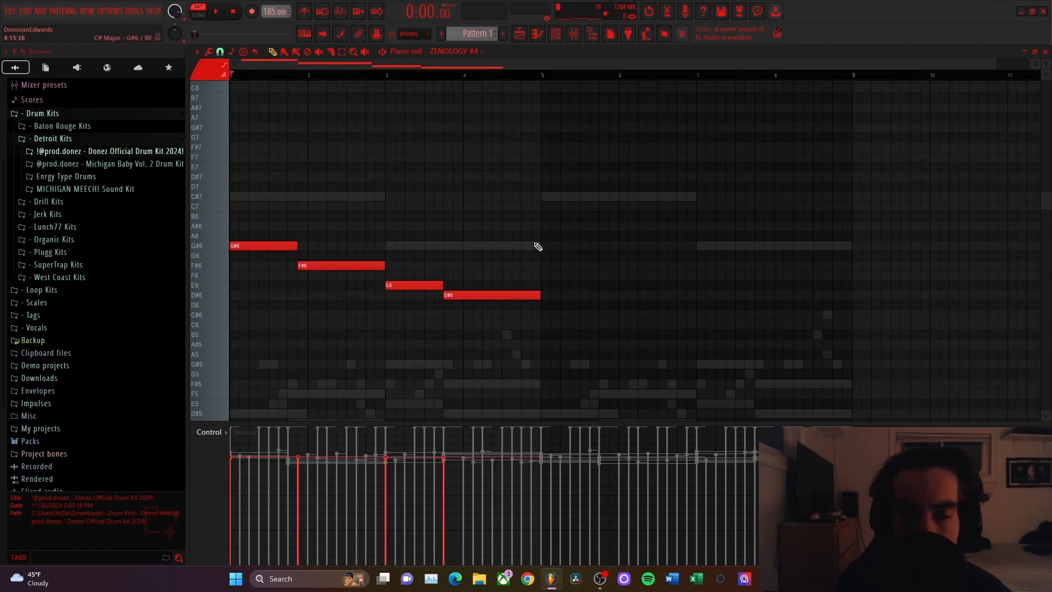
key(alt+r)
click(588, 331)
drag(252, 222, 583, 344)
key(ctrl+b)
key(ctrl+d)
scroll(554, 326, down, 1)
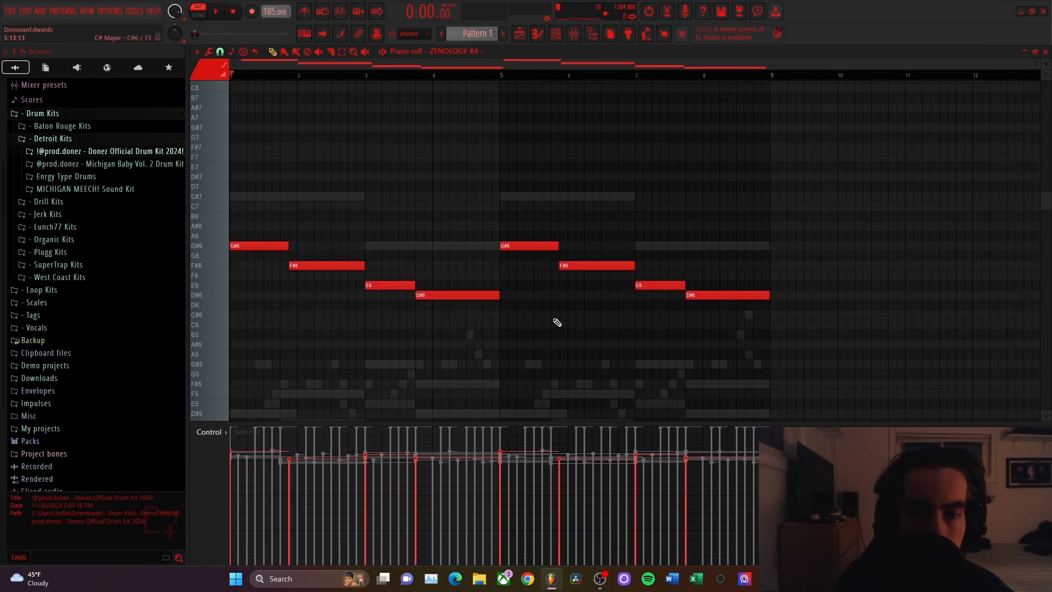
- Shorten the first G#6 to 12 steps, start the following F#6 right after it, and play the line
scroll(493, 271, down, 3)
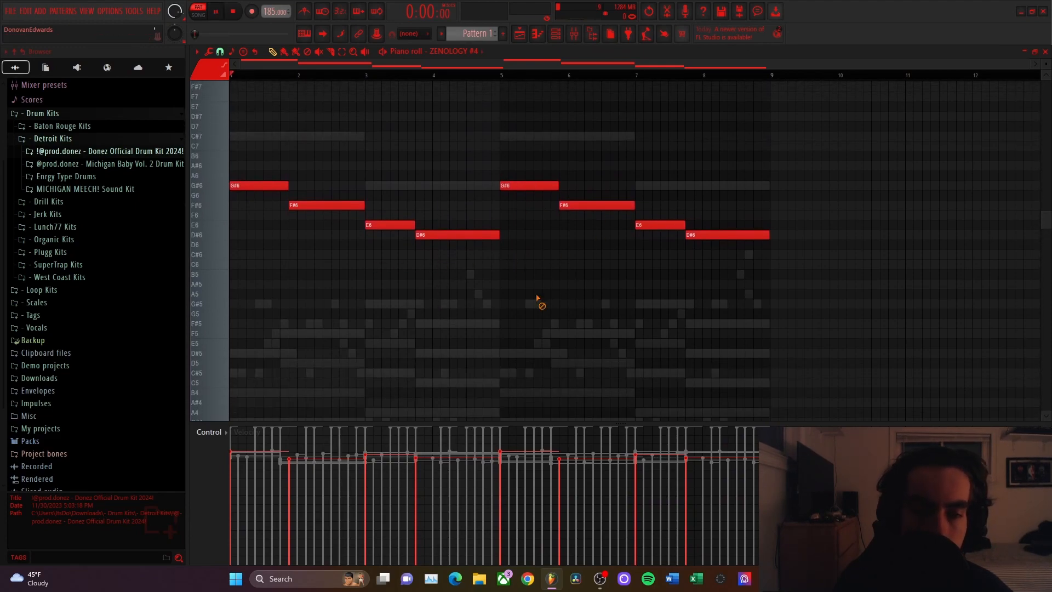
key(space)
key(space)
drag(269, 163, 302, 207)
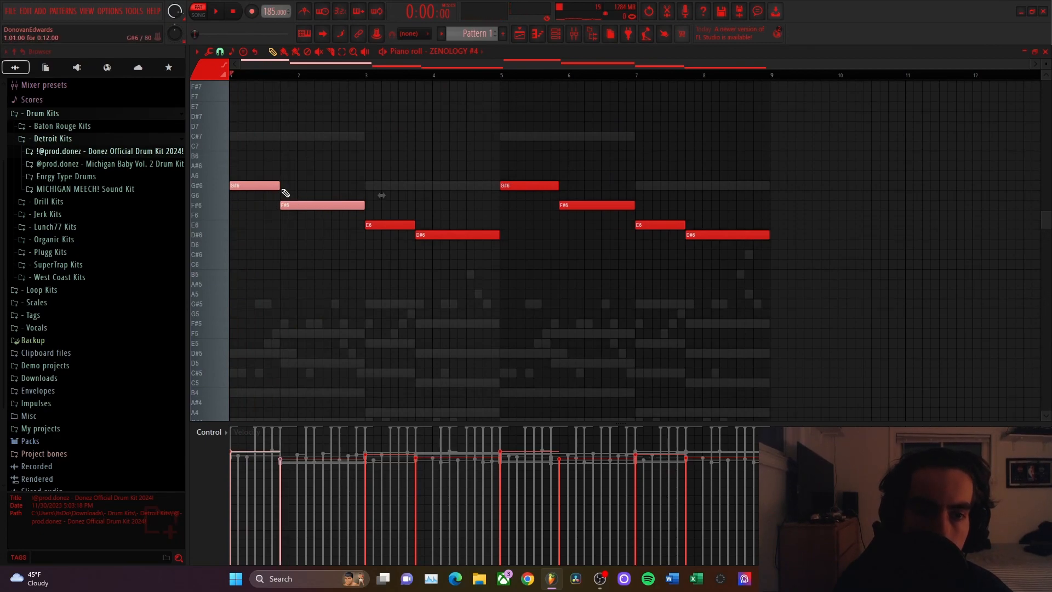
key(space)
ctrl+click(357, 298)
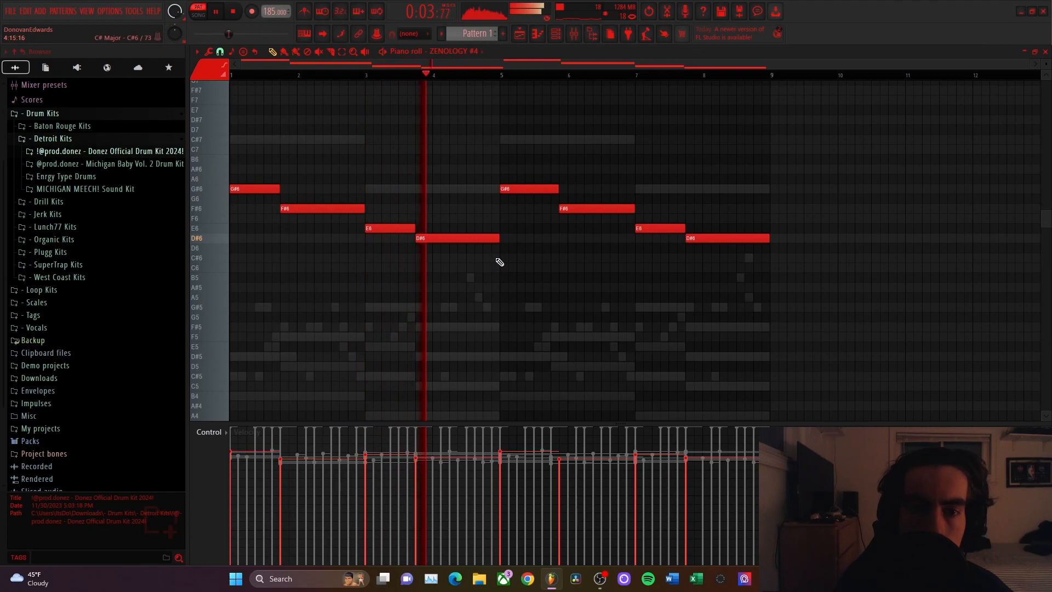
- Shorten the D#6 before bar 5 to end early in bar 4, and add C#6 and G#5 notes after it
key(space)
drag(498, 238, 449, 238)
click(451, 268)
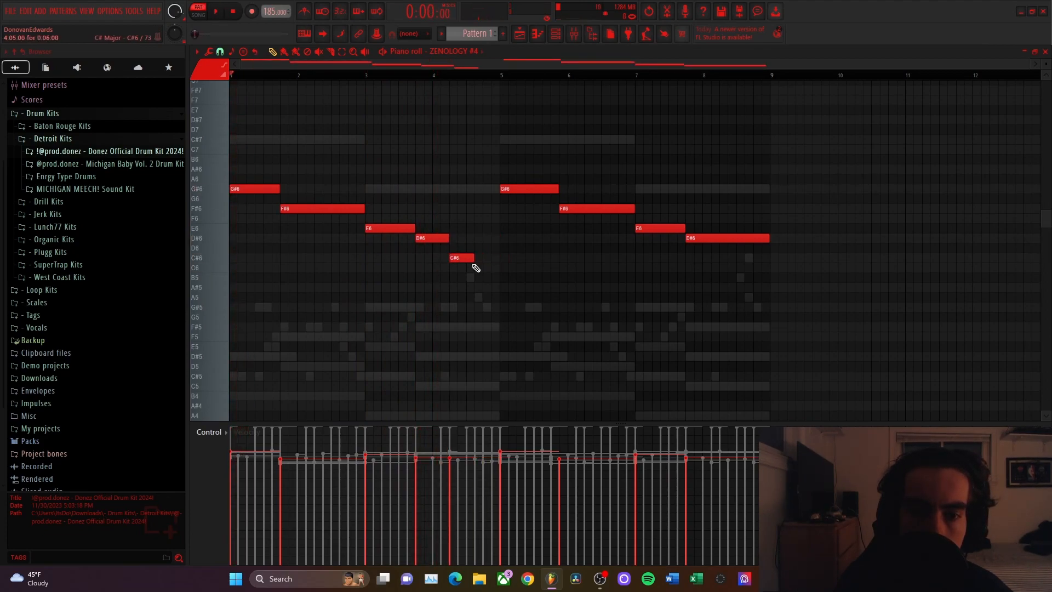
- Replace the flute notes in bars 5 to 8 with a copy of the revised bars 1 to 4
drag(504, 159, 765, 316)
key(Delete)
key(ctrl+b)
- Move the last two flute notes in bar 8 to B6 and A6, play the line and randomize its note levels
ctrl+click(596, 315)
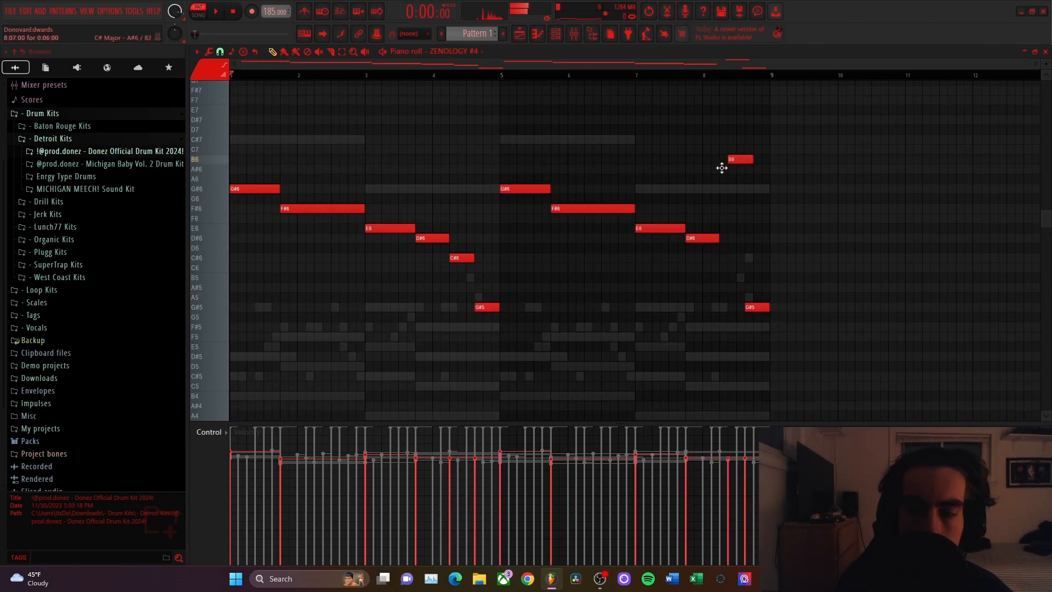
key(space)
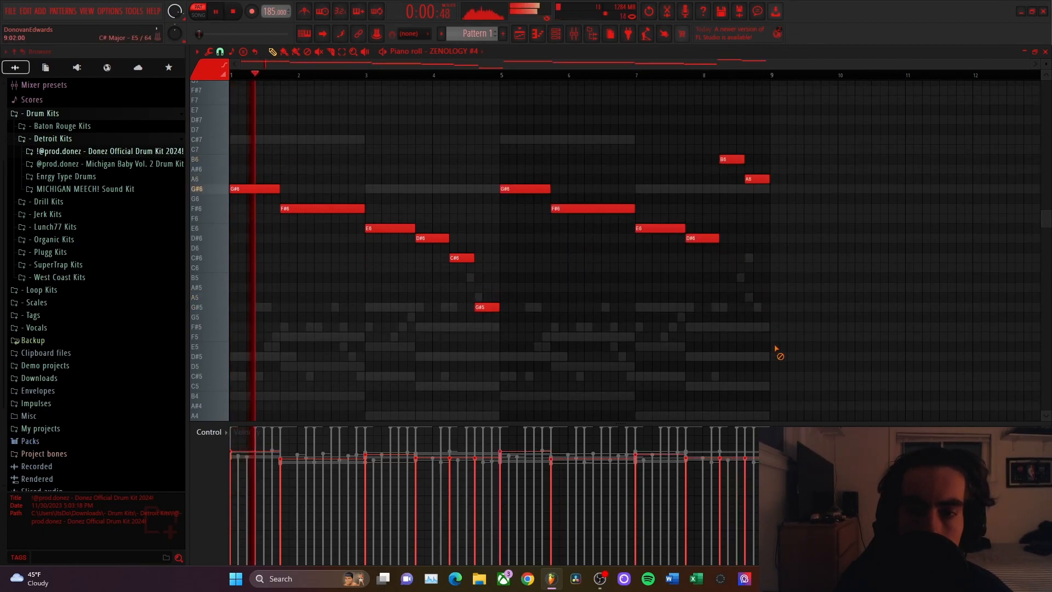
key(alt+r)
click(592, 331)
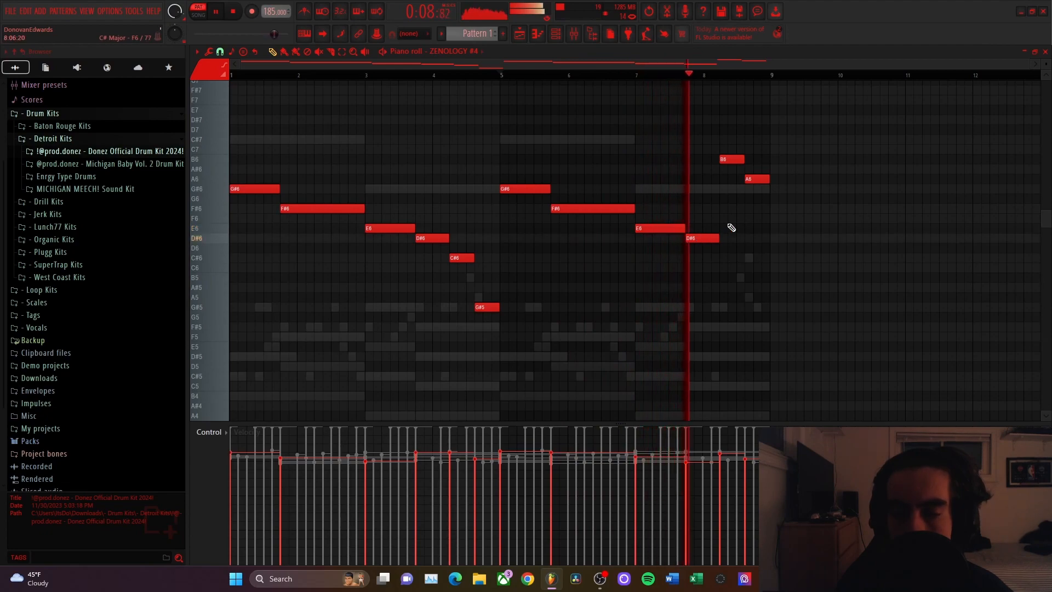
- Raise the D#6 note between bars 7 and 8 to F#6 and randomize the flute note levels again
drag(693, 238, 695, 208)
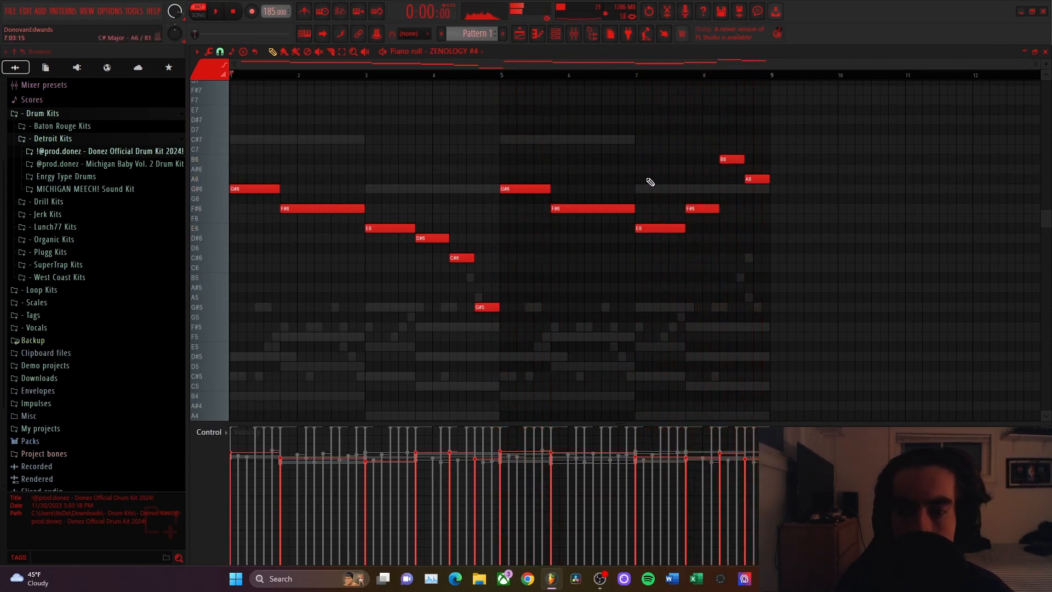
key(alt+r)
click(582, 333)
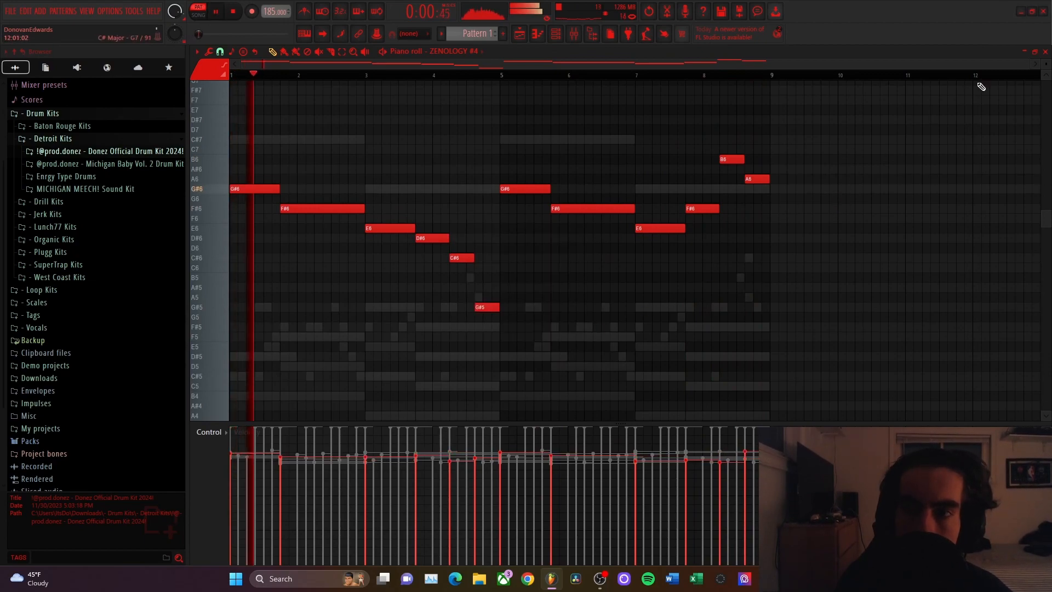
- Leave the flute's piano roll and add an Xpand!2 channel to the channel rack
click(1045, 51)
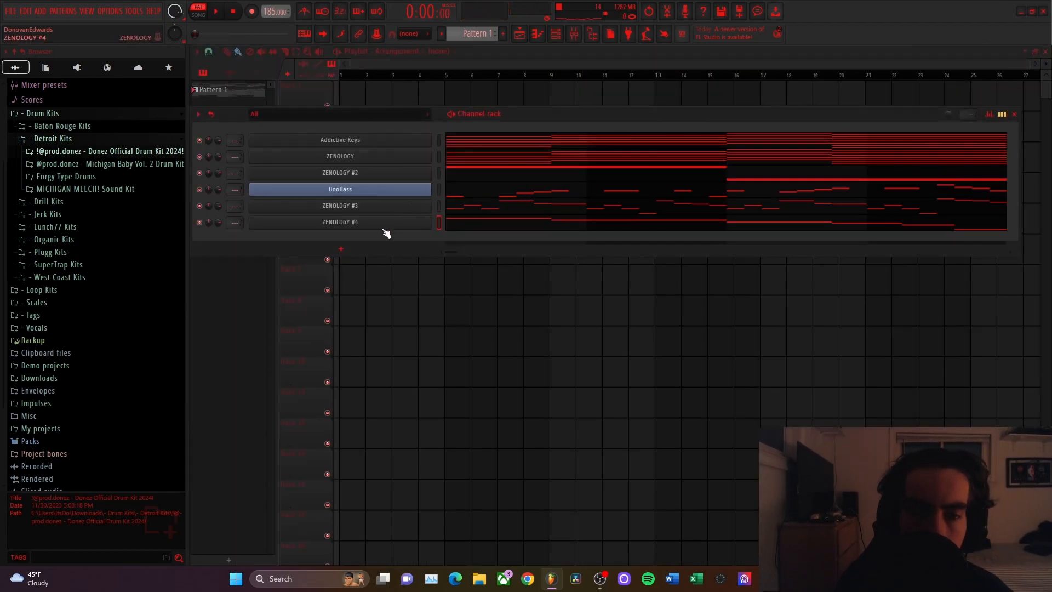
click(372, 251)
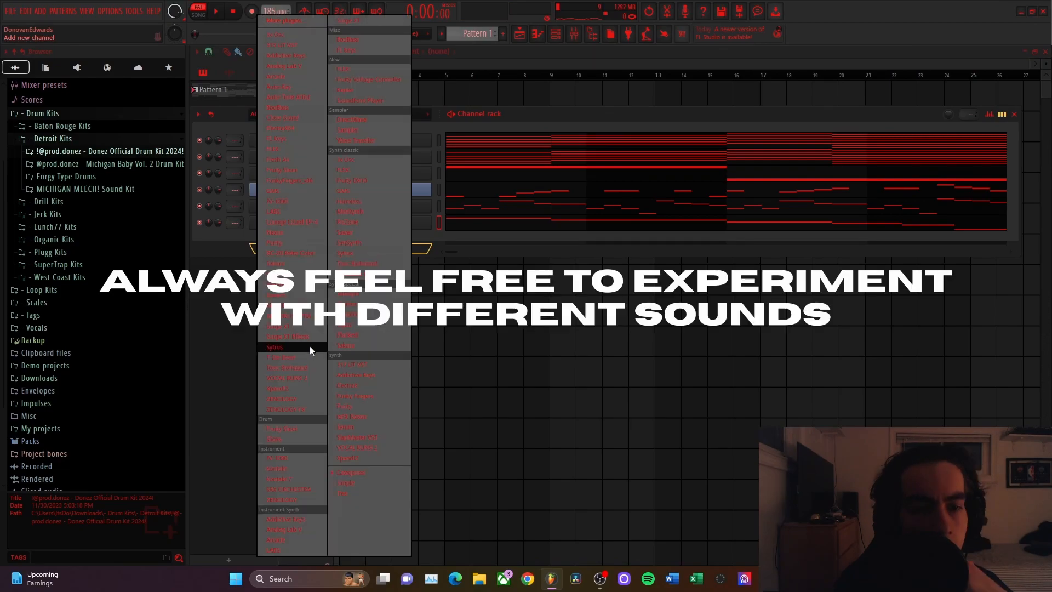
click(292, 389)
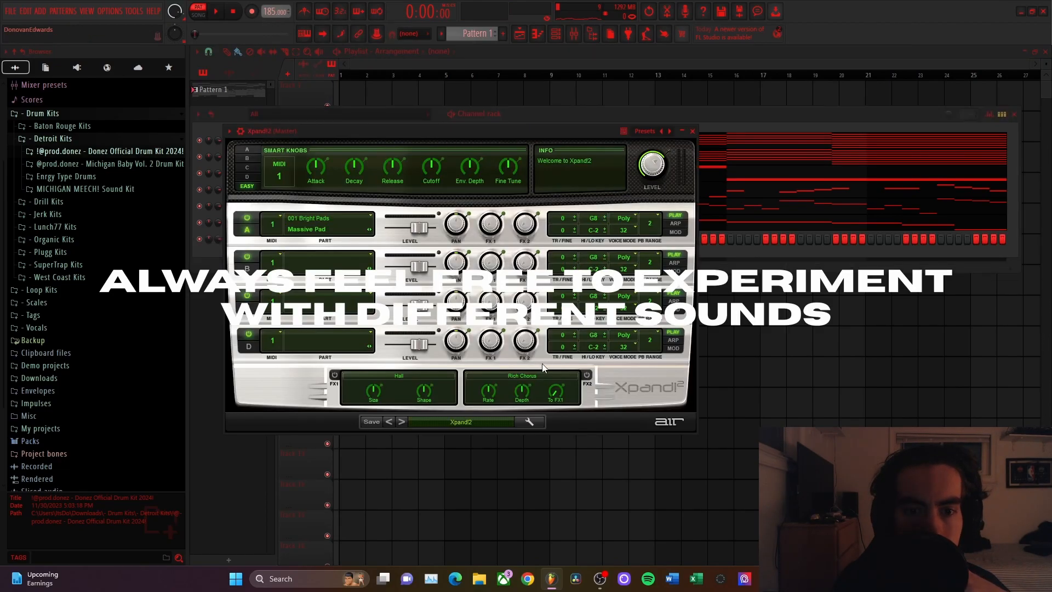
- Load the +39 Overdriven Guitar preset from the guitars category in Xpand!2 and close the plugin window
click(464, 426)
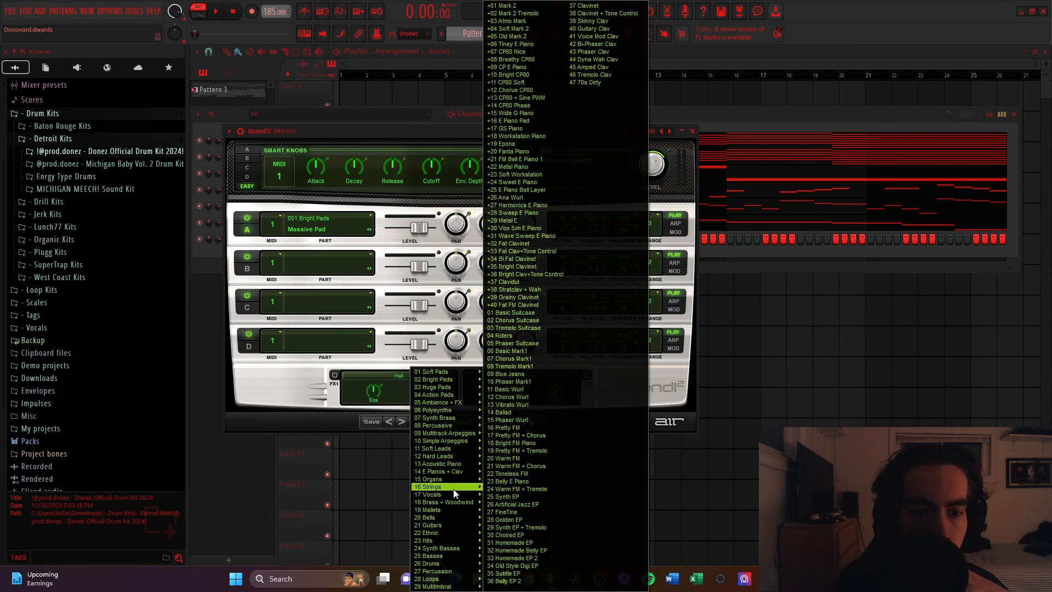
mouse_move(469, 489)
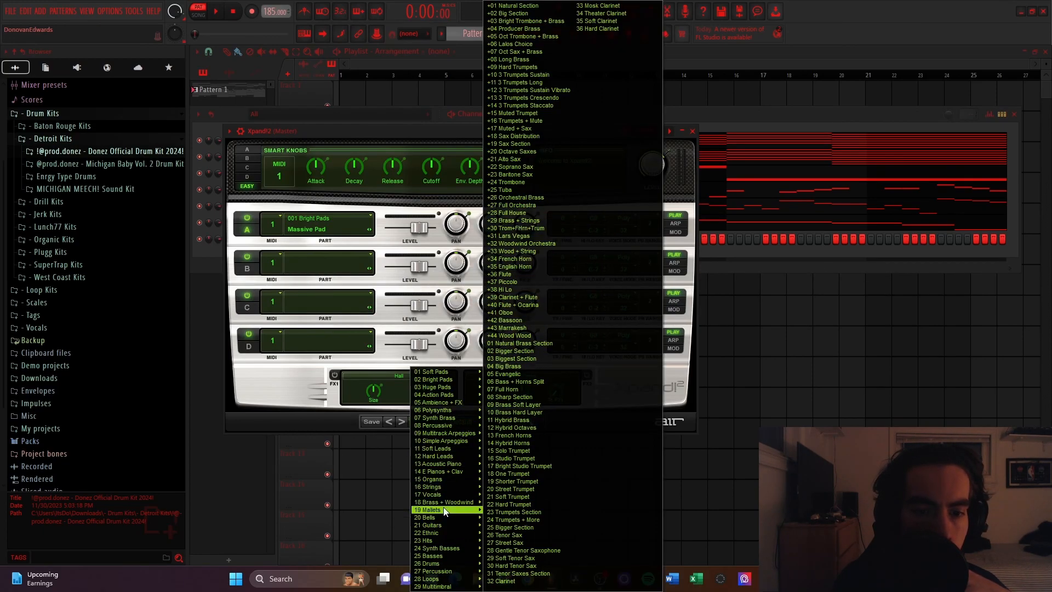
mouse_move(446, 524)
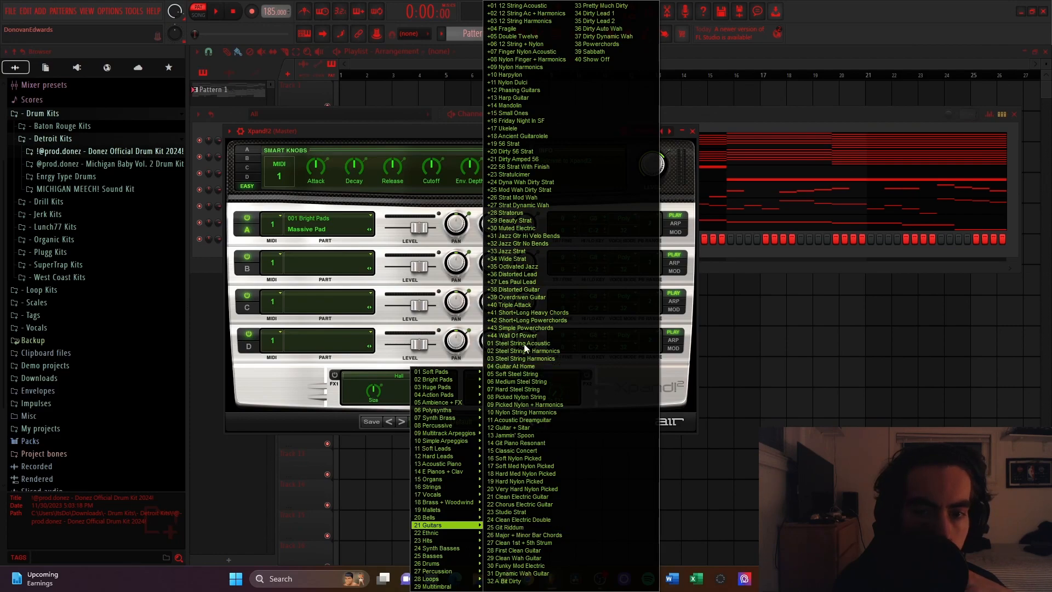
click(529, 300)
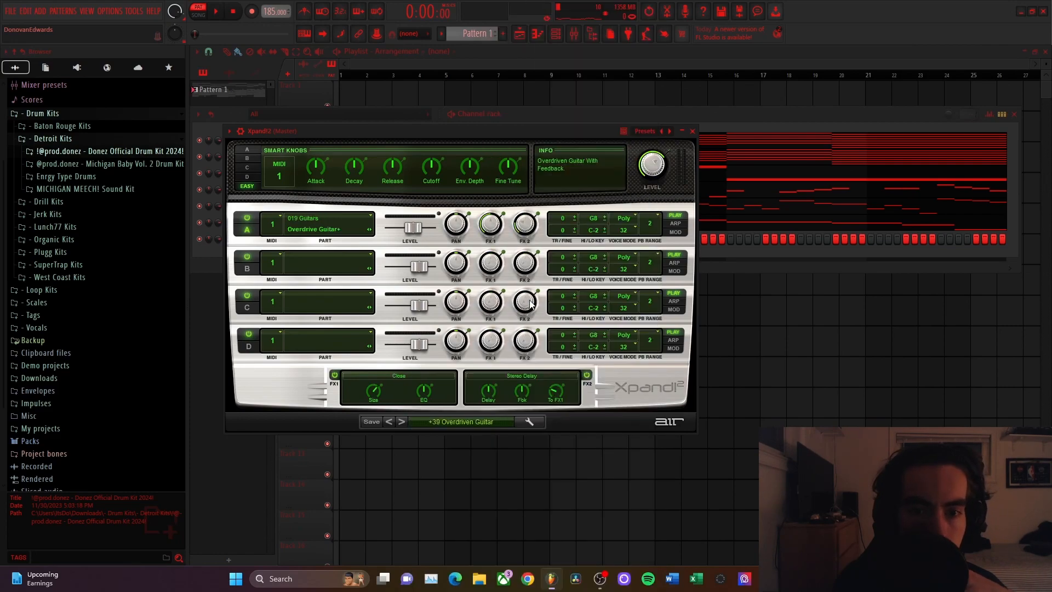
click(692, 131)
- Open the Xpand!2 channel's piano roll and place an F#6 note at the start of bar 1
right_click(393, 239)
click(458, 237)
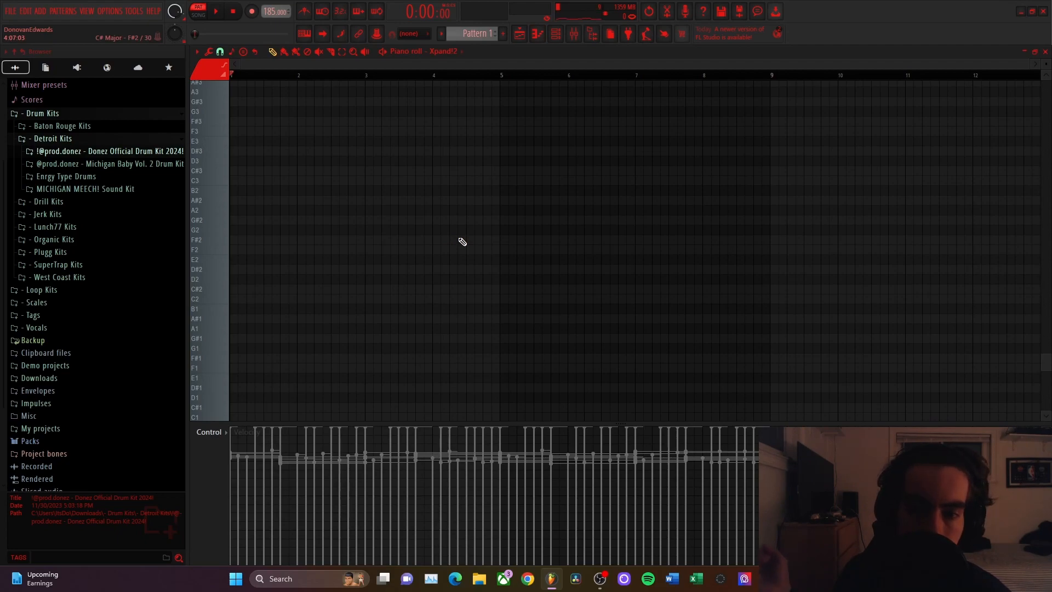
scroll(462, 242, up, 5)
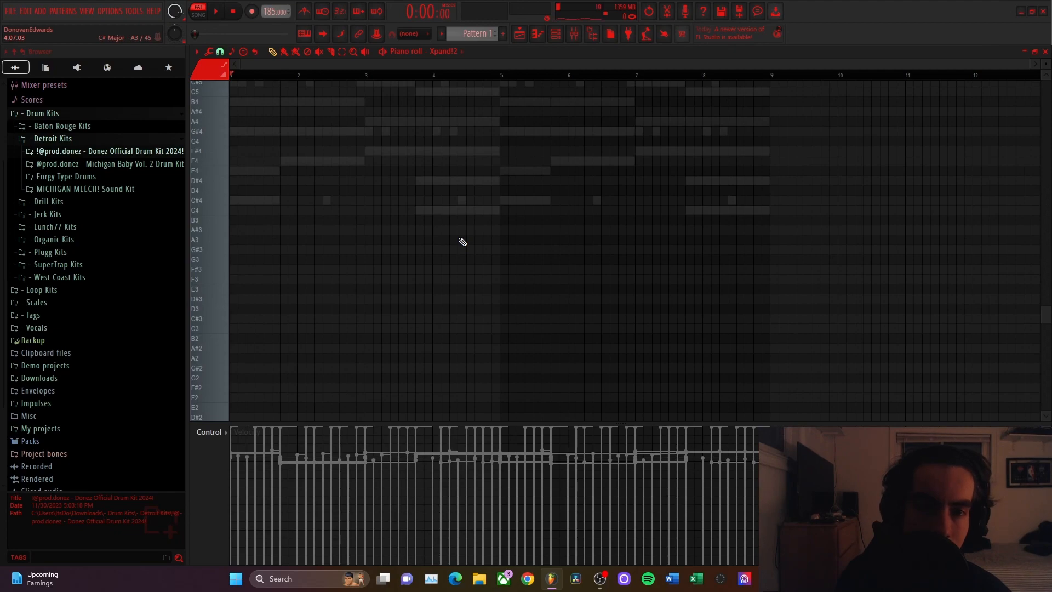
scroll(462, 242, up, 7)
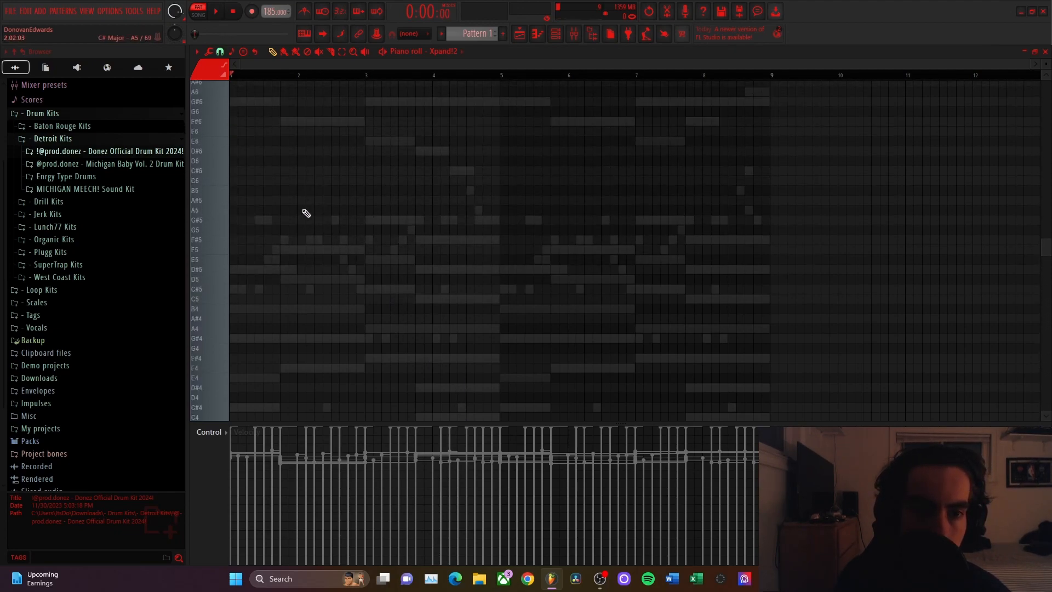
scroll(313, 216, up, 3)
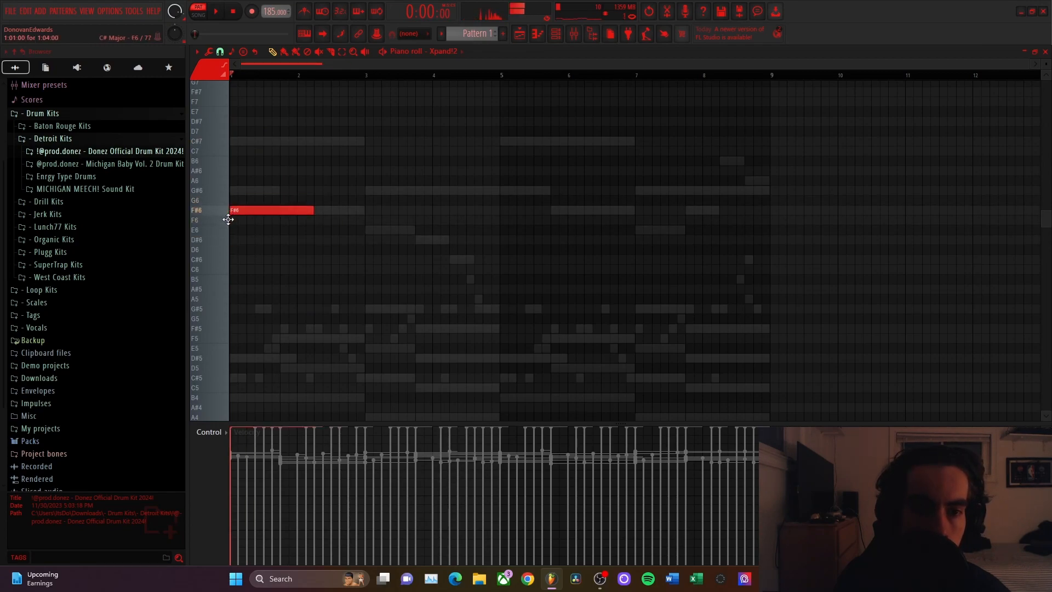
- Hold F#6 through bars 1 and 2 and E6 through bars 3 and 4, and duplicate both notes into bars 5 to 8
key(space)
drag(439, 222, 362, 223)
key(space)
key(space)
key(ctrl+a)
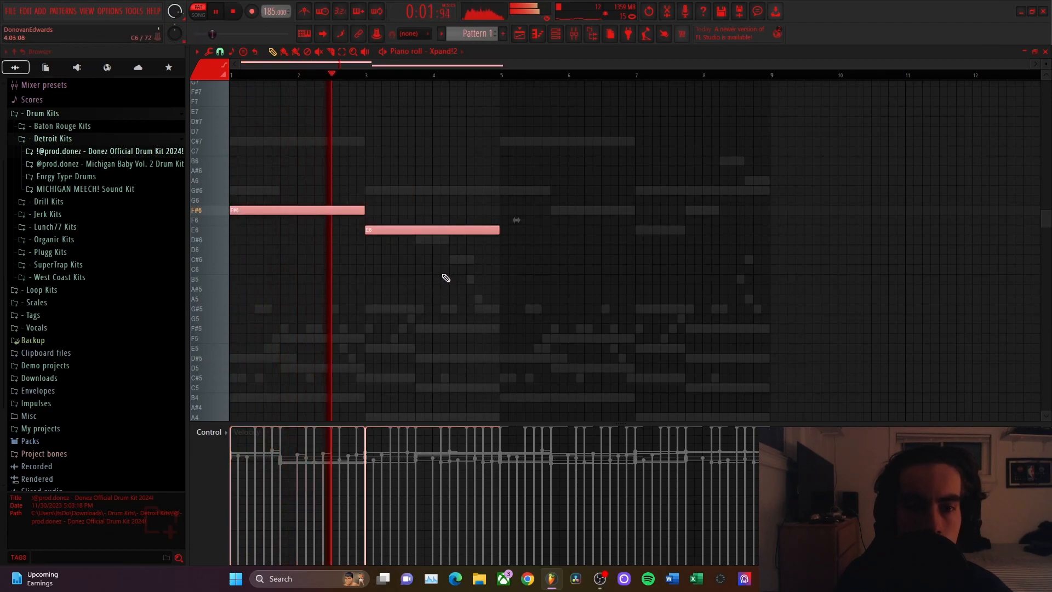
key(ctrl+b)
key(ctrl+d)
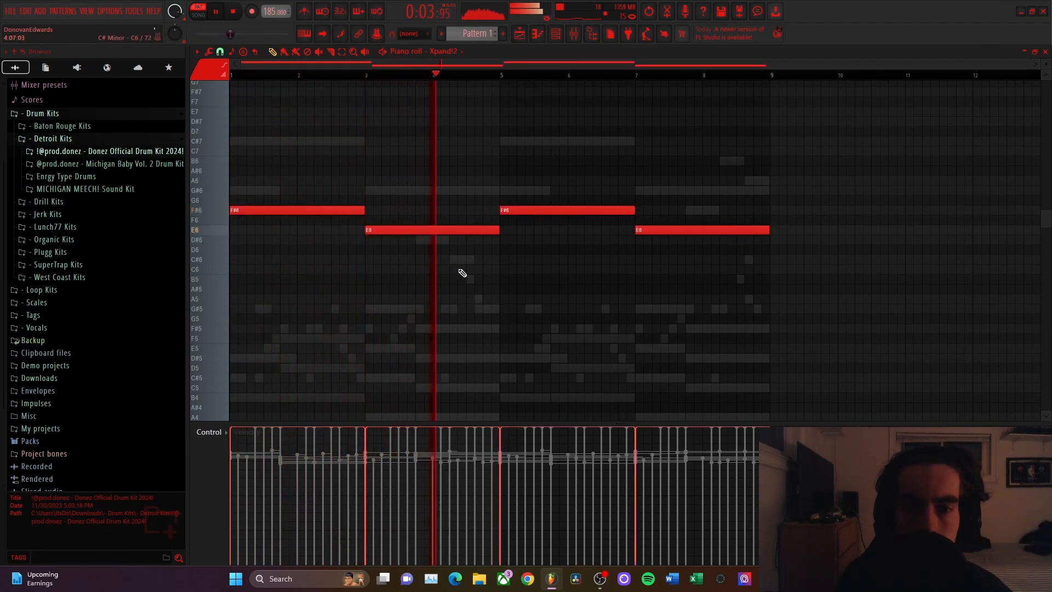
- Shorten the first E6 note to beat 3 of bar 4 and fill the rest of the bar with a C#6 note
drag(477, 234, 465, 233)
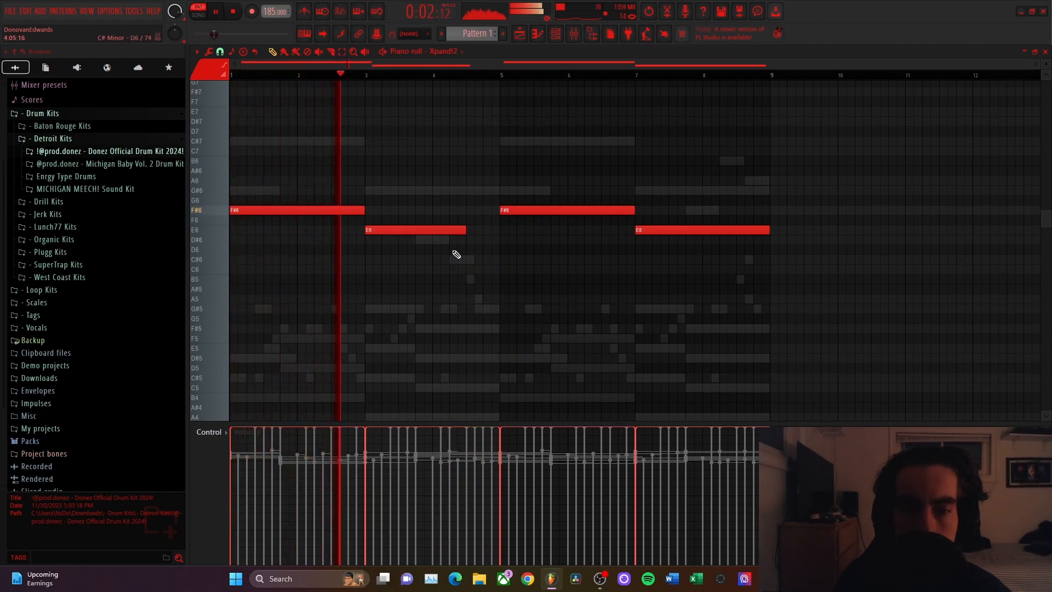
key(space)
click(467, 240)
key(space)
key(space)
right_click(507, 239)
click(468, 258)
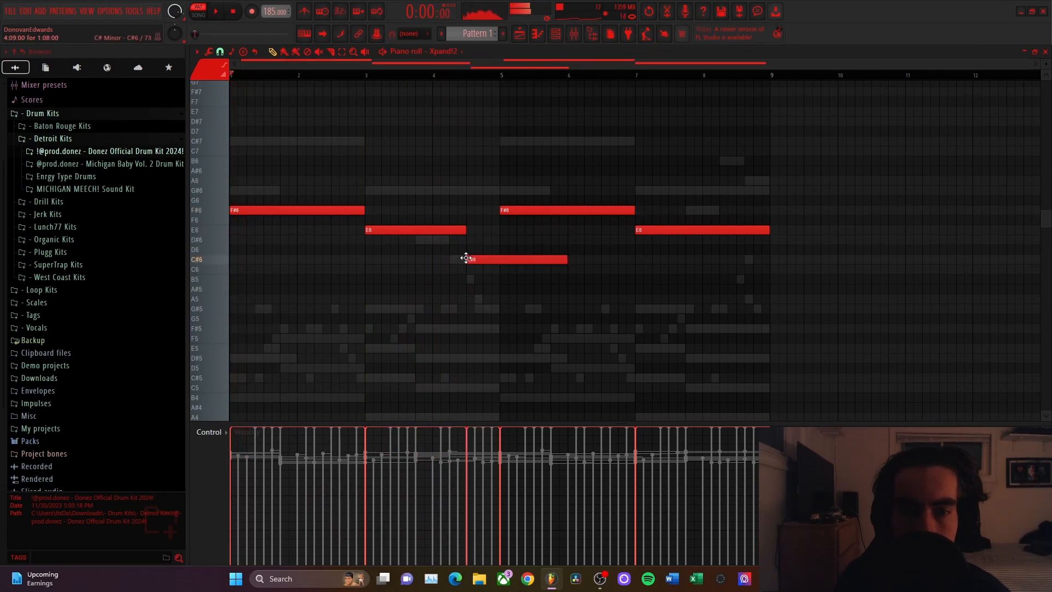
drag(566, 259, 512, 260)
- Replace the notes in bars 5 to 8 with a copy of the F#6, E6 and C#6 line from bars 1 to 4
drag(517, 182, 699, 276)
key(Delete)
key(ctrl+b)
key(ctrl+d)
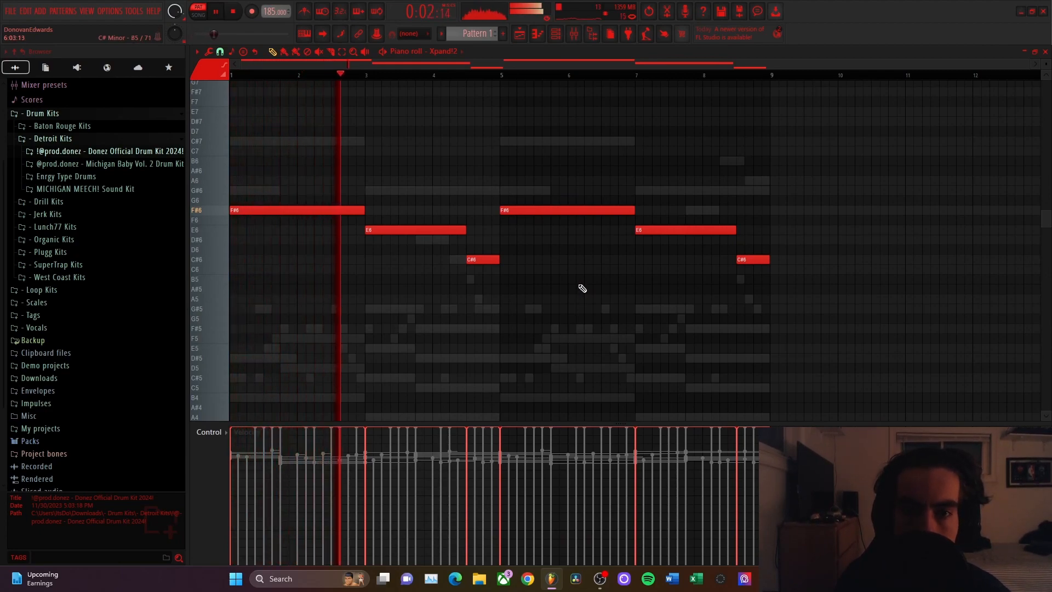
- Move the change from E6 to C#6 in bar 4 back to beat 2 while playing the line
key(space)
key(space)
mouse_move(446, 216)
mouse_down()
mouse_move(457, 248)
mouse_move(480, 264)
mouse_move(448, 234)
mouse_up()
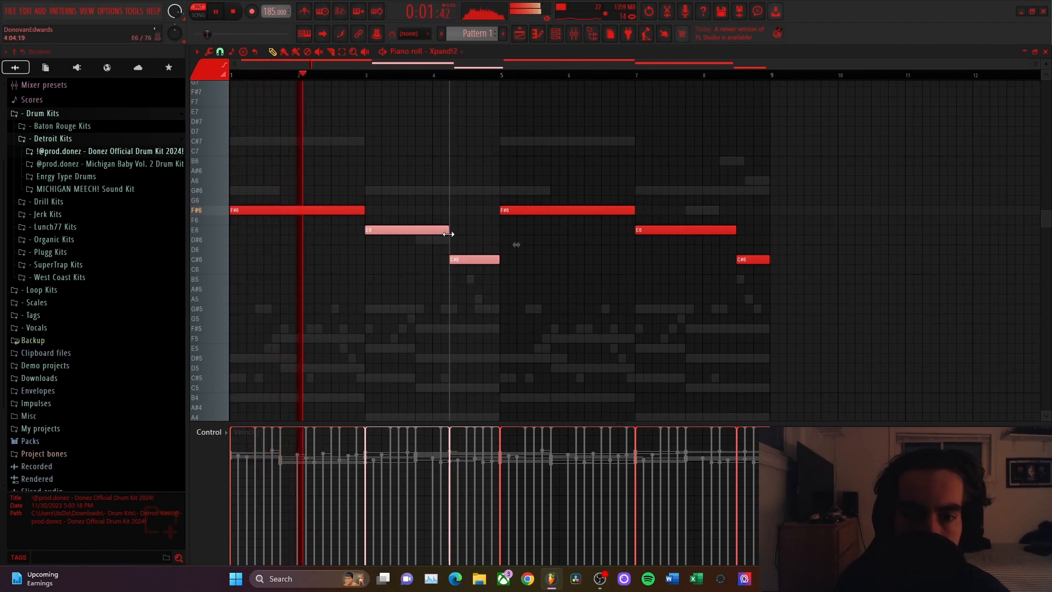
ctrl+click(468, 235)
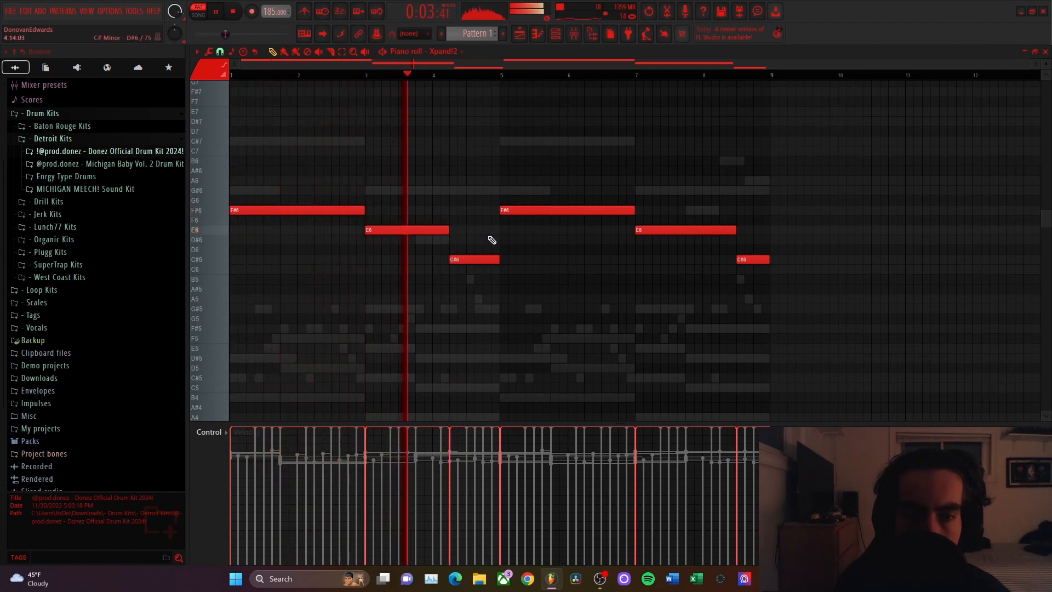
- Delete the notes in bars 5 to 8 and rework bars 1 and 2 as a short G#6 followed by a long F#6
drag(503, 207, 777, 301)
key(Delete)
key(space)
right_click(329, 213)
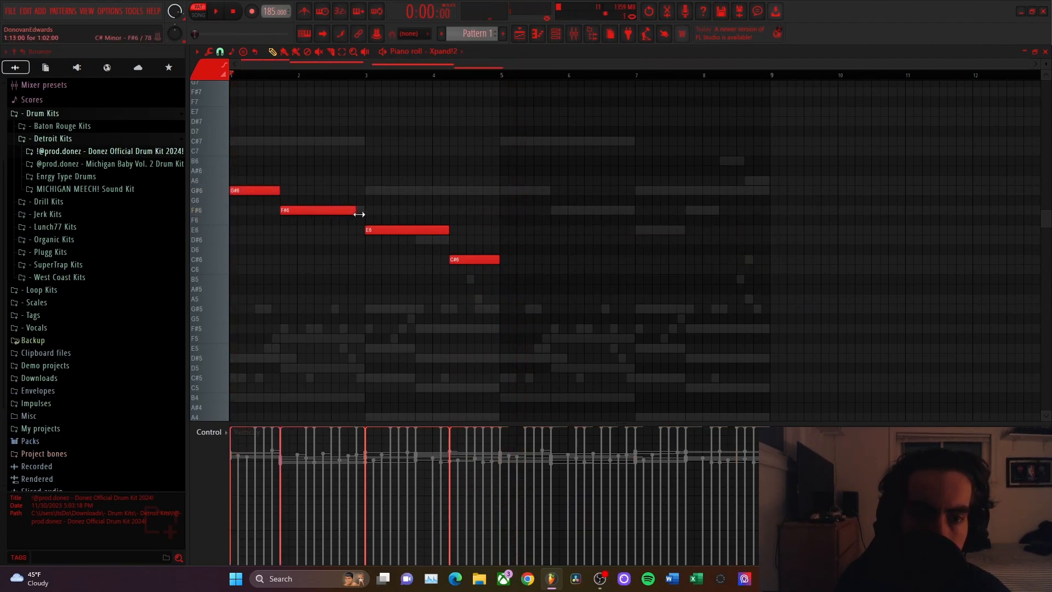
click(367, 231)
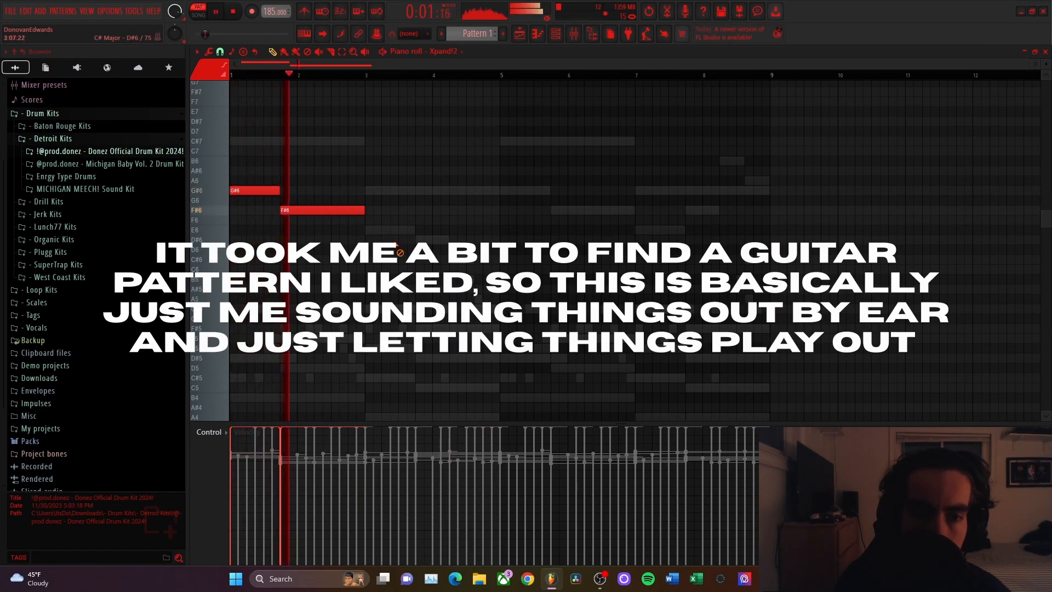
- Fill bars 3 and 4 with a short E6 and a long D#6, and copy the four-bar line into bars 5 to 8
click(373, 233)
click(417, 239)
drag(467, 240, 500, 241)
key(ctrl+b)
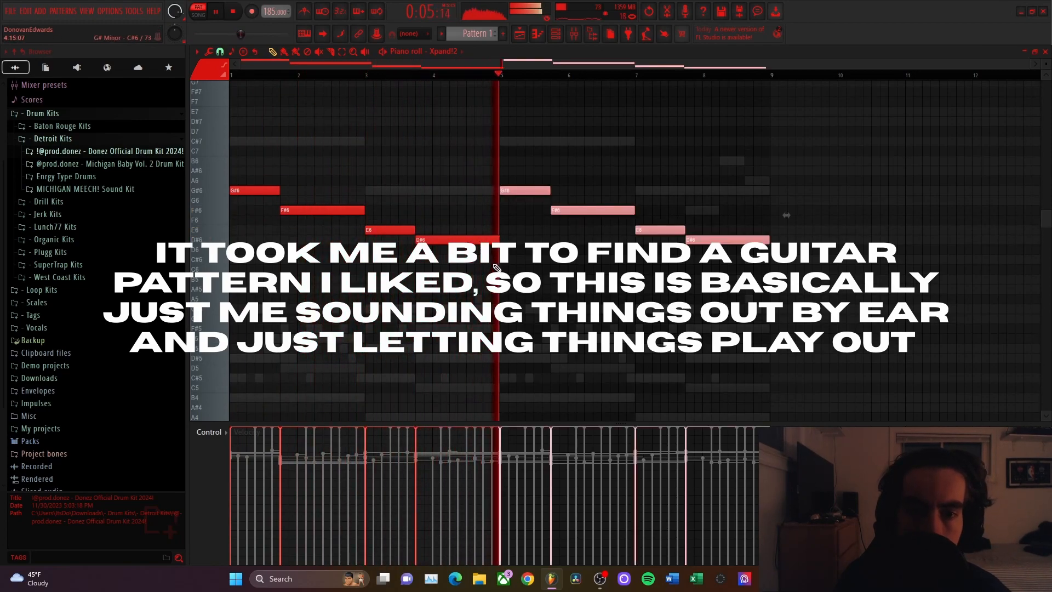
ctrl+click(787, 214)
key(space)
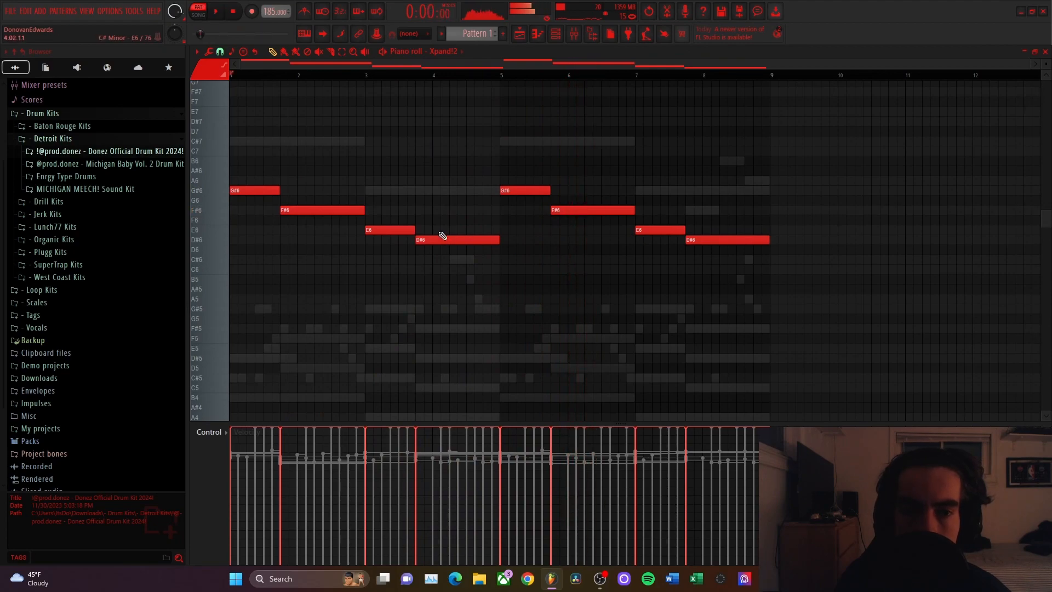
- Try other opening pitches, replacing the G#6 in bar 1 with a three-beat C#6 note and removing the F#6 after it
right_click(261, 191)
click(236, 141)
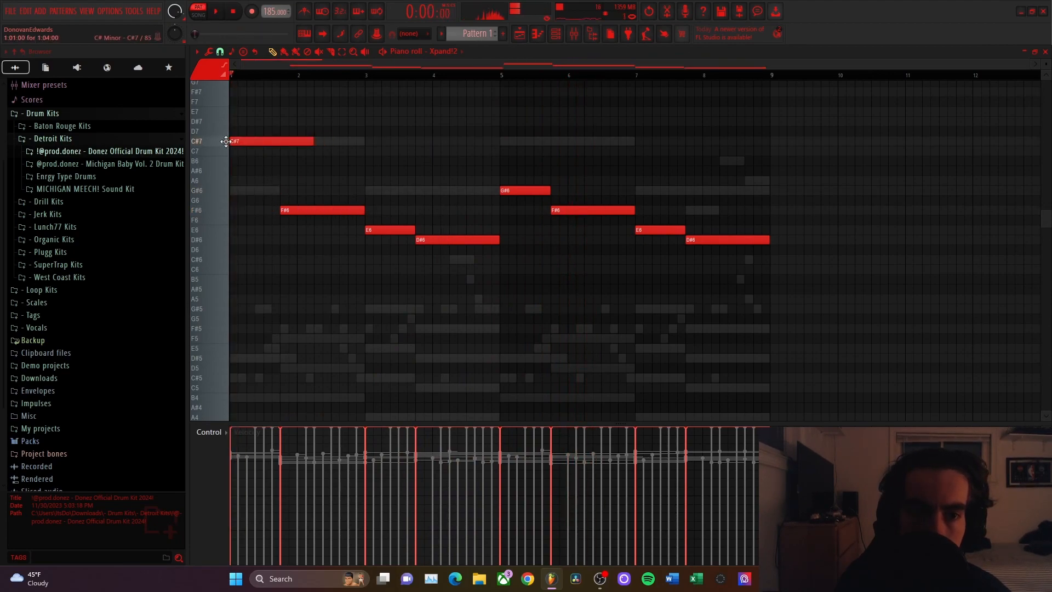
key(ctrl+z)
right_click(228, 212)
click(228, 241)
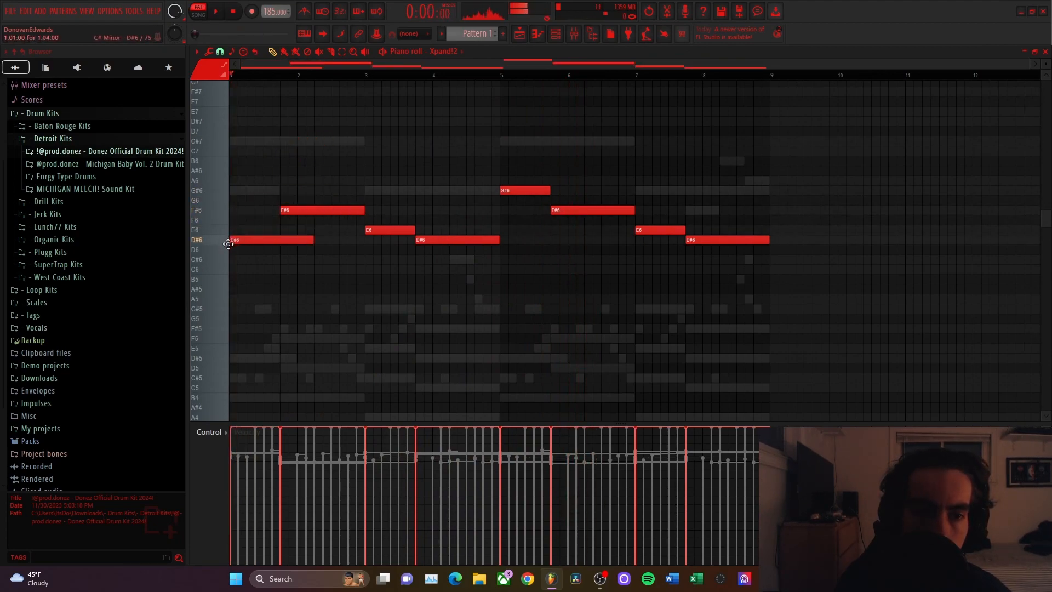
drag(228, 246, 228, 256)
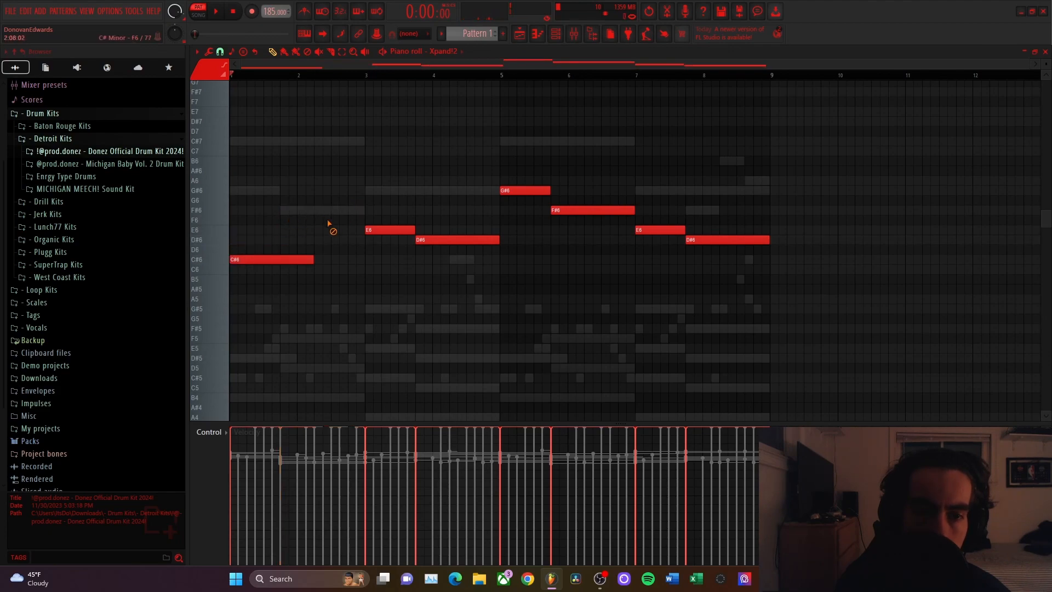
drag(316, 259, 289, 258)
- Add a G#6 note from beat 4 of bar 1 to the end of bar 2, and delete the E6 and D#6 notes in bars 3 and 4
click(283, 211)
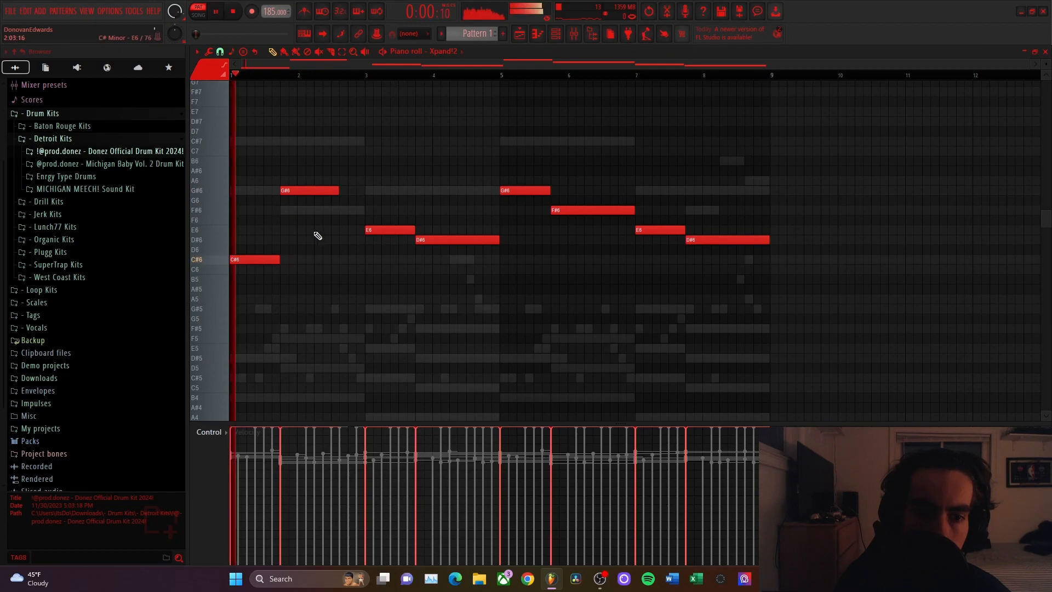
drag(338, 190, 364, 191)
right_click(406, 230)
right_click(423, 239)
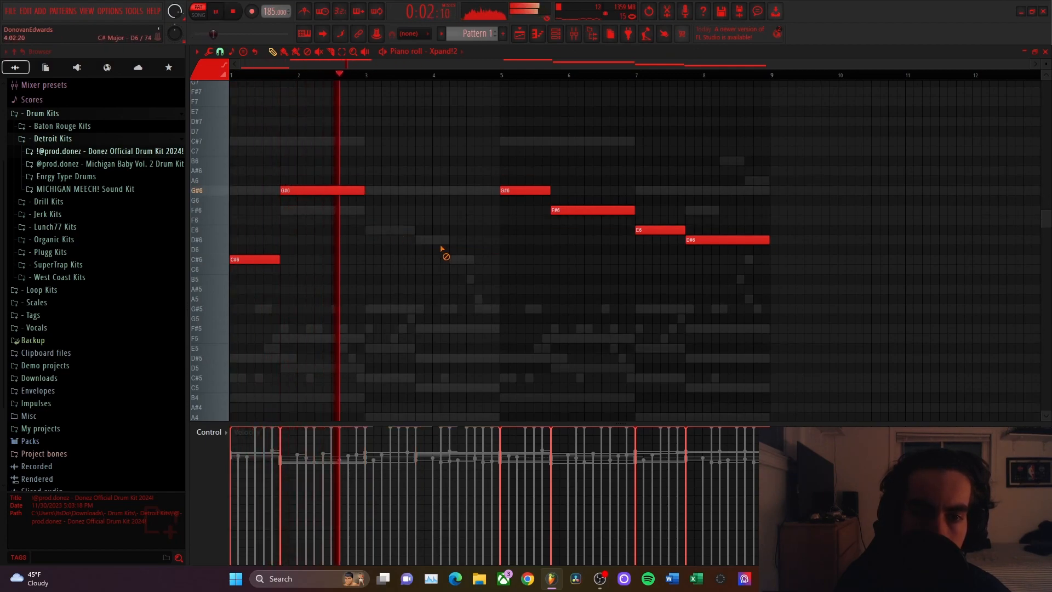
- Draw an F#6 note at the start of bar 3 followed by a D#6 note held to the end of bar 4
key(space)
click(365, 211)
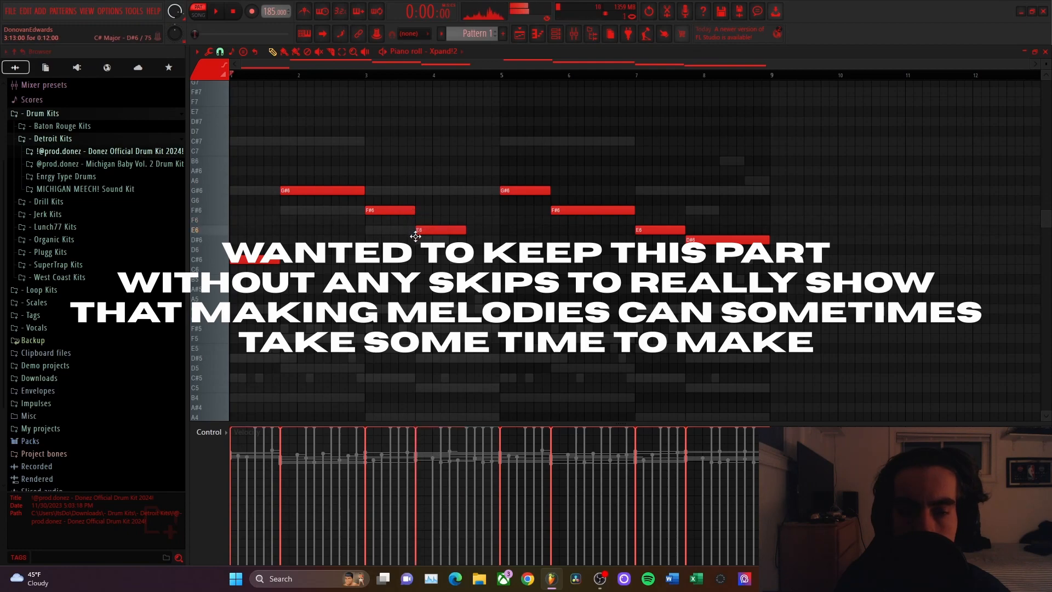
drag(465, 239, 499, 239)
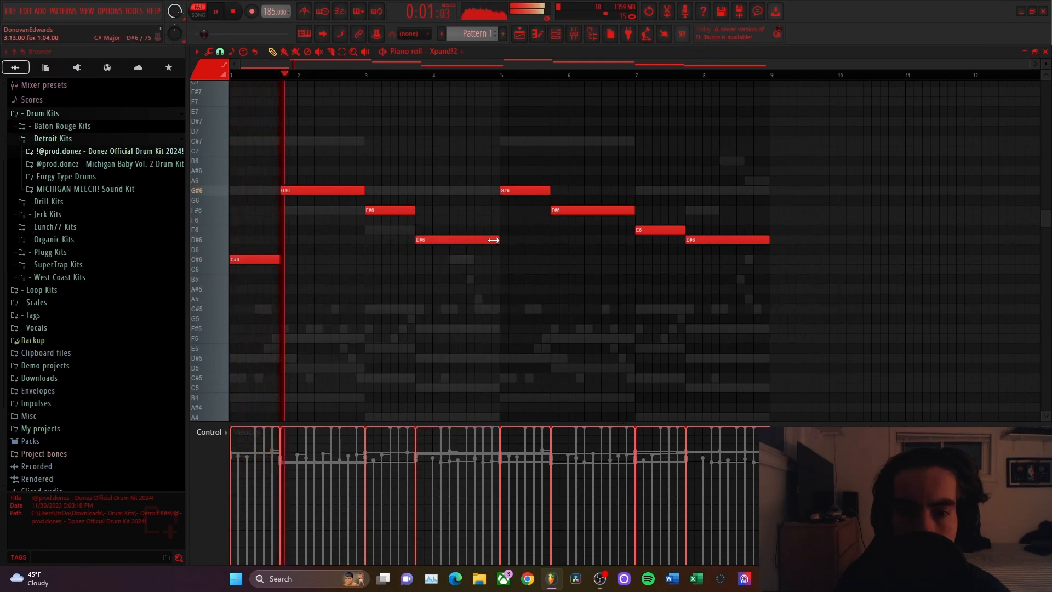
- Delete all notes in bars 5 to 8 and the F#6 and D#6 notes in bars 3 and 4
drag(510, 167, 718, 277)
key(Delete)
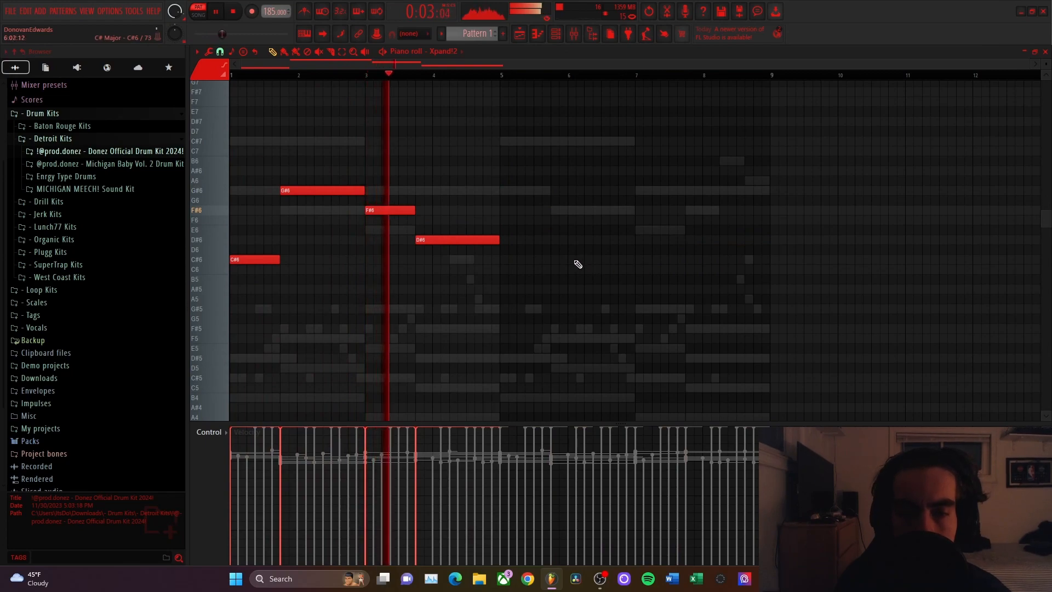
right_click(457, 241)
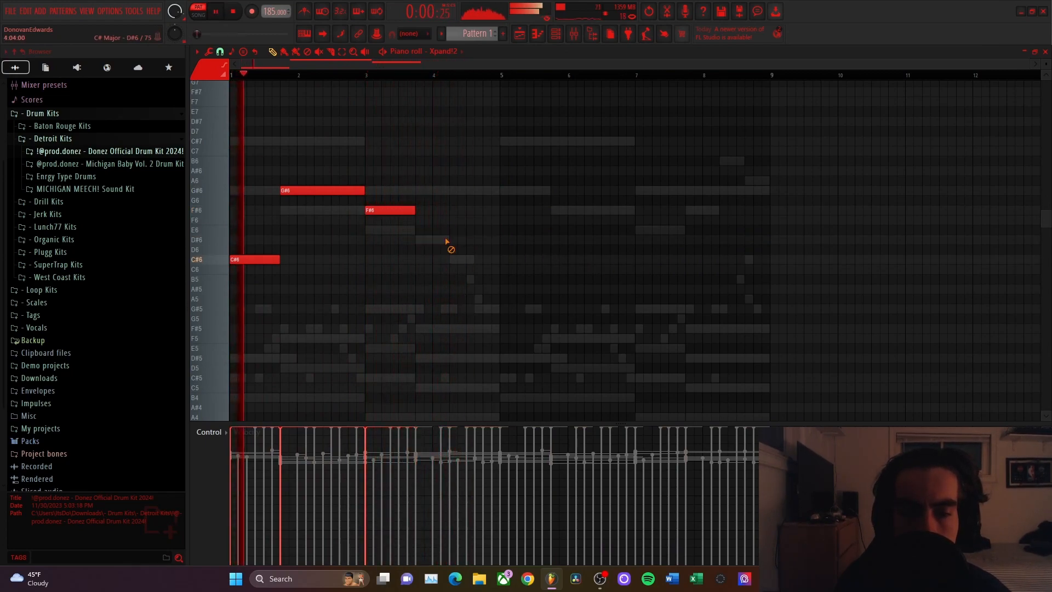
right_click(397, 209)
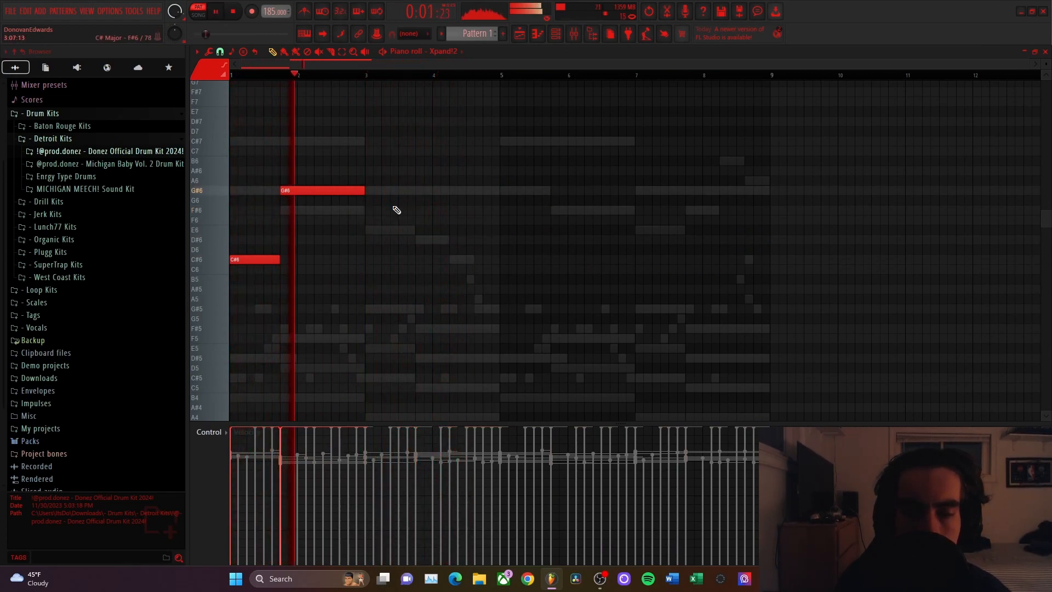
- Draw a short B6 note at the start of bar 3, followed by equally short A6 and G#6 notes
click(378, 171)
drag(393, 172, 448, 172)
key(space)
drag(368, 171, 371, 157)
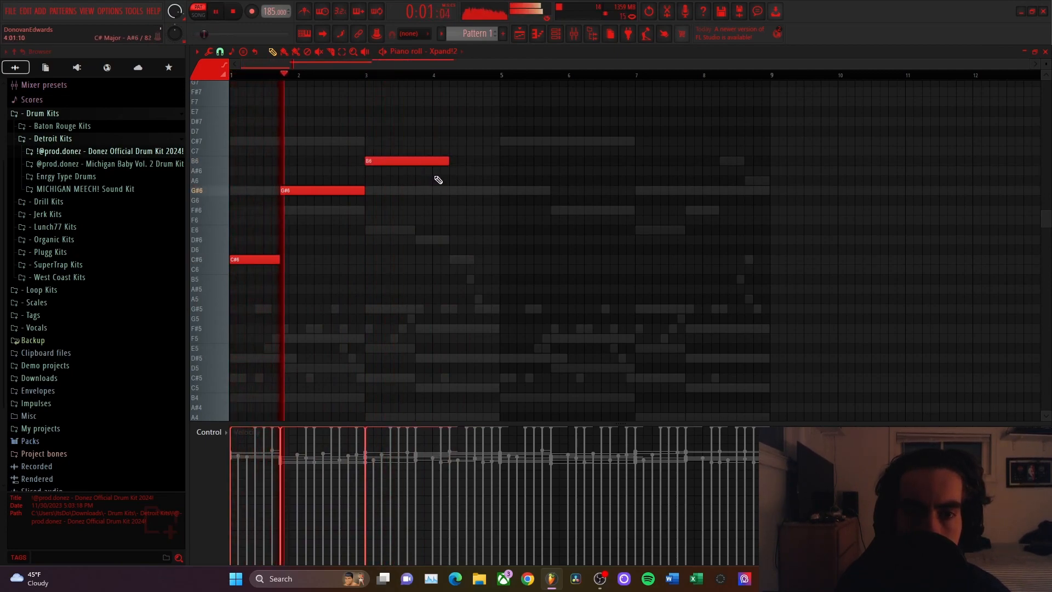
drag(448, 163, 395, 163)
key(space)
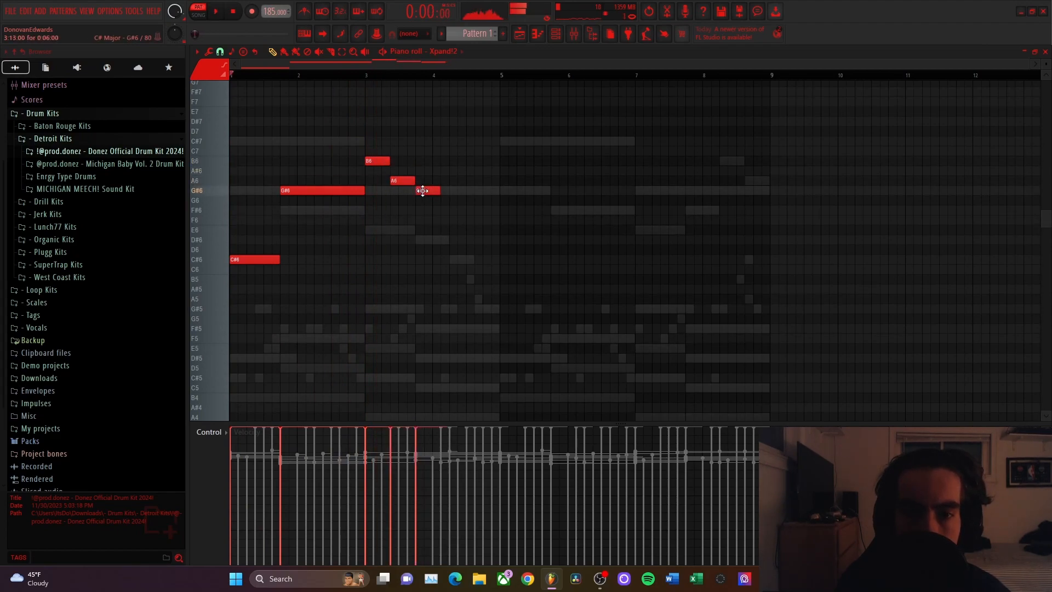
- Extend the last G#6 note to beat 3 of bar 4 and fill the rest of the bar with an F#6 note
key(space)
right_click(451, 212)
drag(440, 190, 450, 191)
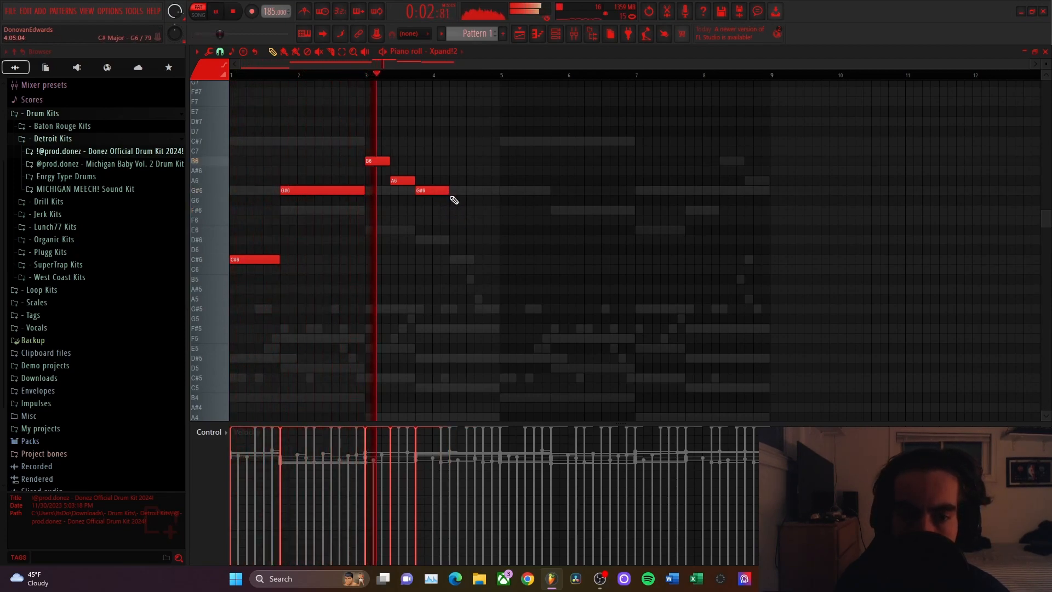
click(472, 211)
drag(450, 191, 464, 192)
- Duplicate the guitar line into bars 5 to 8, raise the copied A6 in bar 7 to C#7, play it and close the piano roll
key(ctrl+b)
key(space)
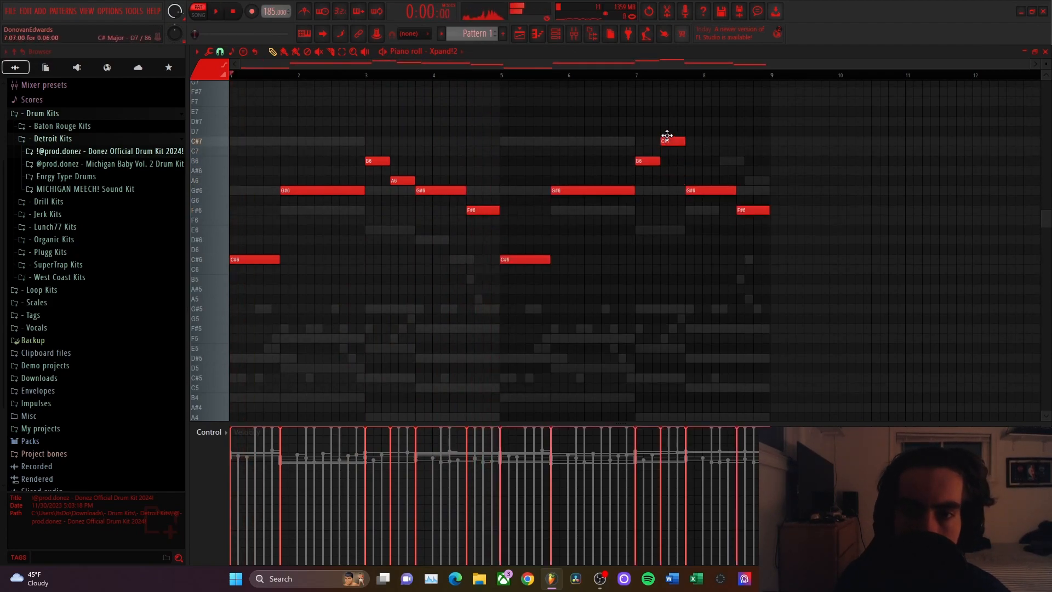
click(636, 76)
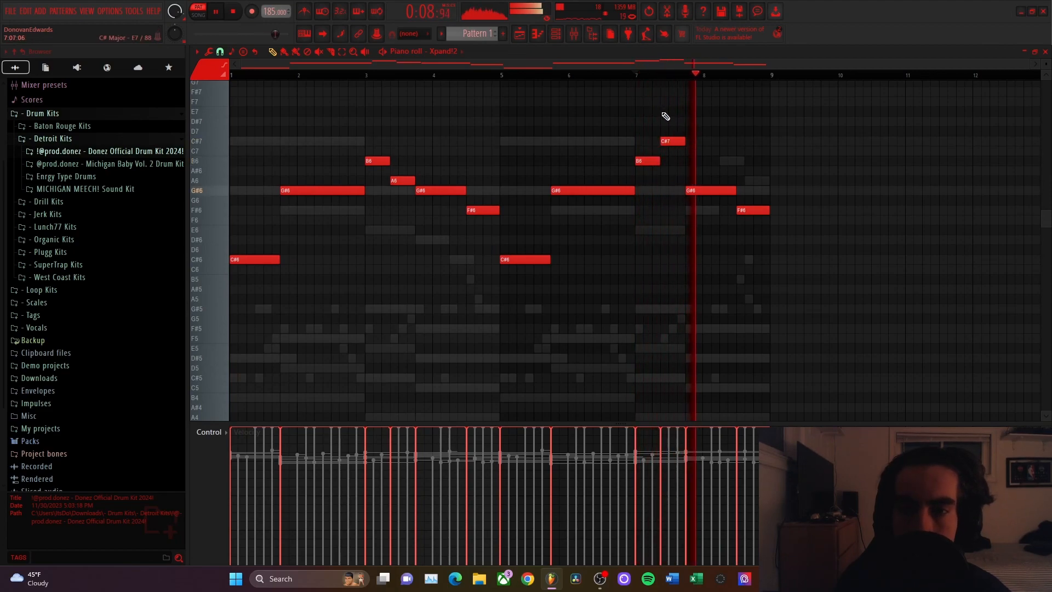
click(1045, 52)
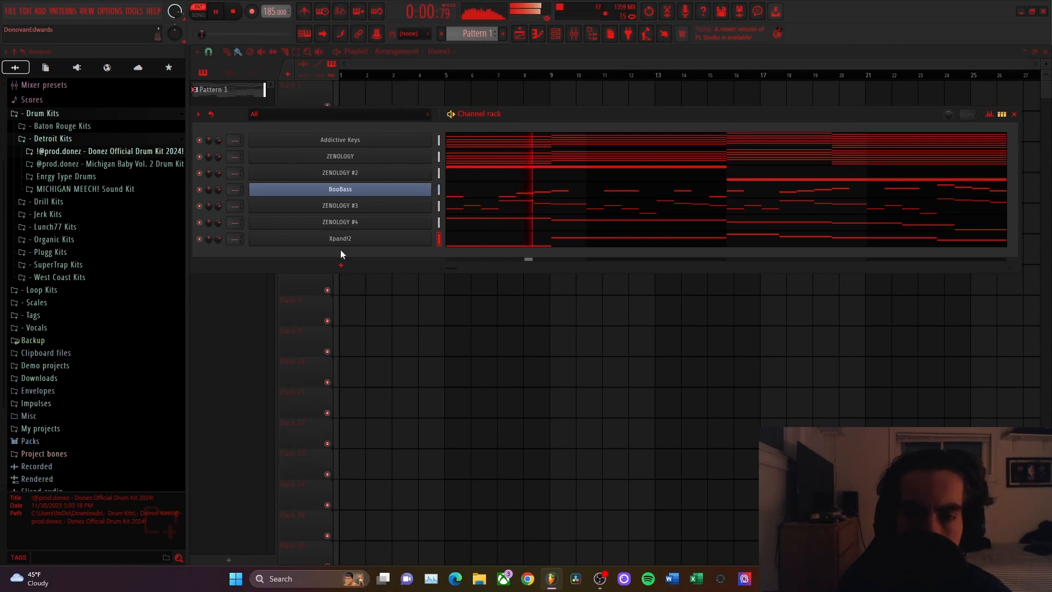
- Stop playback and add a Purity instrument with the Tubular Bells preset from the GM Normal category
key(space)
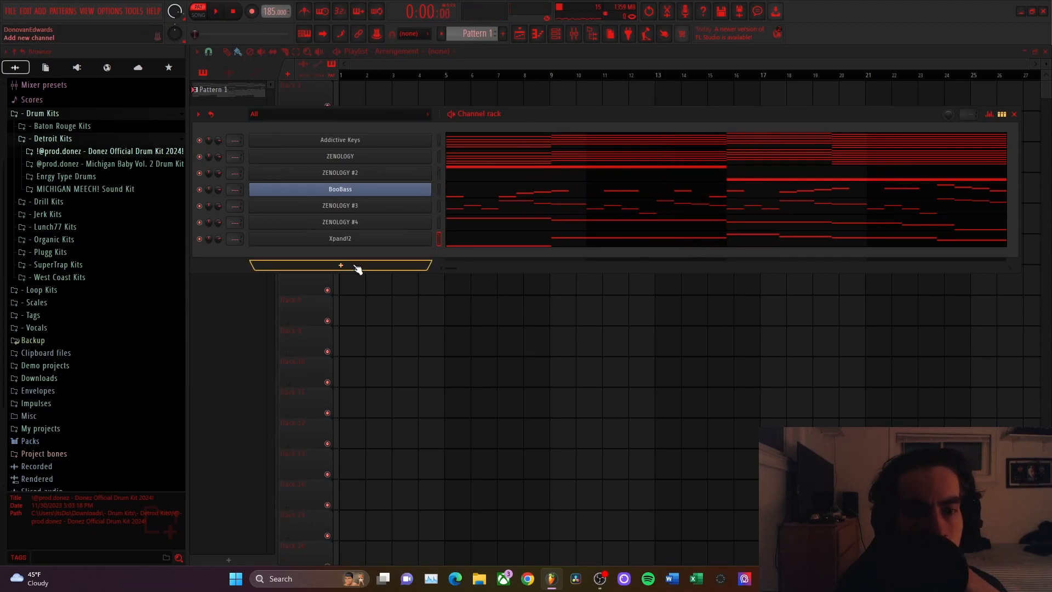
click(356, 267)
click(256, 240)
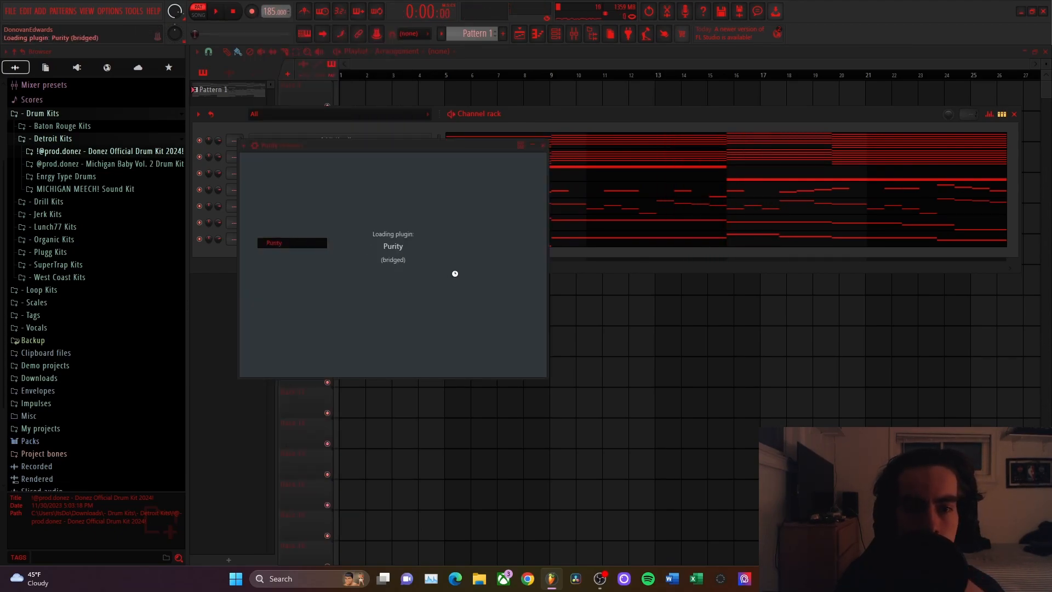
click(510, 425)
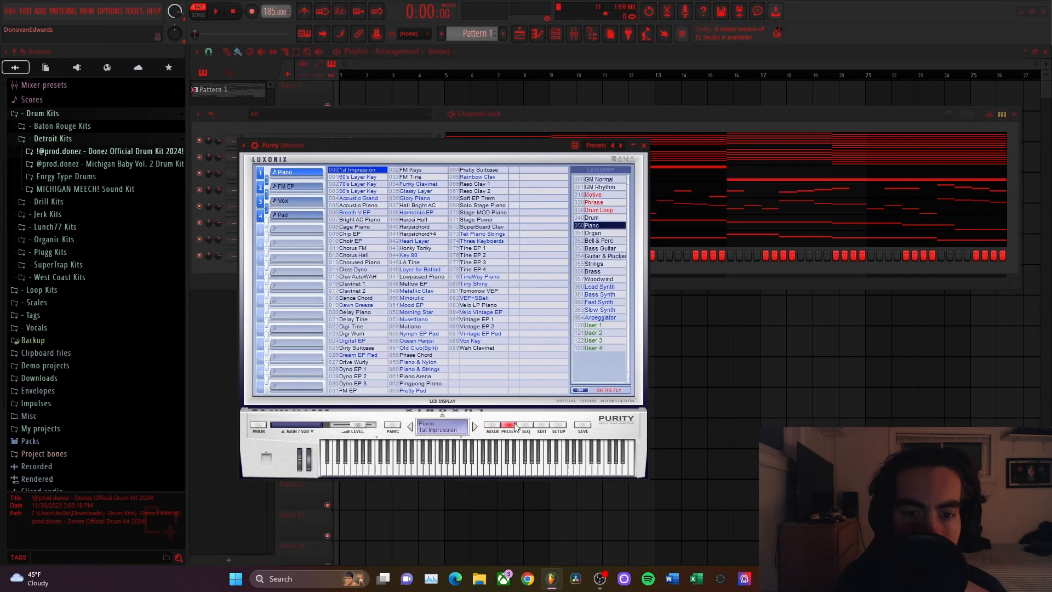
click(600, 182)
click(643, 145)
- Draw four short bell notes: C#5 starting bar 1, G#5 on its beat 4, E5 starting bar 3 and D#5 on its beat 4
right_click(432, 258)
click(467, 265)
scroll(514, 276, down, 4)
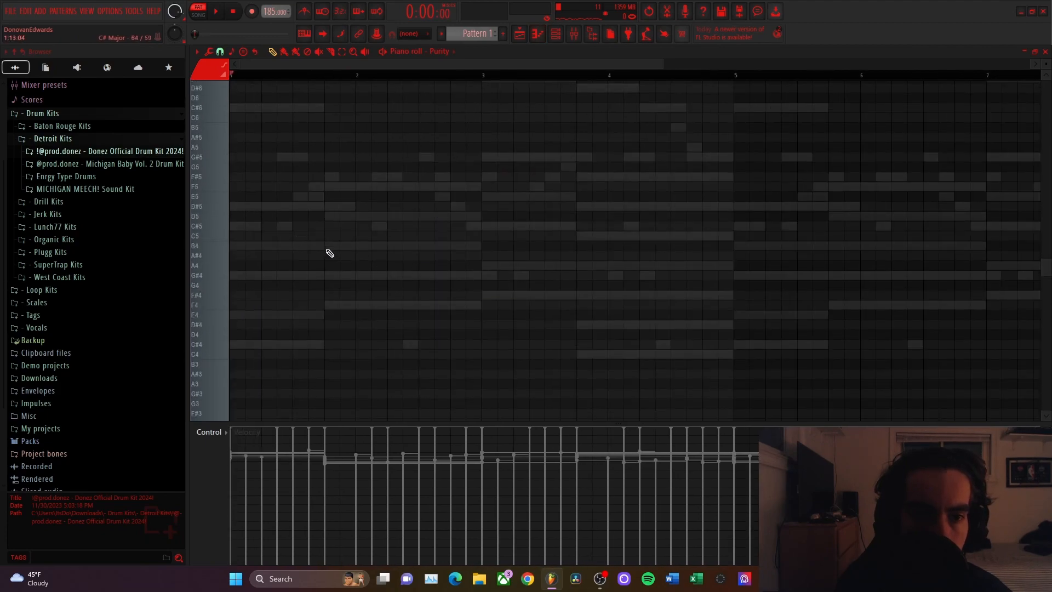
right_click(245, 227)
scroll(259, 251, up, 2)
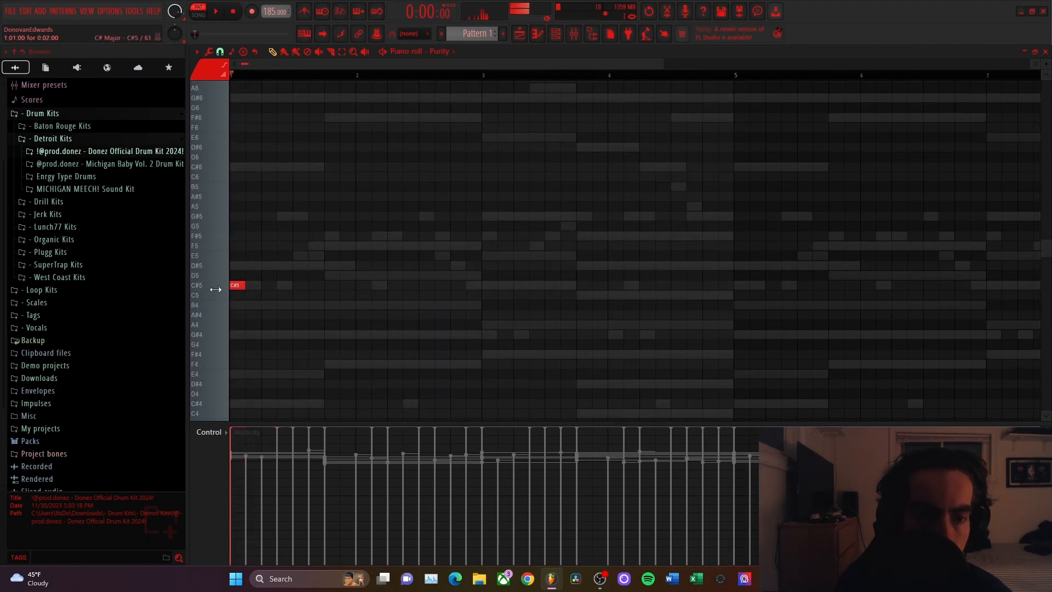
key(space)
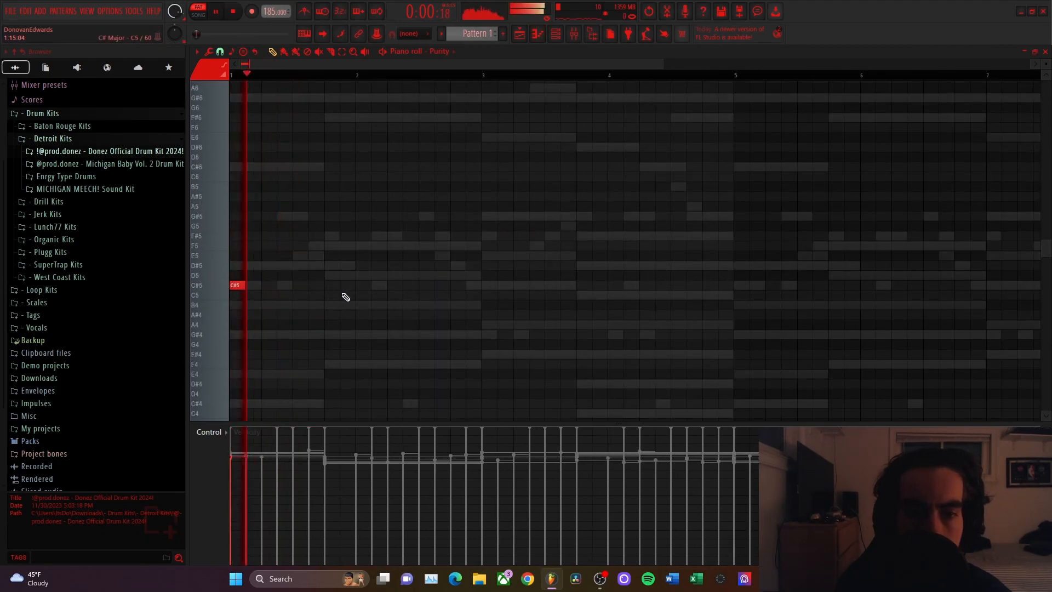
key(space)
click(331, 207)
key(space)
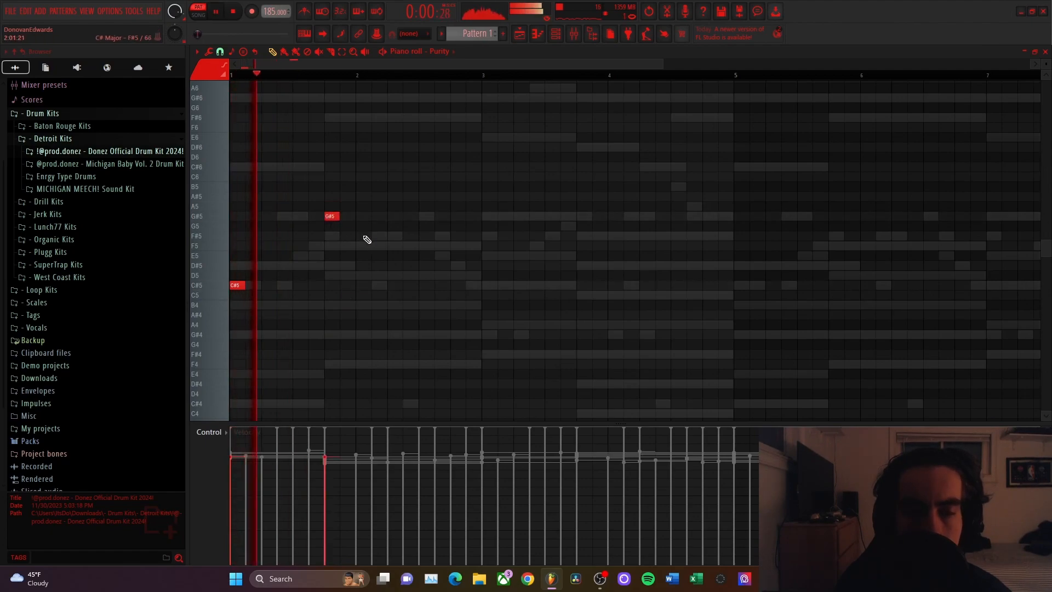
key(space)
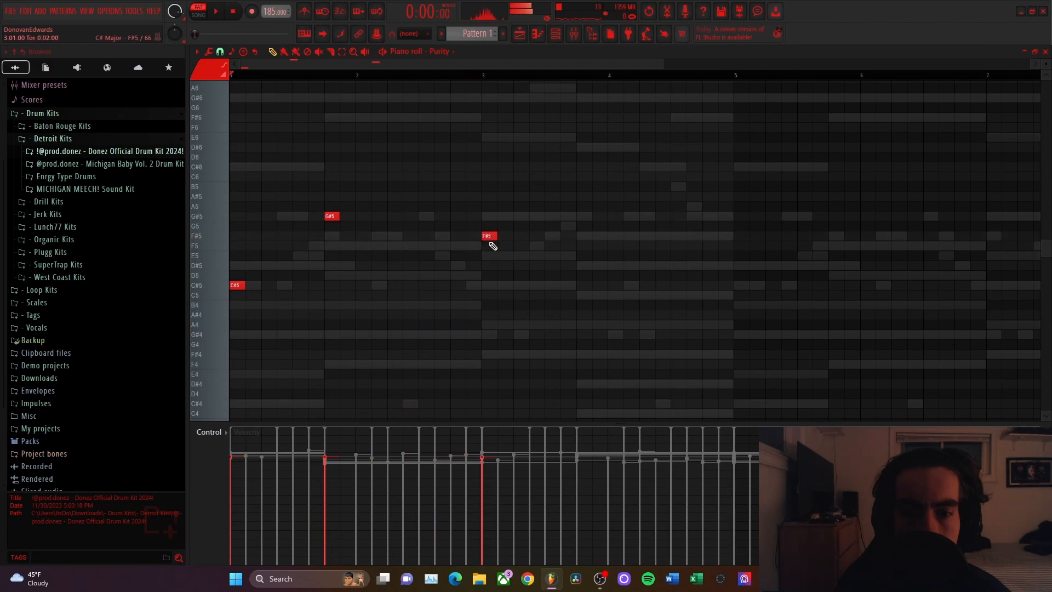
click(578, 266)
key(space)
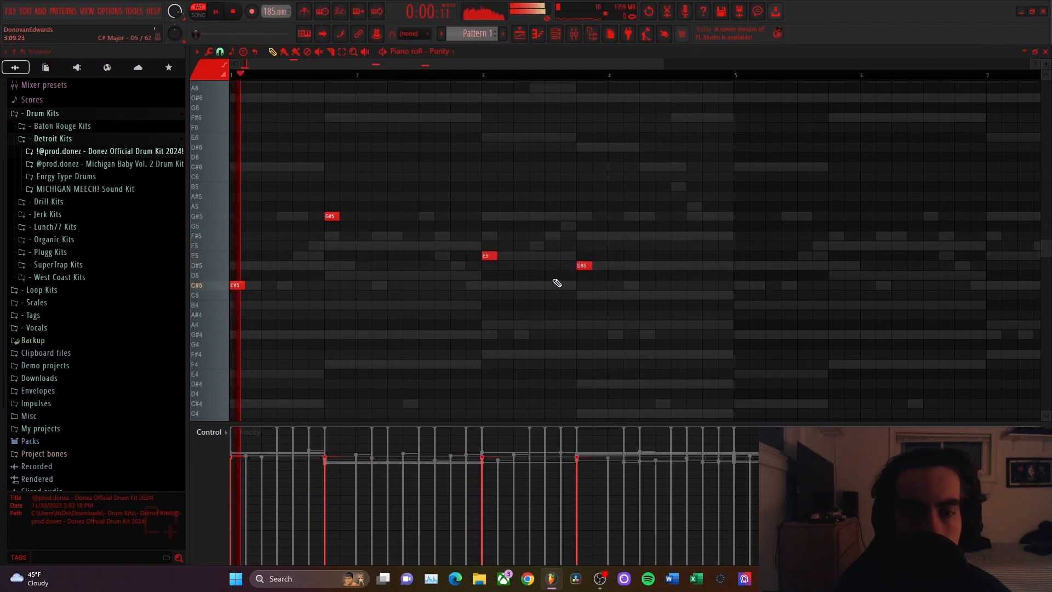
- Randomize the bell notes' levels, duplicate them into bars 5 to 8 and close the piano roll
key(alt+r)
click(592, 309)
click(585, 331)
scroll(537, 318, down, 2)
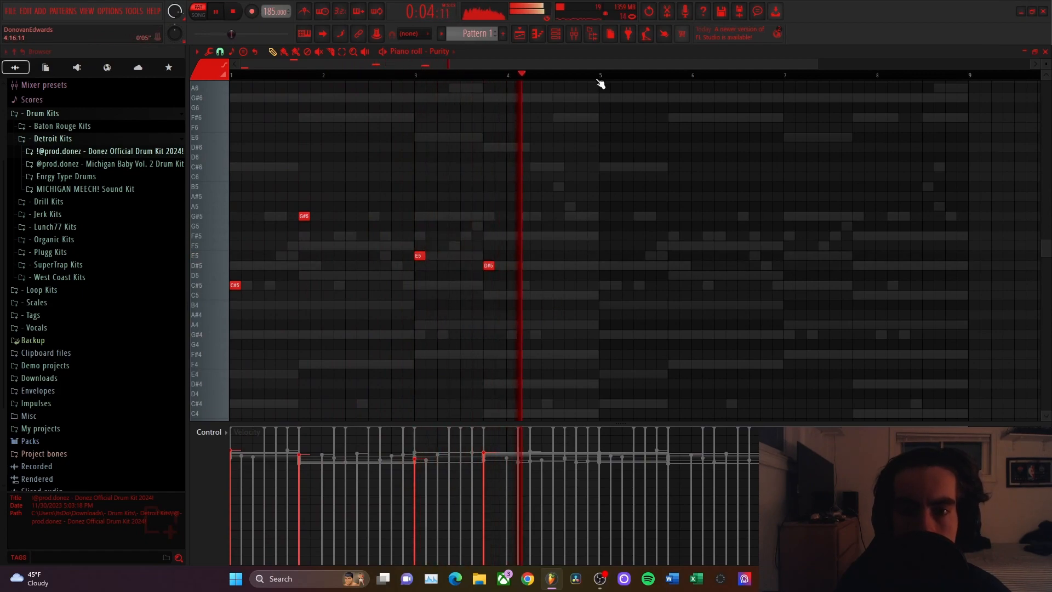
key(ctrl+a)
key(ctrl+b)
click(608, 91)
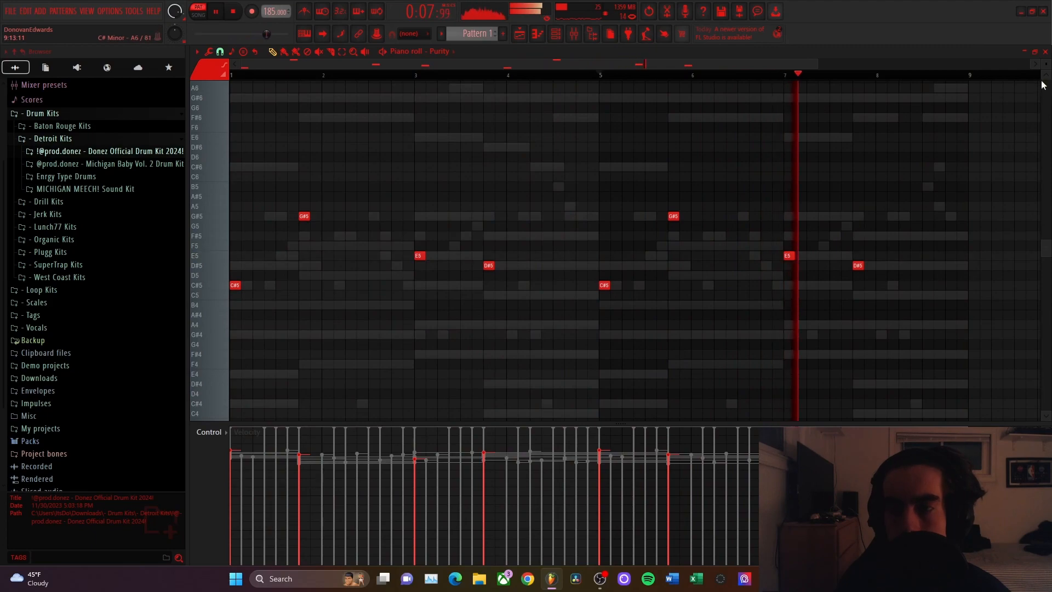
click(1045, 52)
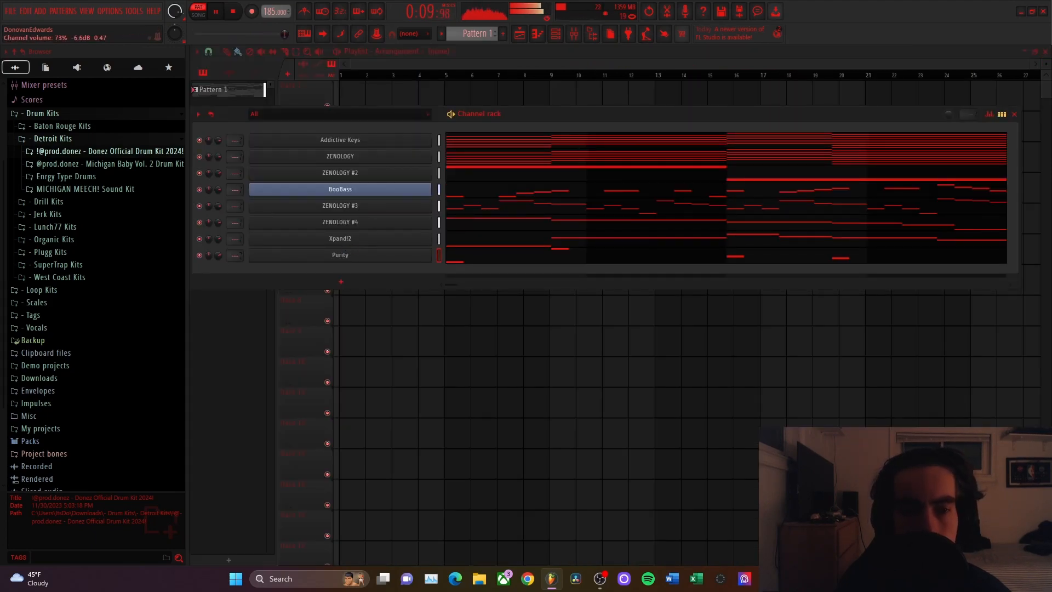
- Stop playback and set up a second Purity channel with the Pan Flute preset from the Woodwind category
key(space)
click(390, 258)
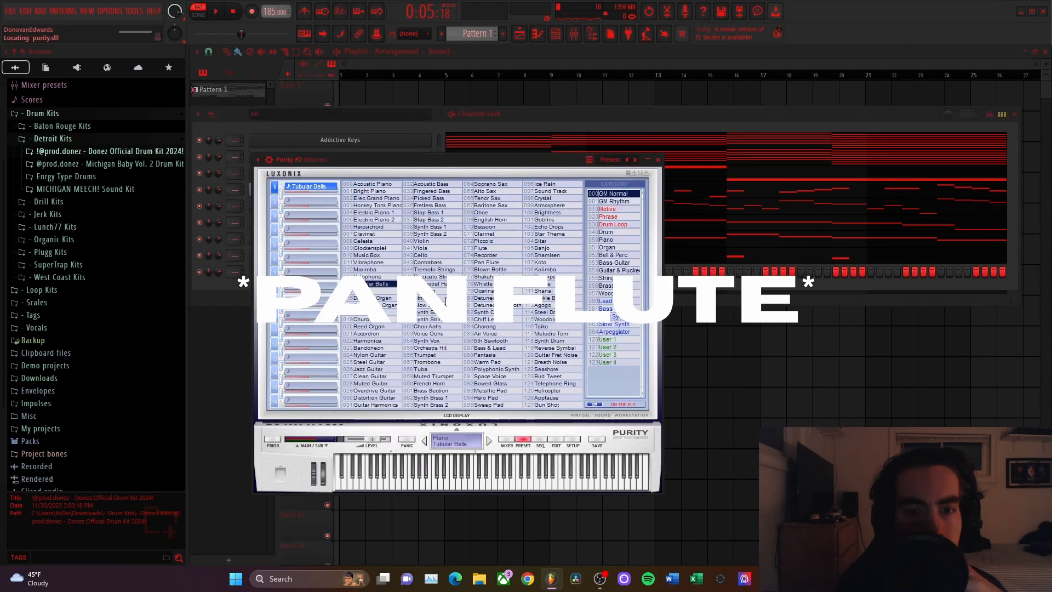
click(613, 263)
click(616, 301)
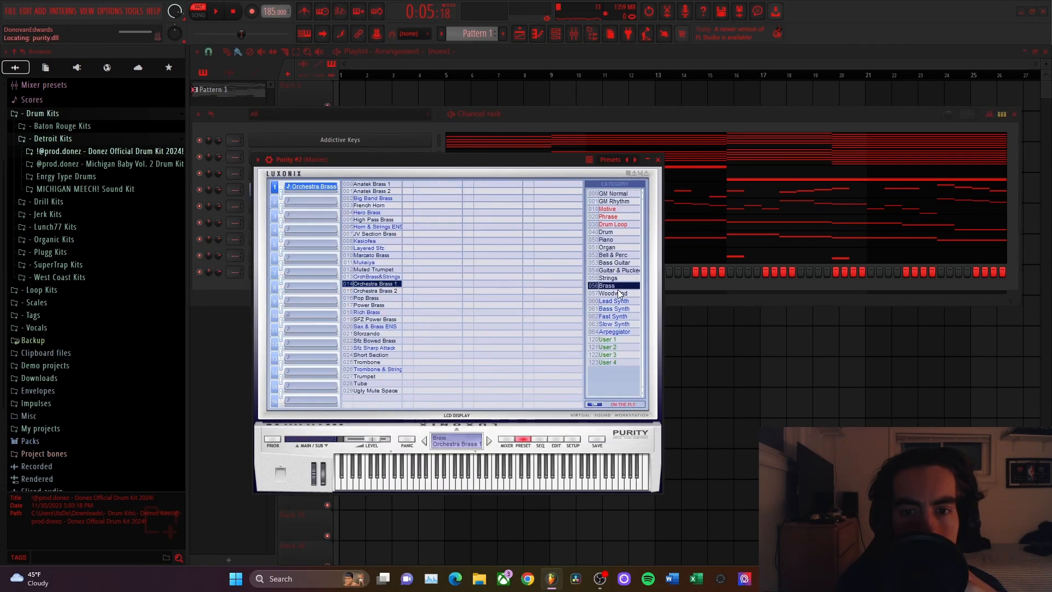
click(614, 293)
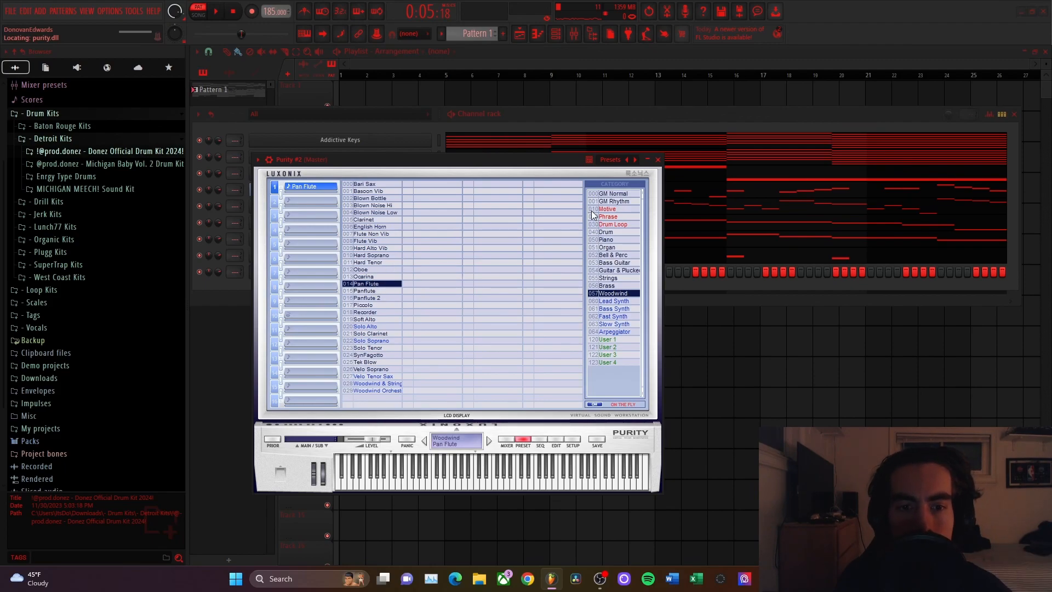
click(658, 160)
- Draw short pan flute notes in bar 1: C#6 on beats 1 and 2, G#5 half a beat later, and C#5 in the last half beat before beat 4
right_click(429, 268)
click(452, 272)
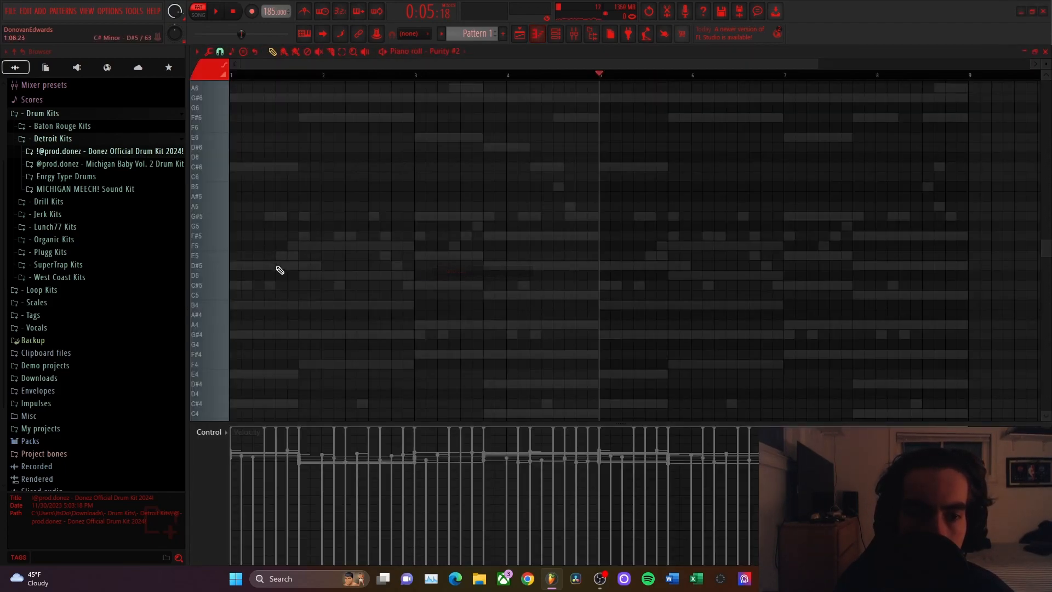
scroll(245, 230, up, 2)
drag(244, 229, 234, 229)
scroll(256, 240, up, 4)
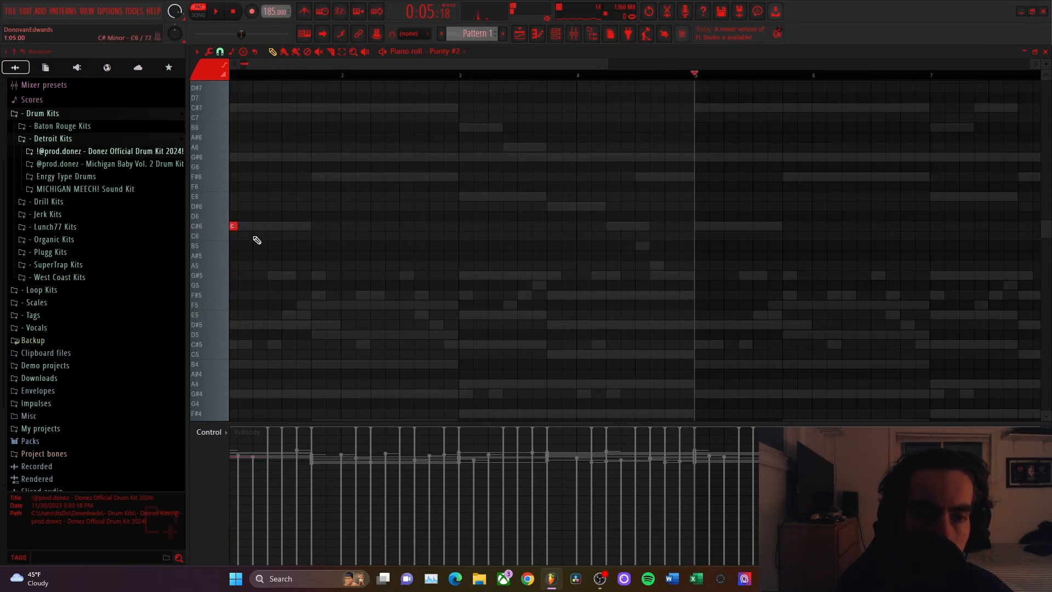
key(space)
key(space)
click(277, 230)
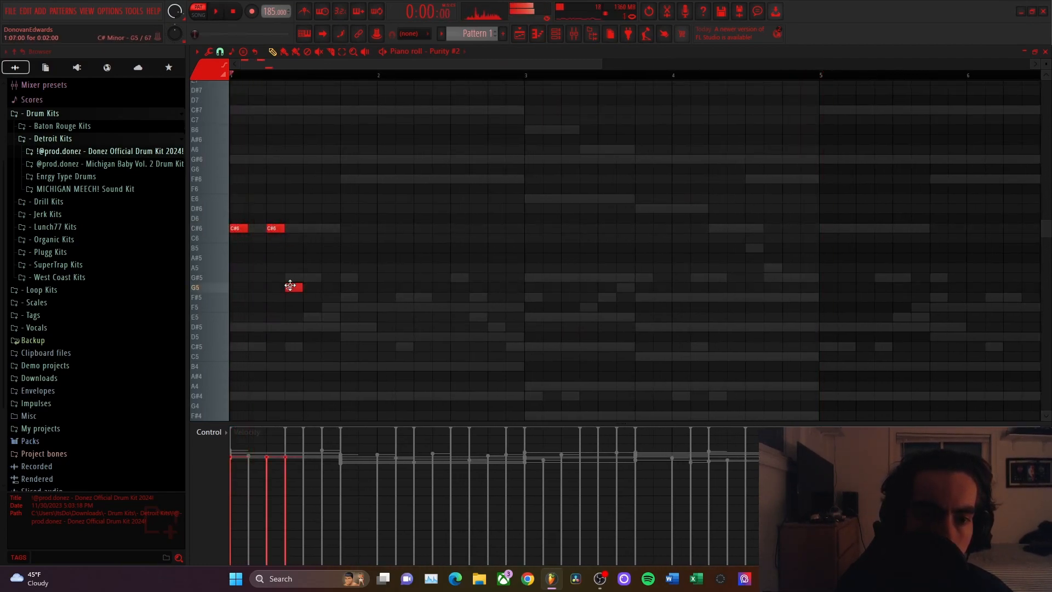
drag(307, 344, 308, 348)
key(space)
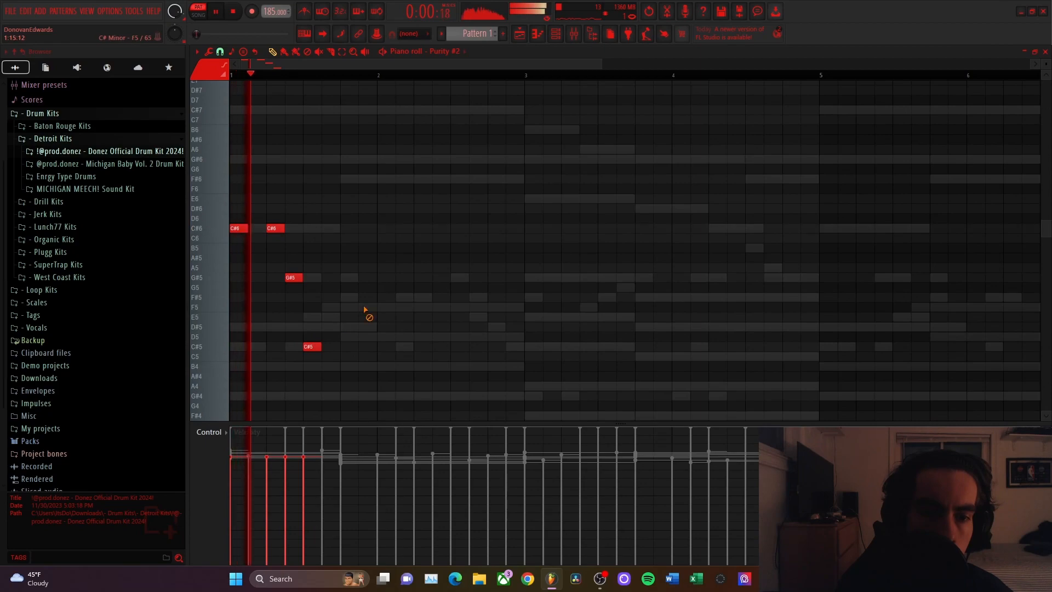
key(space)
key(space)
right_click(317, 348)
click(325, 347)
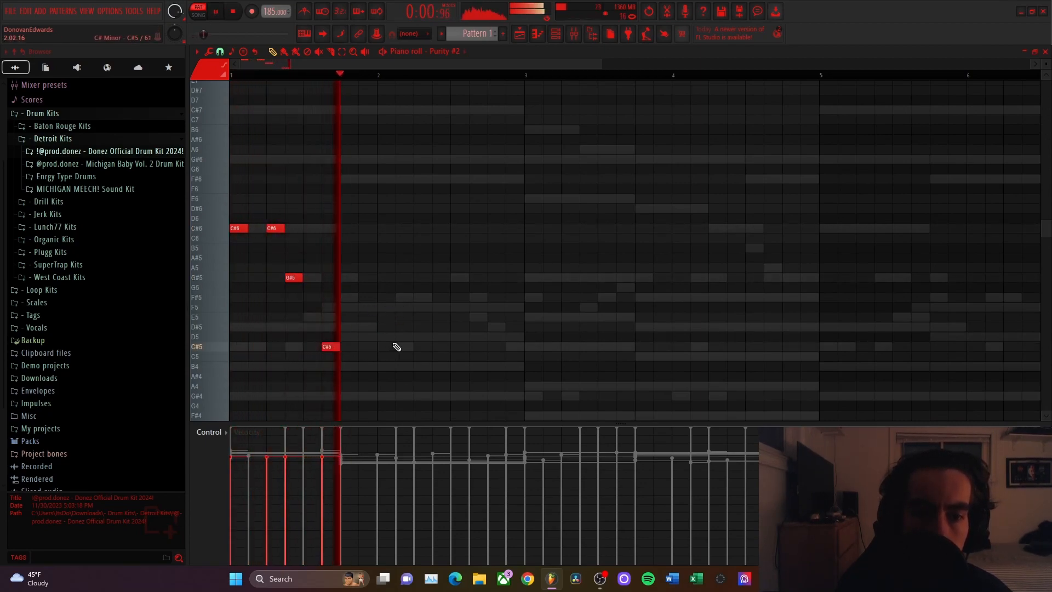
- Fill beats 3 and 4 of bar 2 with a descending run of short E6, D#6, C#6 and G#5 notes
key(space)
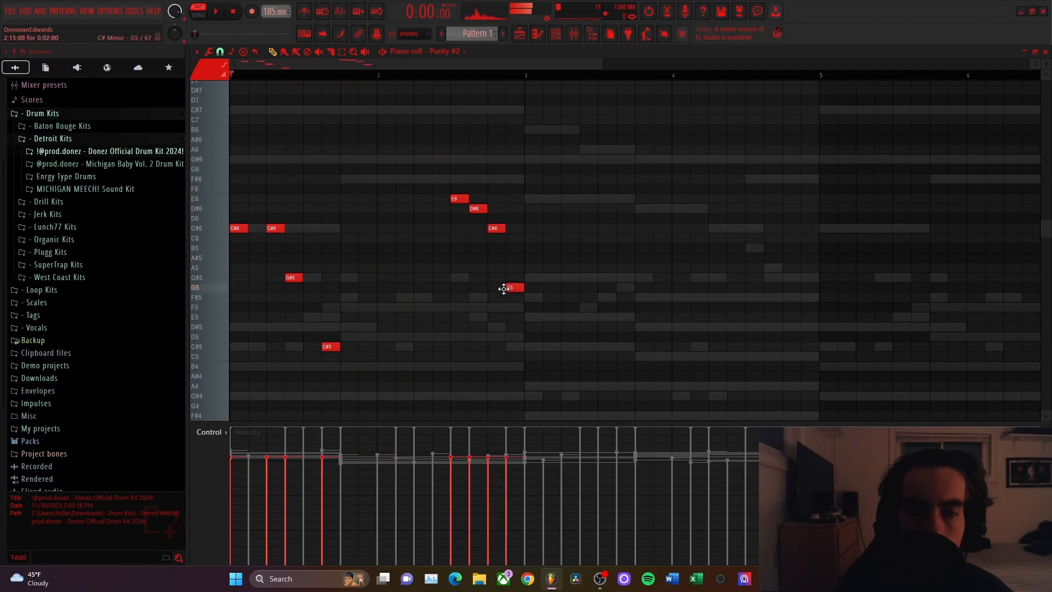
key(space)
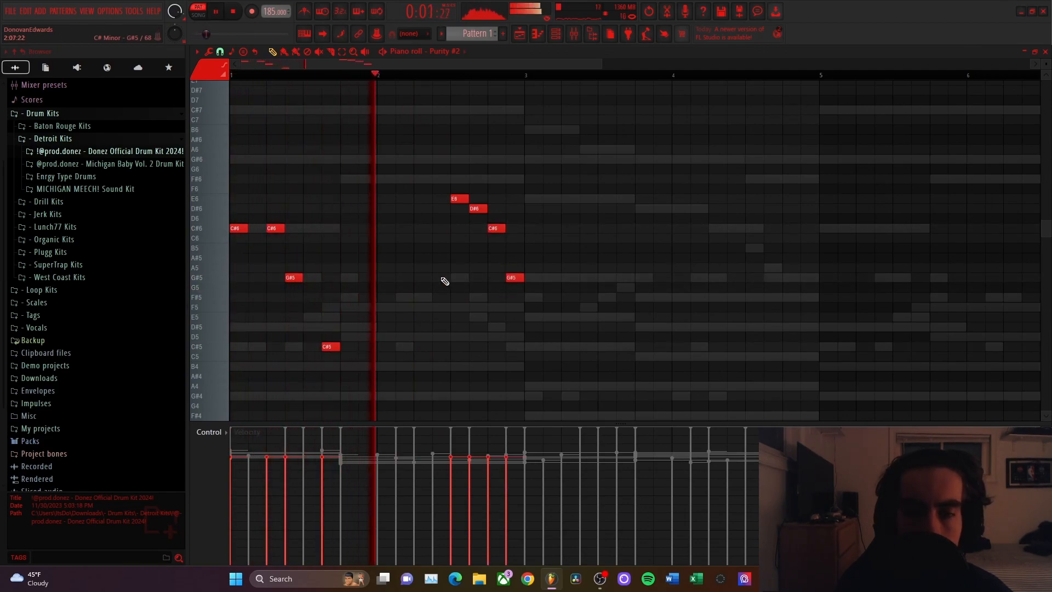
key(space)
- Repeat the flute phrase in bars 3 and 4, replacing bar 3's C#5 with D#6 and raising the last note of bar 4
key(space)
right_click(626, 346)
right_click(589, 278)
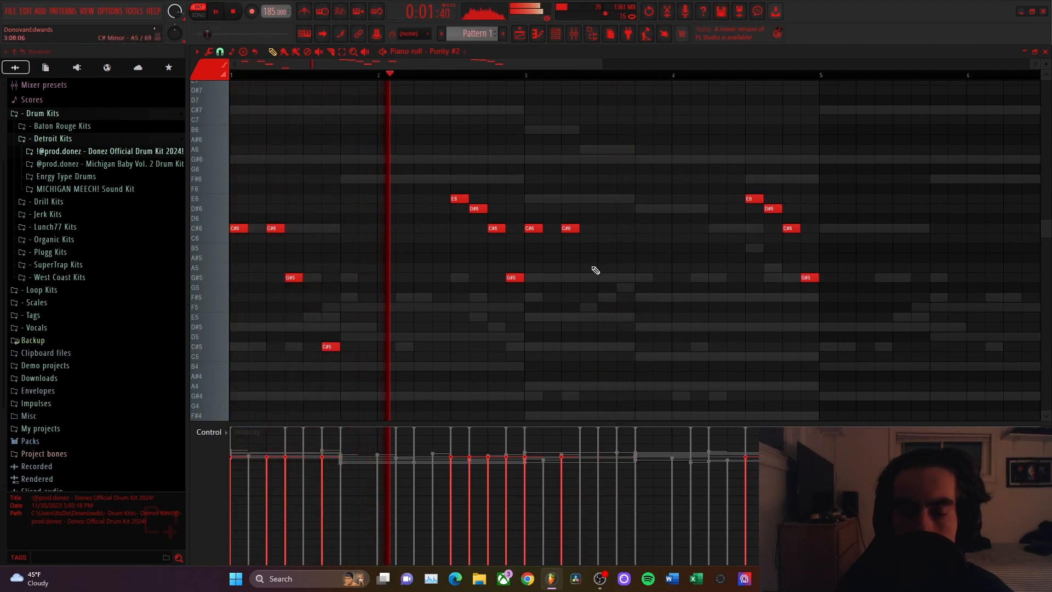
key(space)
click(588, 277)
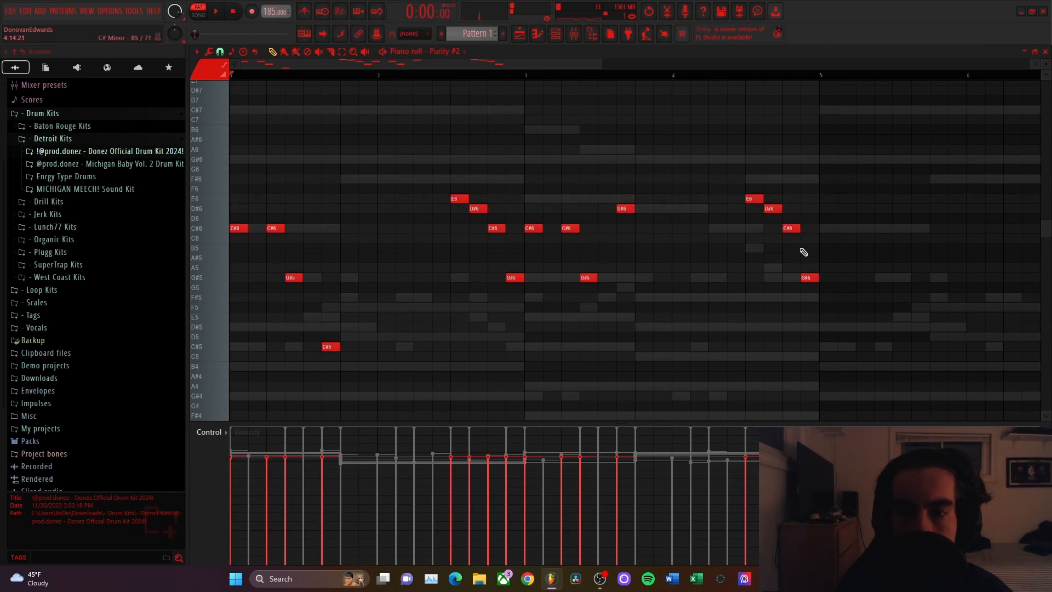
drag(806, 228, 805, 182)
- Duplicate the pan flute melody into bars 5 to 8 and randomize its note levels
scroll(780, 180, down, 3)
key(space)
key(ctrl+b)
ctrl+click(872, 262)
key(alt+r)
click(583, 331)
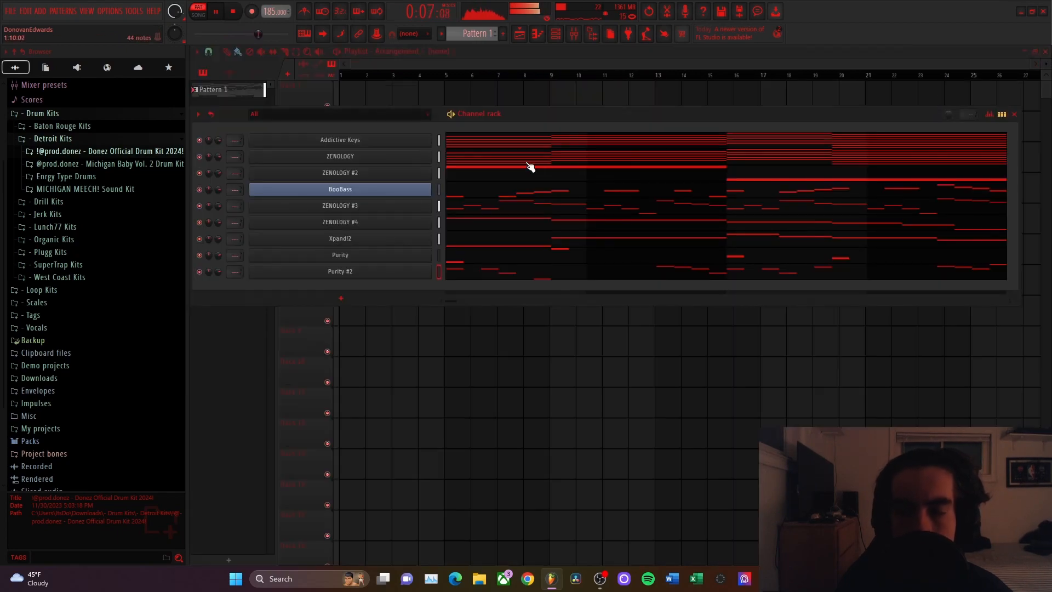
- Audition the Donez Official Drum Kit hi-hats, add Trap Hat as a channel and fill every second step
click(86, 152)
click(85, 167)
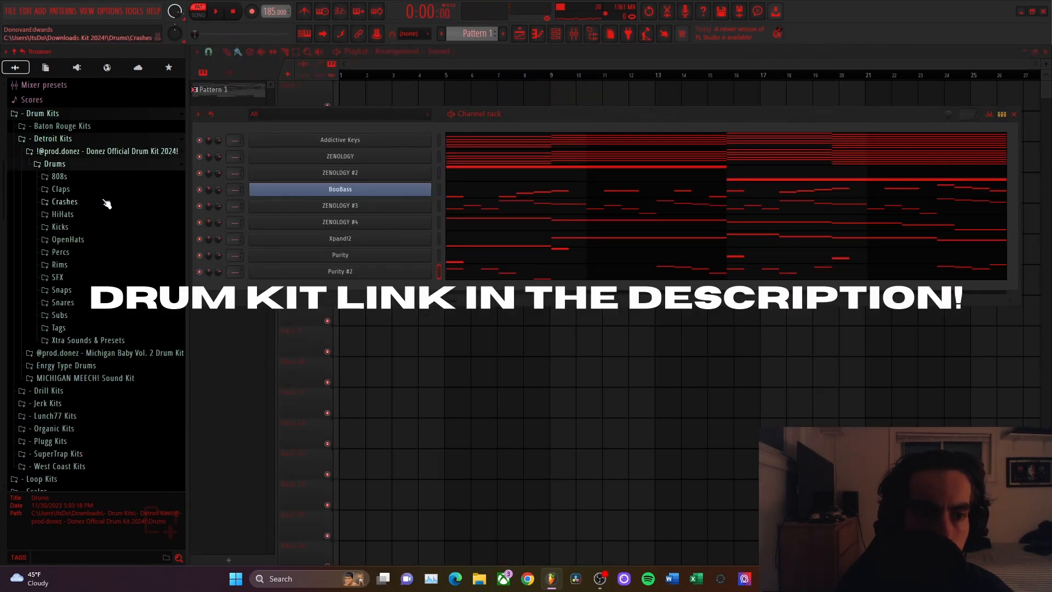
click(63, 215)
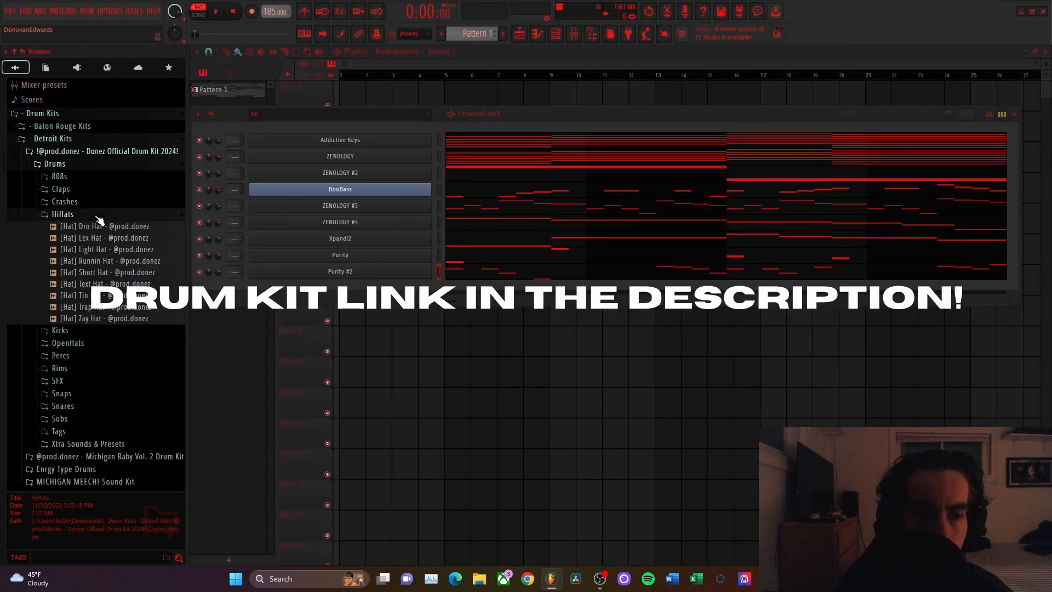
click(109, 309)
click(109, 318)
click(108, 310)
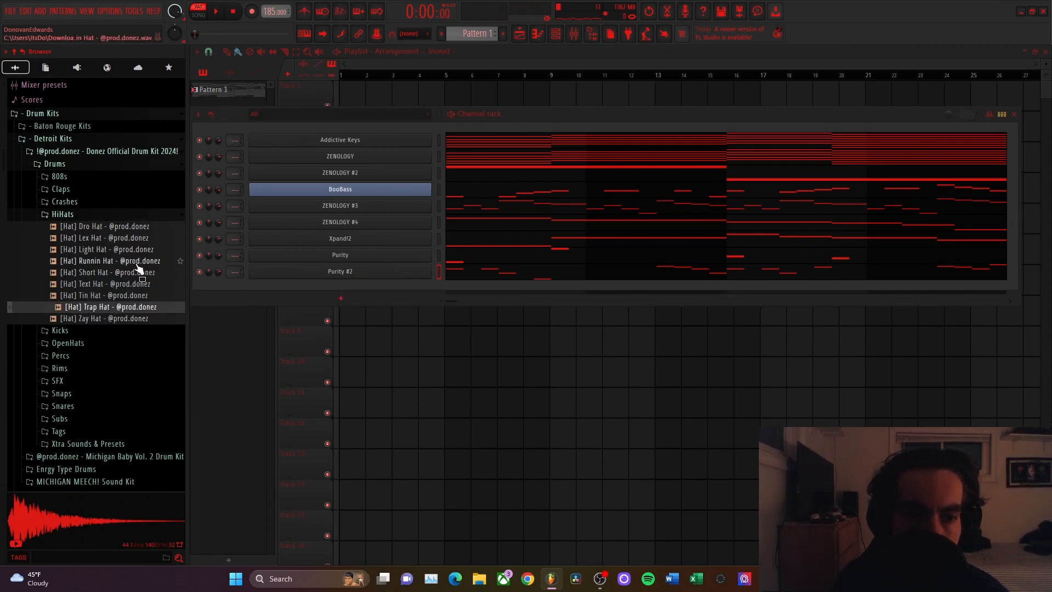
click(117, 319)
drag(110, 307, 431, 347)
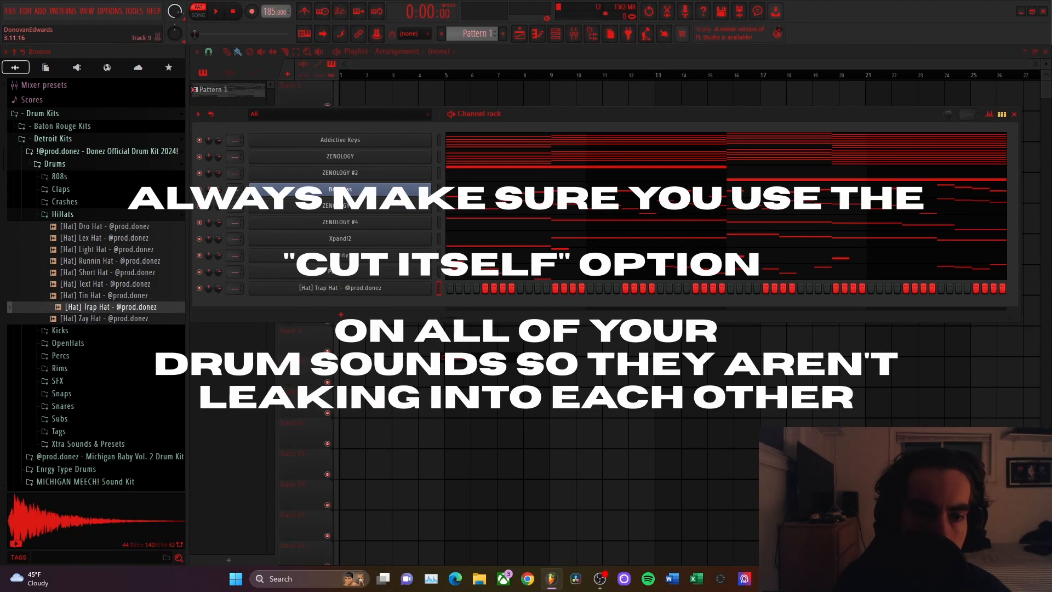
click(105, 215)
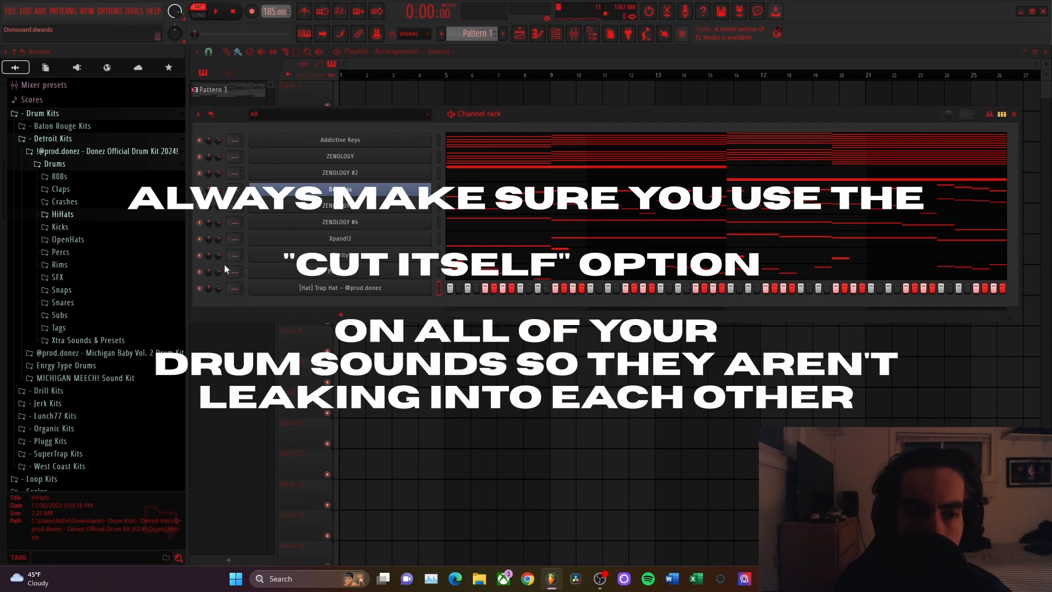
- Add DamJonBoi Snare from the kit's Snares folder as a new channel and set it to cut itself
click(115, 304)
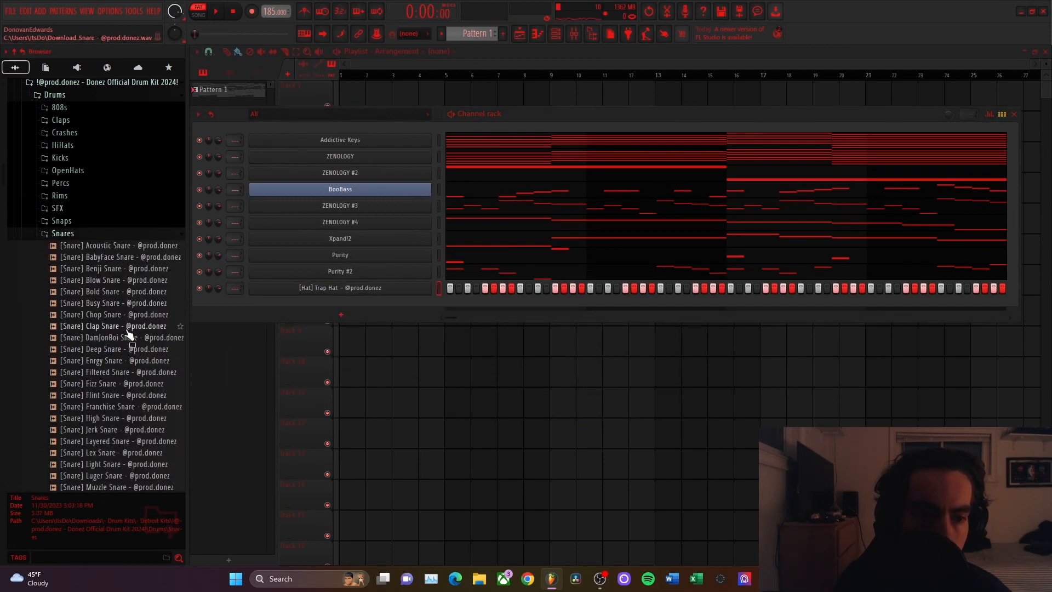
click(120, 340)
drag(120, 342, 335, 301)
right_click(348, 305)
click(472, 364)
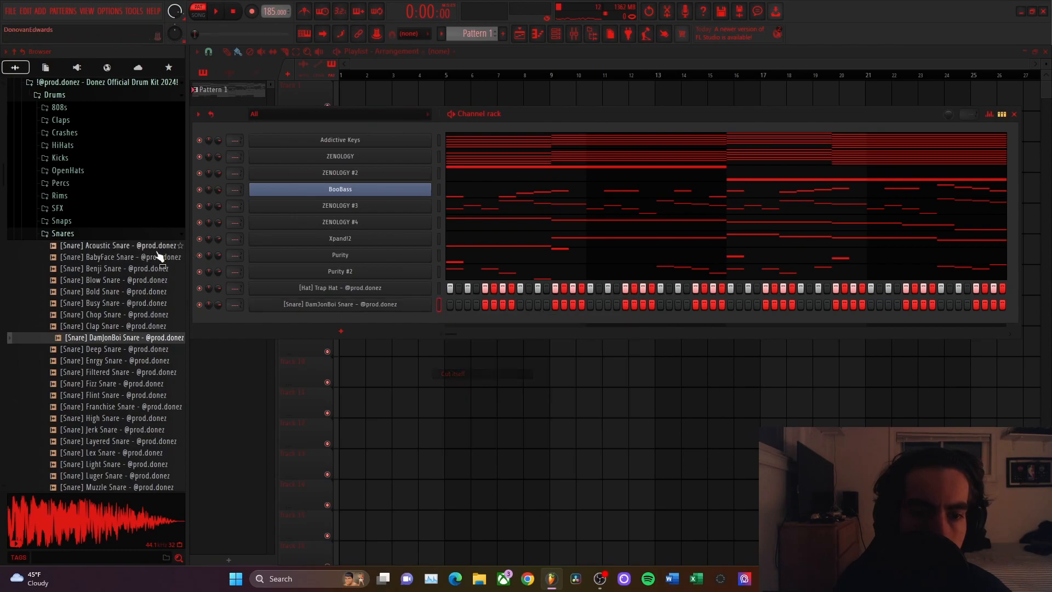
click(156, 235)
- Look through the drum kit's Xtra Sounds & Presets folder and its Basses subfolder
scroll(137, 258, up, 4)
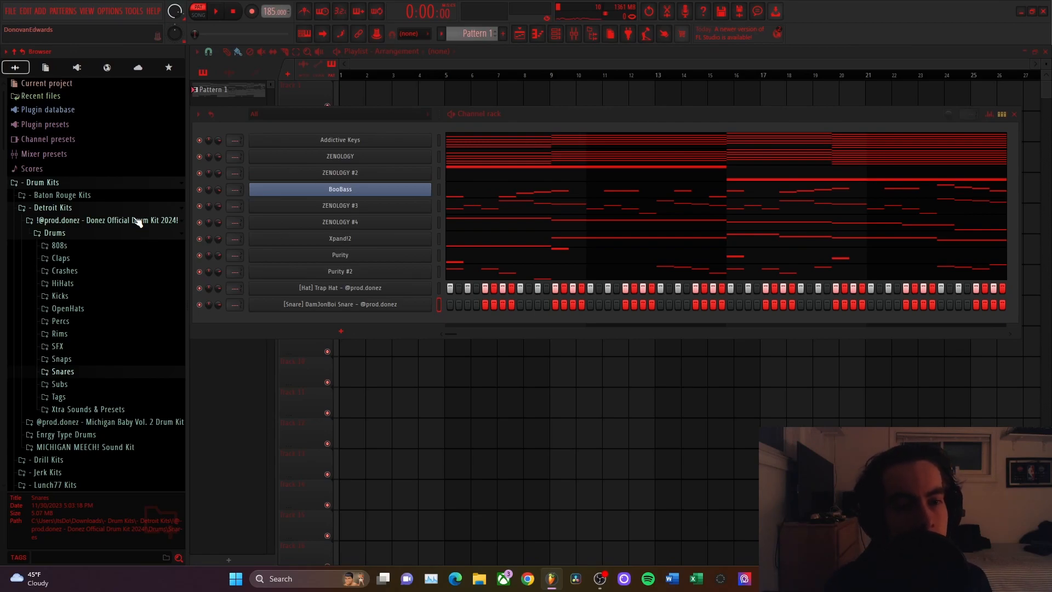
scroll(131, 329, down, 5)
click(125, 273)
scroll(123, 290, down, 3)
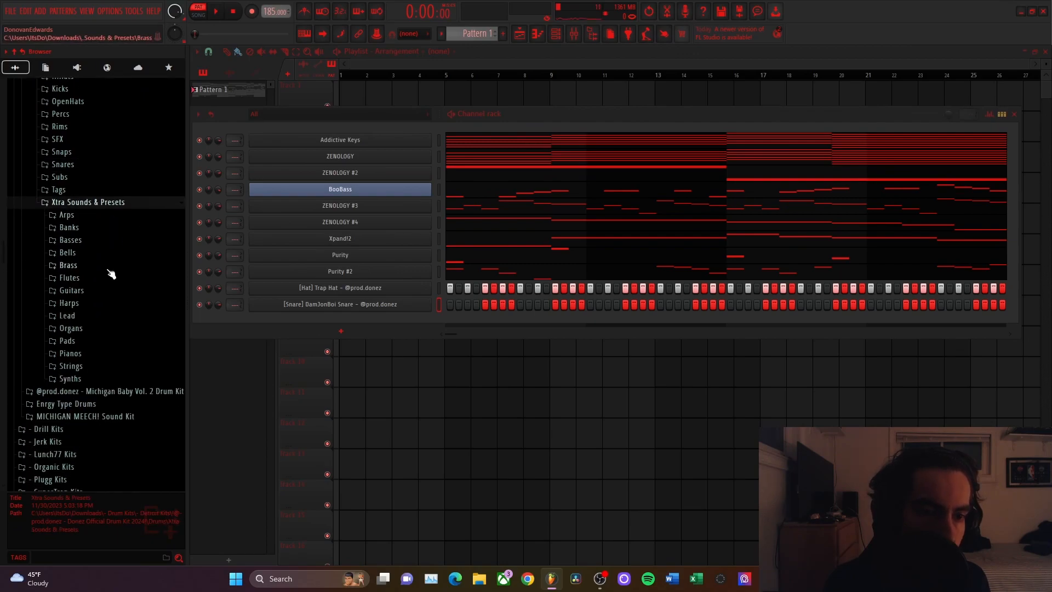
click(91, 244)
click(128, 244)
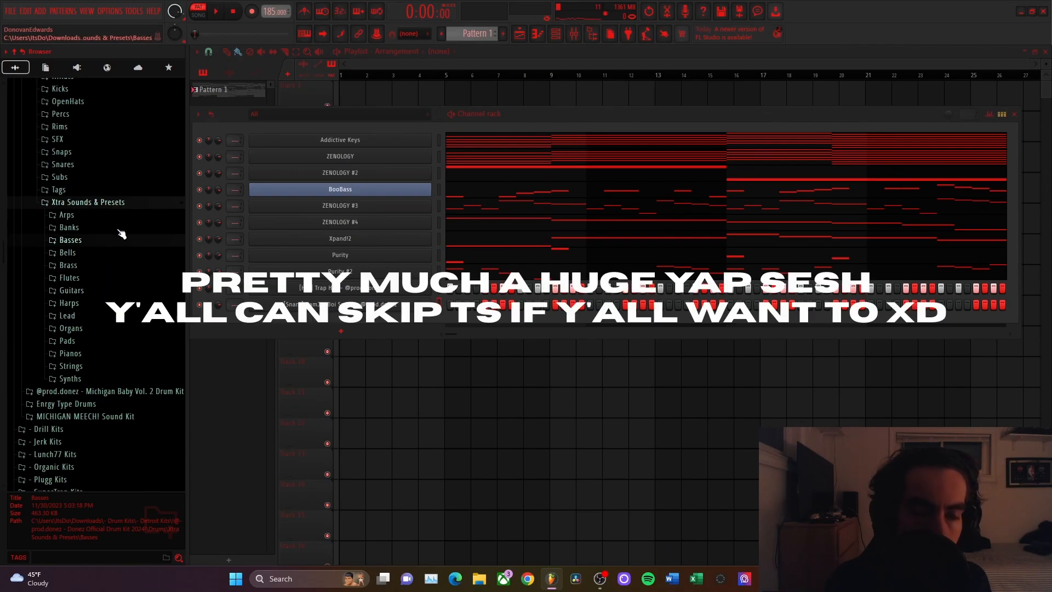
- Collapse the Xtra Sounds & Presets folder, place a DamJonBoi Snare hit on step 9 and play the pattern
click(112, 202)
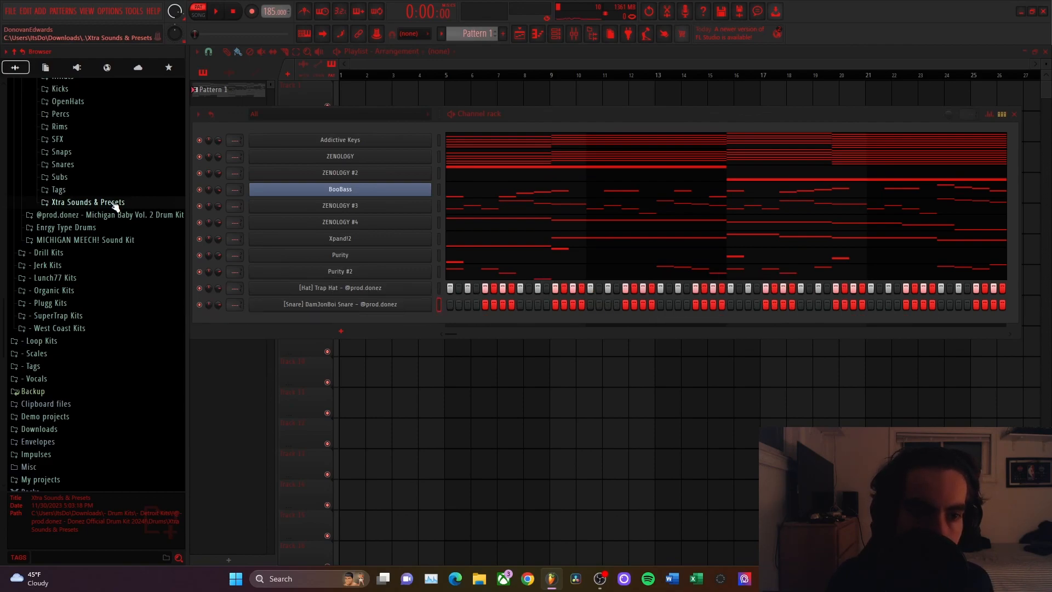
scroll(121, 224, up, 4)
click(520, 305)
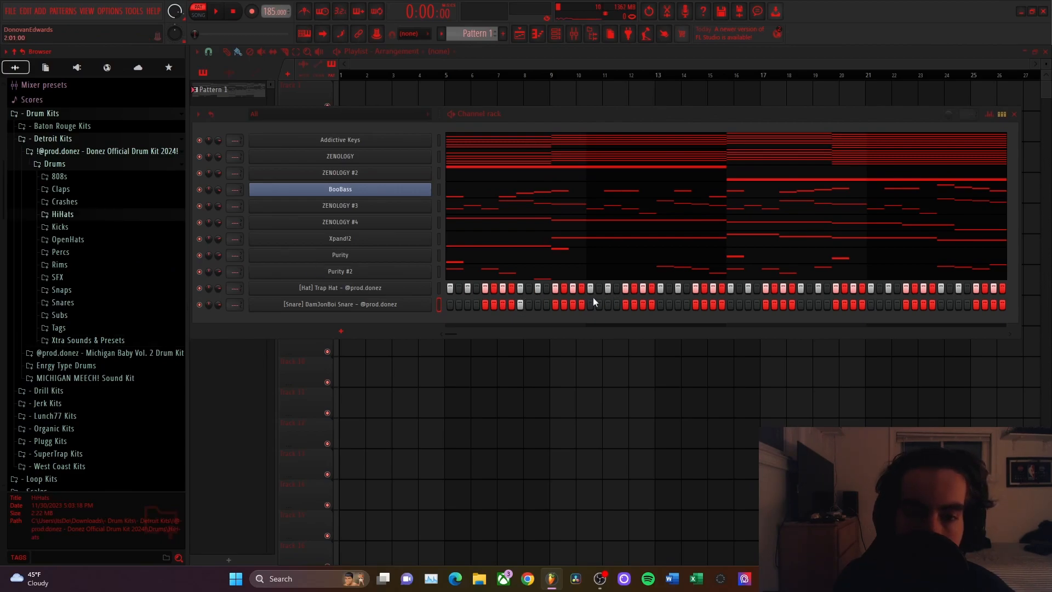
key(space)
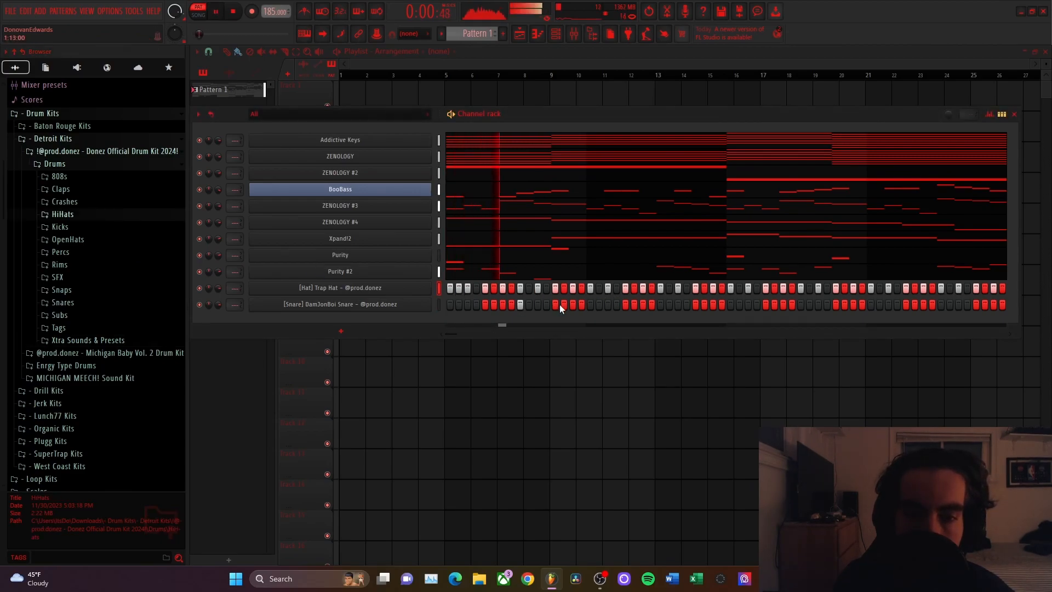
key(space)
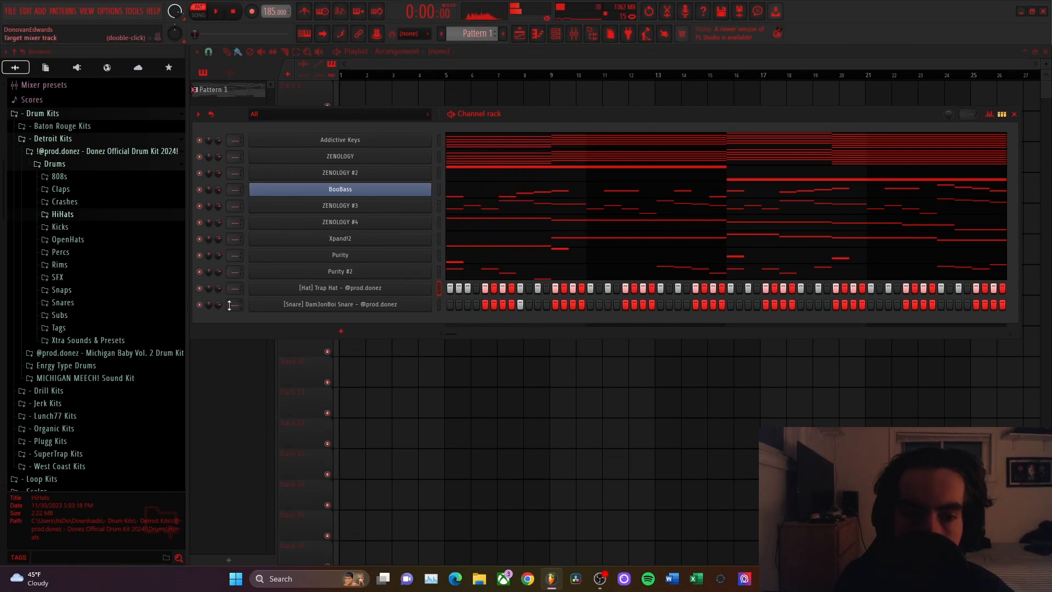
key(space)
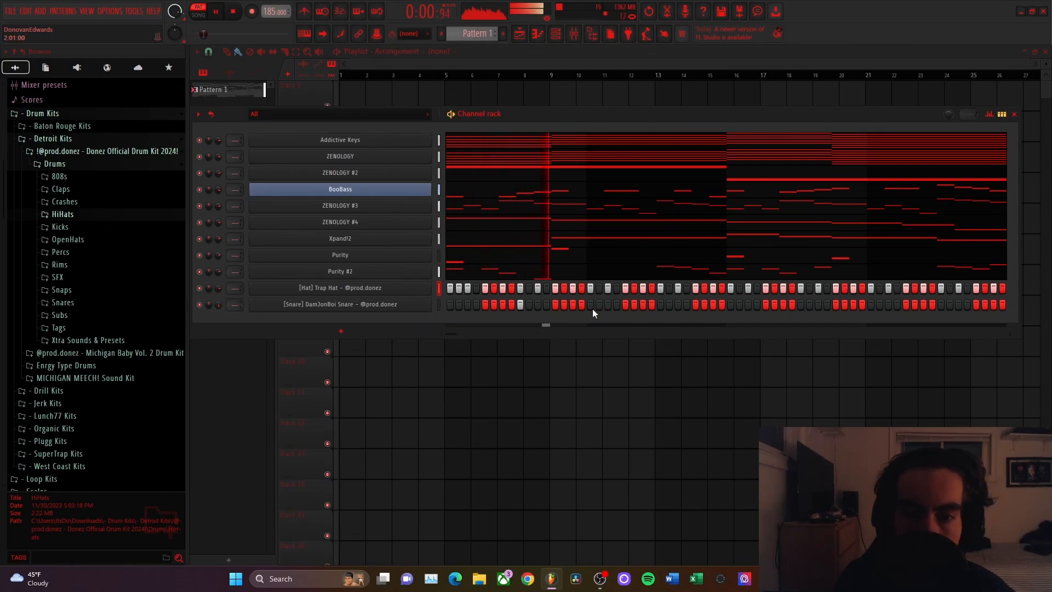
- Place more DamJonBoi Snare hits on steps 19, 25, 41, 51, 57, 59 and 63 while the pattern plays
click(608, 304)
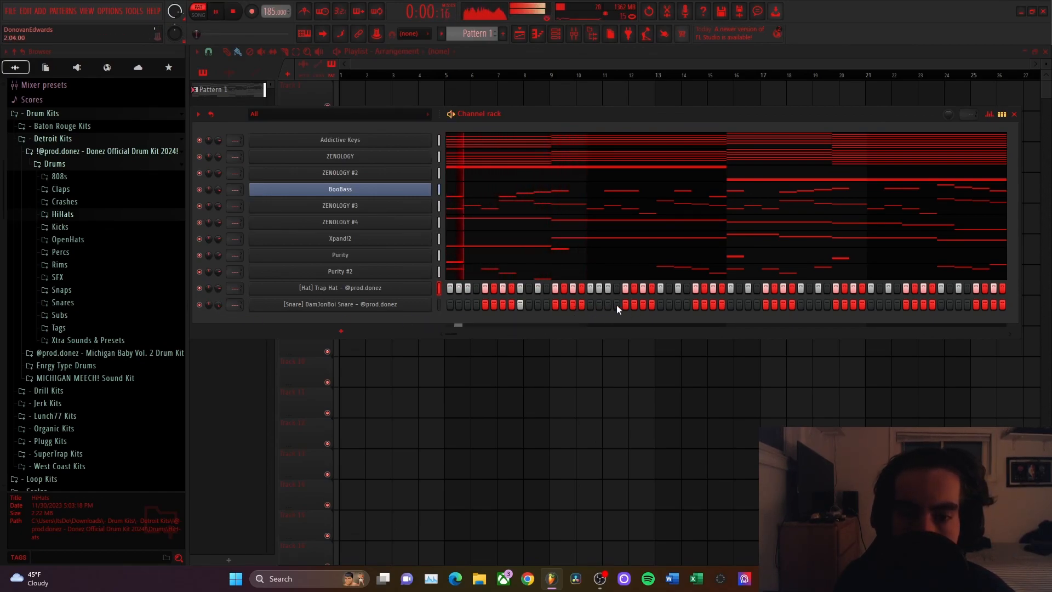
click(660, 304)
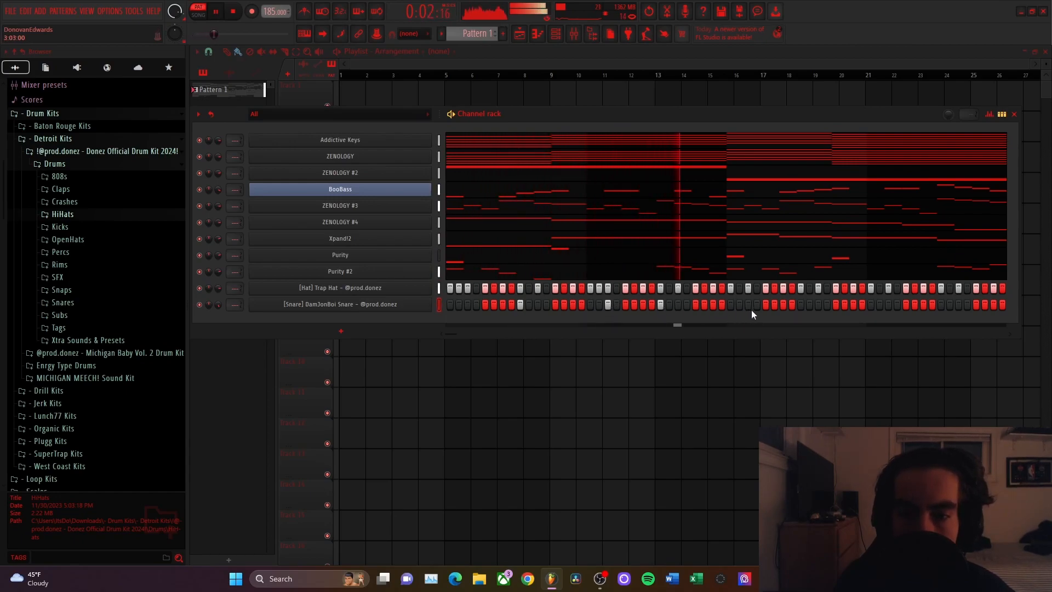
click(801, 305)
click(888, 304)
click(941, 305)
click(958, 304)
key(space)
- Clear the Trap Hat notes after bar 4 and duplicate its four-bar pattern into bars 5 to 8
right_click(424, 289)
click(454, 287)
drag(500, 333, 787, 396)
key(Delete)
key(ctrl+a)
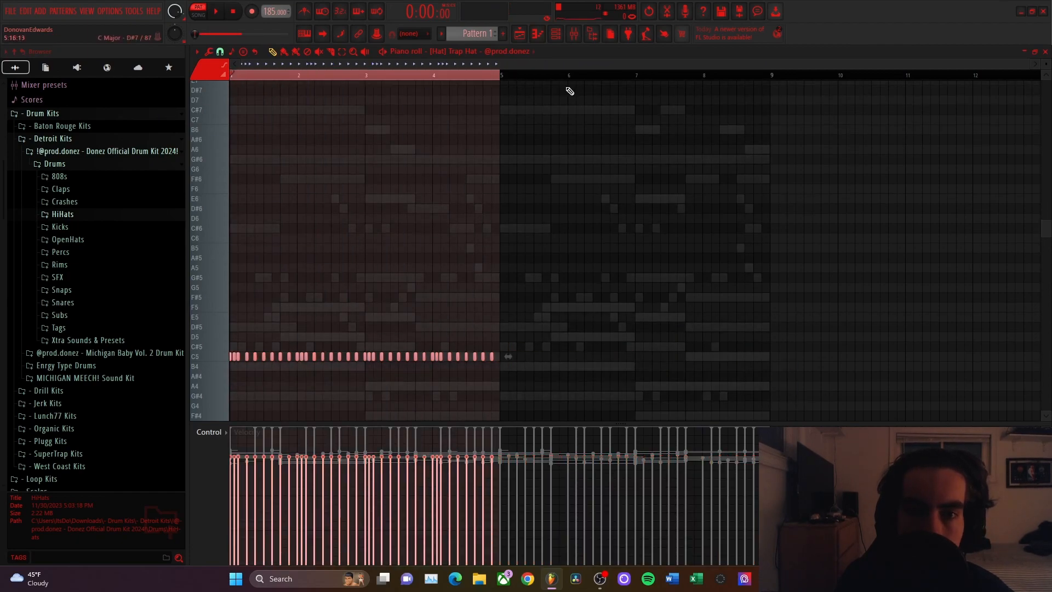
key(ctrl+b)
- Duplicate the DamJonBoi Snare notes from bars 1 to 4 into bars 5 to 8
click(505, 66)
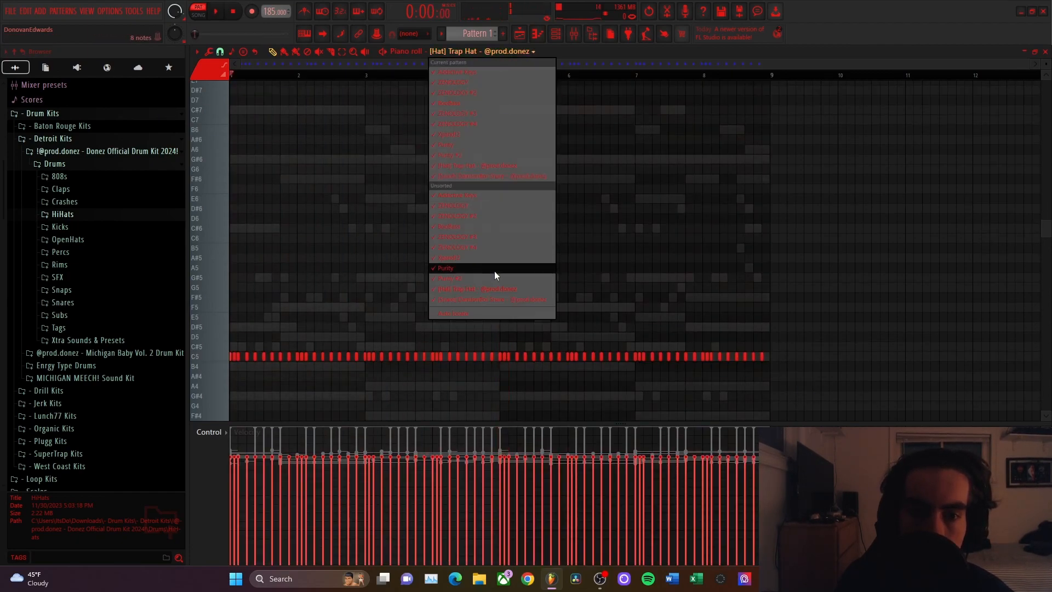
click(486, 295)
drag(502, 84, 131, 113)
key(ctrl+b)
key(ctrl+d)
- Add two extra snare notes as a fill in the second half of bar 8 and play the result
scroll(746, 301, up, 5)
click(759, 357)
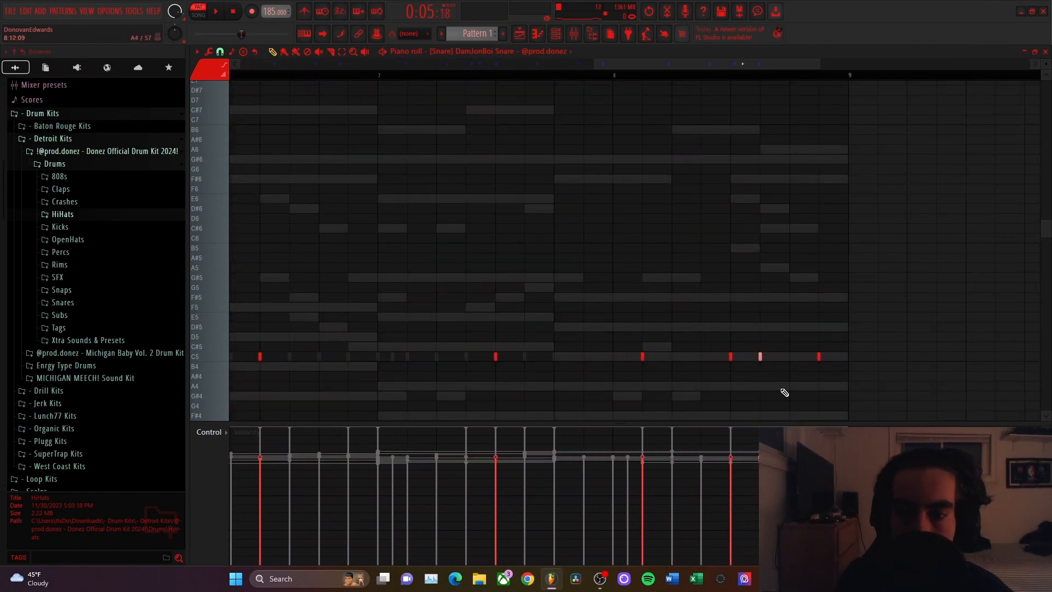
scroll(764, 312, up, 3)
mouse_move(747, 313)
mouse_down()
mouse_move(790, 378)
mouse_move(854, 400)
mouse_up()
key(ctrl+d)
scroll(818, 266, down, 4)
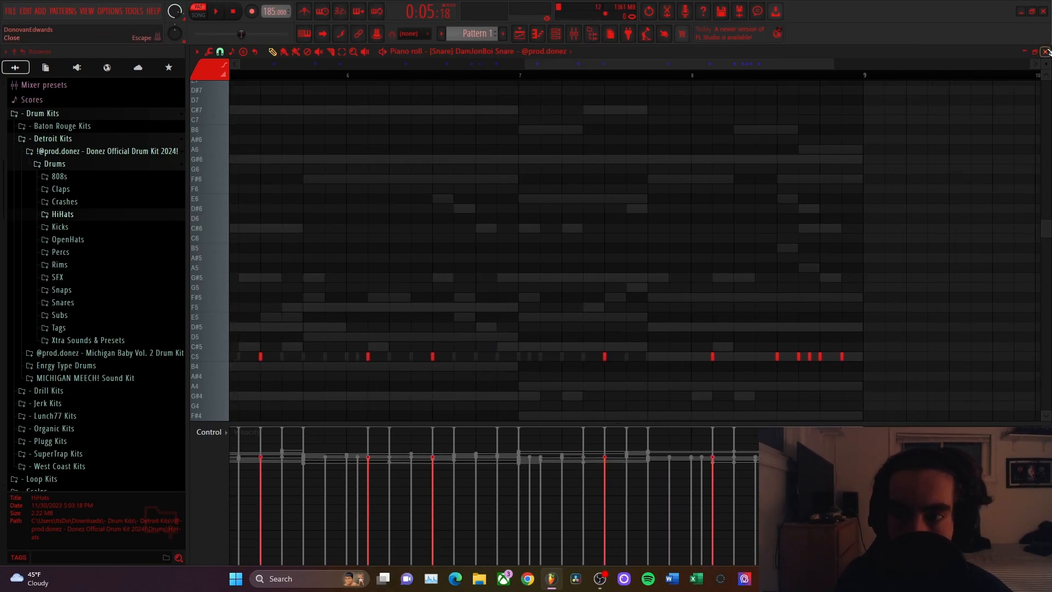
click(1046, 51)
key(space)
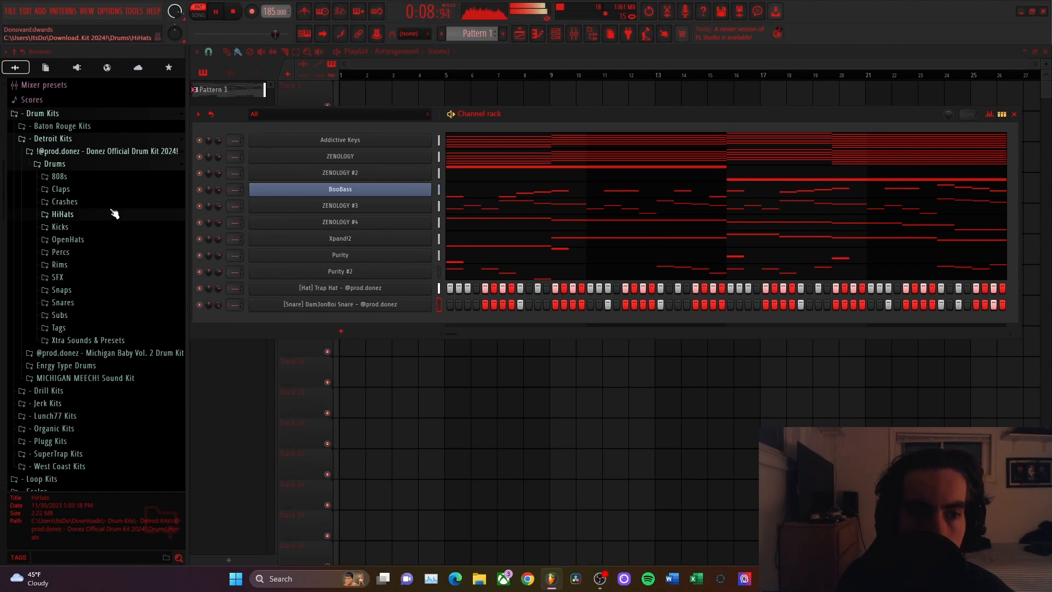
key(space)
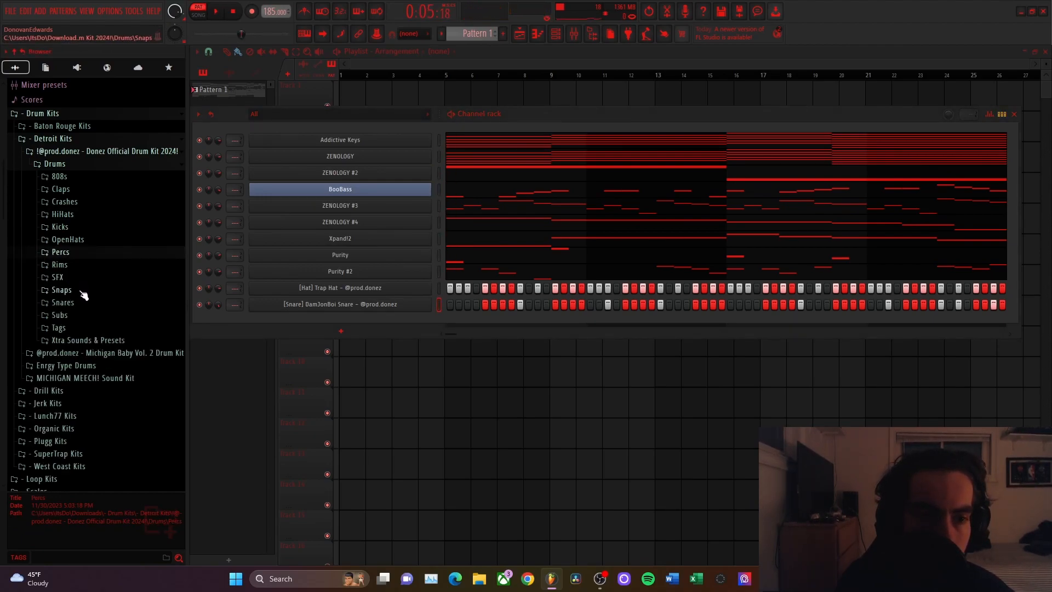
- Add Cali Crash from the kit's Crashes folder as a new channel with hits on steps 1 and 13
click(80, 207)
drag(112, 213, 417, 381)
click(96, 202)
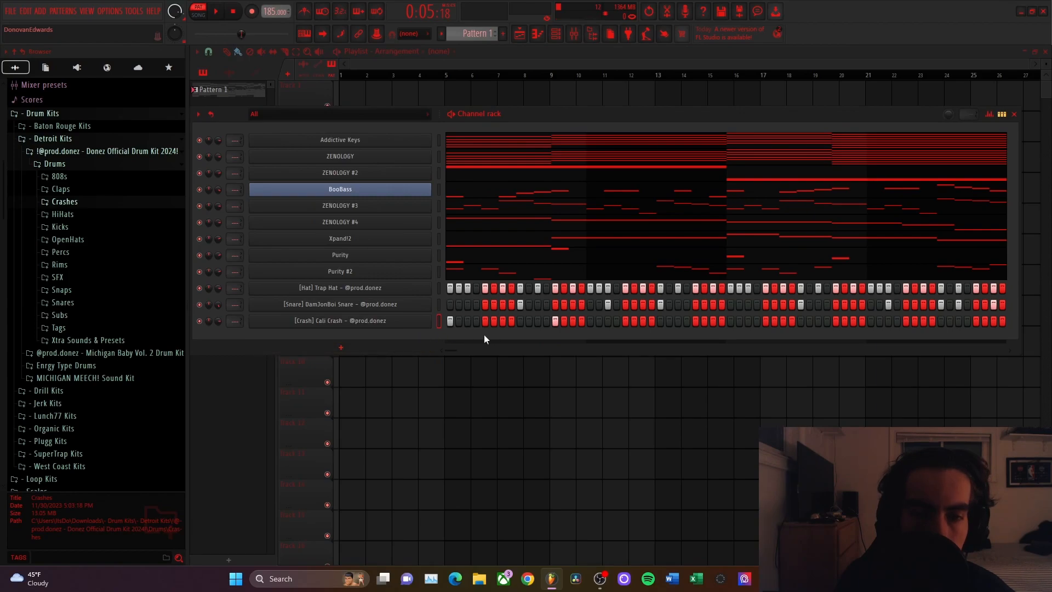
key(space)
key(space)
- Transpose the two Cali Crash notes to F4, checking the pitch against the beat during playback
right_click(404, 321)
click(454, 320)
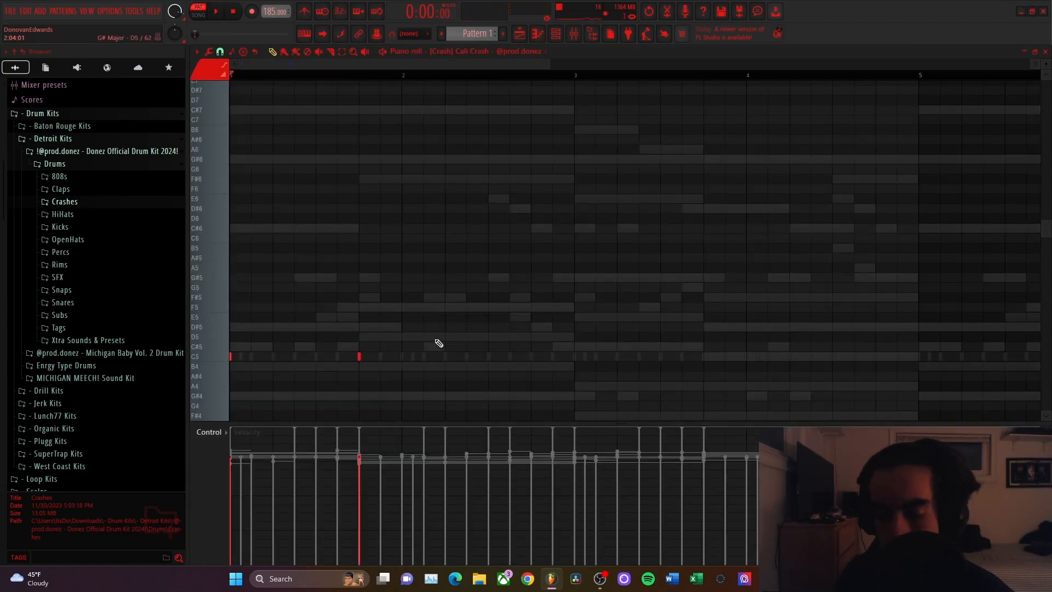
key(space)
key(space)
key(shift+Up)
key(space)
key(space)
key(shift+Up)
key(space)
key(space)
key(ctrl+Down)
key(space)
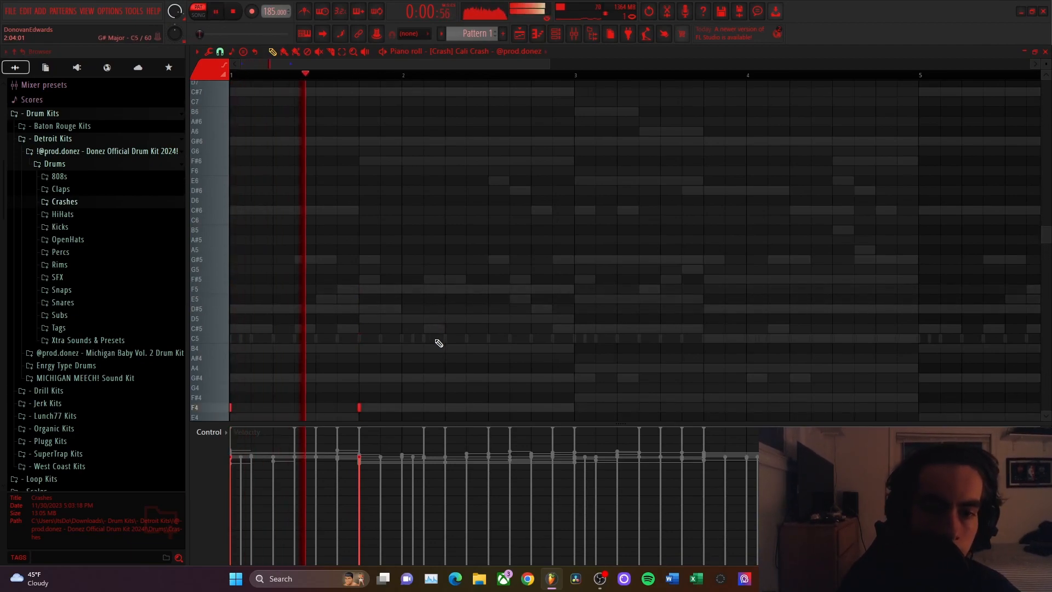
scroll(436, 332, down, 4)
key(space)
scroll(471, 291, down, 2)
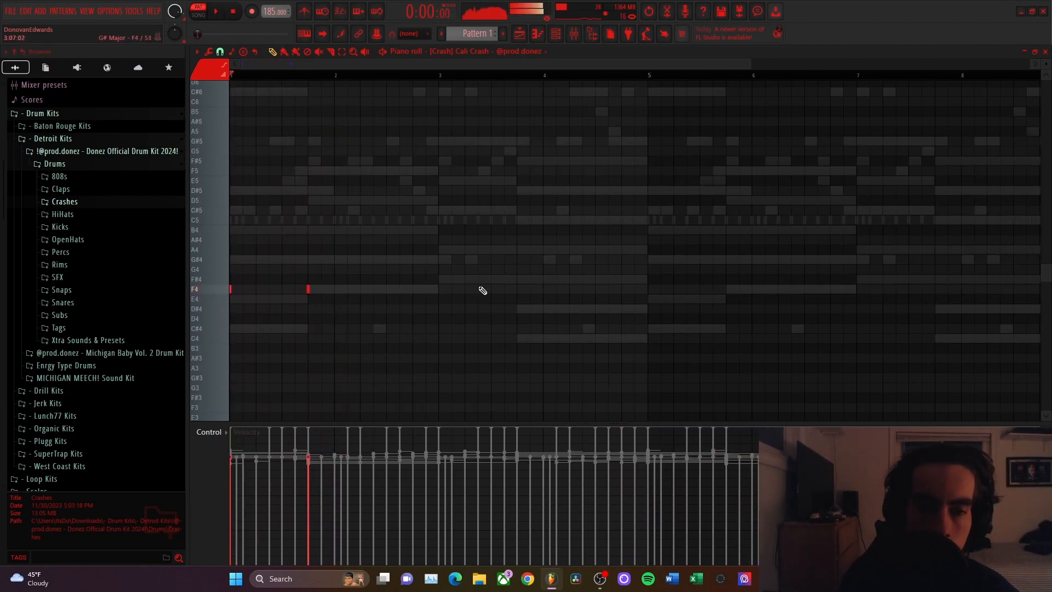
click(1045, 52)
- Adjust the Cali Crash sample's time-stretching time and mode and listen to it with the beat
click(378, 300)
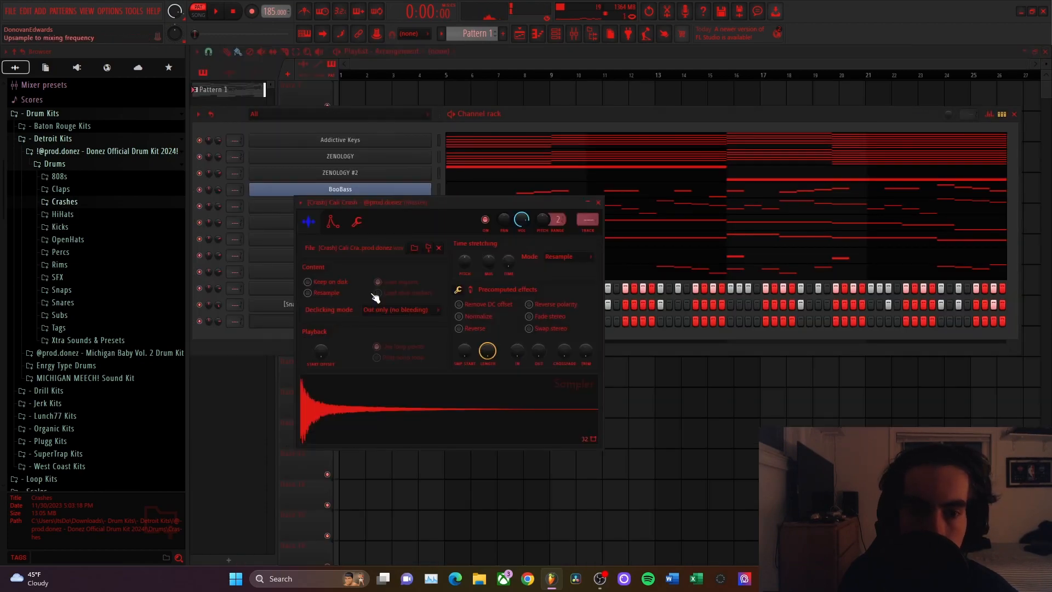
right_click(506, 260)
click(528, 288)
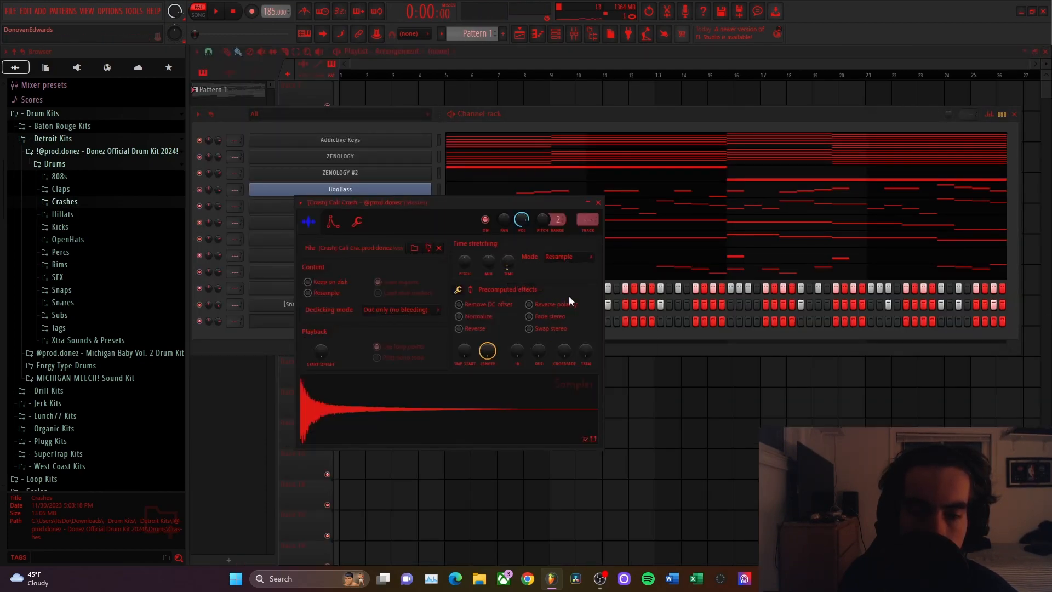
click(598, 202)
click(407, 322)
click(559, 257)
click(565, 287)
key(space)
click(598, 202)
- Duplicate the Cali Crash notes of bars 1 and 2 three times to fill bars 3 to 8
right_click(378, 322)
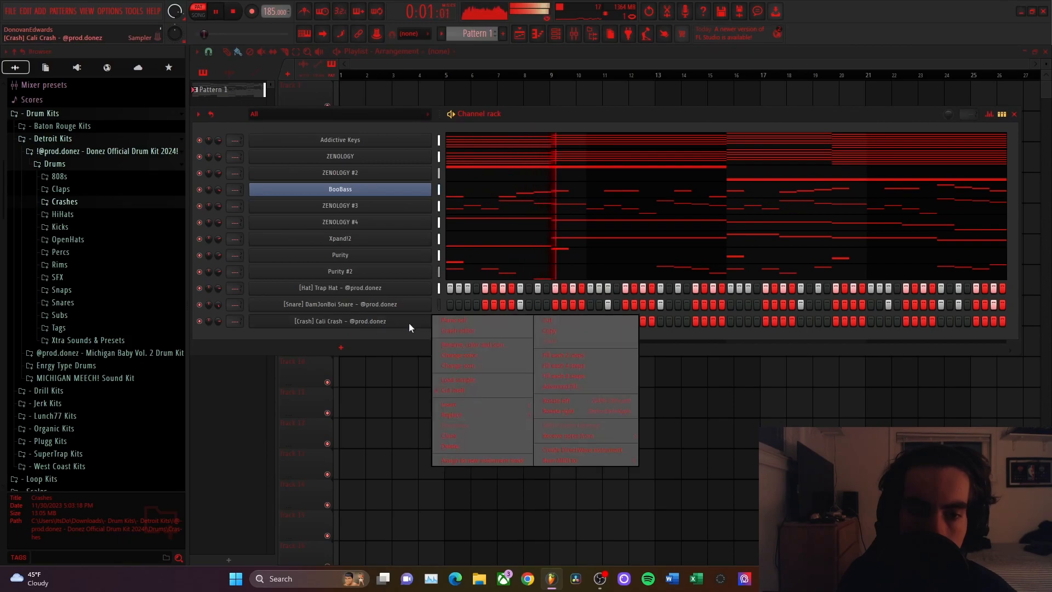
click(454, 325)
key(space)
drag(441, 77, 232, 80)
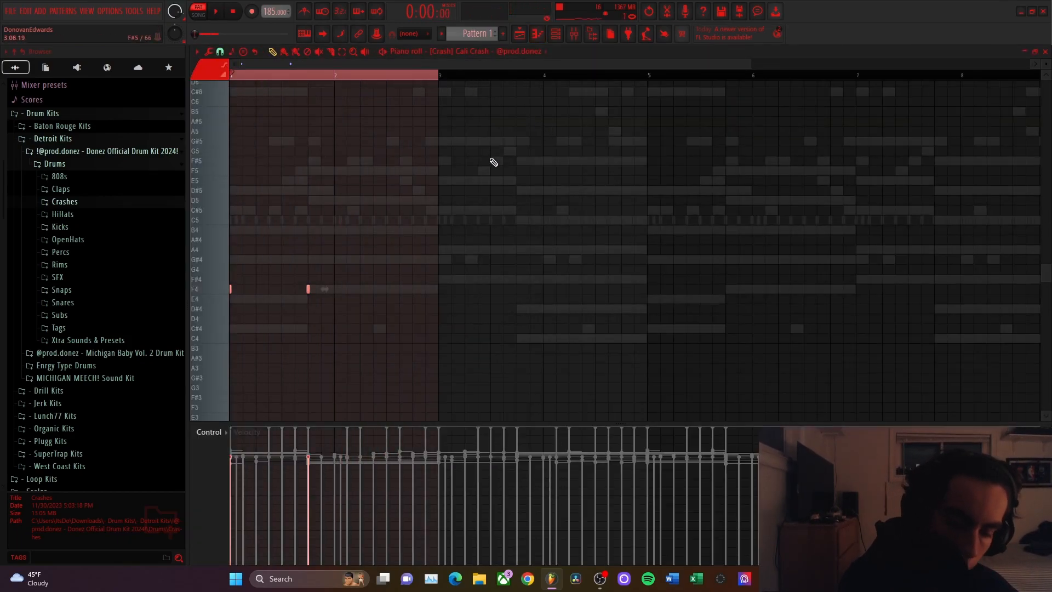
key(ctrl+b)
key(ctrl+b)
key(ctrl+b)
ctrl+click(671, 78)
key(space)
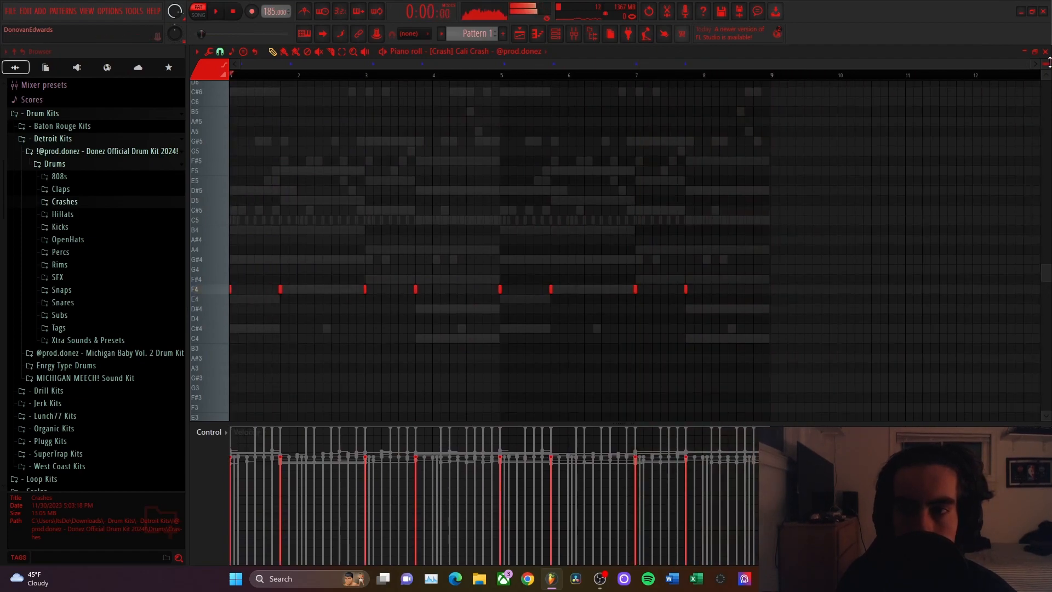
key(F7)
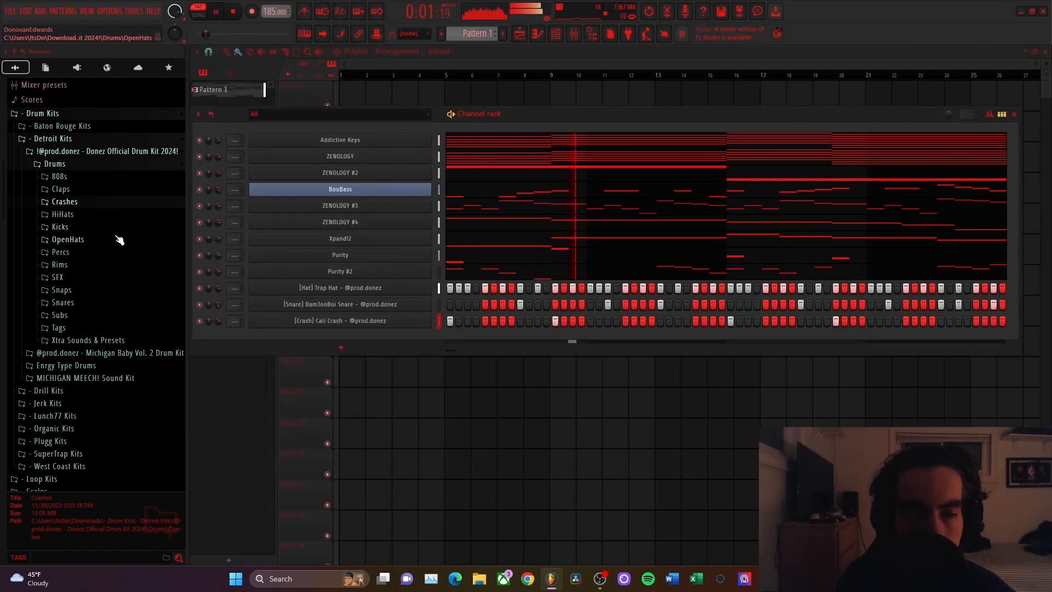
key(space)
- Add the Clave sample from the kit's Percs folder as a new channel and set it to cut itself
click(102, 251)
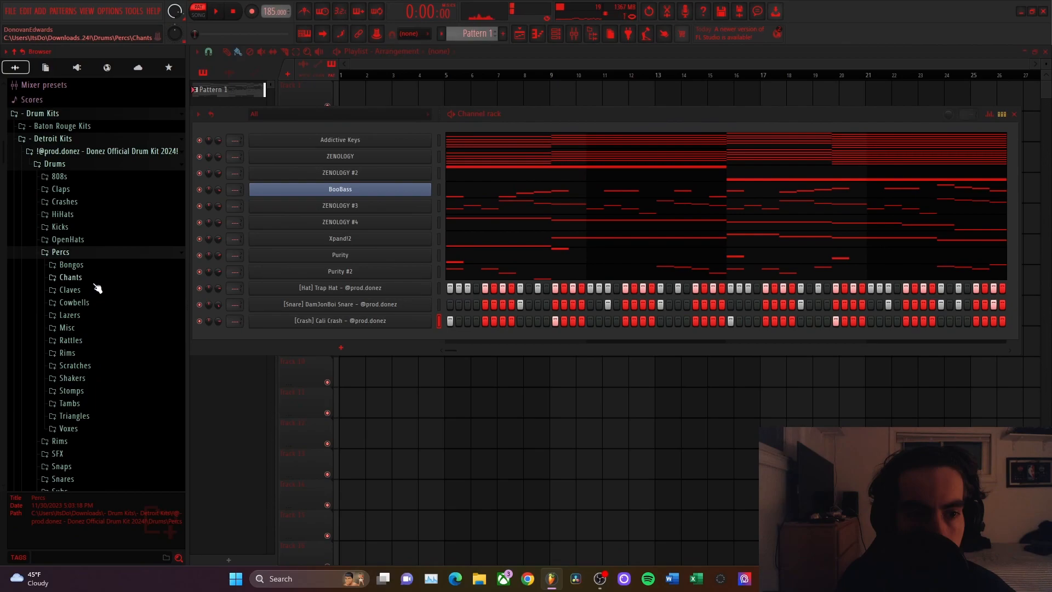
click(98, 289)
drag(116, 303, 328, 342)
right_click(337, 333)
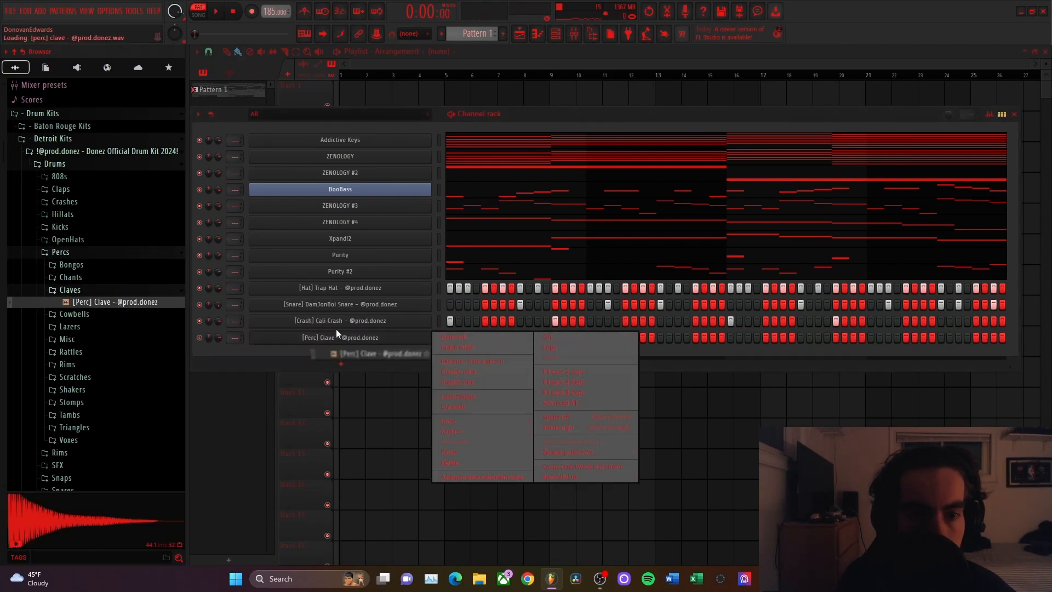
click(450, 406)
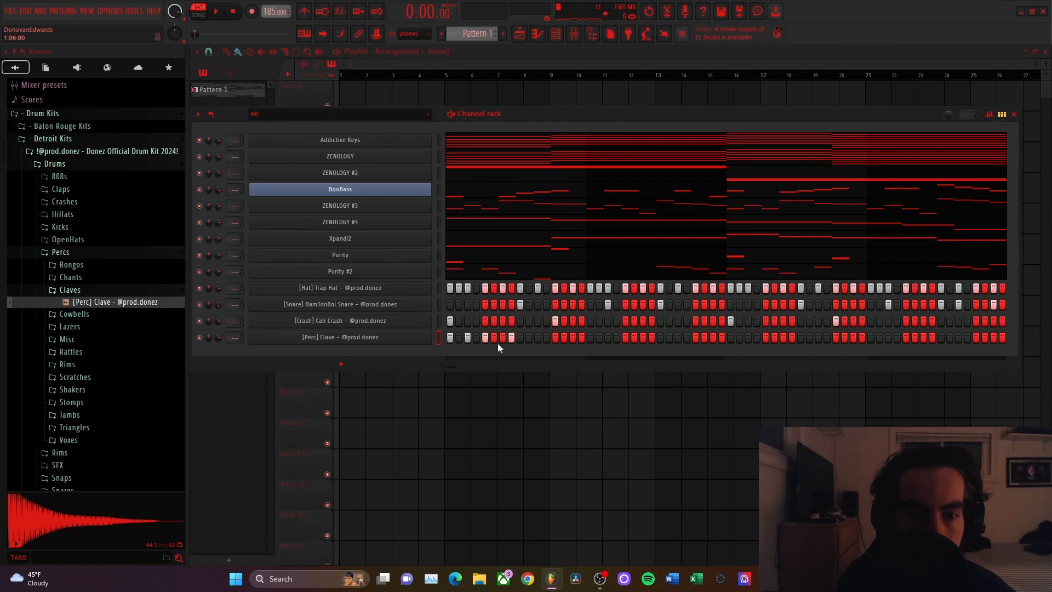
- Transpose the four clave notes at the start of bar 1 to C#5 and listen to them
right_click(439, 334)
click(451, 337)
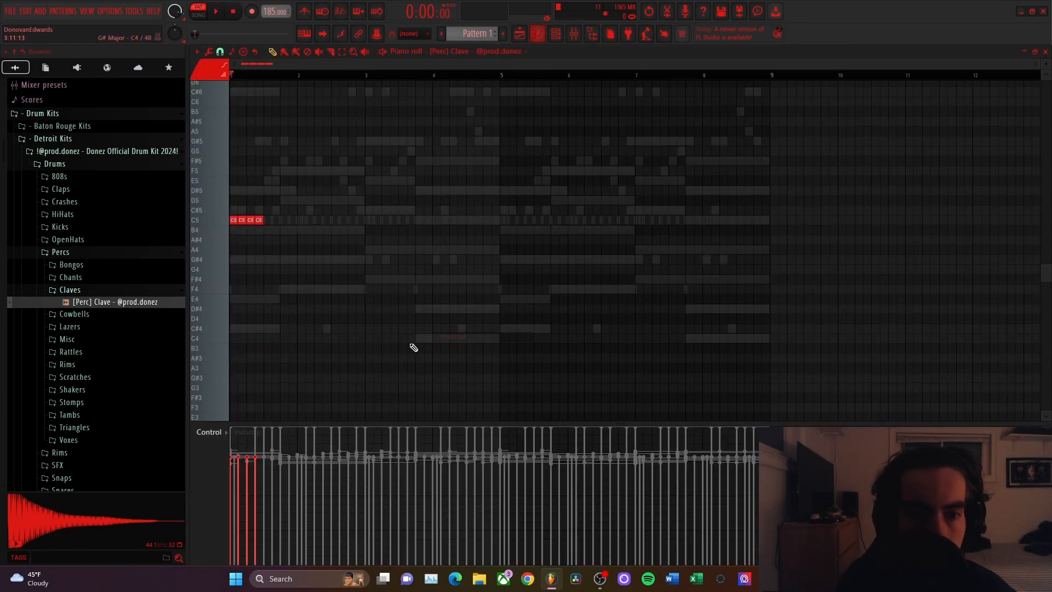
key(ctrl+Down)
key(ctrl+Up)
key(space)
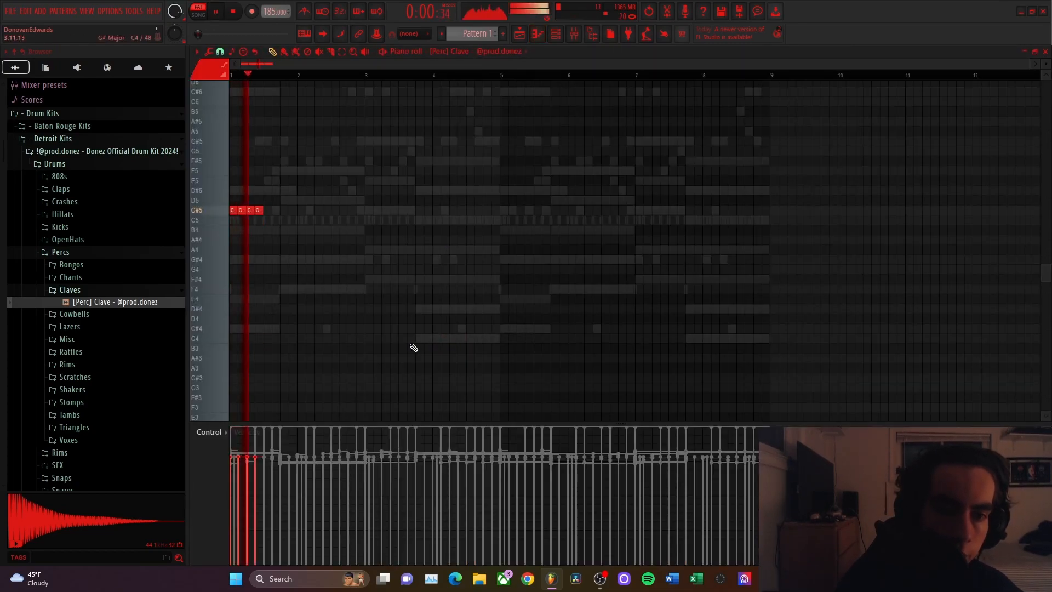
key(space)
- Duplicate the clave notes into bar 5 and lower the copies by an octave
key(ctrl+b)
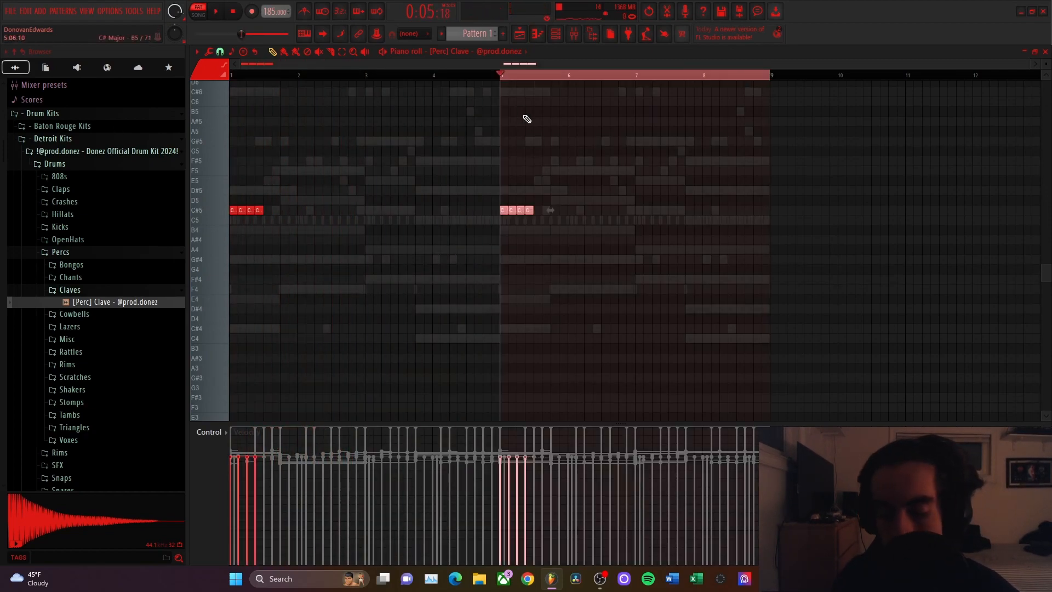
key(ctrl+Down)
ctrl+click(529, 78)
key(space)
key(space)
click(1045, 51)
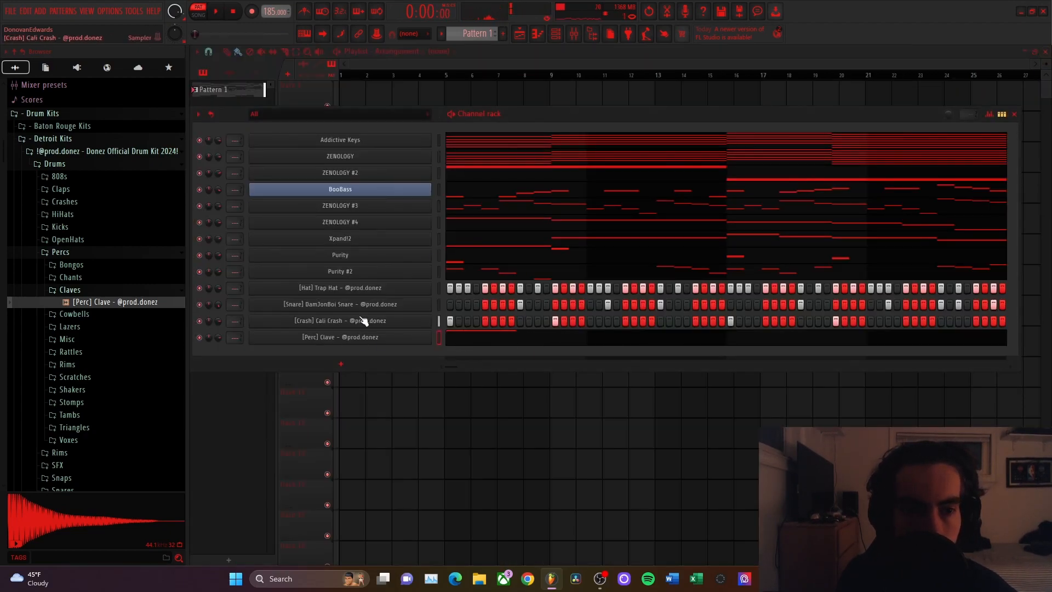
- Add Lazer 3 from the Percs folder's Lazers as a new channel with four hits at the start of bar 3
click(109, 289)
scroll(129, 294, down, 2)
click(82, 245)
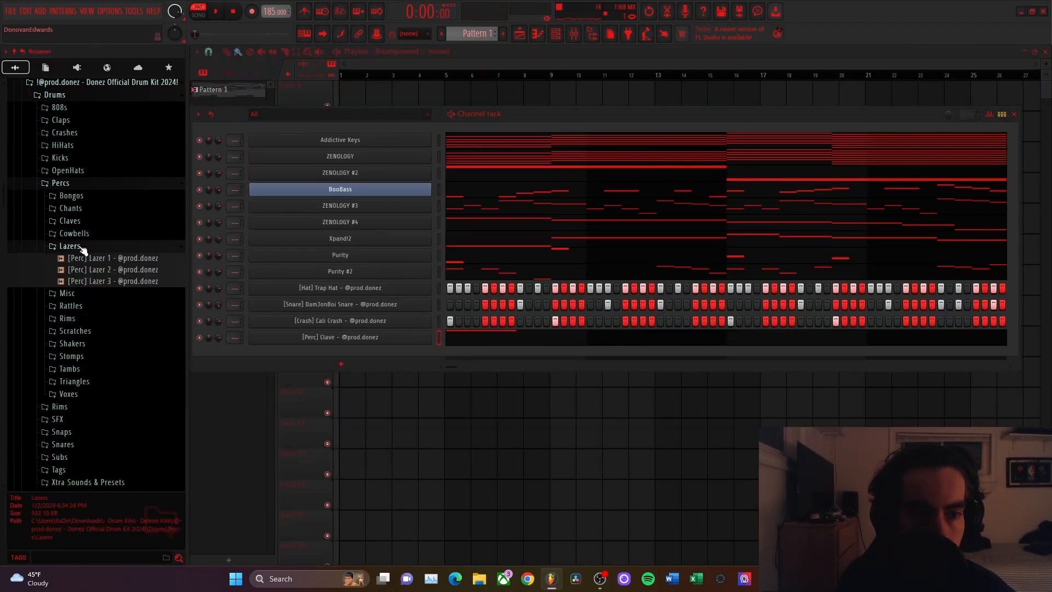
drag(112, 282, 752, 372)
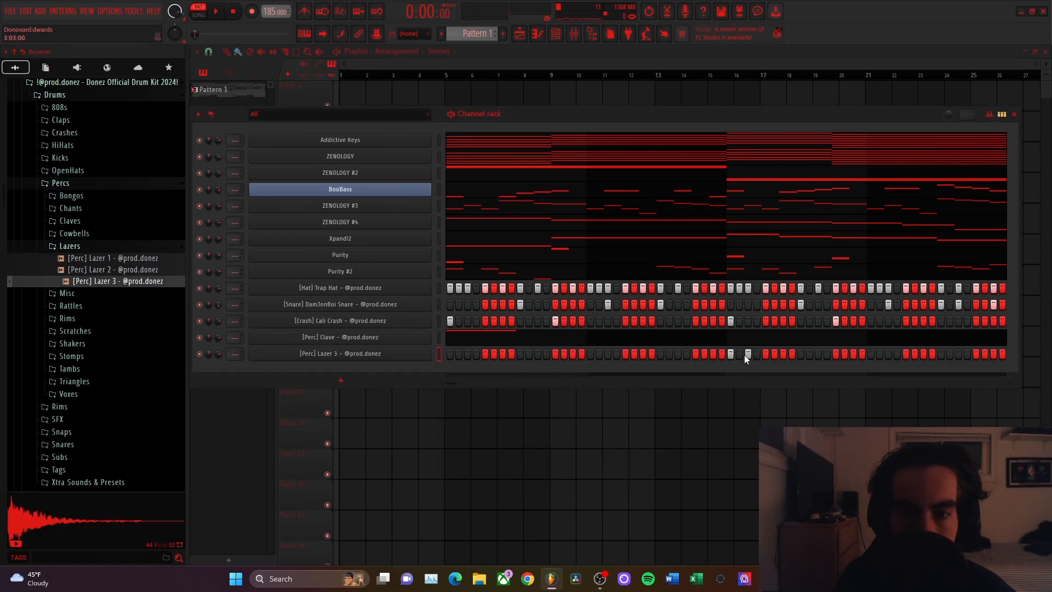
- Transpose the four Lazer 3 notes to C#5 and play them from bar 3
right_click(449, 350)
click(450, 353)
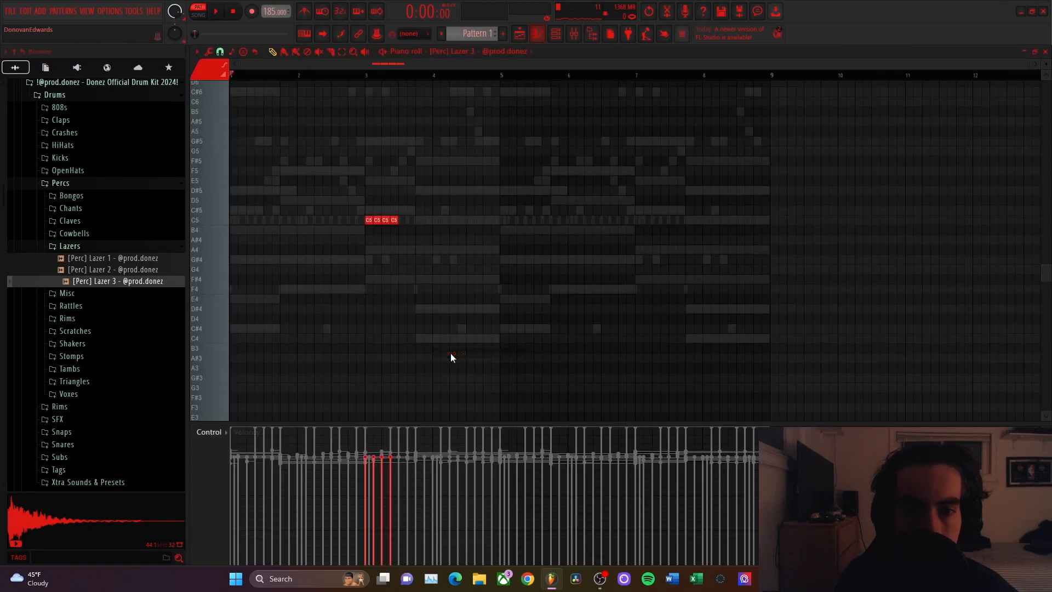
key(shift+Down)
key(shift+Down)
key(shift+Down)
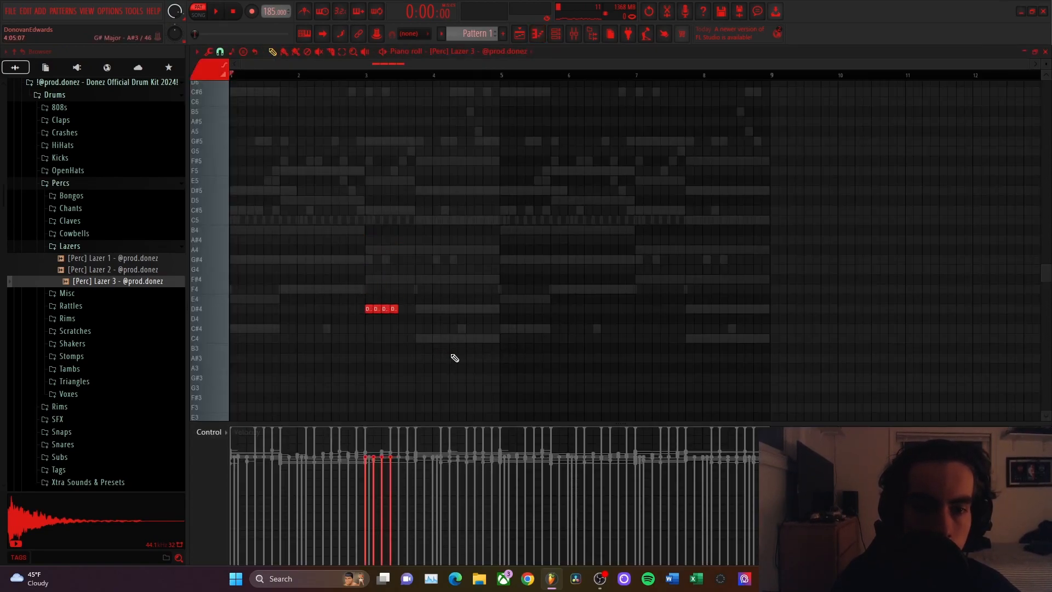
key(shift+Down)
key(shift+Down)
key(ctrl+Up)
key(space)
click(366, 77)
key(space)
- Duplicate the Lazer 3 hits from bar 3 into bar 7, lower the copies an octave to C#4 and listen back
drag(500, 77, 231, 77)
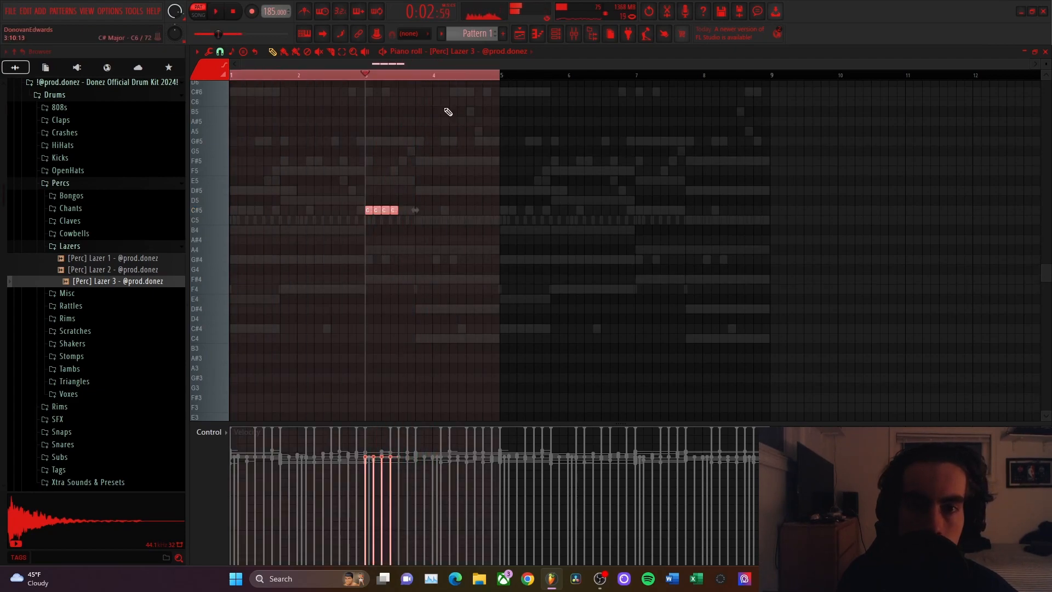
key(ctrl+b)
key(ctrl+Down)
key(ctrl+d)
click(637, 77)
key(space)
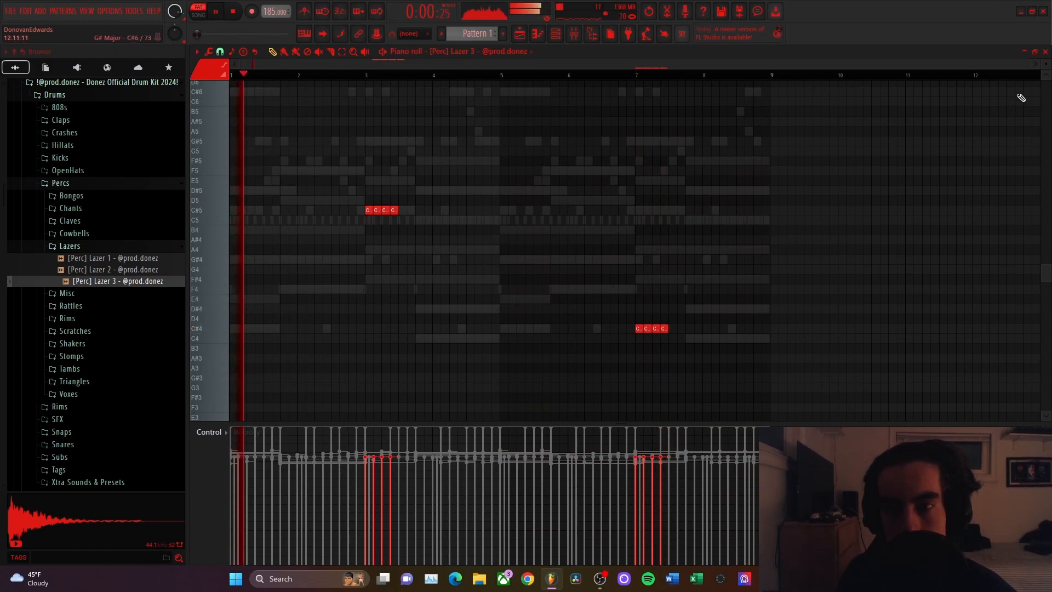
click(1045, 52)
key(space)
- Add Rim 2 from the Percs folder's Rims as a new channel with Cut itself on
click(110, 248)
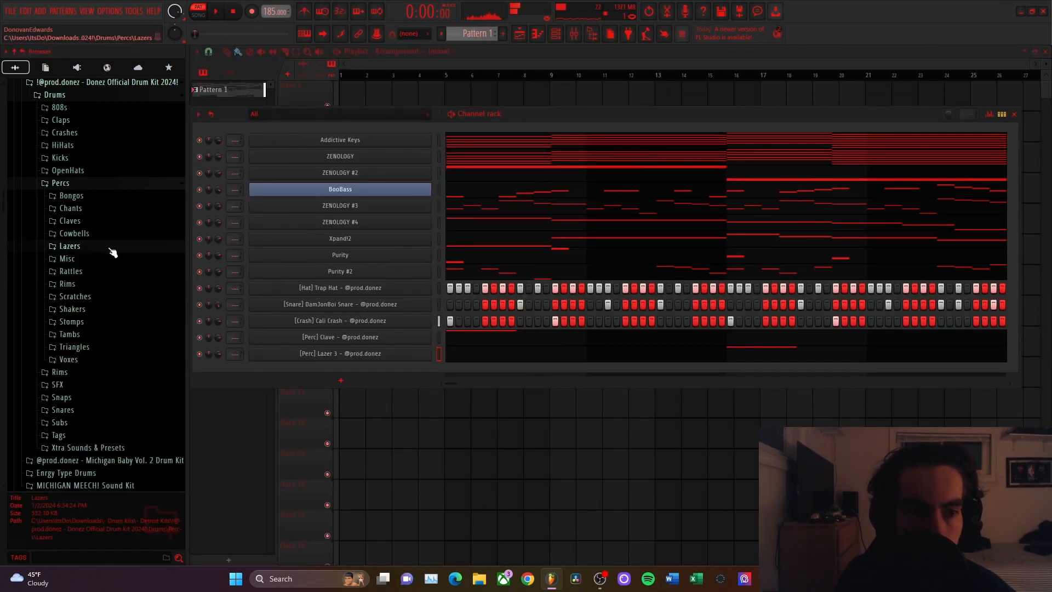
click(94, 286)
click(117, 308)
drag(117, 308, 328, 372)
right_click(433, 366)
click(461, 439)
- Place four Rim 2 hits on every other step in the second half of bar 4
key(space)
click(939, 371)
click(957, 373)
click(976, 371)
click(992, 370)
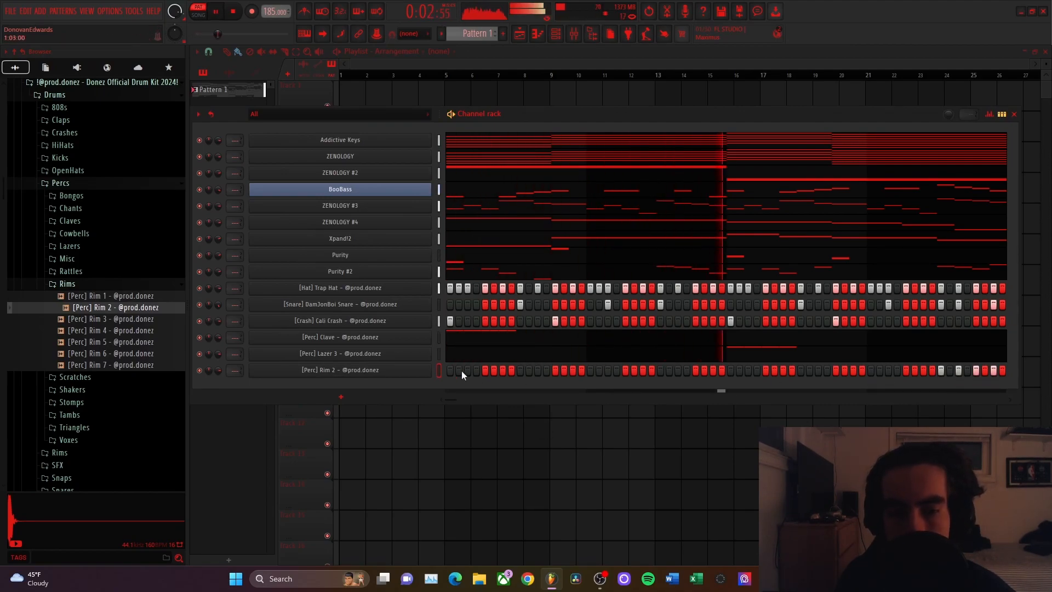
- Duplicate the four Rim 2 hits from bar 4 into bar 8 and play the pattern
right_click(430, 370)
click(466, 372)
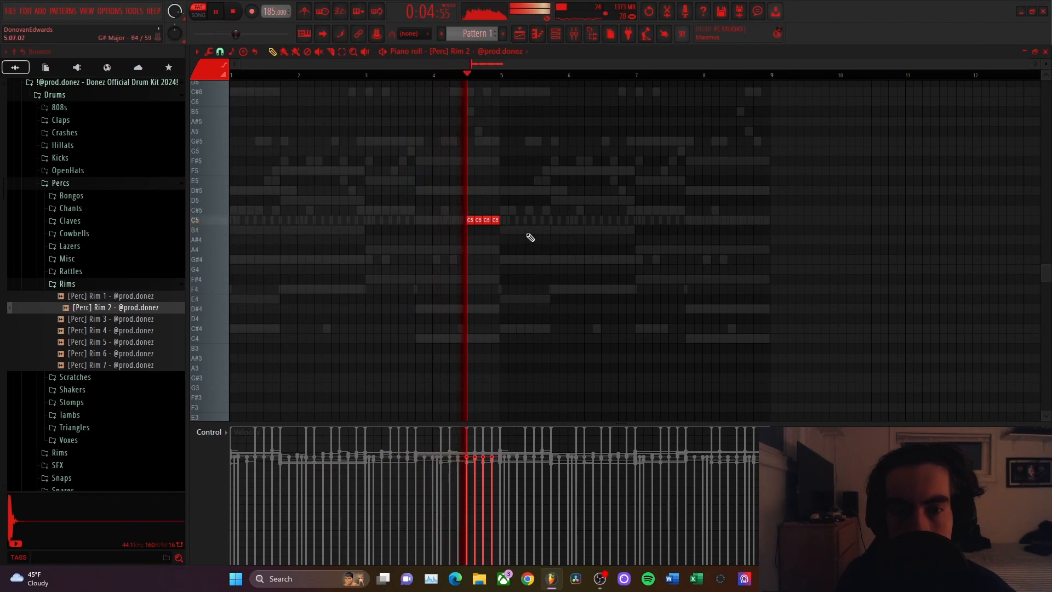
key(space)
drag(501, 75, 232, 75)
key(ctrl+b)
key(ctrl+d)
key(space)
click(1044, 52)
key(space)
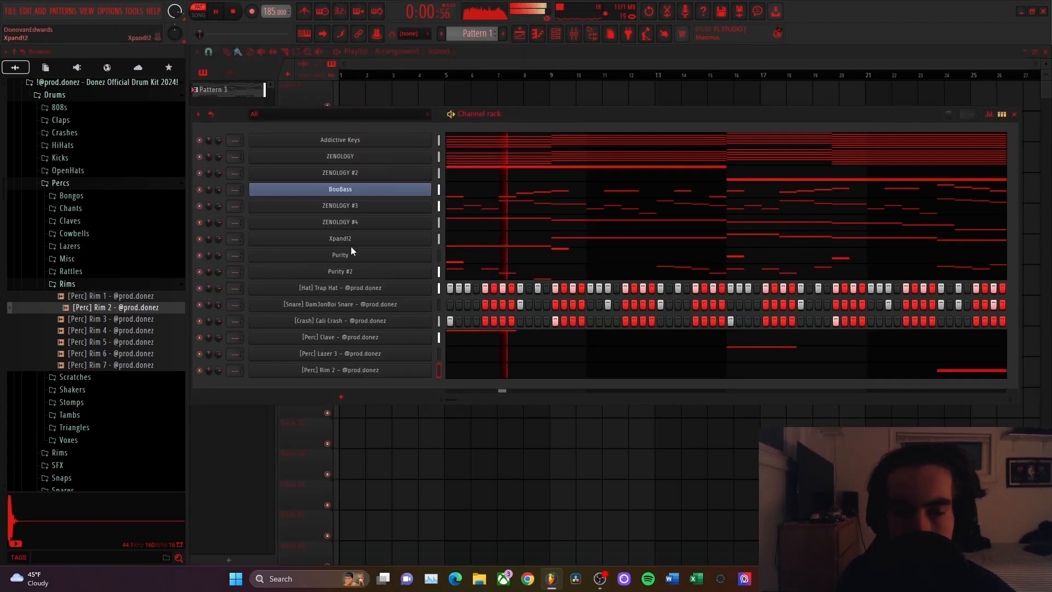
- Add RnB Tri Short from the Percs folder's Triangles as a new channel and play the pattern
click(112, 284)
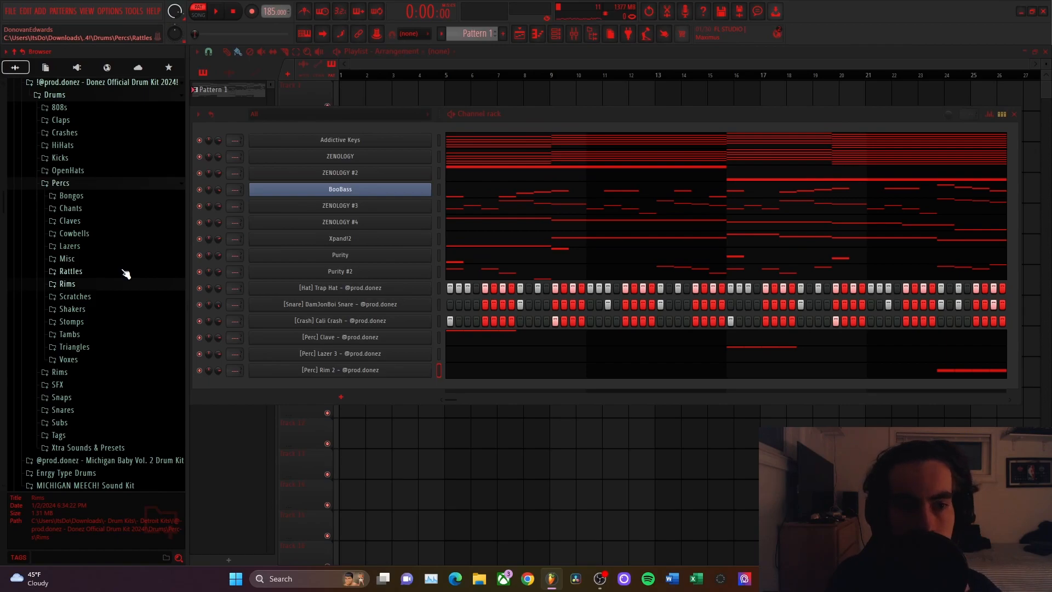
click(74, 347)
click(120, 371)
drag(121, 371, 464, 457)
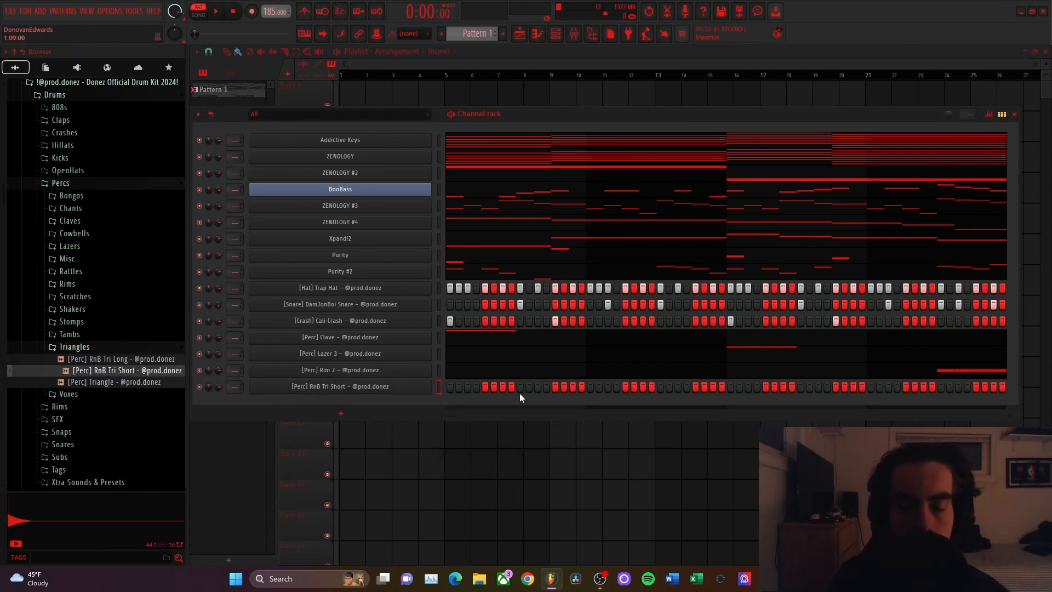
key(space)
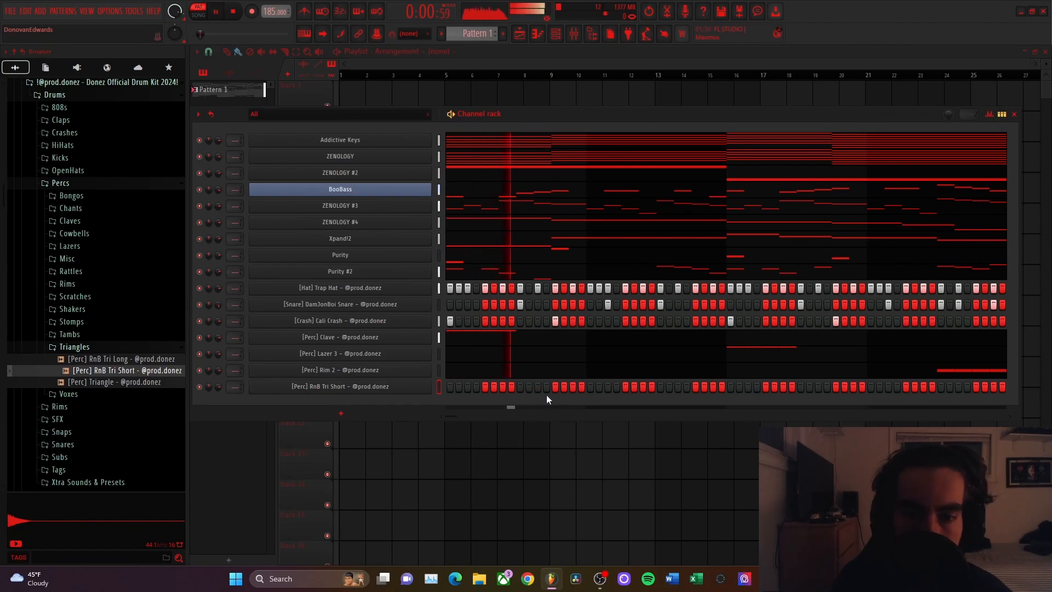
- Build a five-hit RnB Tri Short pattern on A4 from late bar 1 into bar 2 and duplicate it four bars on
right_click(398, 389)
click(454, 385)
key(space)
drag(231, 76, 501, 80)
key(ctrl+b)
key(ctrl+d)
key(space)
key(space)
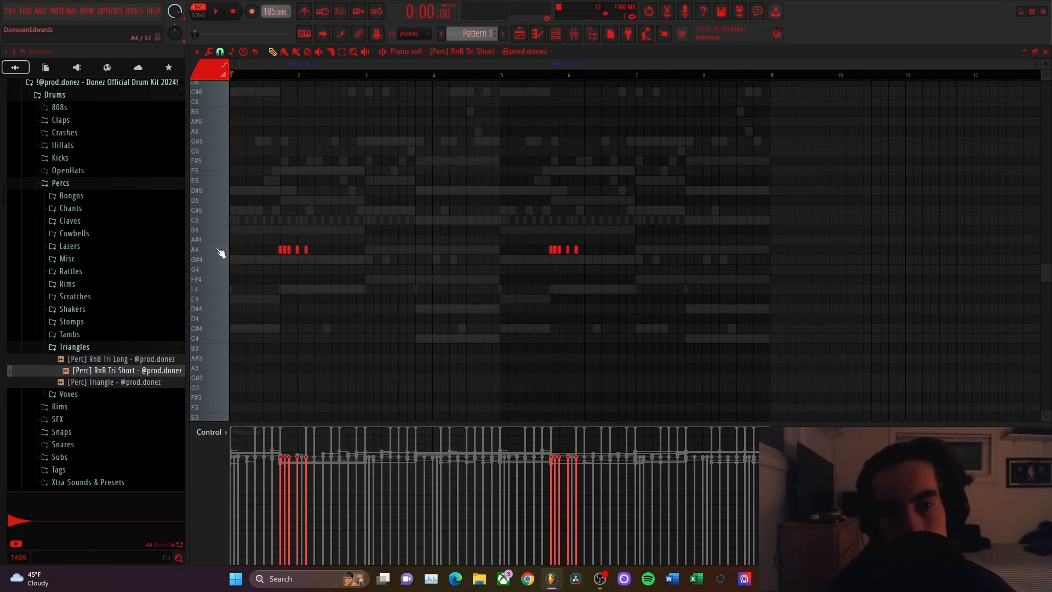
- Try the duplicated triangle hits in bars 5 and 6 an octave higher, at A5
key(space)
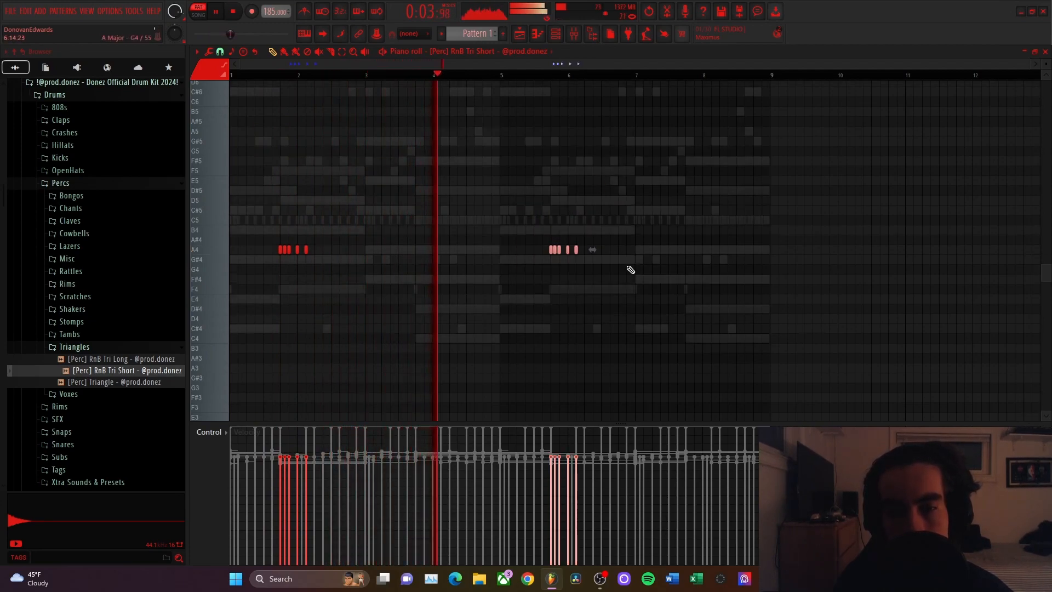
key(ctrl+Up)
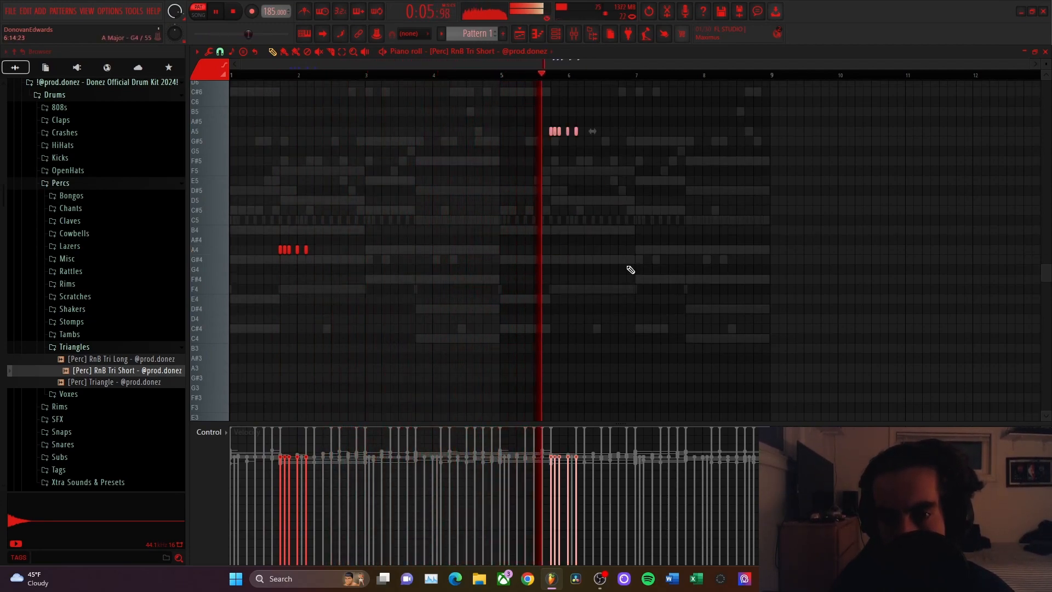
key(ctrl+z)
key(space)
- Apply legato to all the triangle hits and play the pattern
key(ctrl+l)
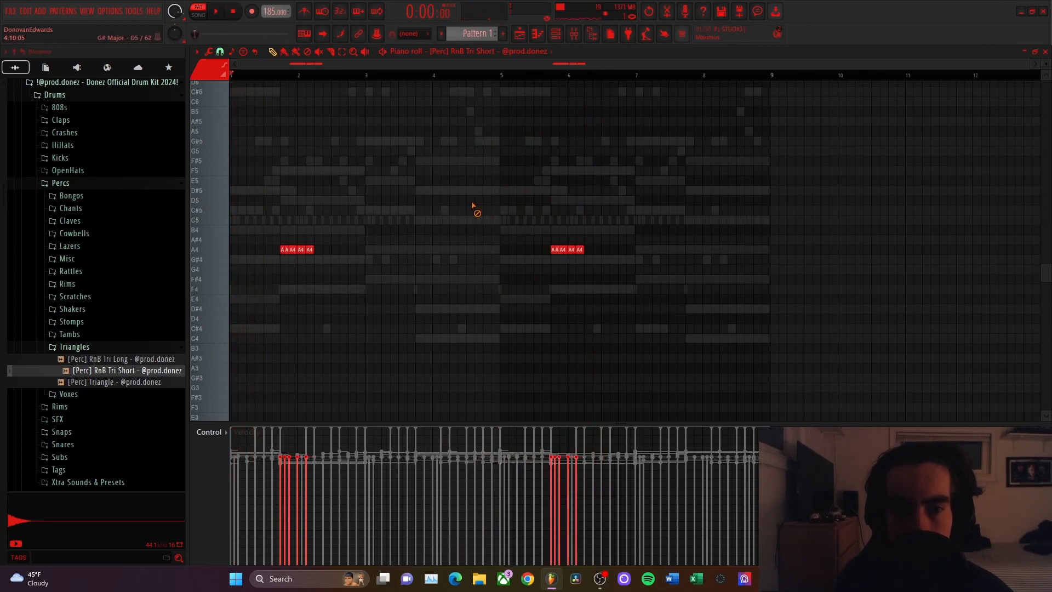
key(space)
click(1044, 52)
key(space)
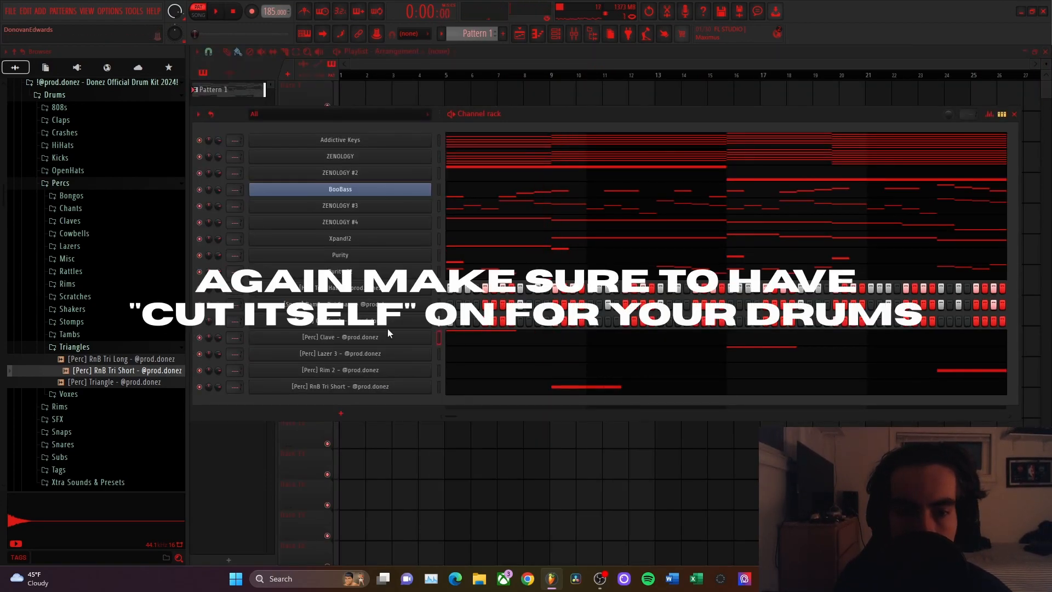
- Check the Cut itself setting on the hat, snare, crash and percussion channels
right_click(392, 293)
right_click(389, 305)
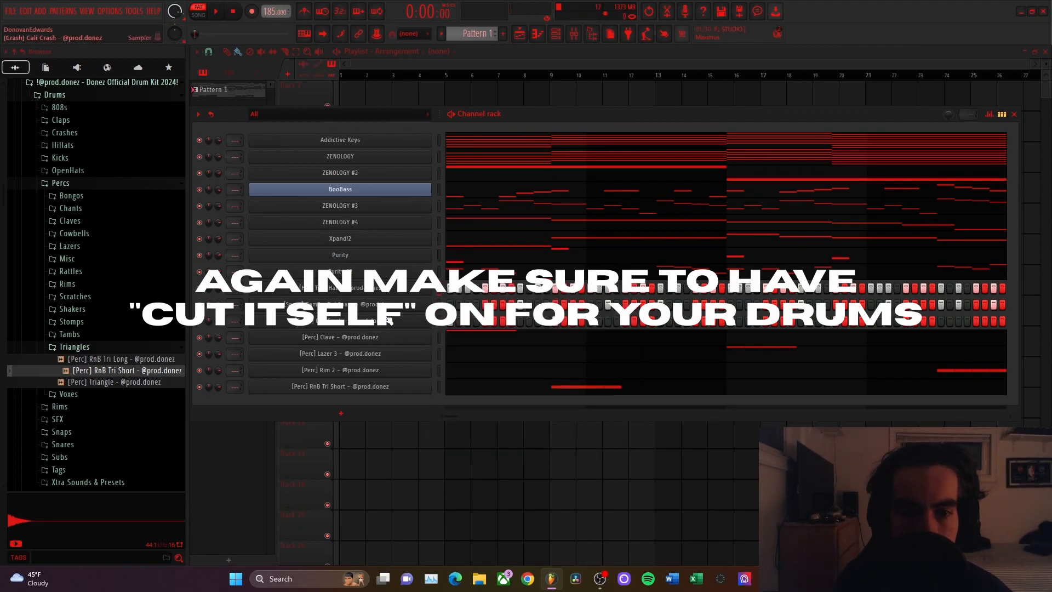
right_click(385, 321)
right_click(379, 335)
right_click(383, 352)
right_click(383, 341)
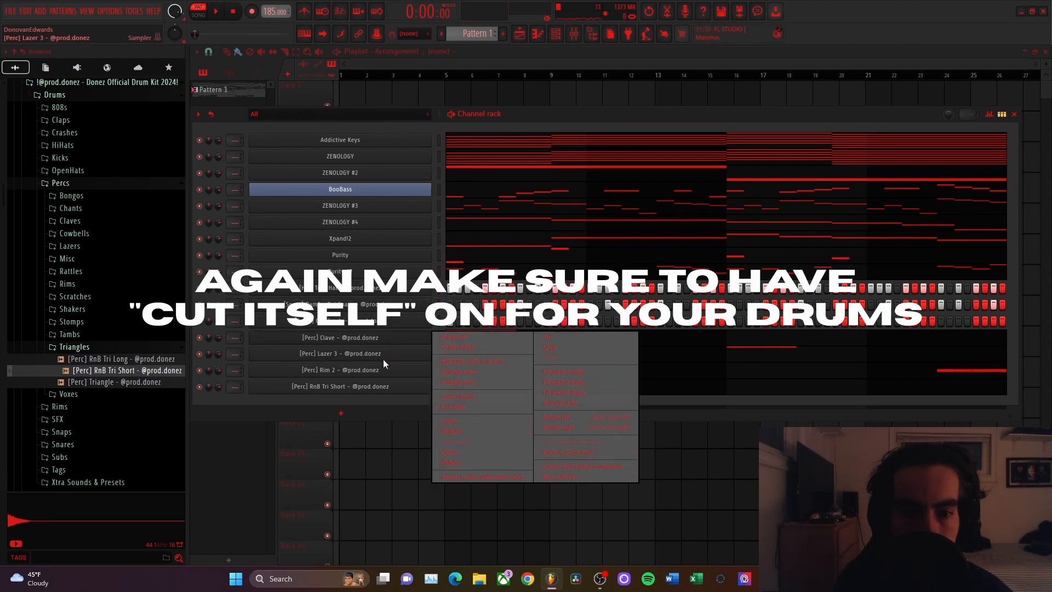
right_click(383, 357)
right_click(388, 375)
right_click(388, 384)
right_click(384, 373)
click(322, 375)
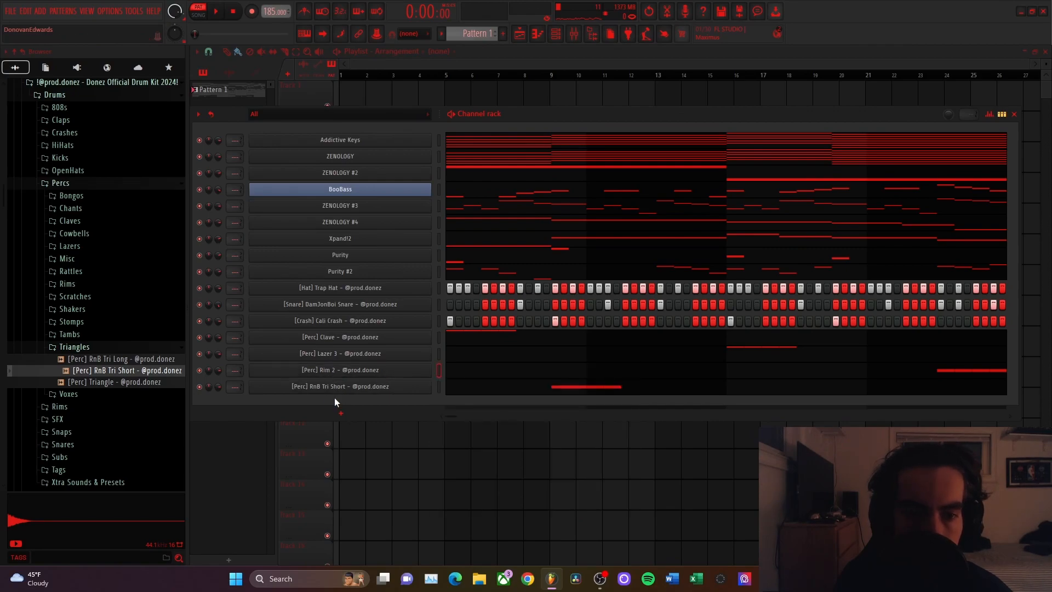
- Audition the sounds in the SFX folder's Hits and add Detroit Hit as a new channel
click(77, 183)
click(57, 208)
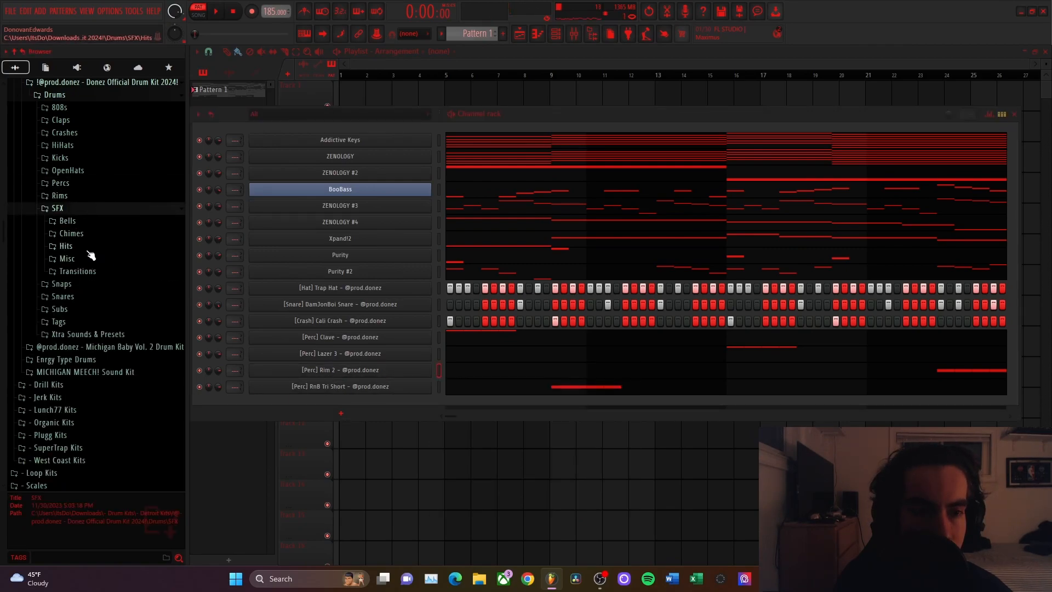
click(83, 246)
click(118, 270)
mouse_move(119, 271)
mouse_down()
mouse_move(165, 271)
mouse_move(124, 271)
mouse_up()
drag(125, 258, 356, 406)
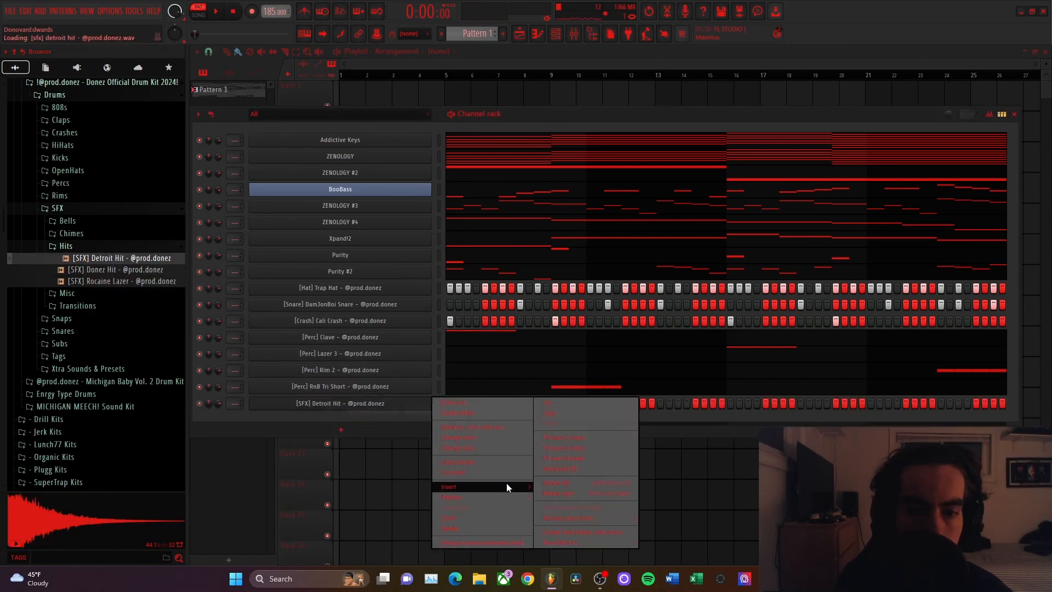
mouse_move(454, 435)
mouse_down()
mouse_move(491, 437)
mouse_move(450, 437)
mouse_up()
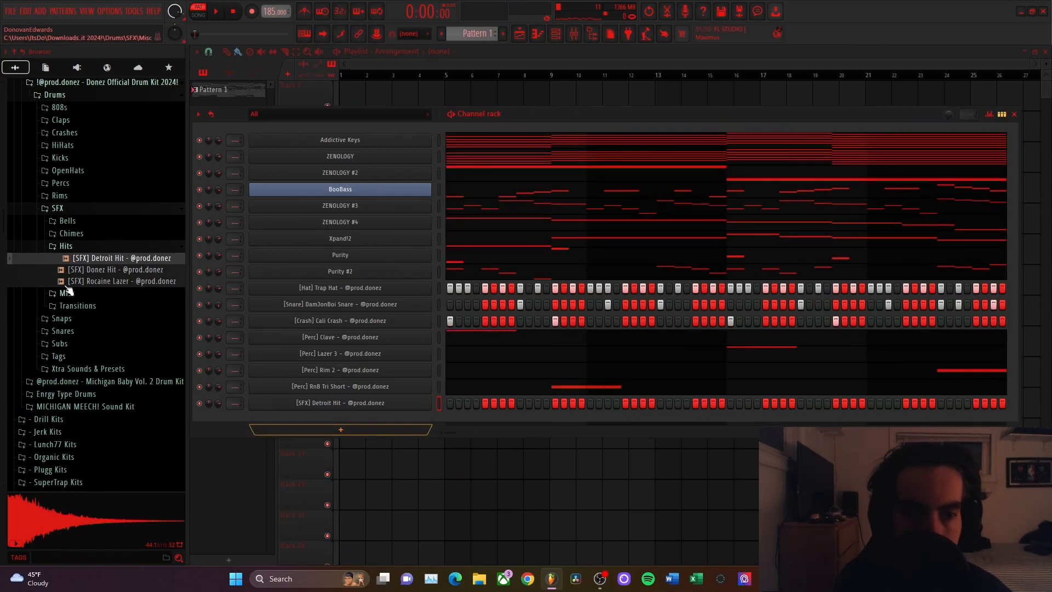
- Add RnB Chimes from the SFX folder's Chimes as a new channel with Cut itself on and a hit on step 1
click(77, 248)
click(77, 271)
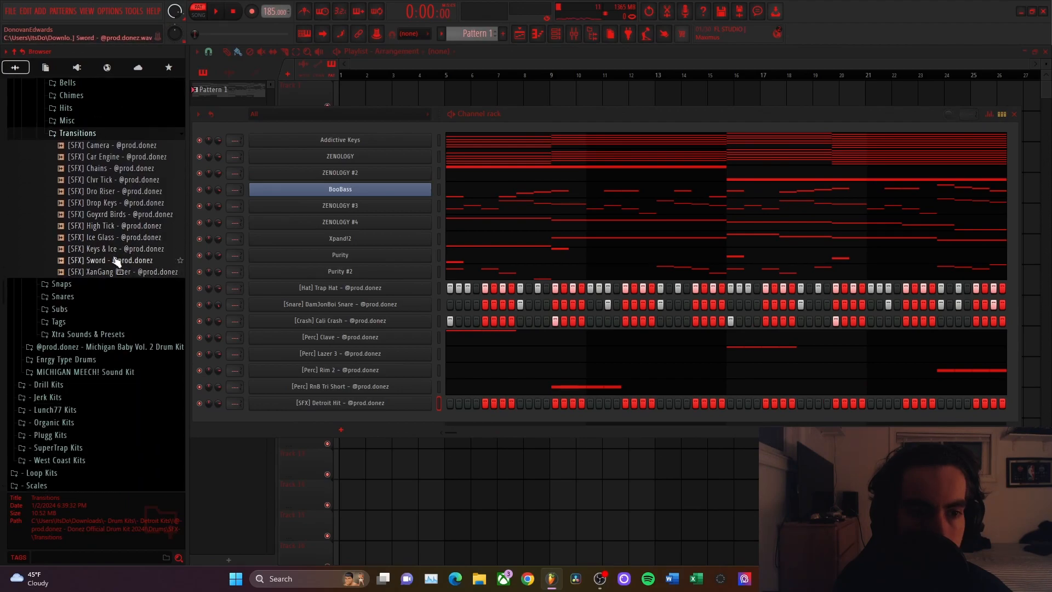
click(74, 134)
click(77, 164)
click(112, 188)
drag(112, 176, 350, 421)
right_click(350, 419)
click(454, 480)
click(450, 421)
right_click(385, 403)
click(383, 406)
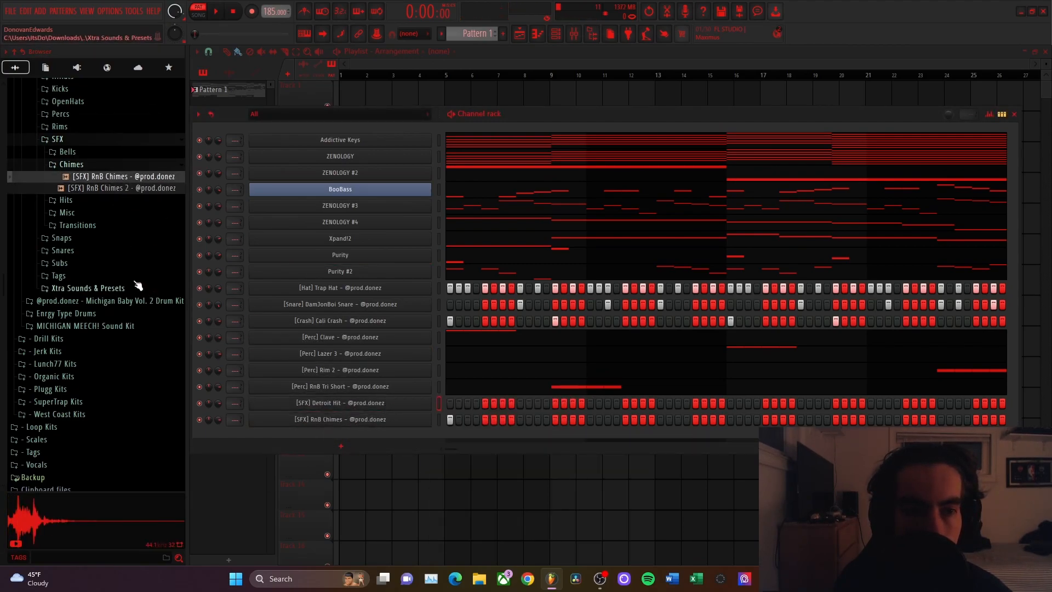
- Add Goyxrd Birds from the SFX folder's Transitions as a new channel with Cut itself on and a hit on step 1
click(79, 164)
click(88, 202)
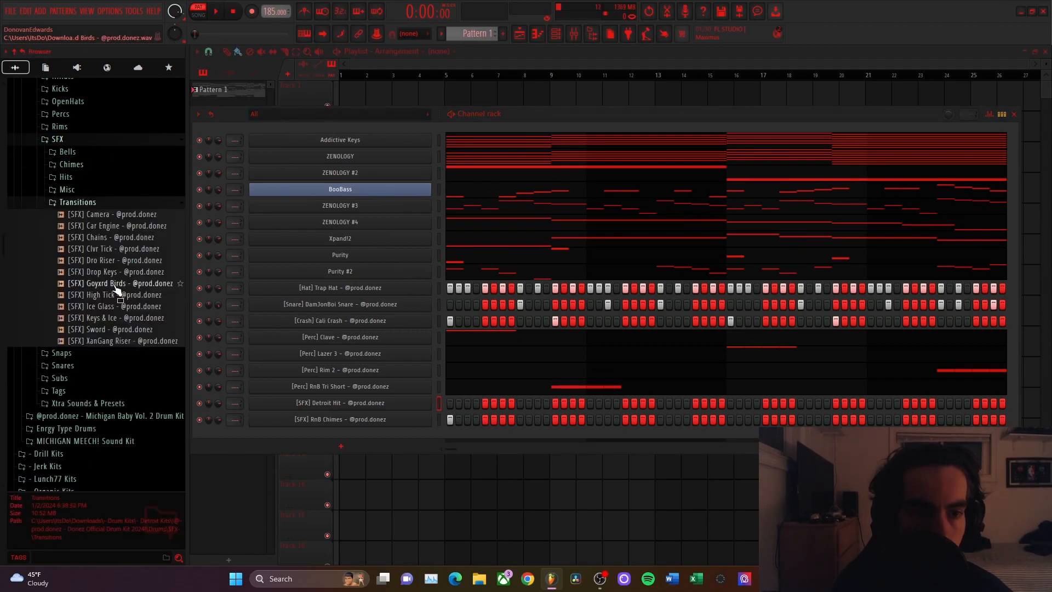
drag(116, 282, 375, 441)
right_click(381, 438)
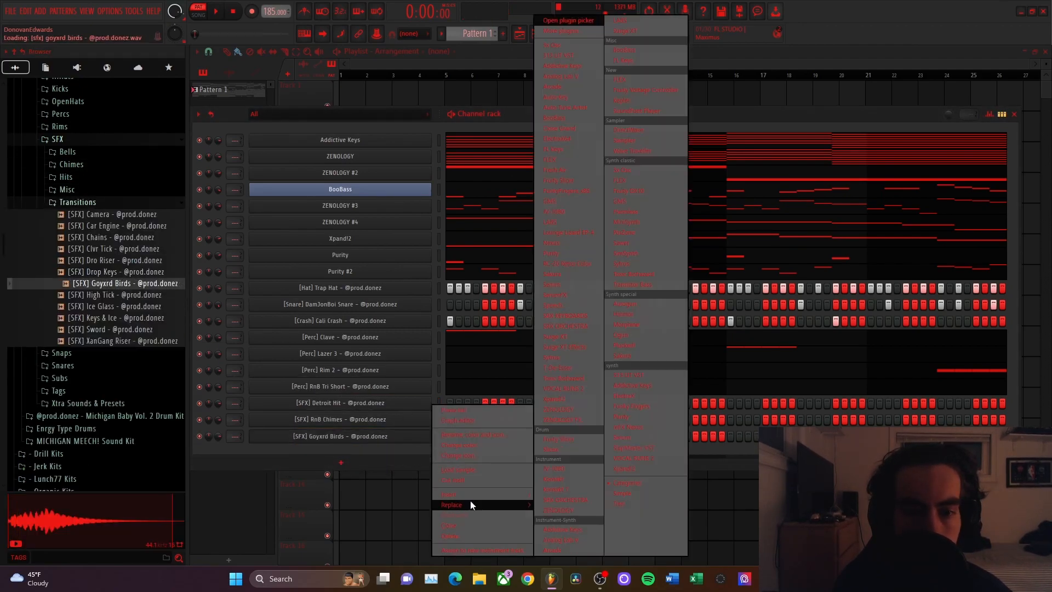
click(460, 482)
click(450, 437)
- Turn off loop points for the Goyxrd Birds sample and play the pattern
click(426, 439)
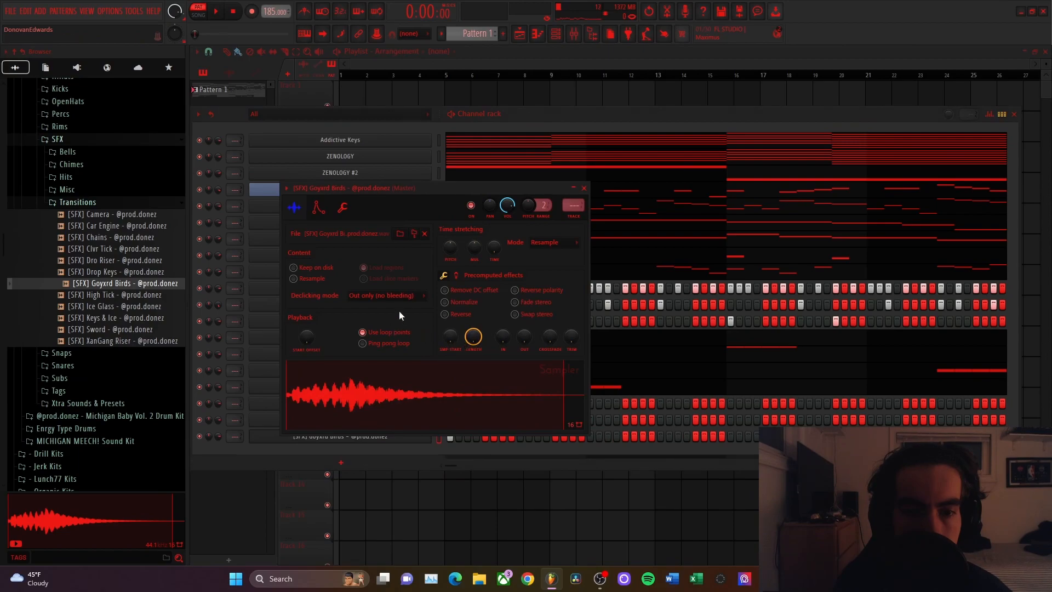
key(space)
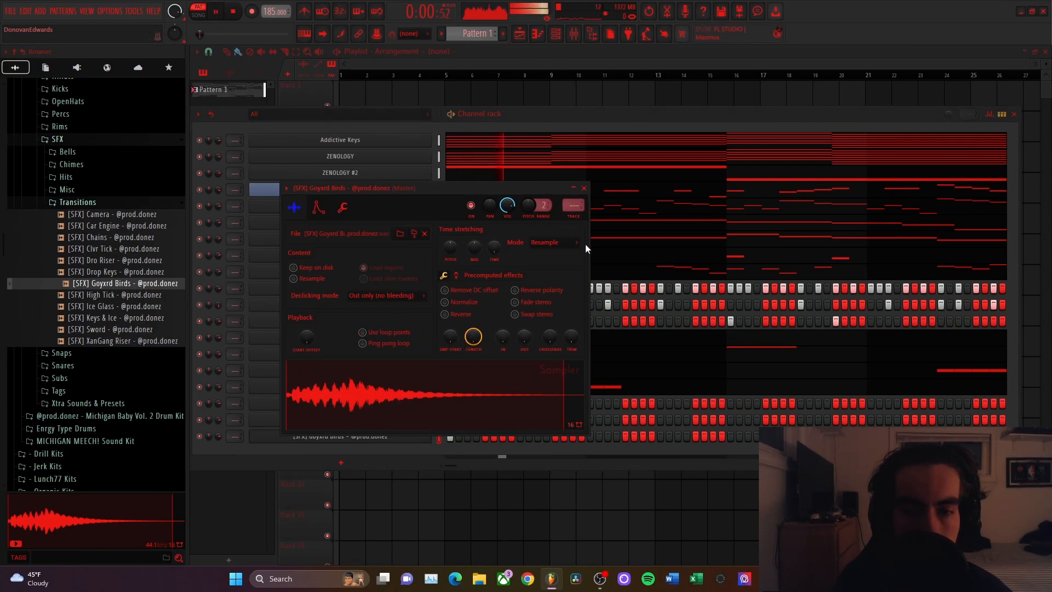
click(583, 188)
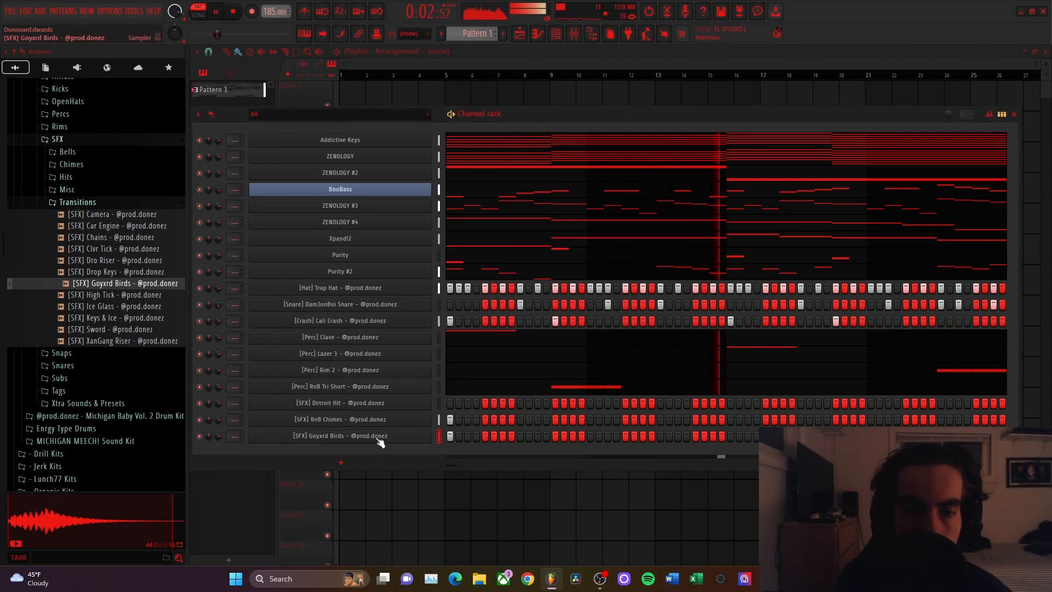
click(128, 202)
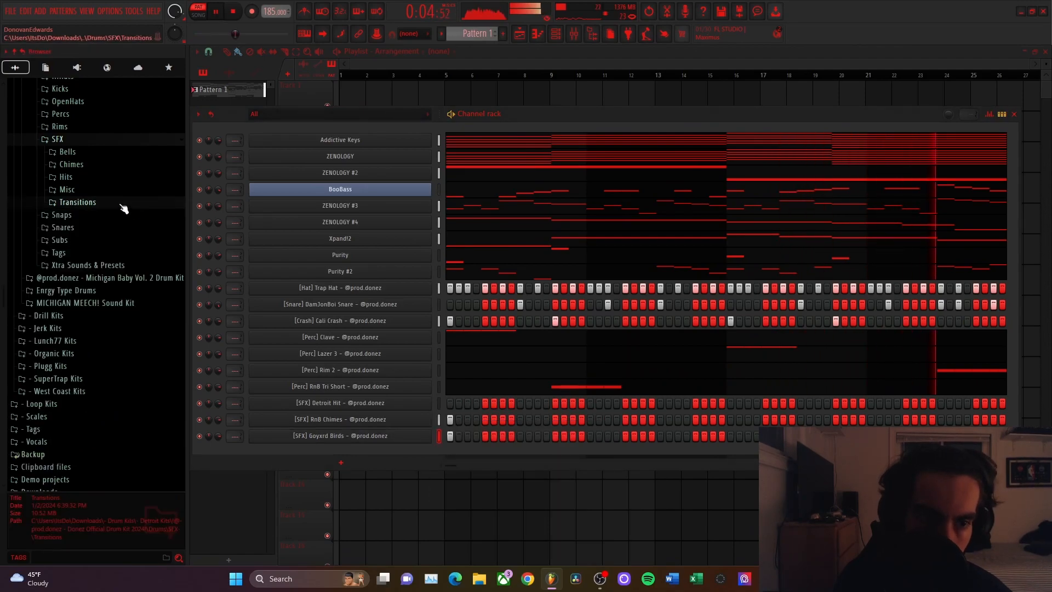
click(87, 139)
key(space)
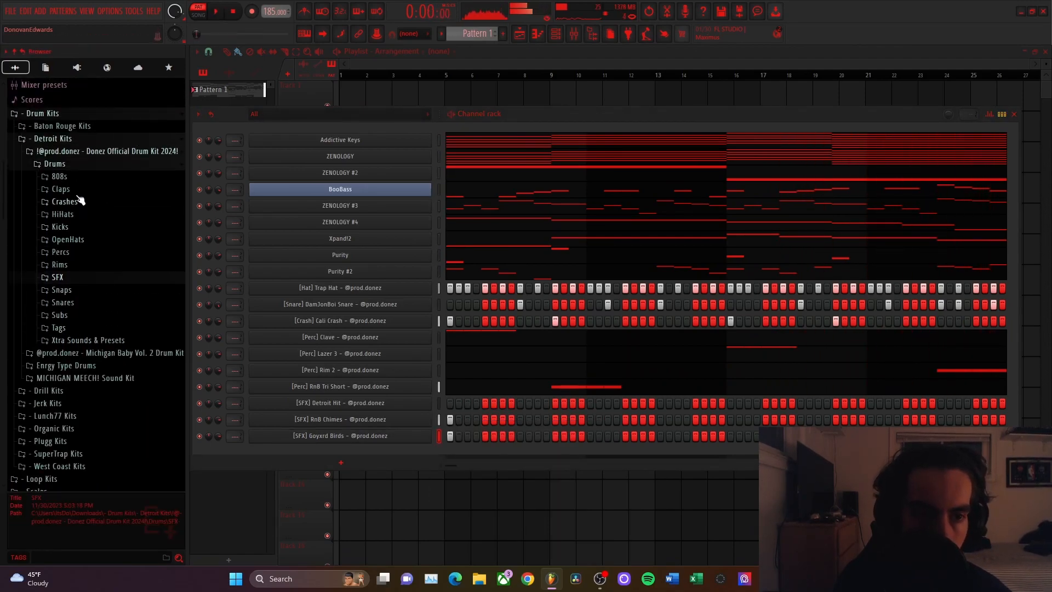
- Add Spinz 808 from the 808s folder as a new channel with Cut itself on
click(87, 189)
click(82, 177)
scroll(132, 263, down, 6)
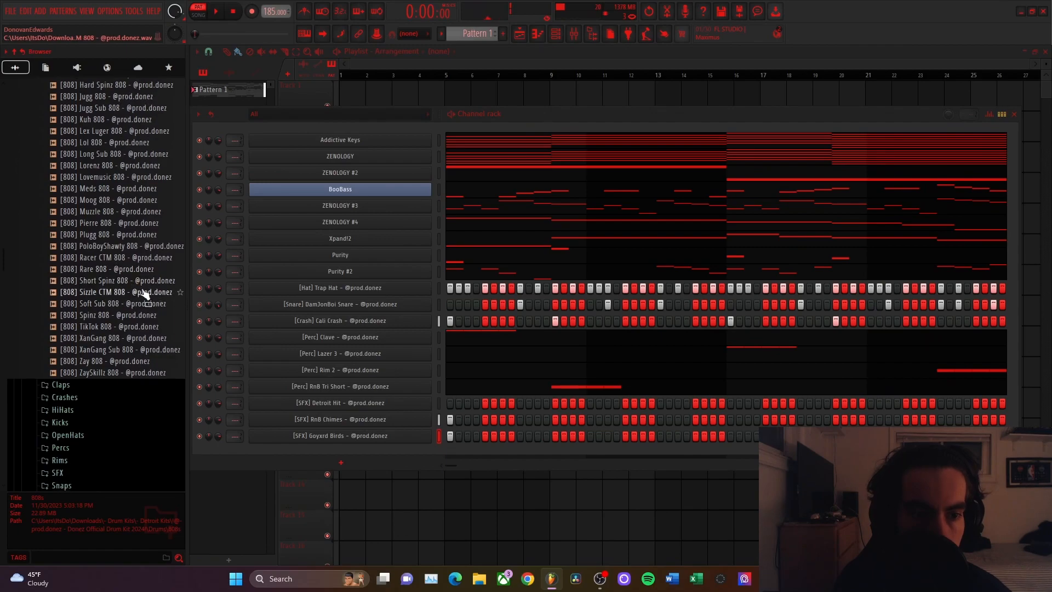
drag(117, 315, 384, 467)
right_click(375, 453)
click(441, 479)
- Give Spinz 808 a quick fade-out and enable its volume envelope with hold time at 100% and the other stages at zero
click(412, 453)
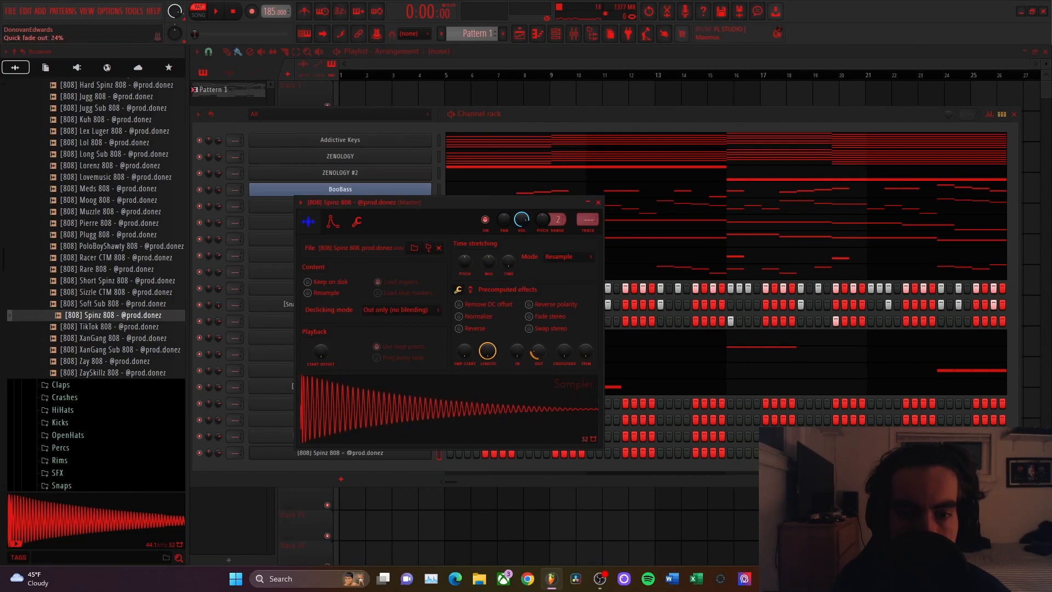
click(332, 222)
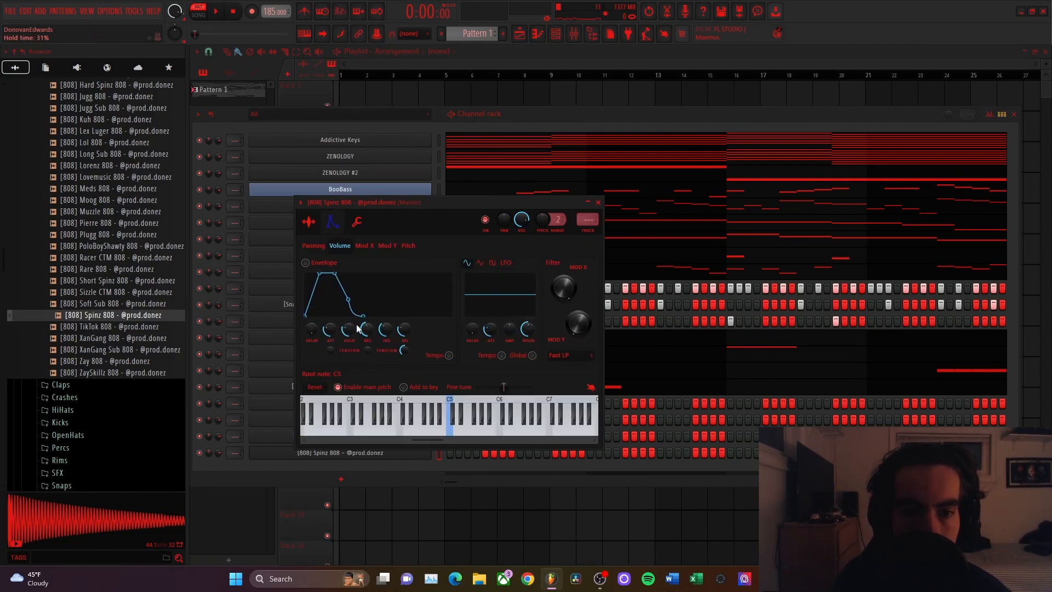
drag(332, 320, 336, 324)
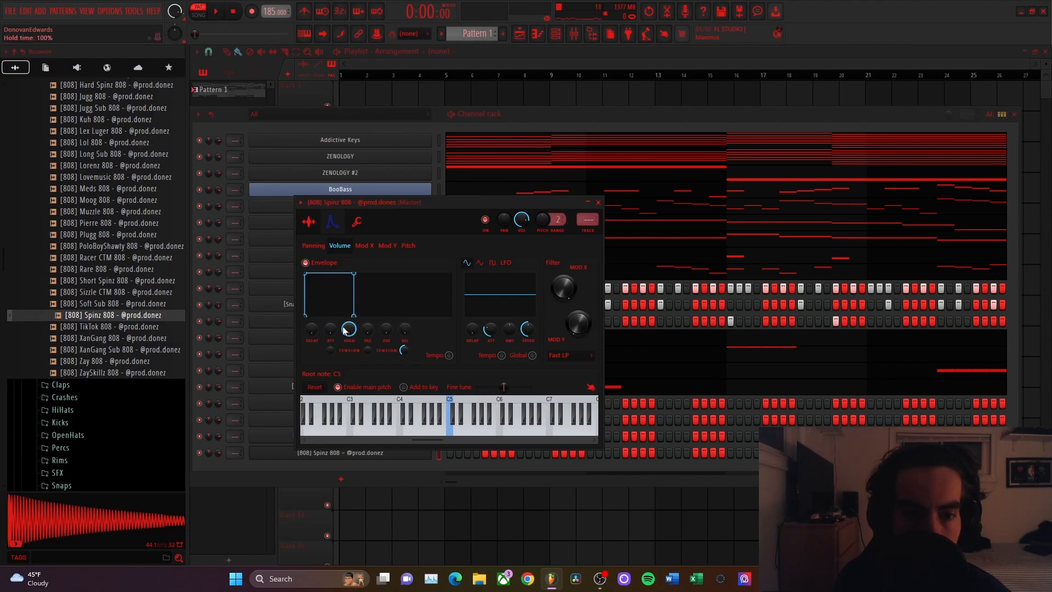
click(598, 202)
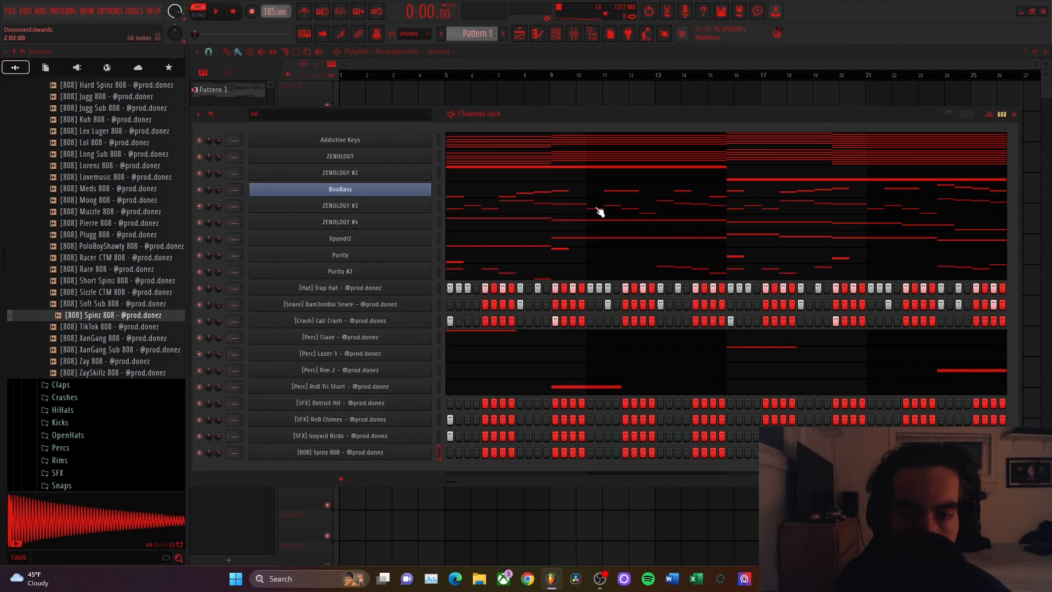
- Open the Spinz 808 channel's piano roll and place two short C#5 notes in bar 1
right_click(369, 454)
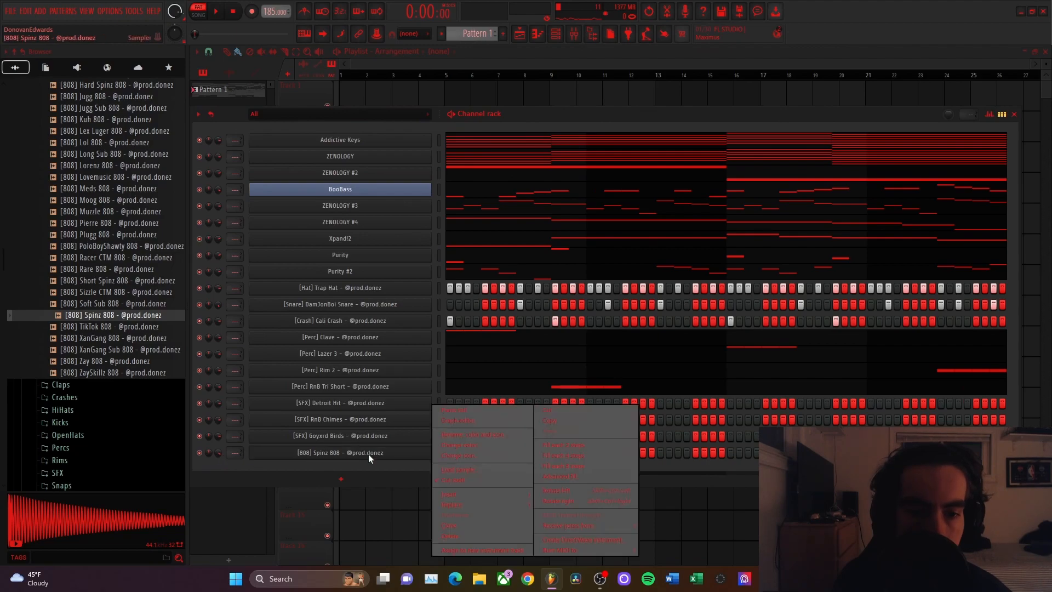
click(454, 411)
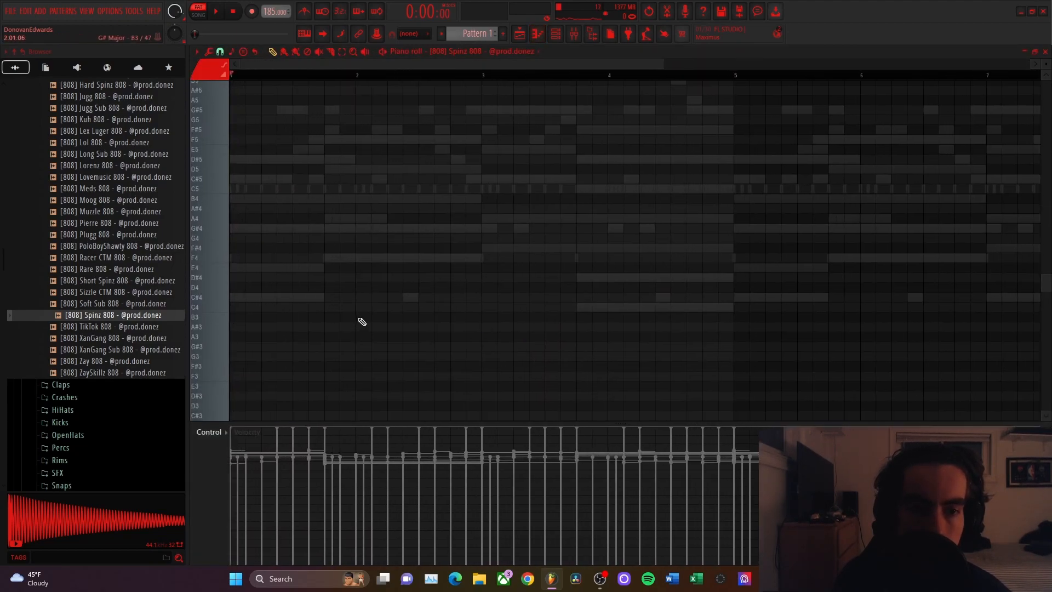
scroll(359, 319, down, 3)
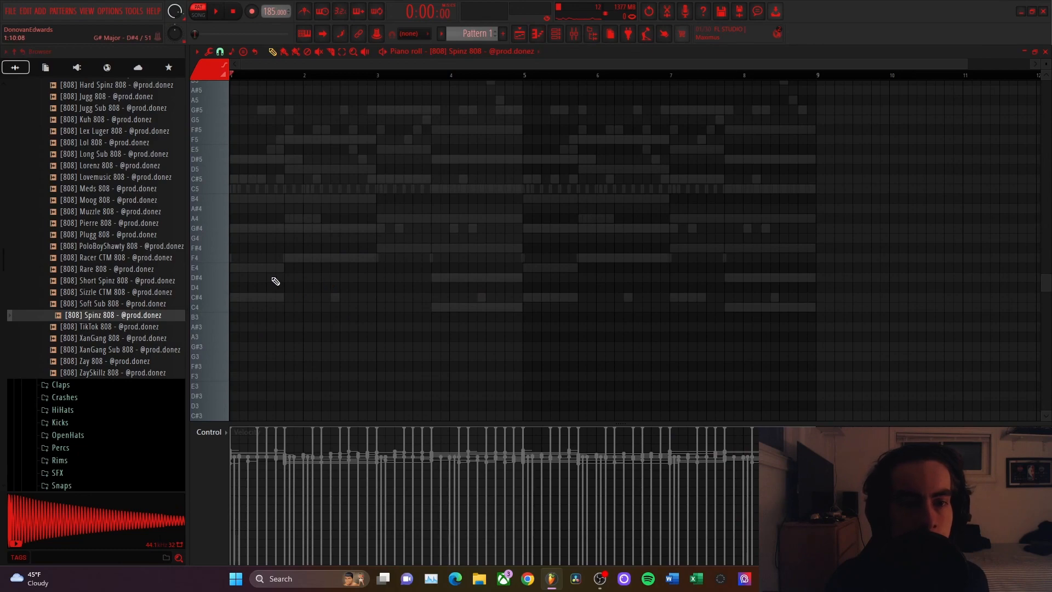
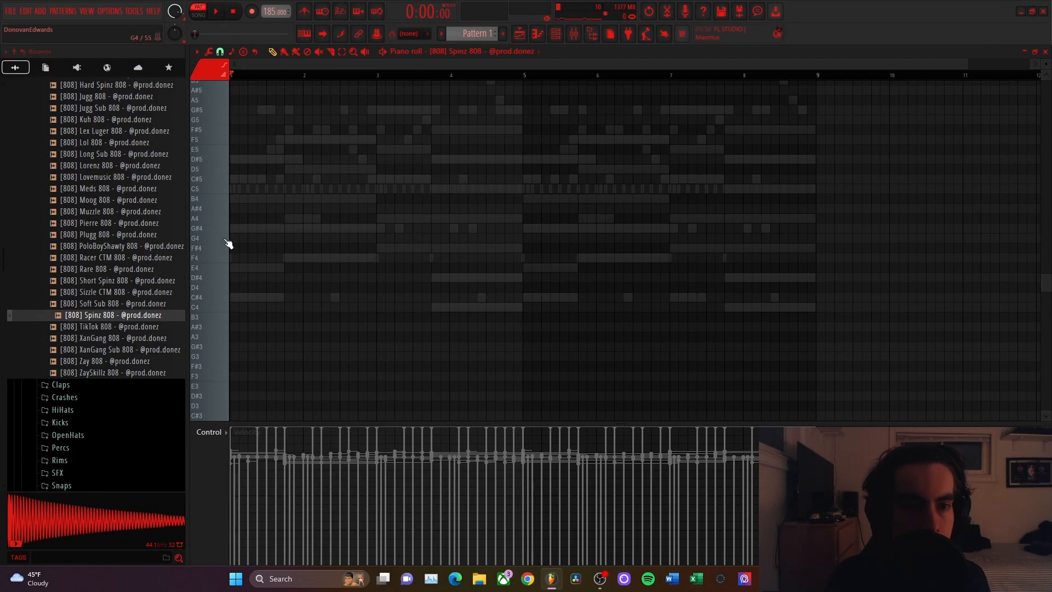
click(234, 297)
click(261, 296)
drag(219, 265, 228, 339)
drag(226, 244, 245, 321)
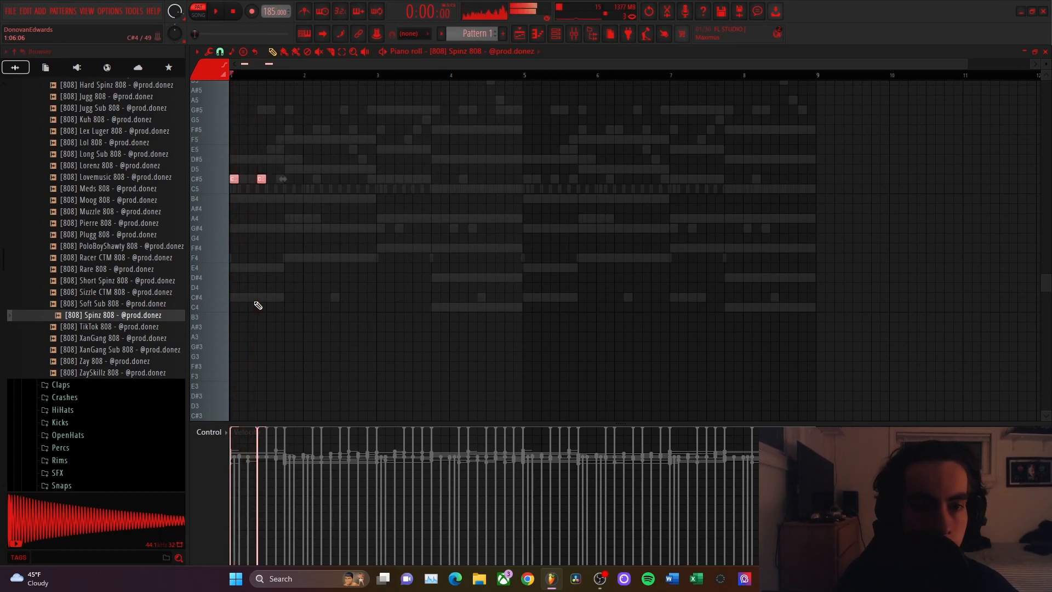
- Move the second 808 note directly after the first and raise both notes two octaves to C#7
scroll(263, 285, up, 2)
click(259, 174)
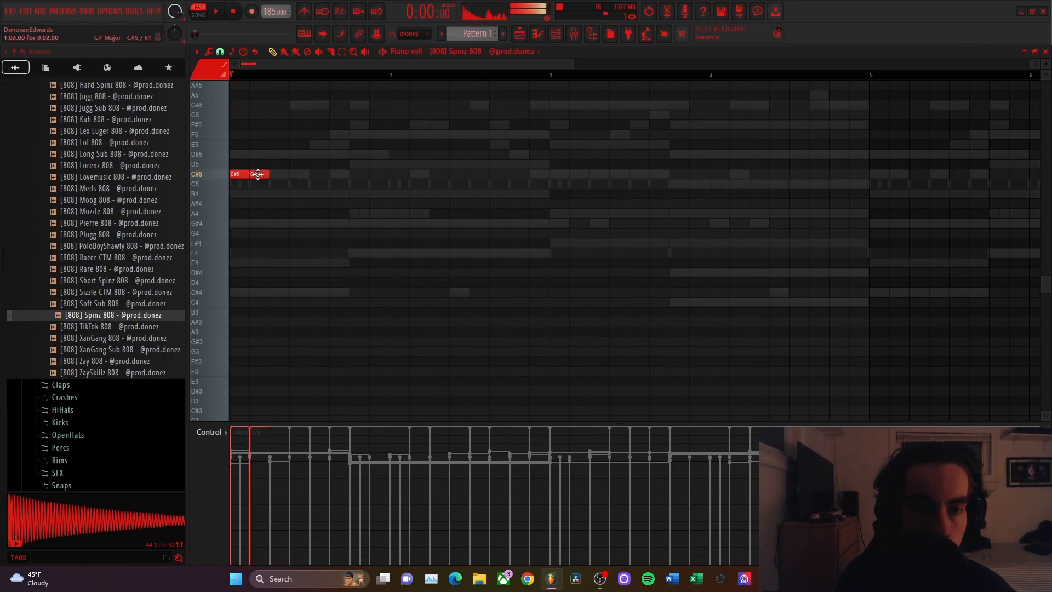
scroll(286, 231, up, 3)
key(ctrl+Up)
key(ctrl+Up)
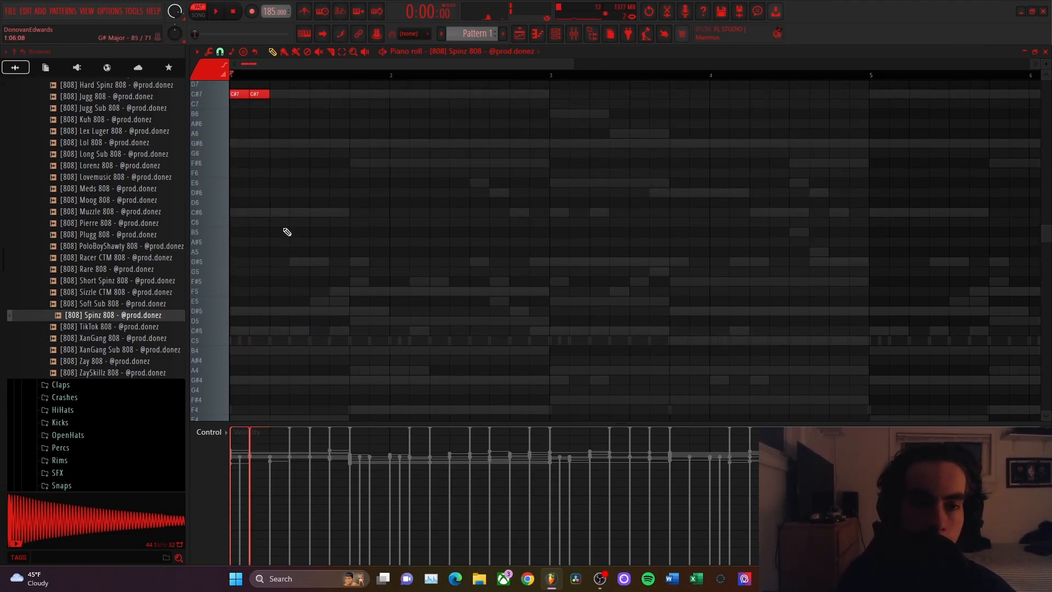
scroll(287, 232, up, 3)
key(space)
click(356, 183)
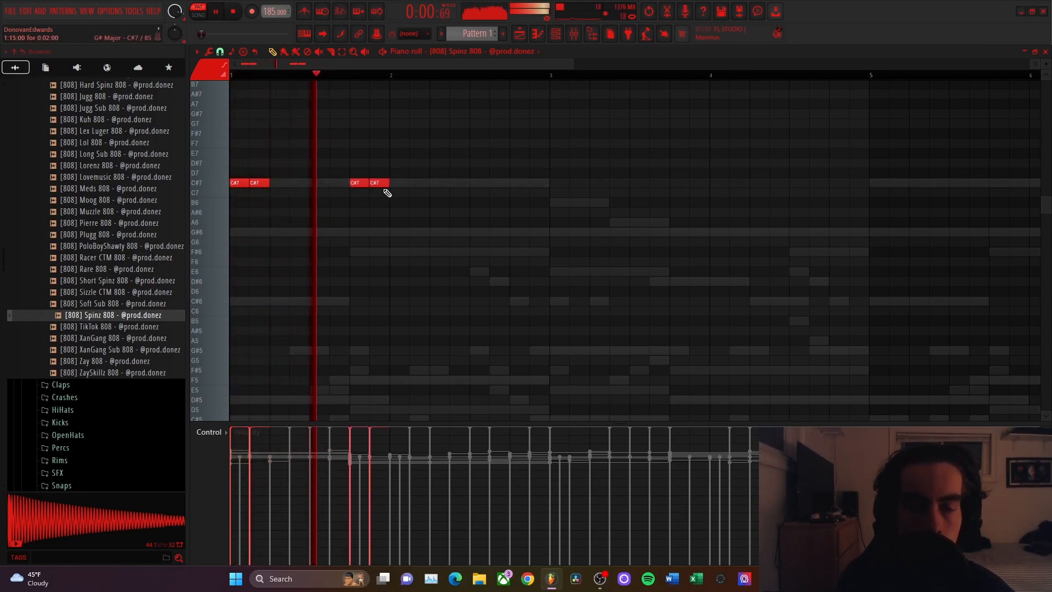
right_click(356, 184)
- Place six short F#7 notes on the 808 from late bar 1 through the start of bar 3, following the snare rhythm
scroll(361, 197, up, 3)
click(350, 184)
key(space)
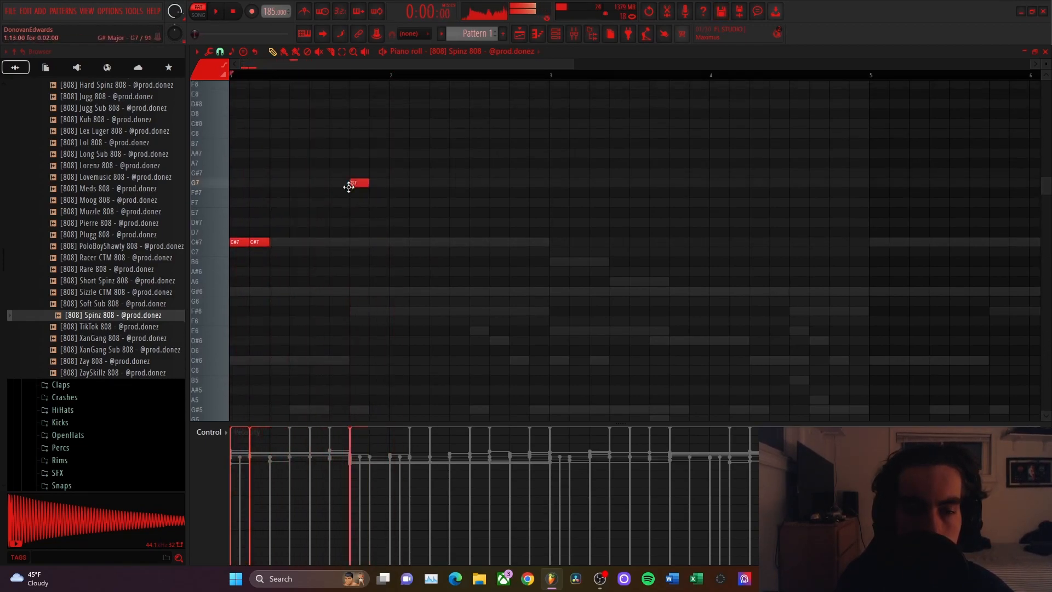
drag(349, 195, 355, 195)
key(space)
click(377, 193)
click(437, 194)
click(493, 194)
key(space)
click(553, 194)
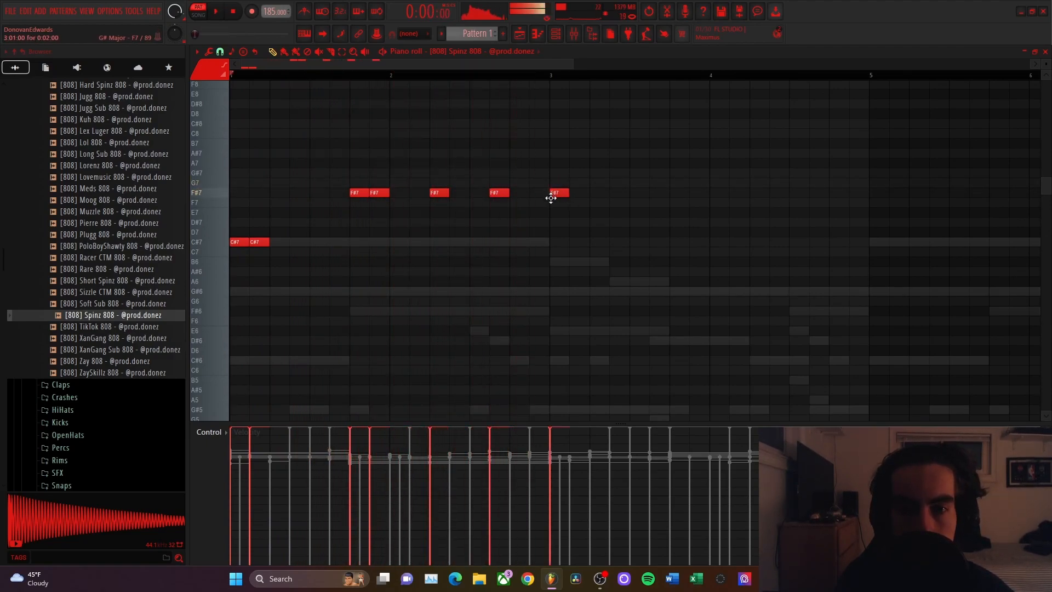
key(space)
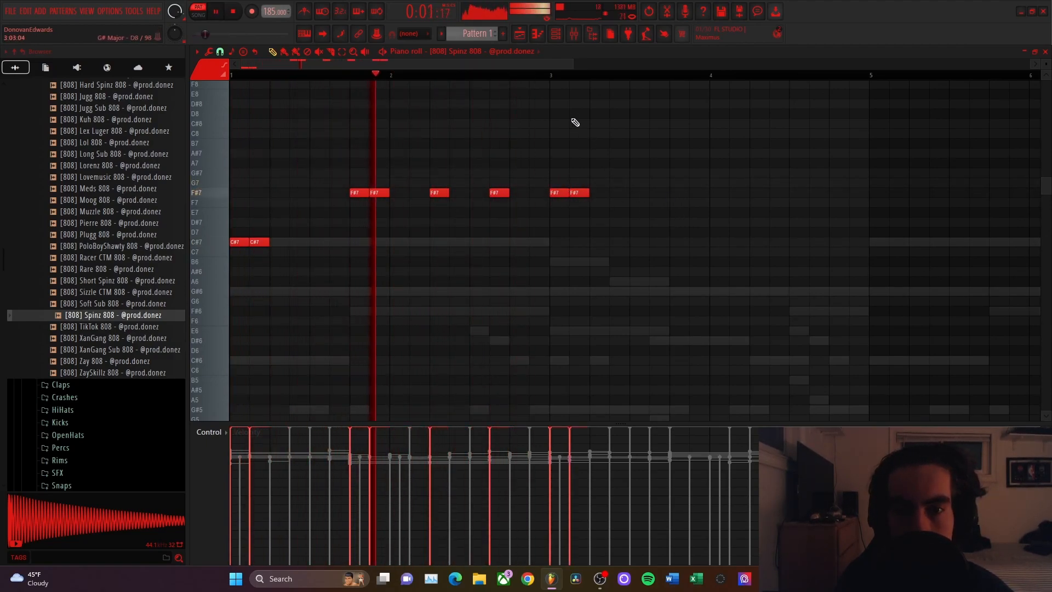
- Add five short G#7 notes to the 808 from late bar 3 through bar 4
click(679, 173)
click(696, 173)
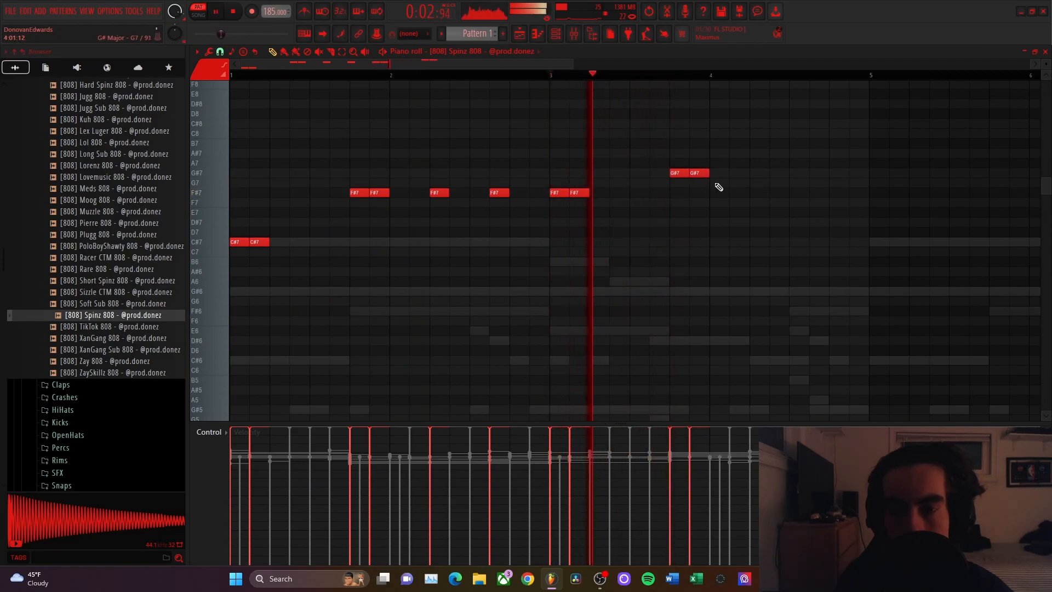
click(734, 173)
click(754, 173)
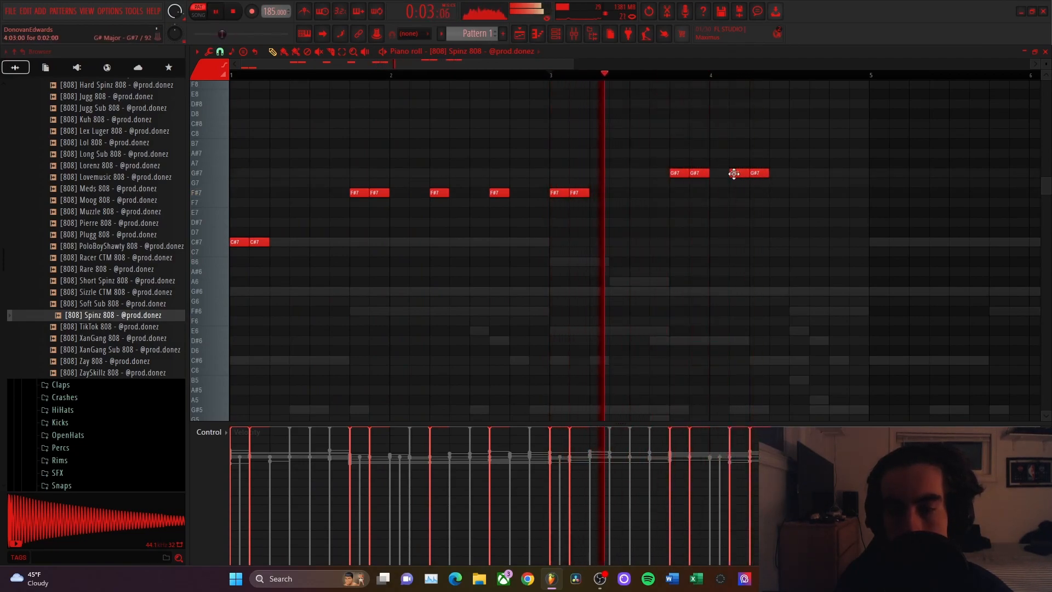
click(816, 173)
key(space)
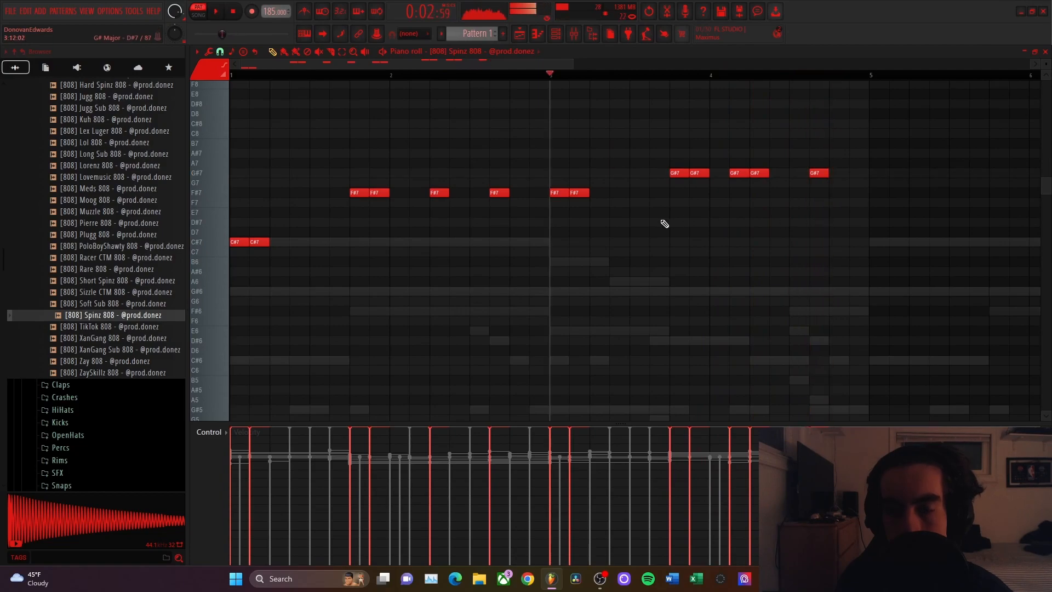
- Lower all the 808 notes two octaves so the line uses C#5, F#5 and G#5
scroll(508, 206, down, 6)
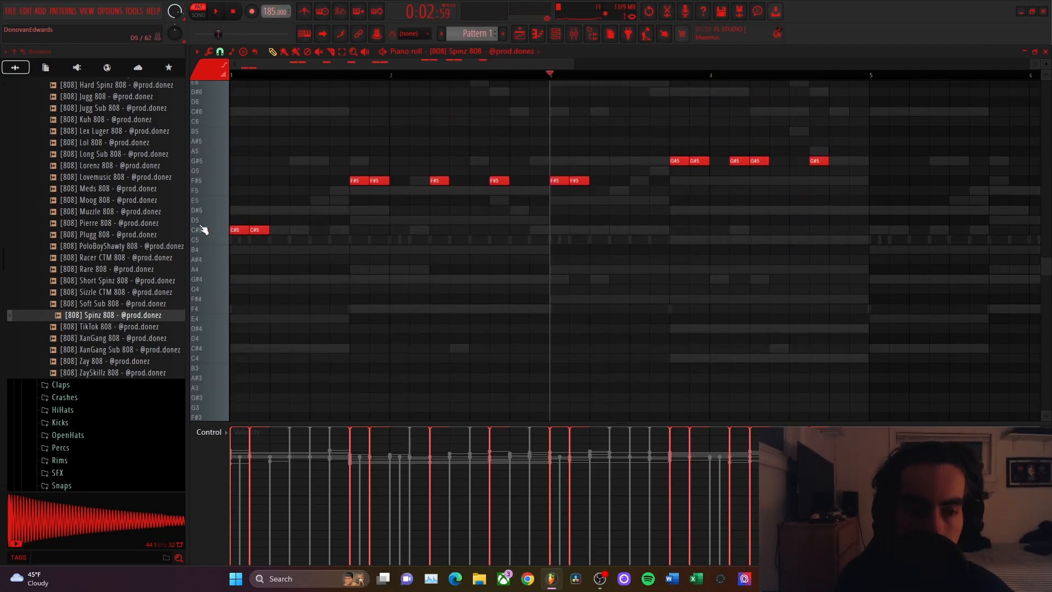
key(space)
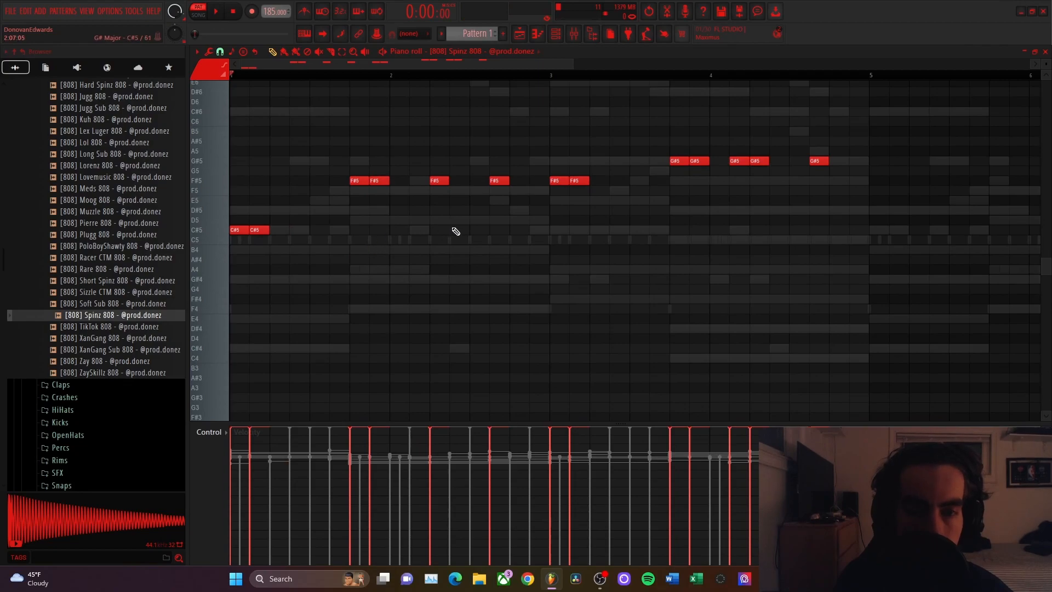
scroll(455, 232, down, 3)
key(space)
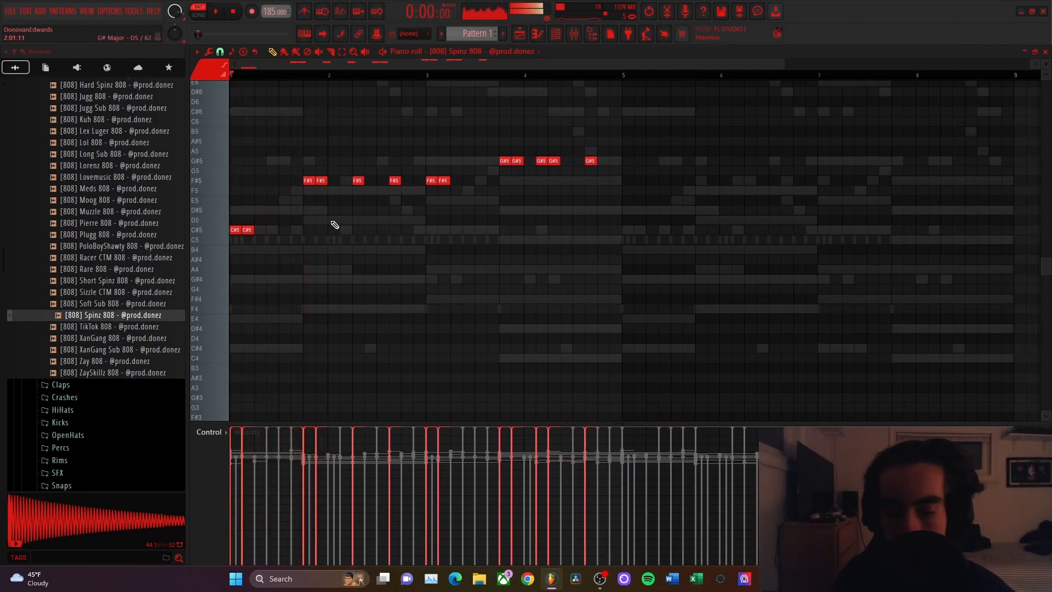
- Apply legato to all the 808 notes so each one extends to the following note, and play the pattern
key(ctrl+l)
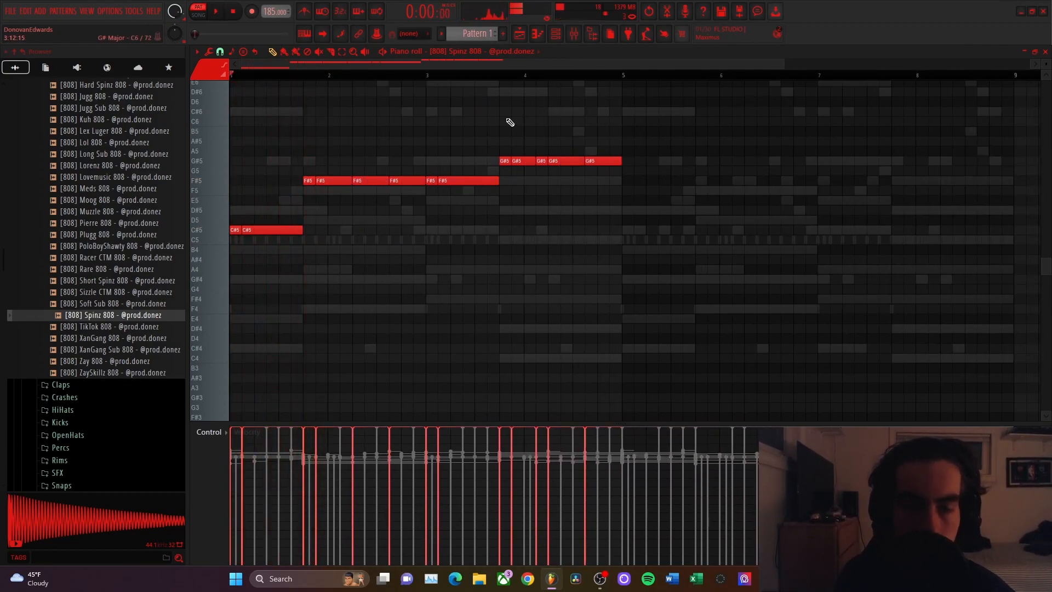
key(space)
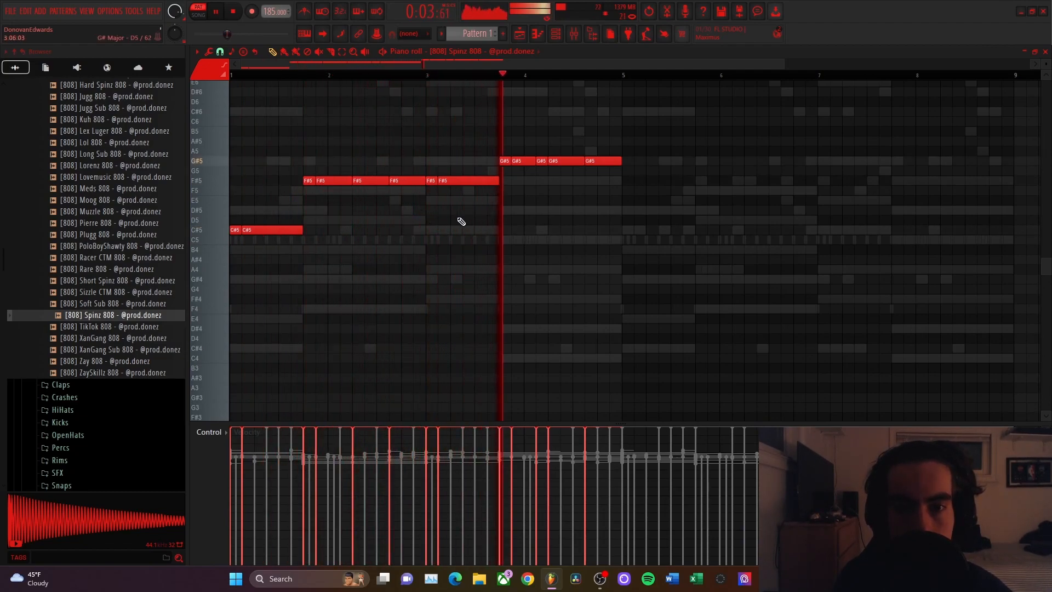
key(space)
- Duplicate the four-bar 808 line to fill eight bars and close the piano roll
key(ctrl+b)
key(ctrl+d)
scroll(705, 183, down, 2)
key(space)
click(1044, 52)
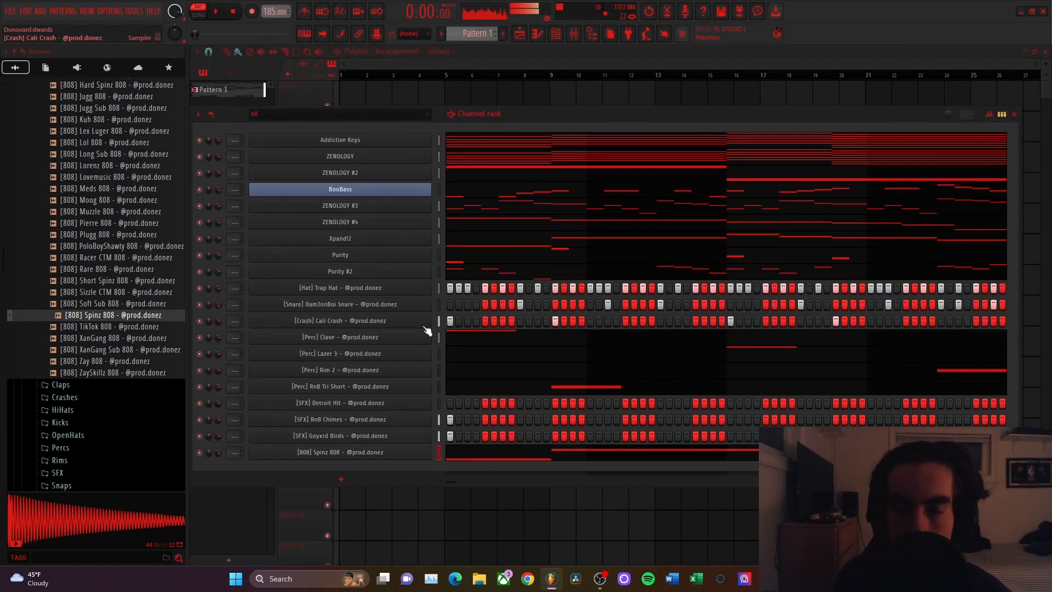
- Play the full pattern and collapse the browser's open drum folders back to Detroit Kits
key(space)
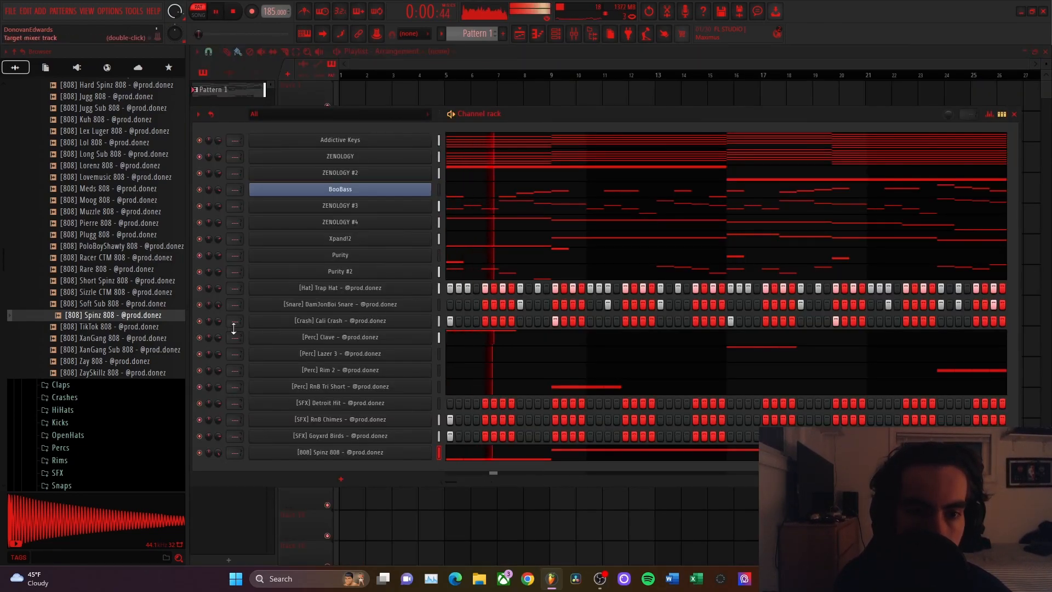
scroll(103, 317, up, 8)
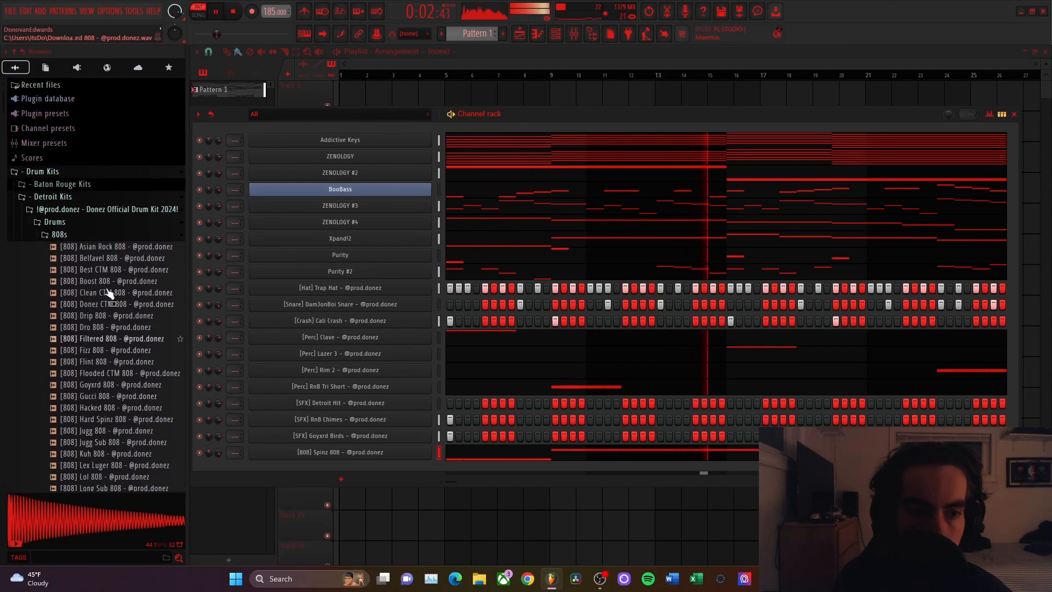
click(86, 245)
click(98, 221)
click(112, 211)
key(space)
- Route all channels to separate mixer tracks starting from Insert 1 and lower all of those tracks' faders to zero
double_click(440, 157)
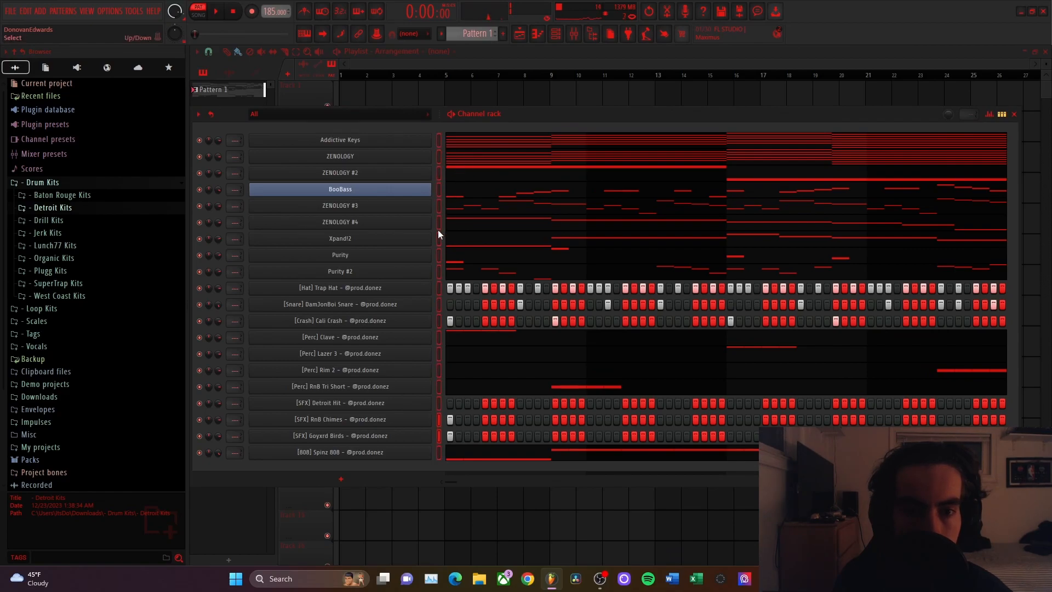
click(573, 34)
right_click(263, 186)
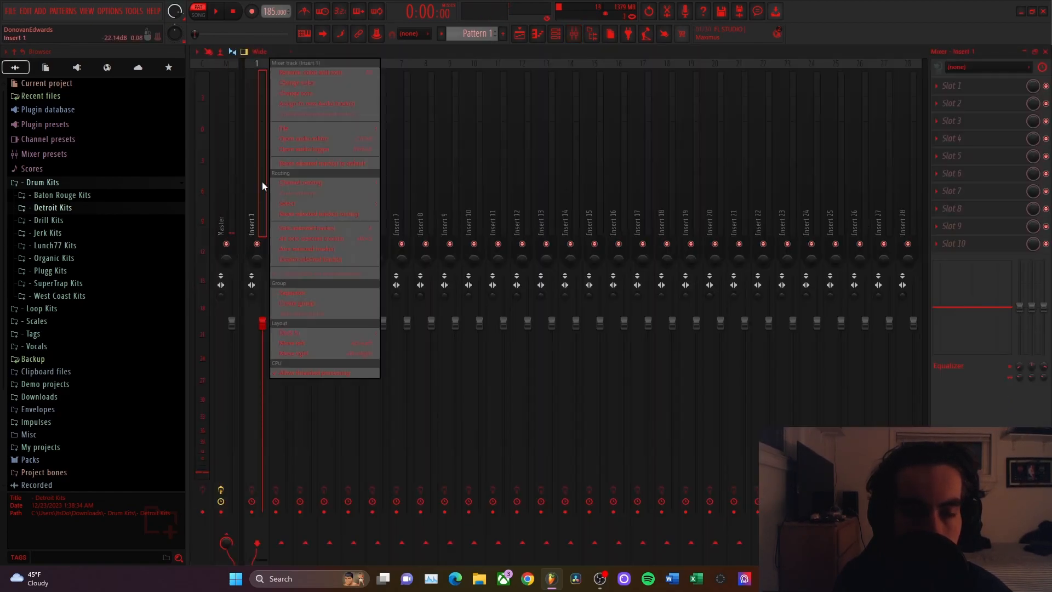
mouse_move(302, 184)
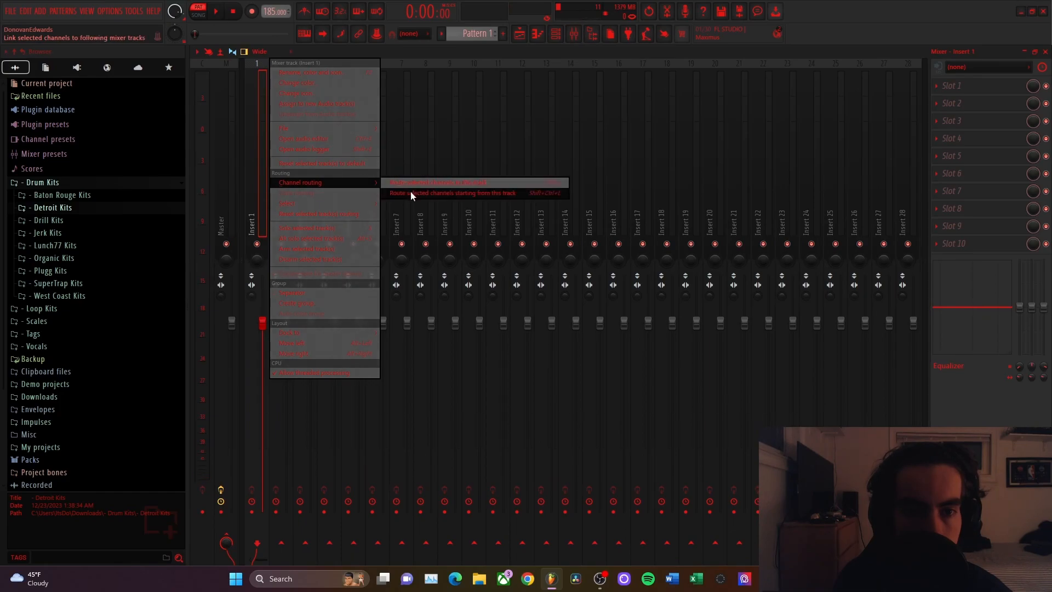
click(470, 194)
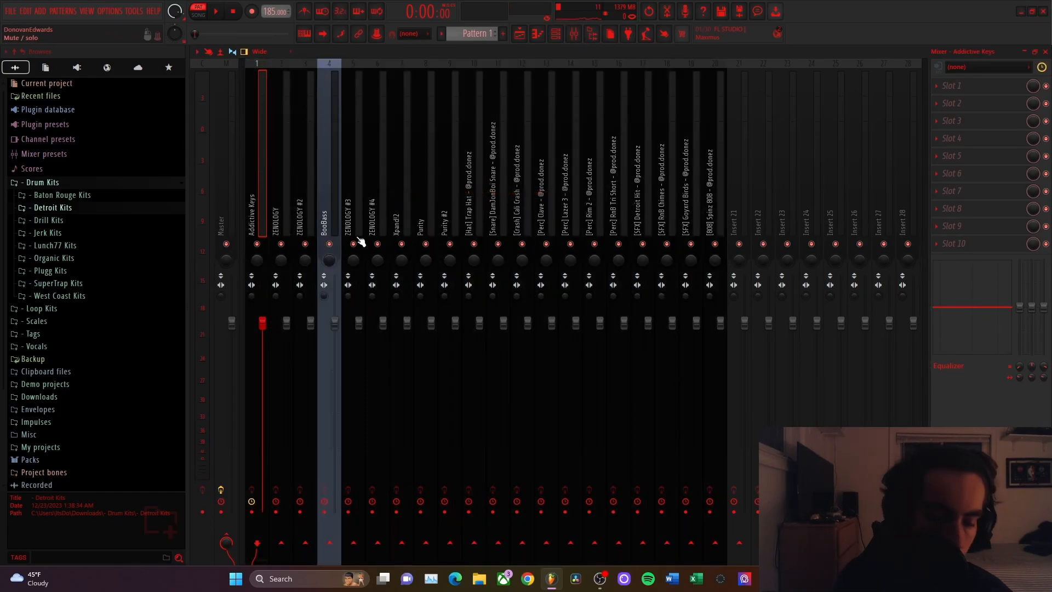
drag(270, 203, 258, 232)
drag(721, 324, 717, 511)
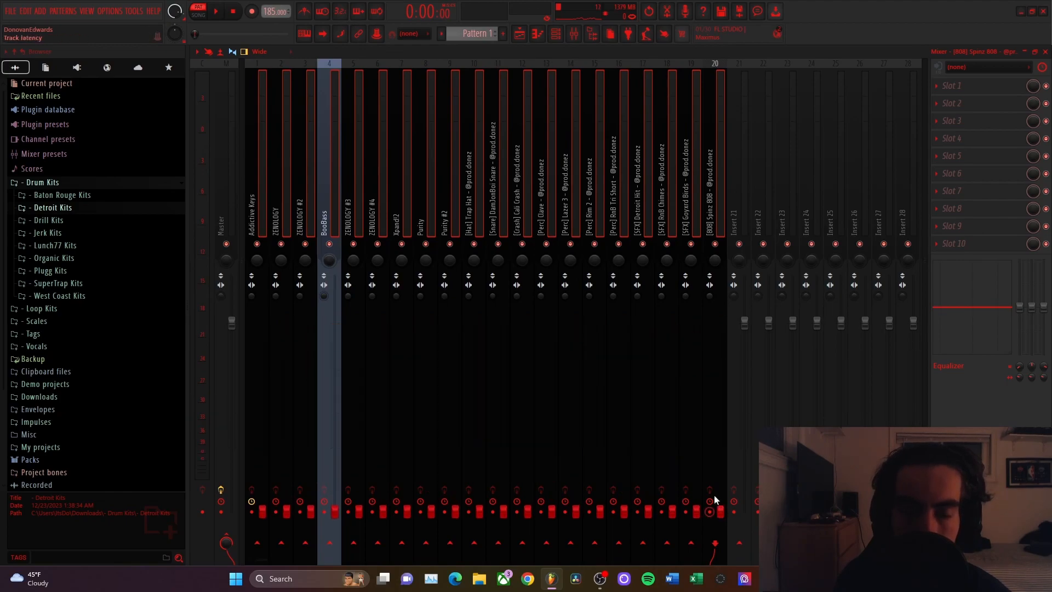
- Set the Addictive Keys mixer fader to about 104% while playing the pattern
click(260, 235)
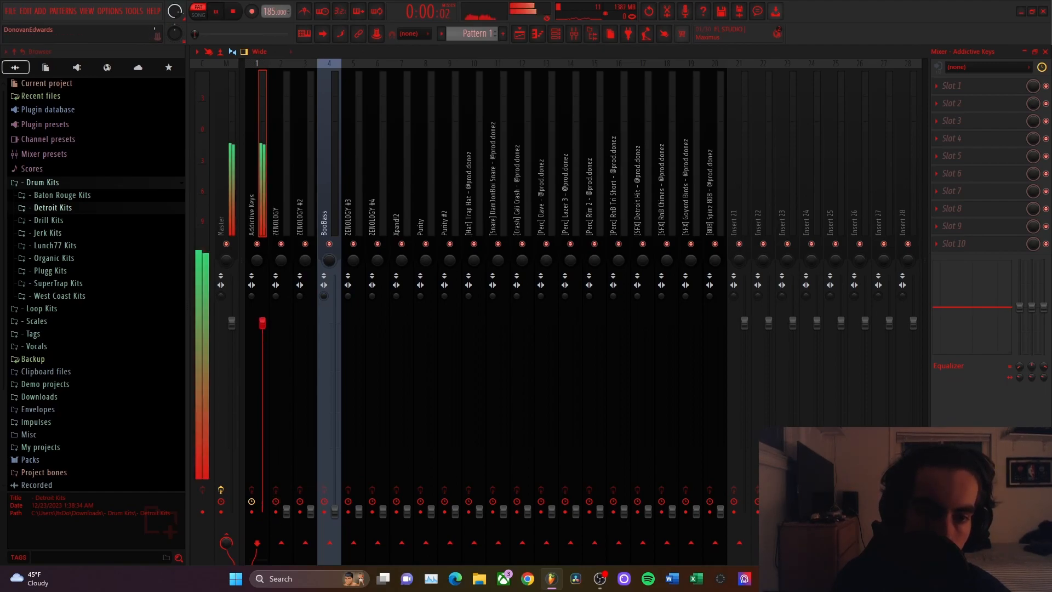
drag(262, 322, 263, 468)
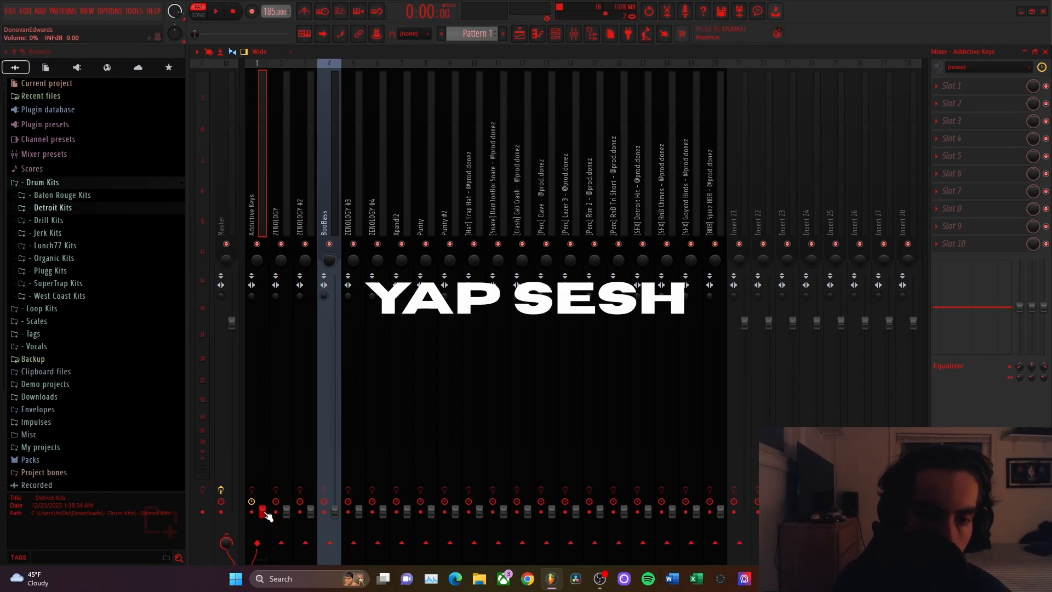
drag(264, 512, 263, 314)
key(space)
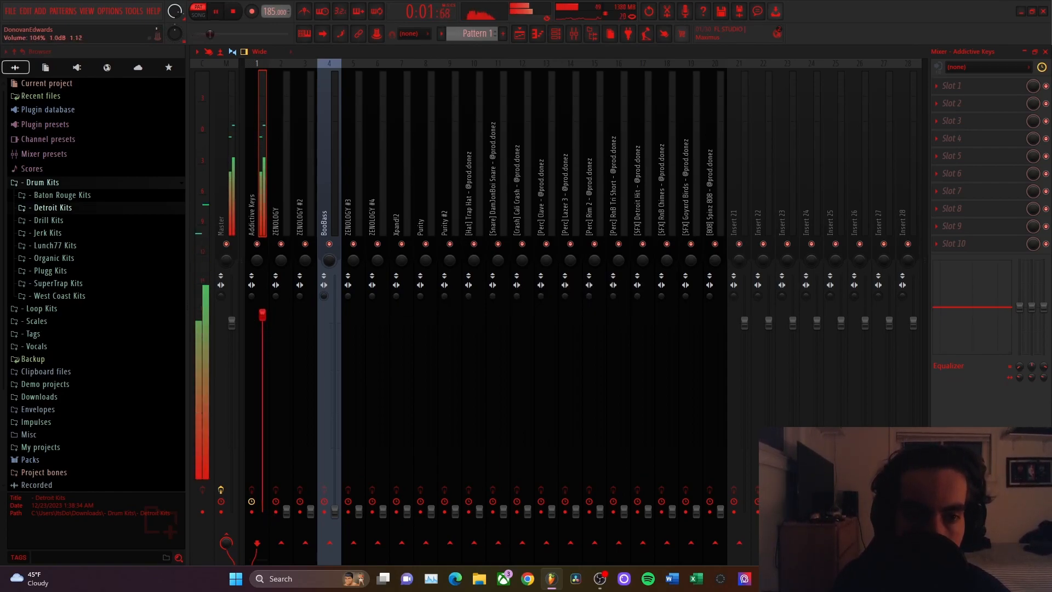
- Set the mixer faders to about 88% for ZENOLOGY, 109% for ZENOLOGY #2 and 111% for BooBass
drag(286, 509, 286, 340)
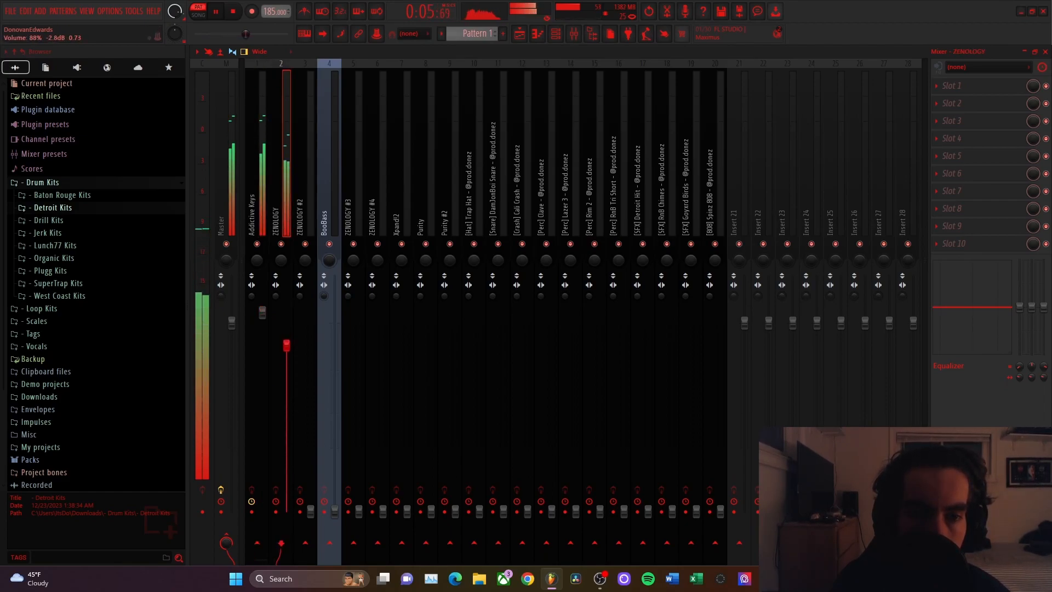
drag(310, 511, 311, 334)
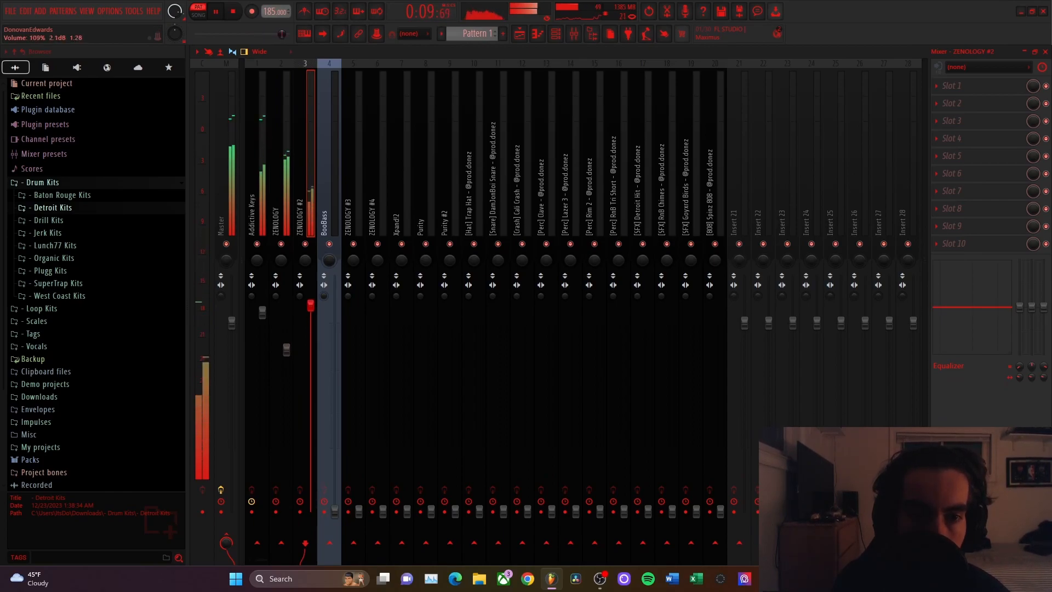
drag(335, 511, 335, 304)
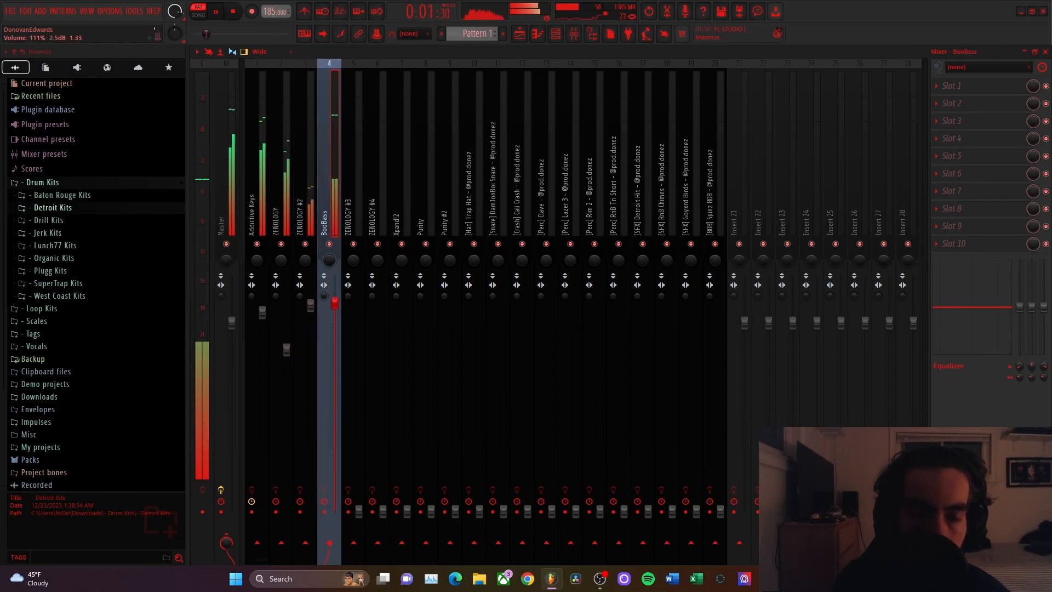
- Raise the ZENOLOGY #3, ZENOLOGY #4 and Xpand!2 mixer faders to slightly above 100%
drag(359, 511, 359, 322)
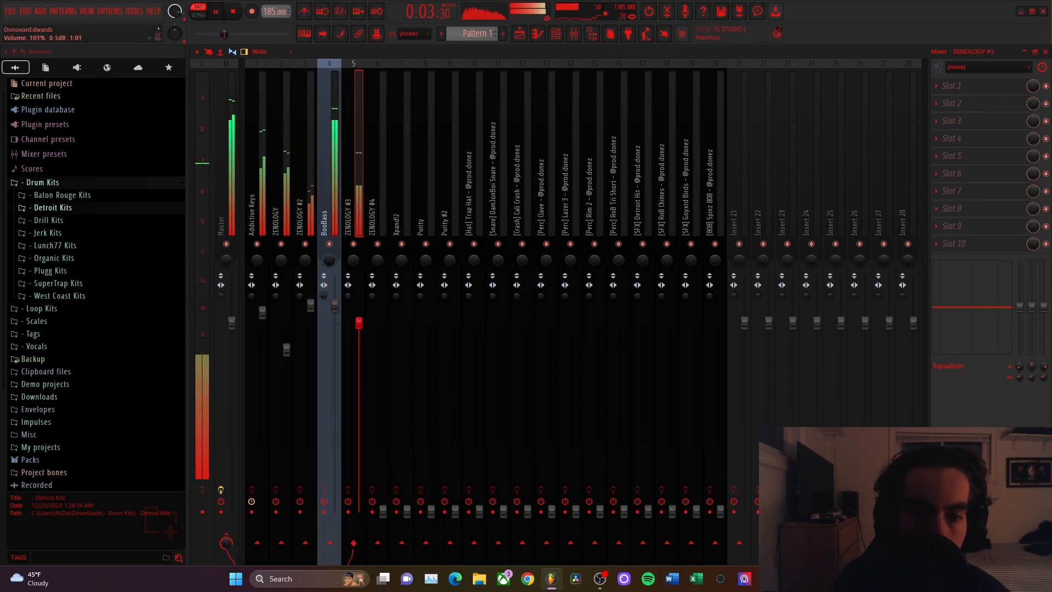
drag(382, 511, 383, 296)
drag(407, 511, 407, 297)
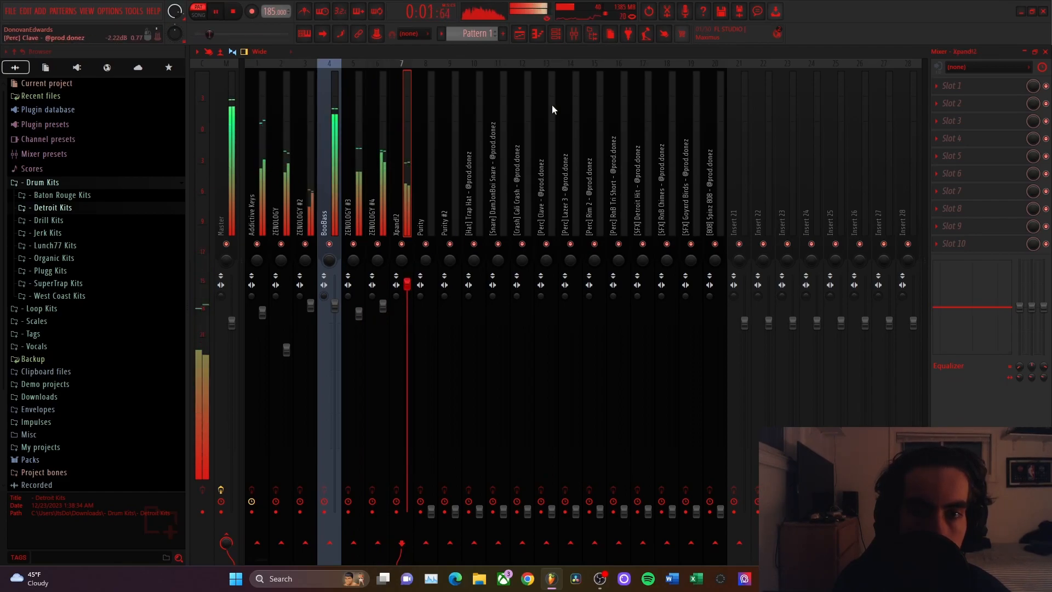
- Lower the Xpand!2 mixer fader slightly and raise the Purity and Purity #2 faders above 100%, with Purity #2 the highest
click(556, 34)
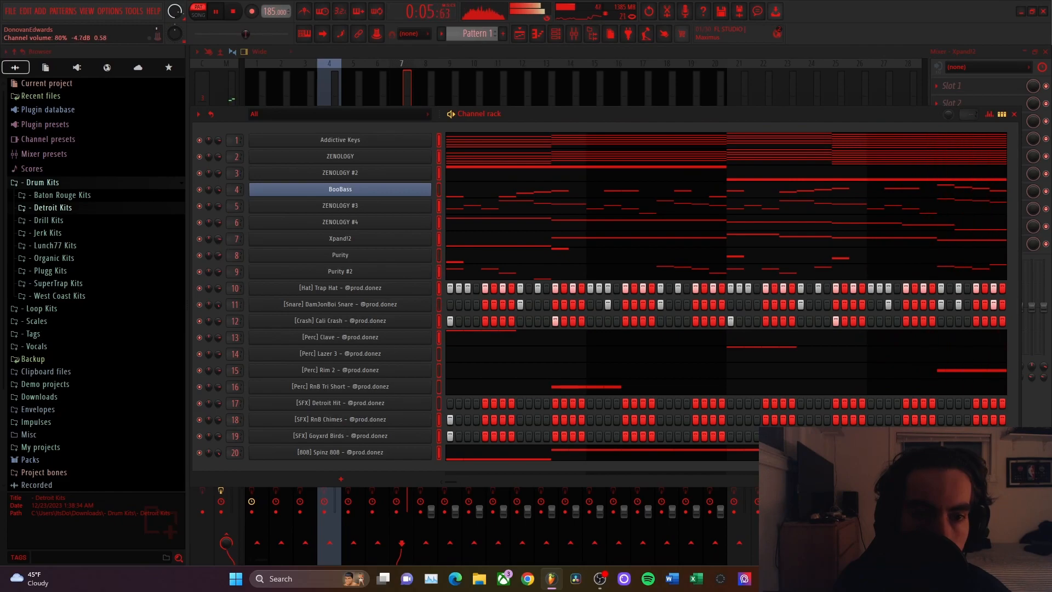
key(F6)
drag(407, 284, 407, 303)
drag(432, 512, 431, 307)
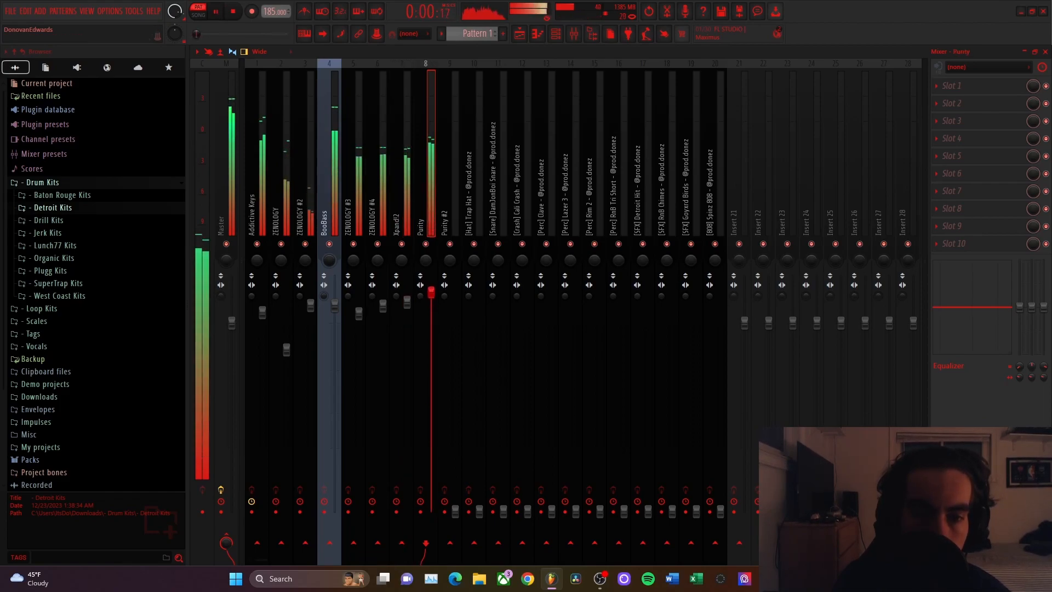
drag(453, 506, 455, 286)
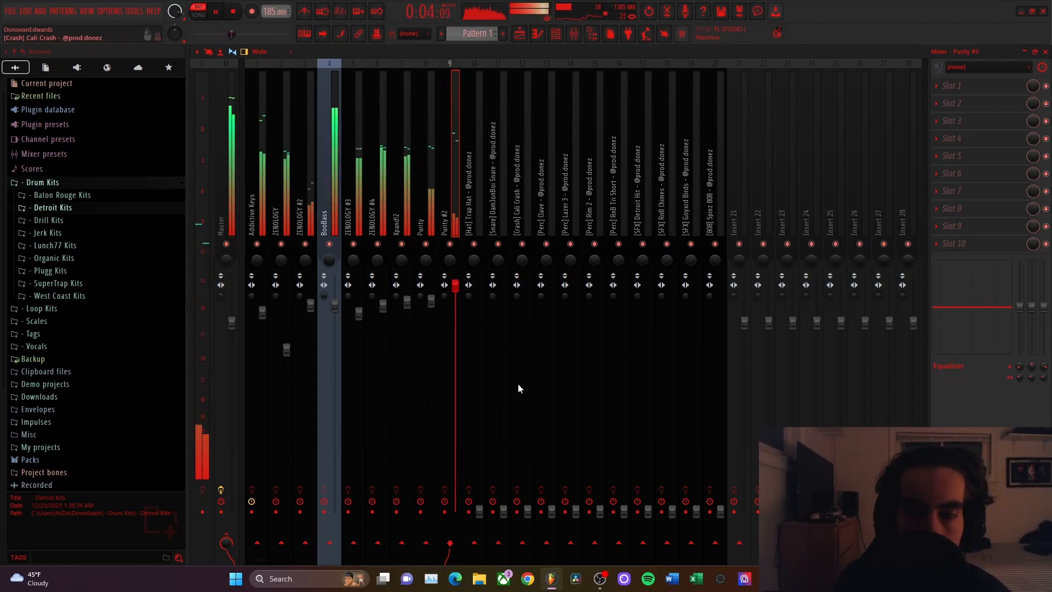
- Raise the snare and crash mixer faders above 100% and the trap hat fader to just over 100%
drag(503, 511, 503, 323)
drag(527, 512, 527, 304)
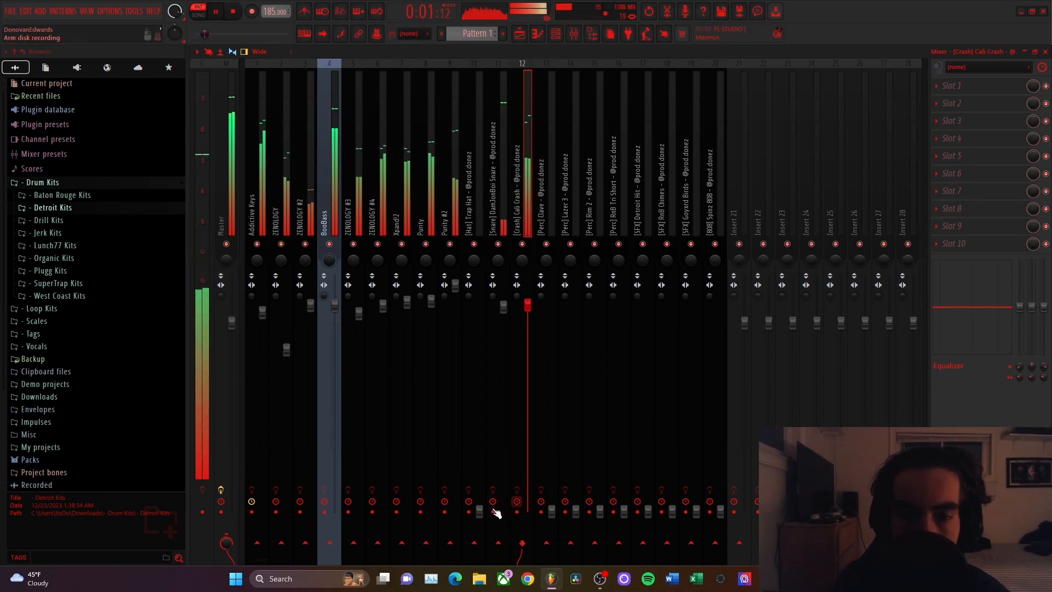
drag(479, 511, 480, 318)
- Raise the Clave, Lazer 3, Rim 2 and RnB Tri Short mixer faders above 100%, with Rim 2 at about 107%
drag(551, 511, 551, 310)
drag(576, 511, 575, 313)
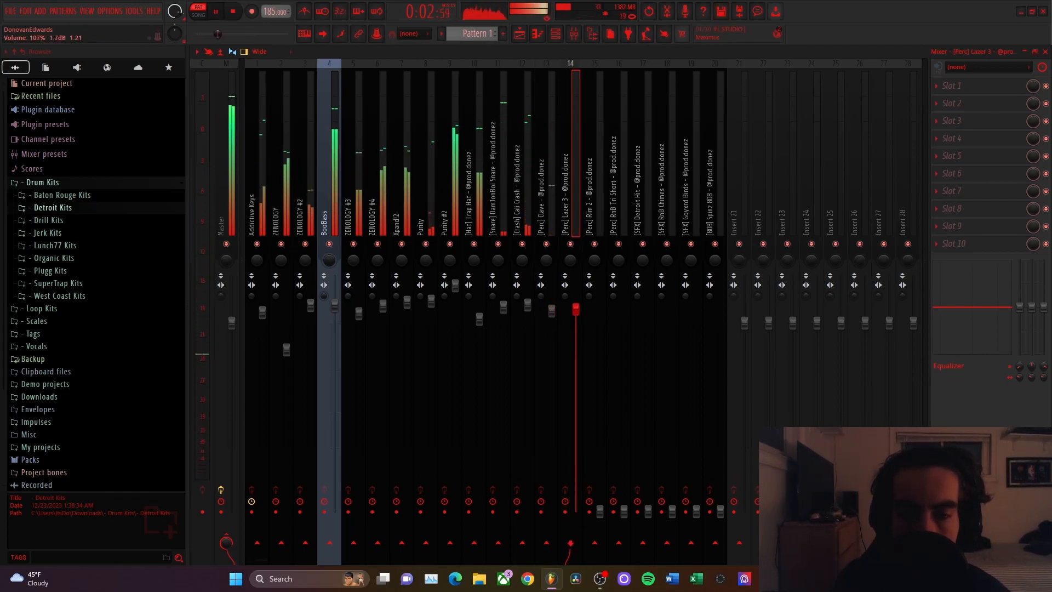
drag(600, 511, 600, 310)
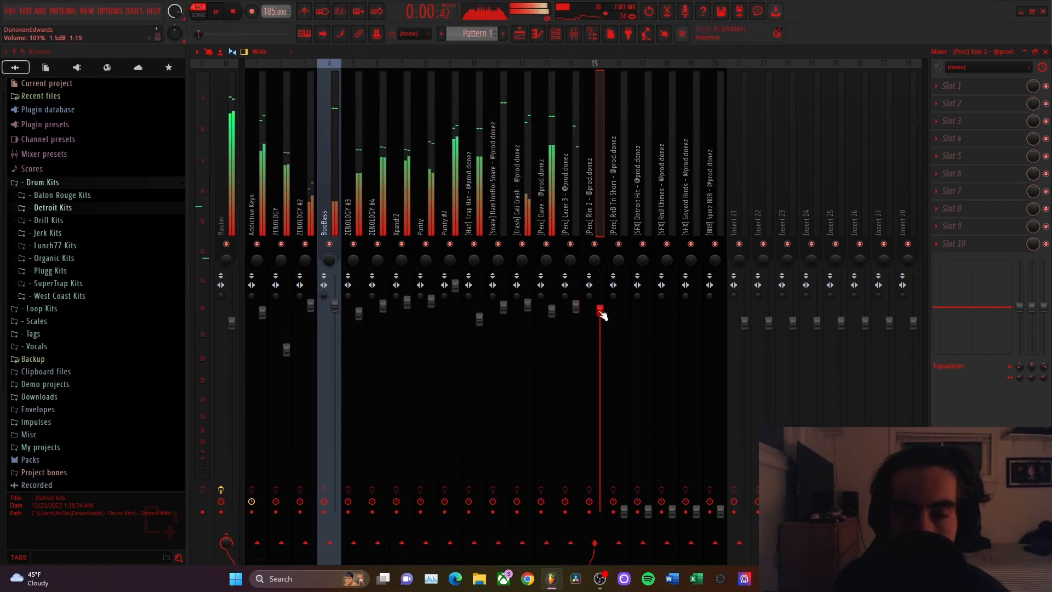
drag(624, 511, 624, 297)
- Raise the RnB Chimes, Goyxrd Birds and Detroit Hit mixer faders above 100% and replay the pattern to check the balance
drag(672, 511, 672, 300)
drag(672, 342, 672, 352)
drag(696, 511, 696, 284)
drag(648, 511, 648, 313)
key(space)
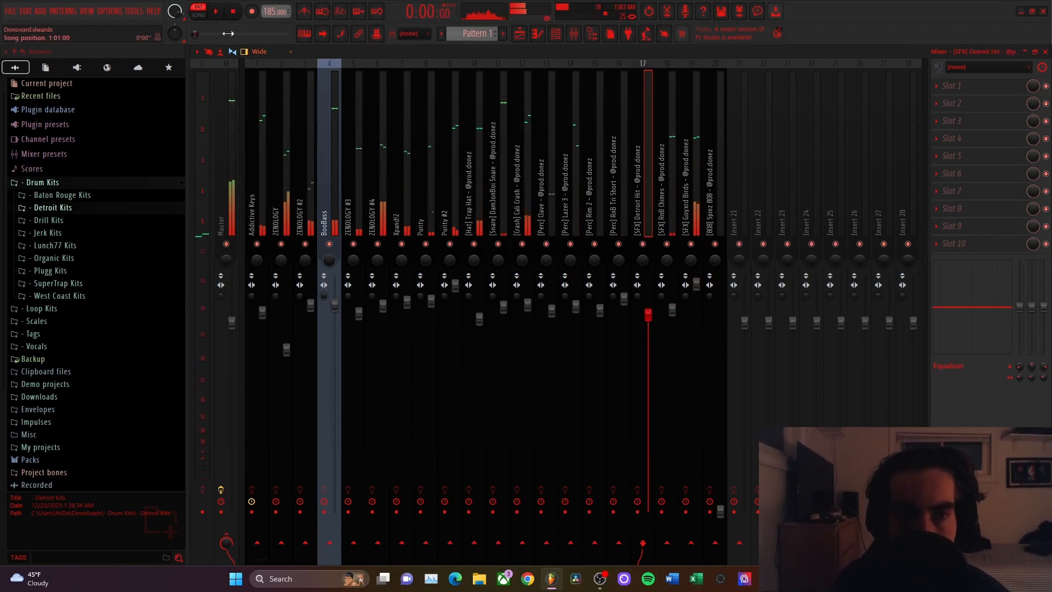
key(space)
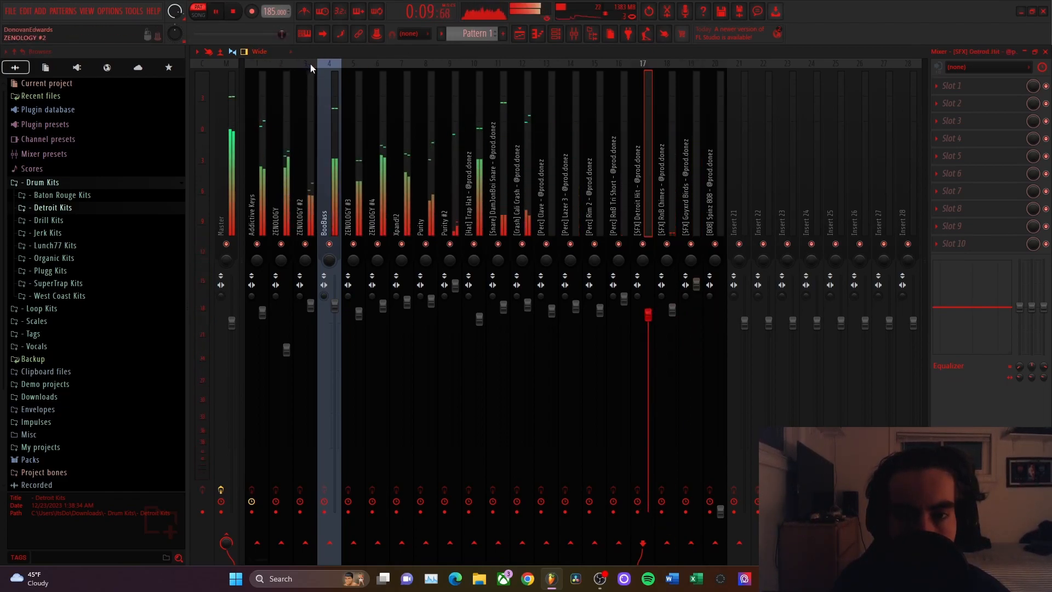
key(space)
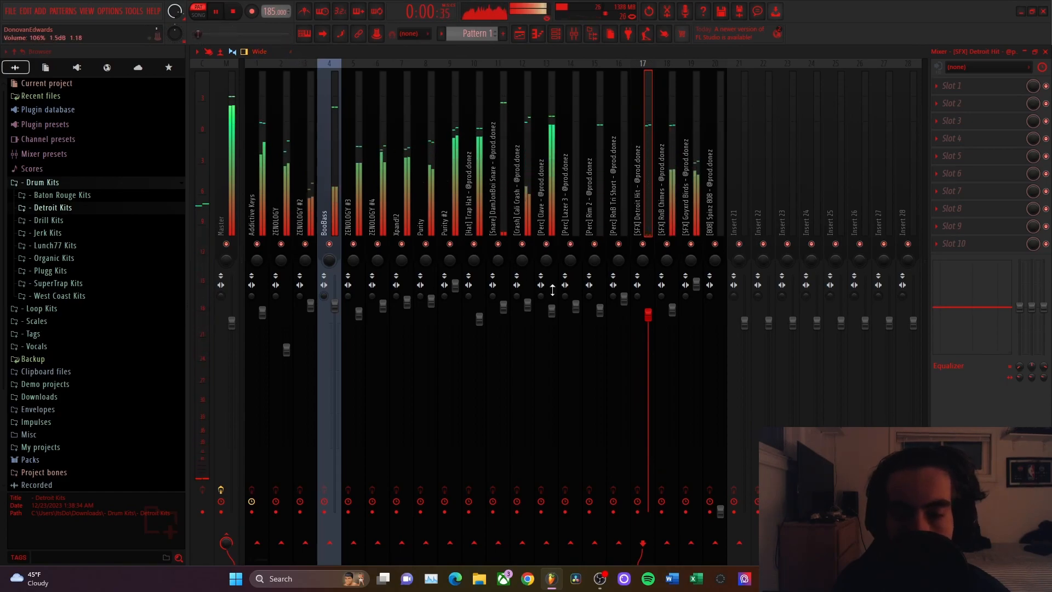
- Set the Spinz 808 mixer fader to about 111% while playing the pattern
click(717, 482)
key(space)
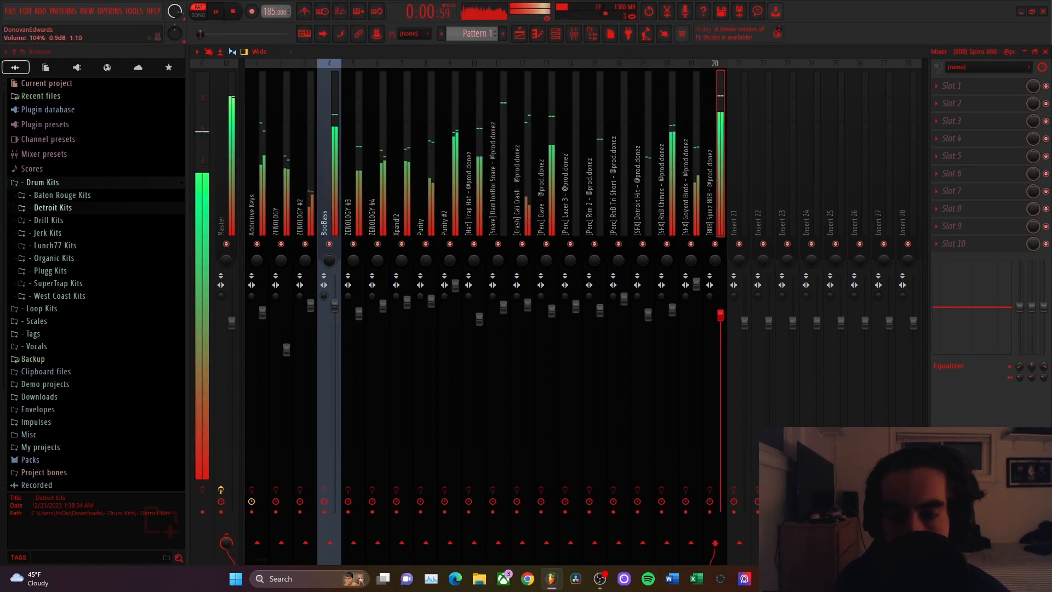
drag(719, 310, 720, 298)
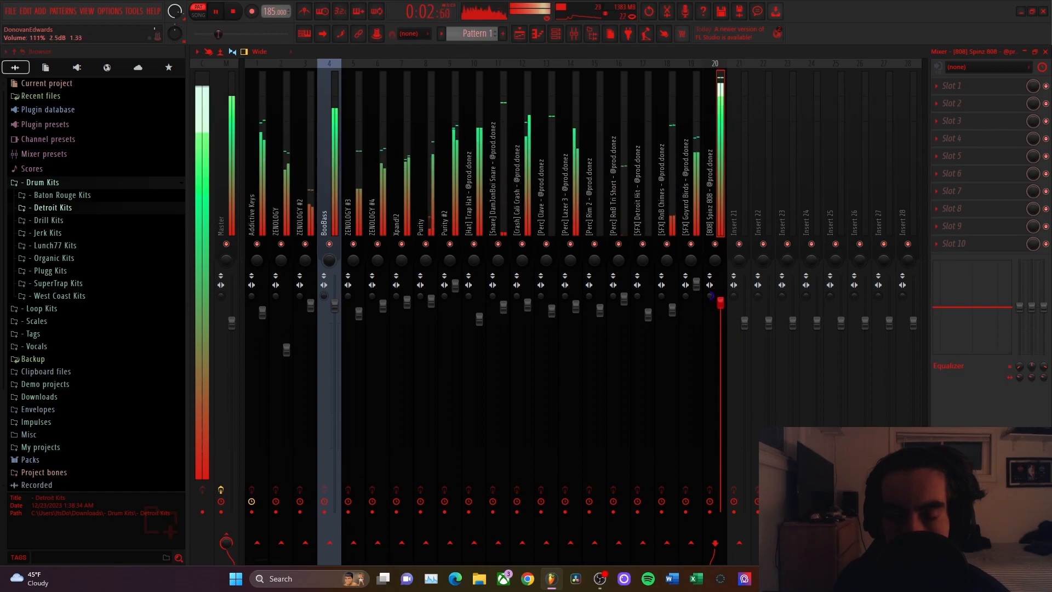
key(space)
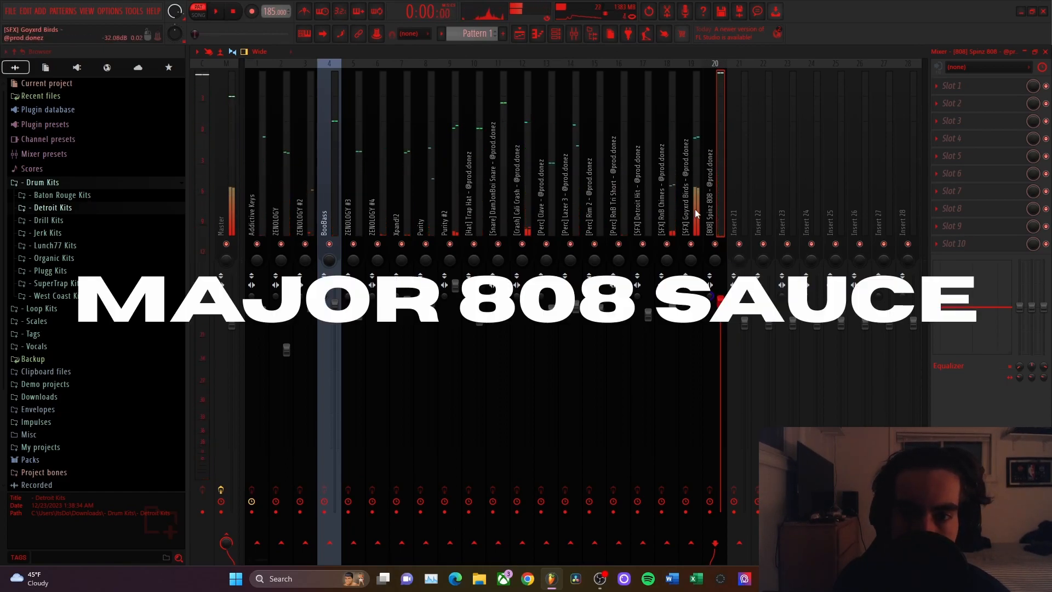
- Add Fruity Parametric EQ 2 to the 808 track's first effect slot and load its 40Hz + 18kHz cut mastering preset
click(944, 87)
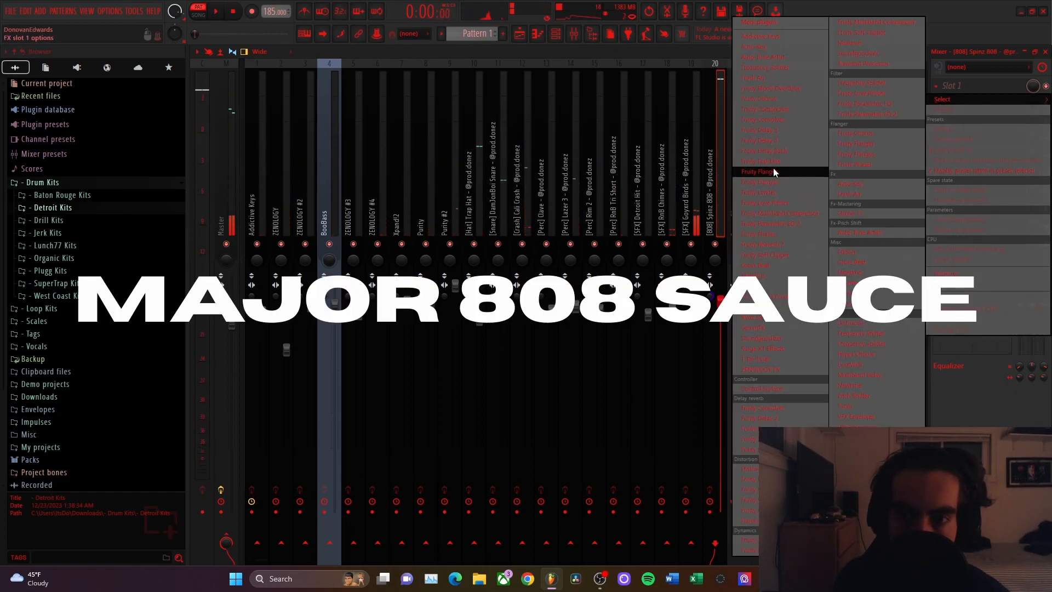
click(785, 222)
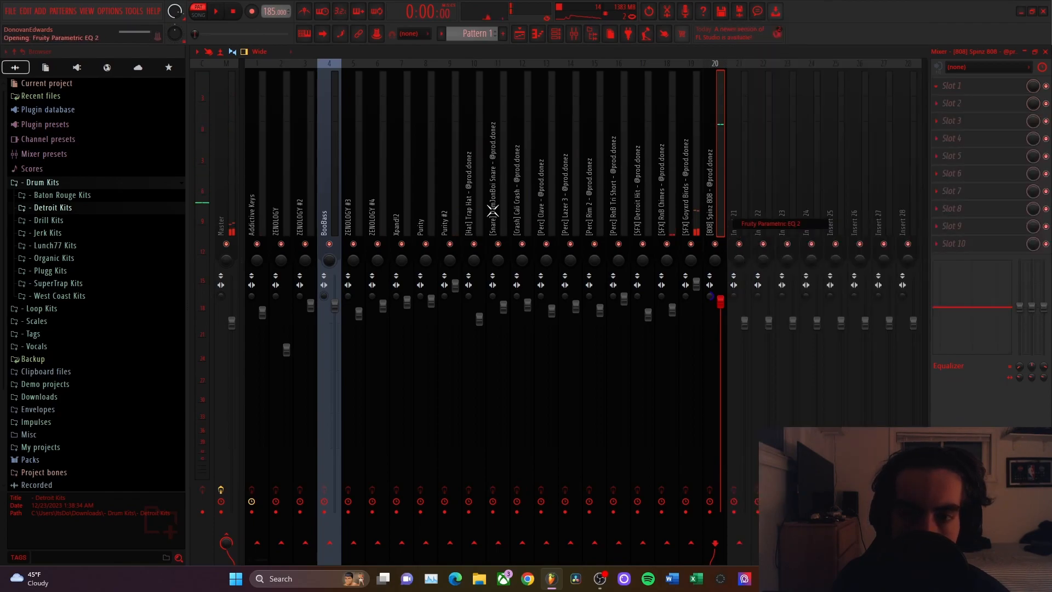
click(540, 132)
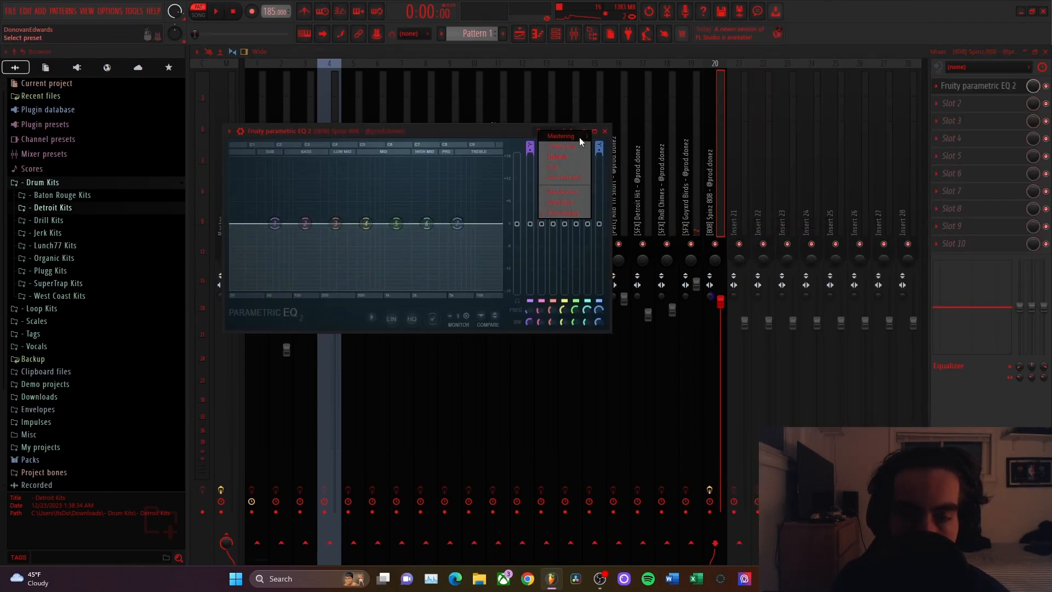
mouse_move(581, 137)
click(626, 166)
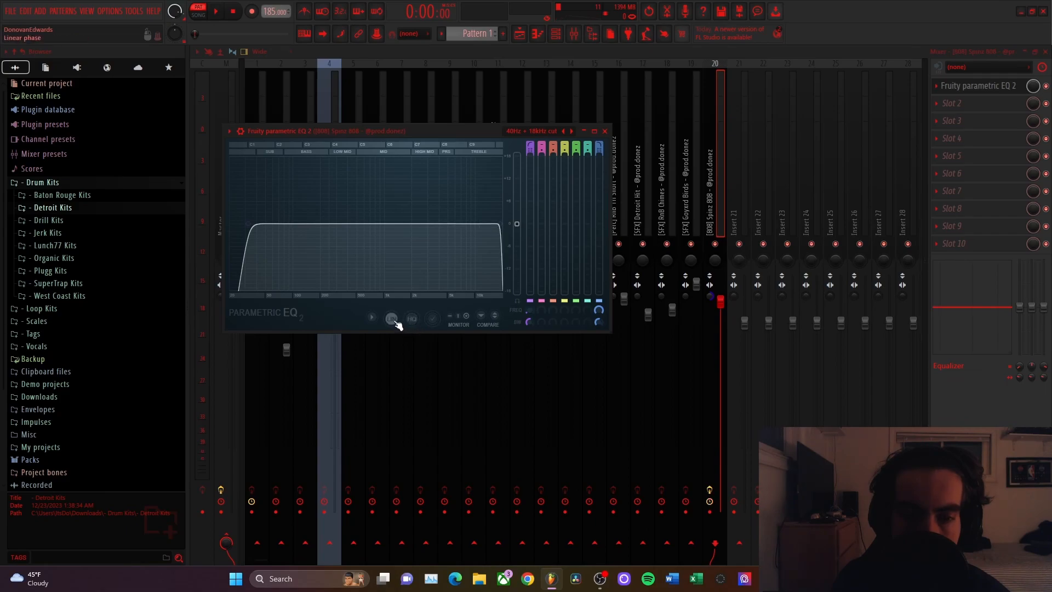
- Enable the EQ's heatmap with enhanced frequency and high precision
click(372, 317)
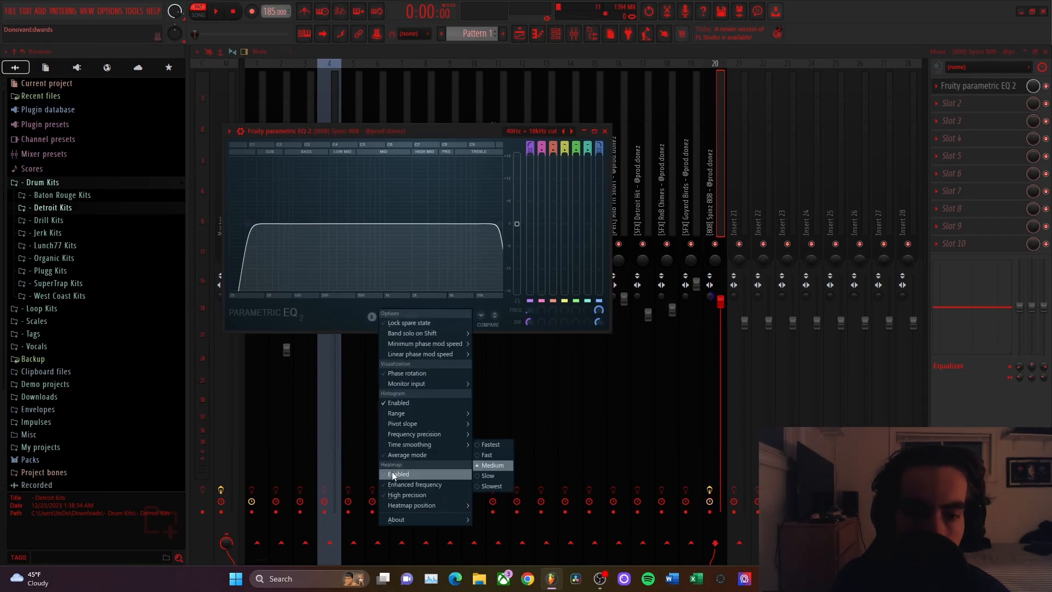
click(397, 484)
click(399, 494)
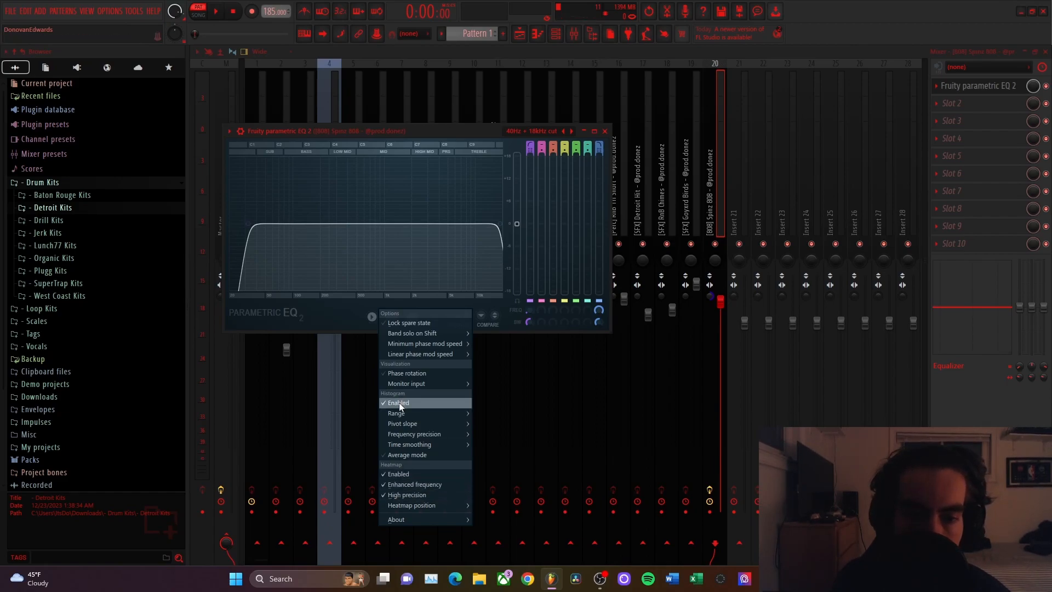
click(343, 330)
- Sweep the 808 EQ's high-pass band up to about 128 Hz, bring it back down to about 27 Hz, and close the EQ
key(space)
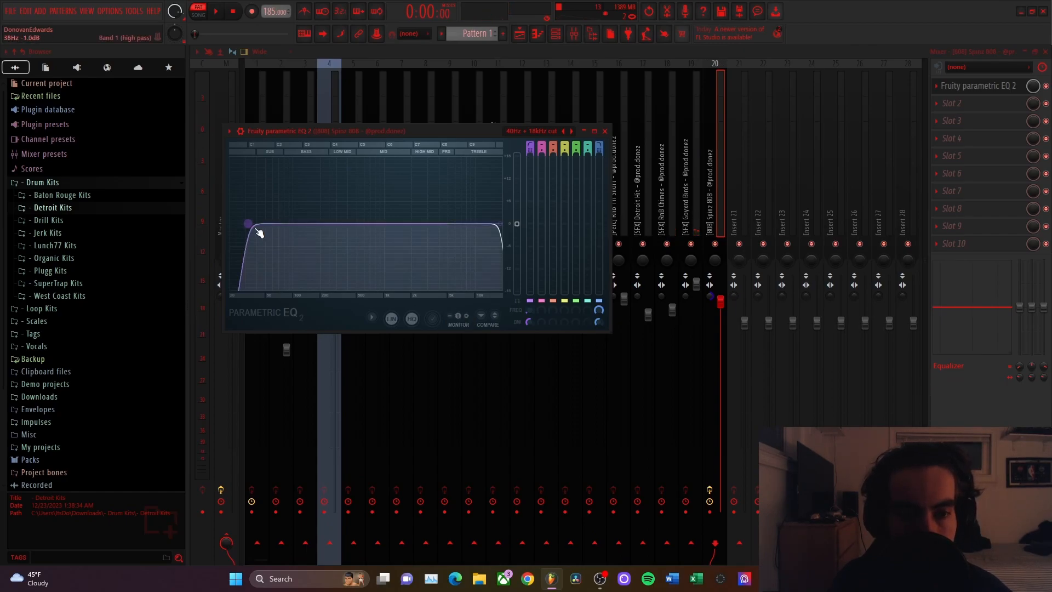
drag(252, 224, 302, 225)
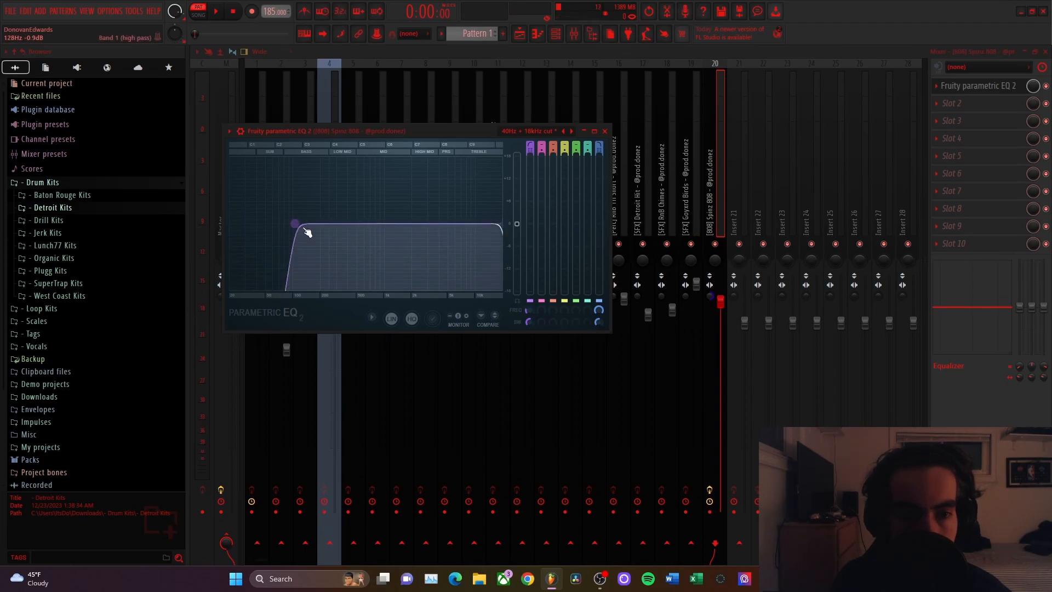
drag(308, 224, 241, 223)
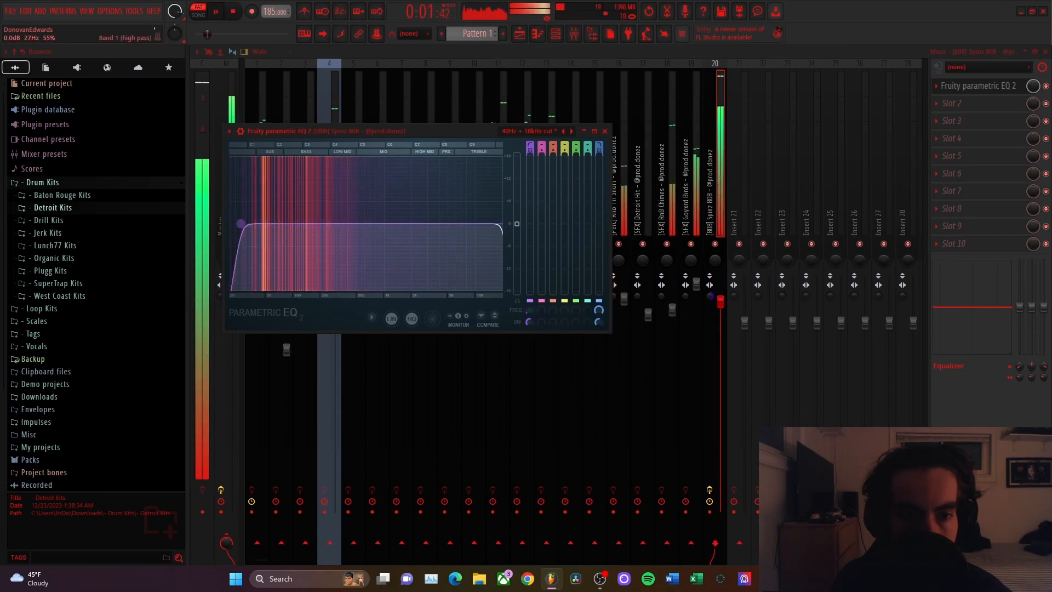
key(space)
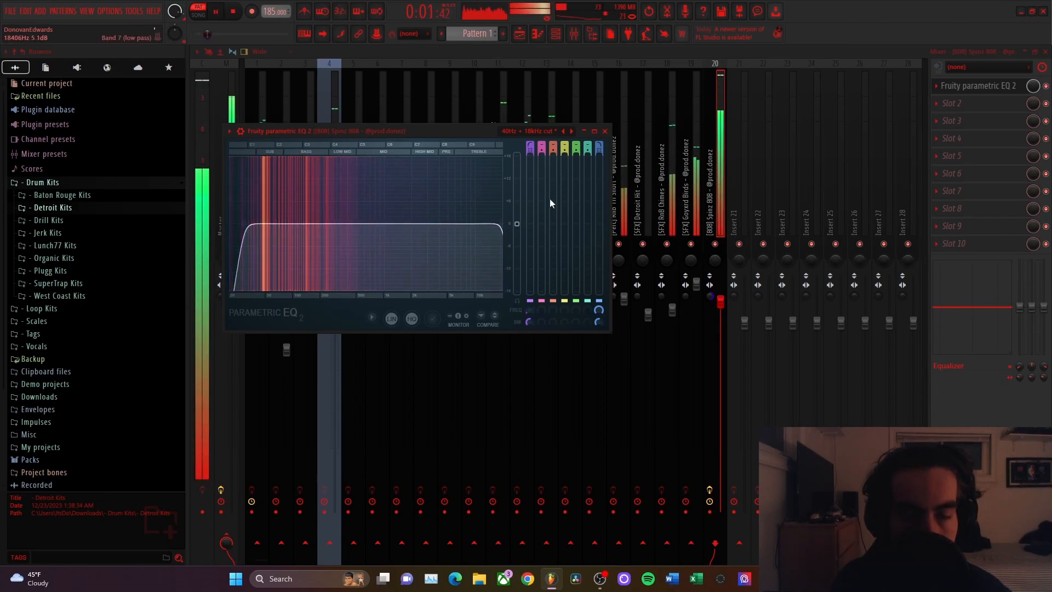
click(605, 132)
- Raise the Spinz 808 mixer fader to about 119%, briefly muting BooBass to compare the low end during playback
key(space)
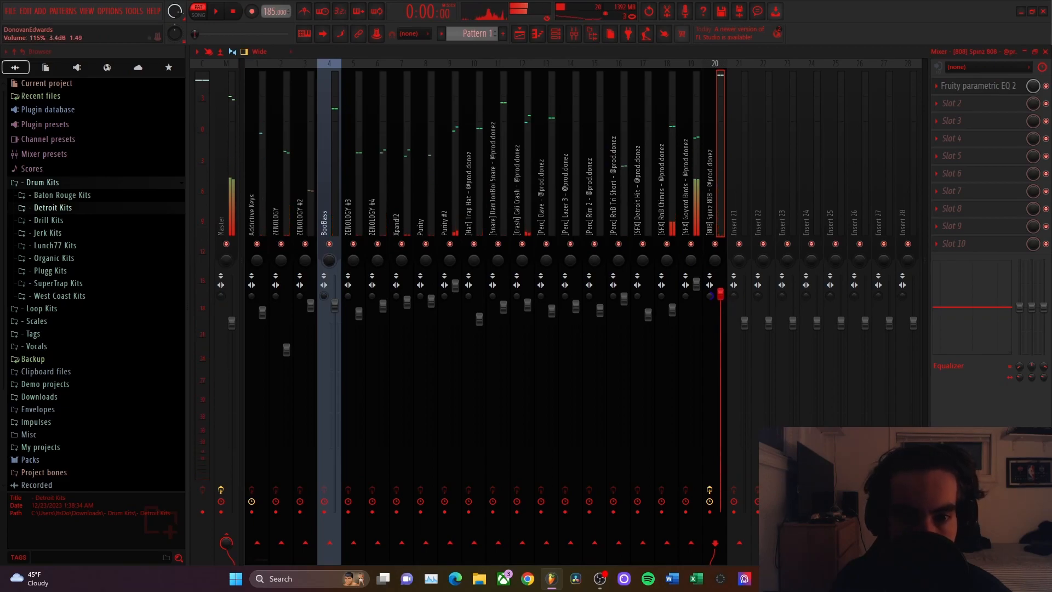
key(space)
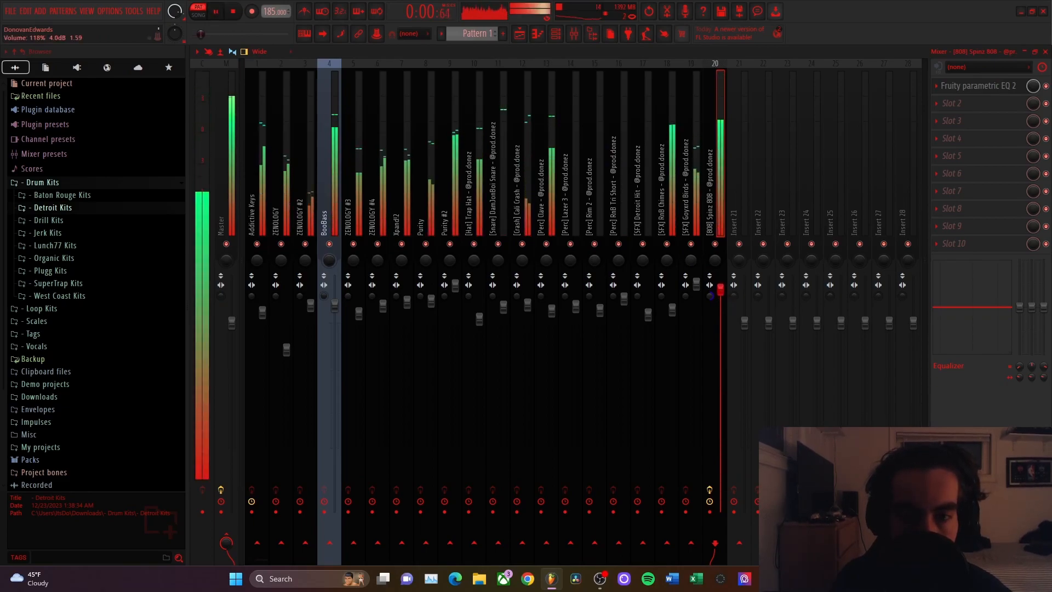
click(330, 244)
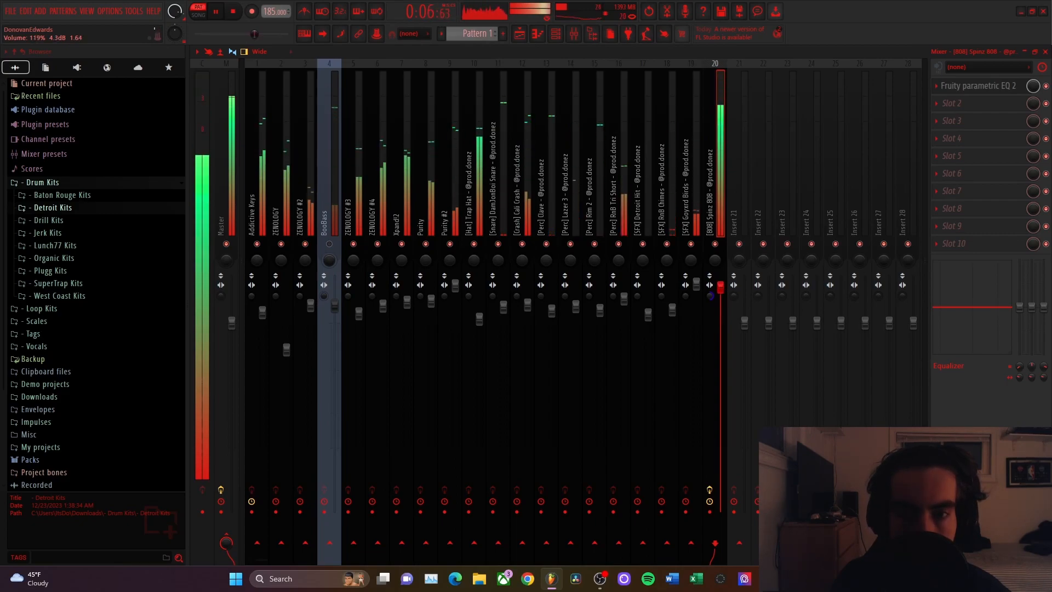
click(330, 244)
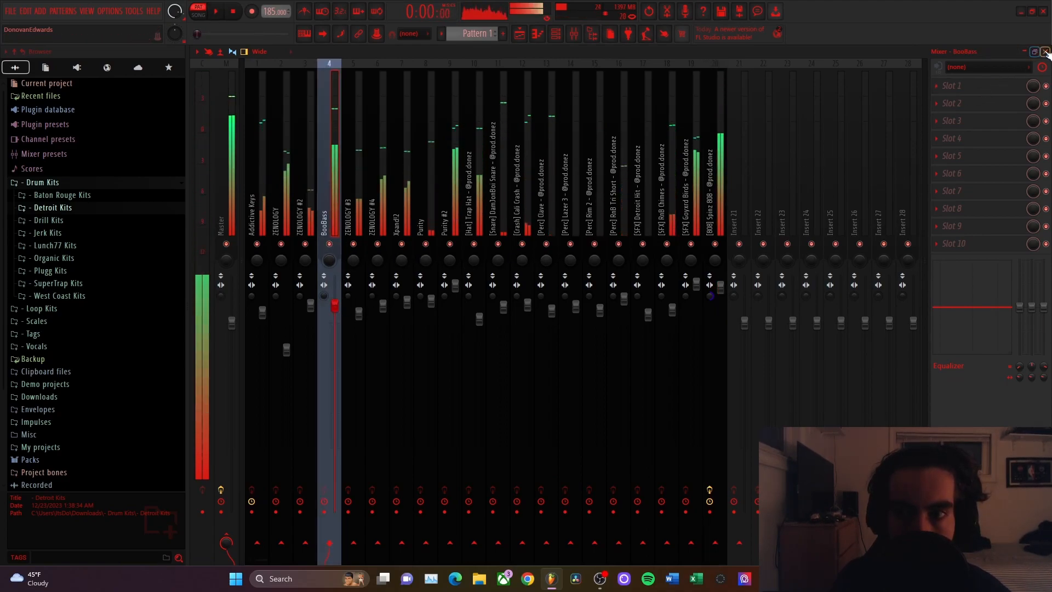
- Close the mixer, stop playback and split Pattern 1 into separate patterns by channel
click(1045, 51)
key(space)
right_click(250, 94)
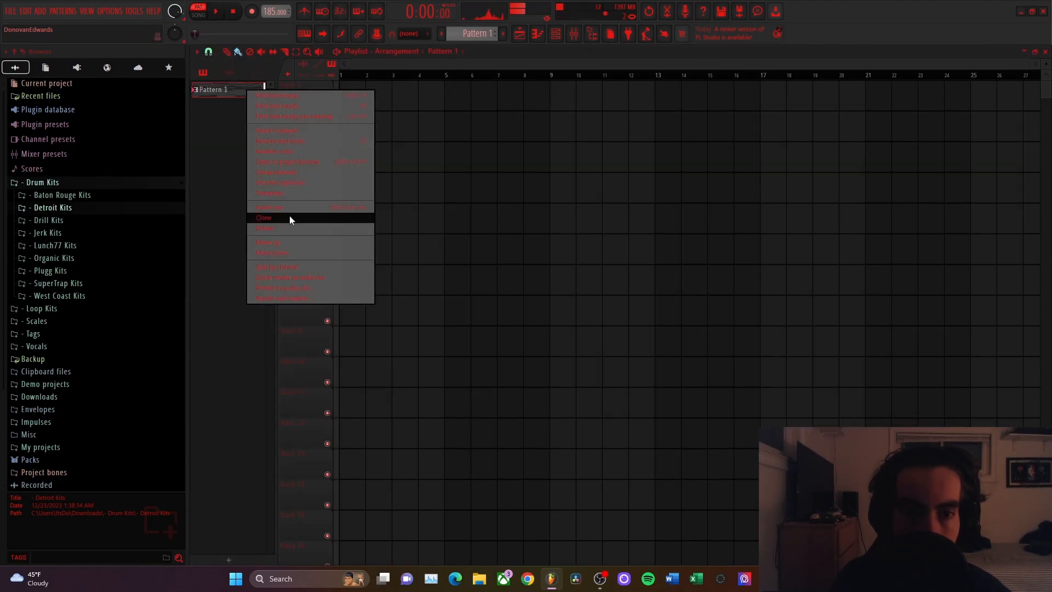
click(286, 261)
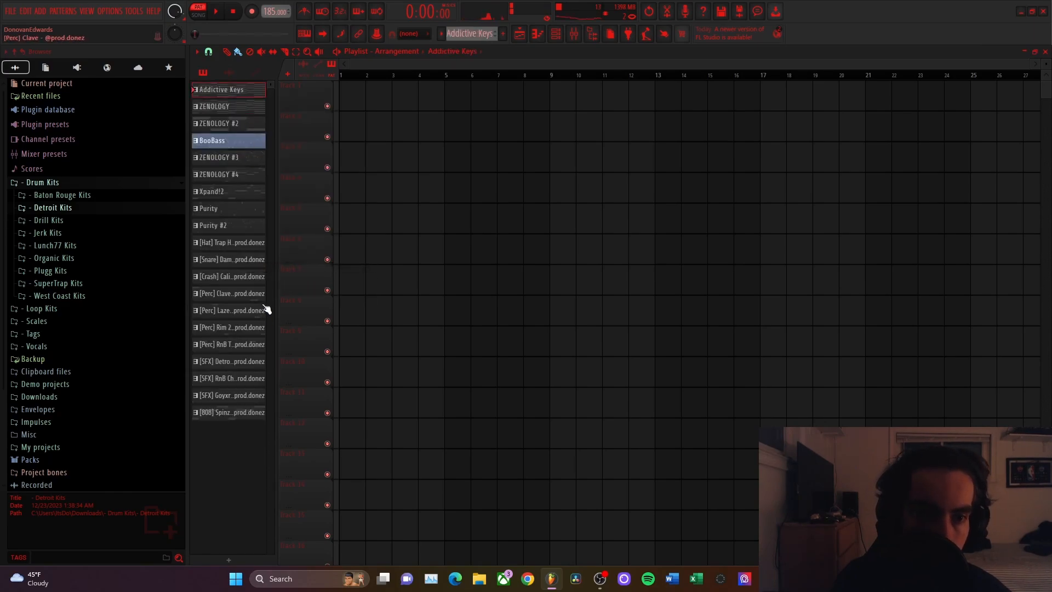
- Place all the split patterns in the playlist on Tracks 1 to 20, starting at bar 1
click(237, 414)
drag(238, 92, 424, 94)
scroll(412, 166, down, 3)
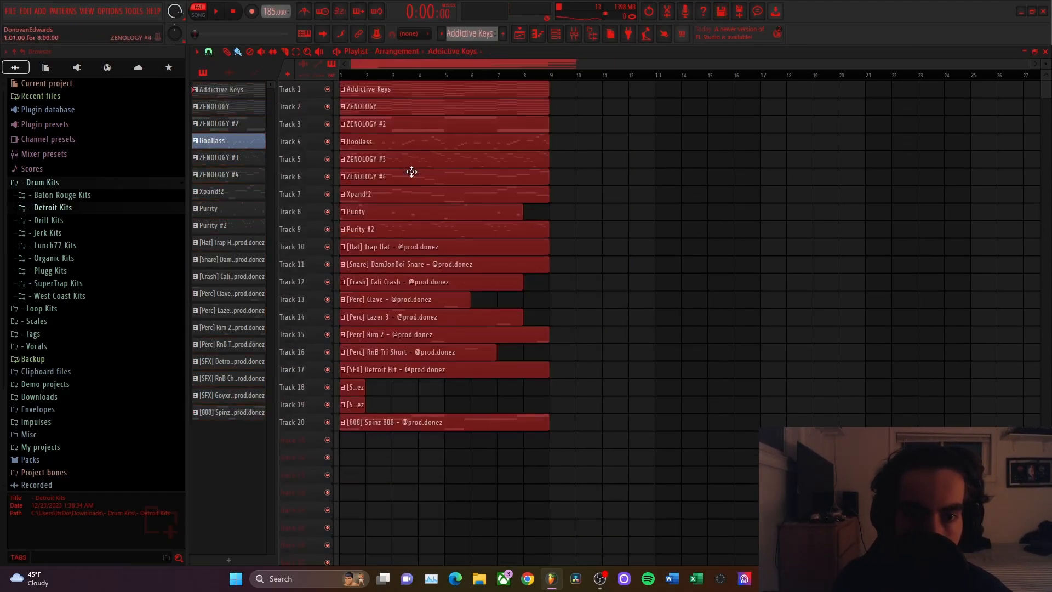
- Resize the playlist clips so that every one runs from bar 1 to the start of bar 9
drag(616, 82, 340, 415)
drag(585, 83, 548, 404)
click(581, 387)
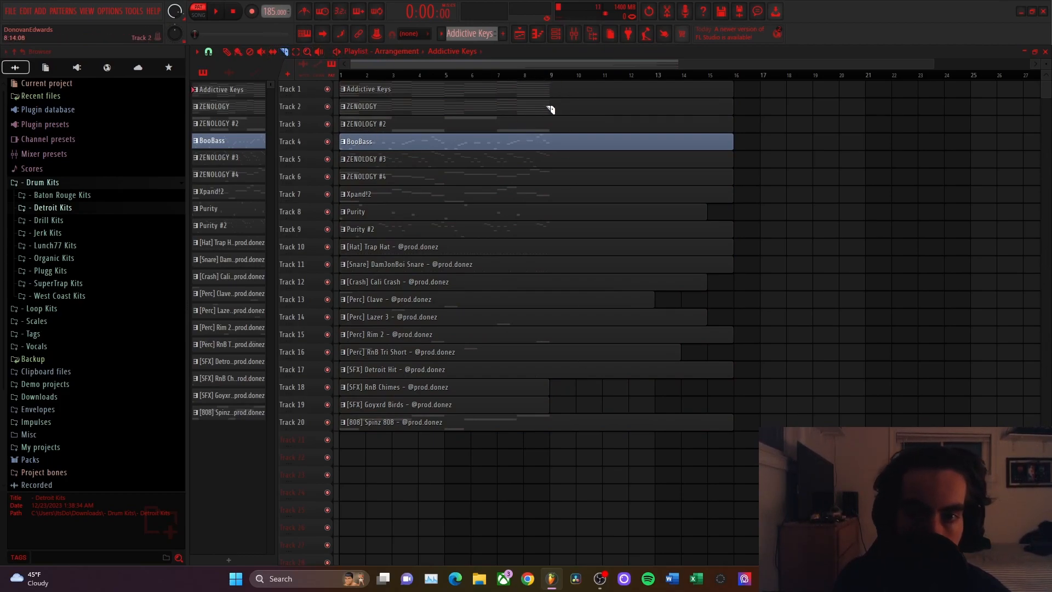
drag(537, 480, 558, 477)
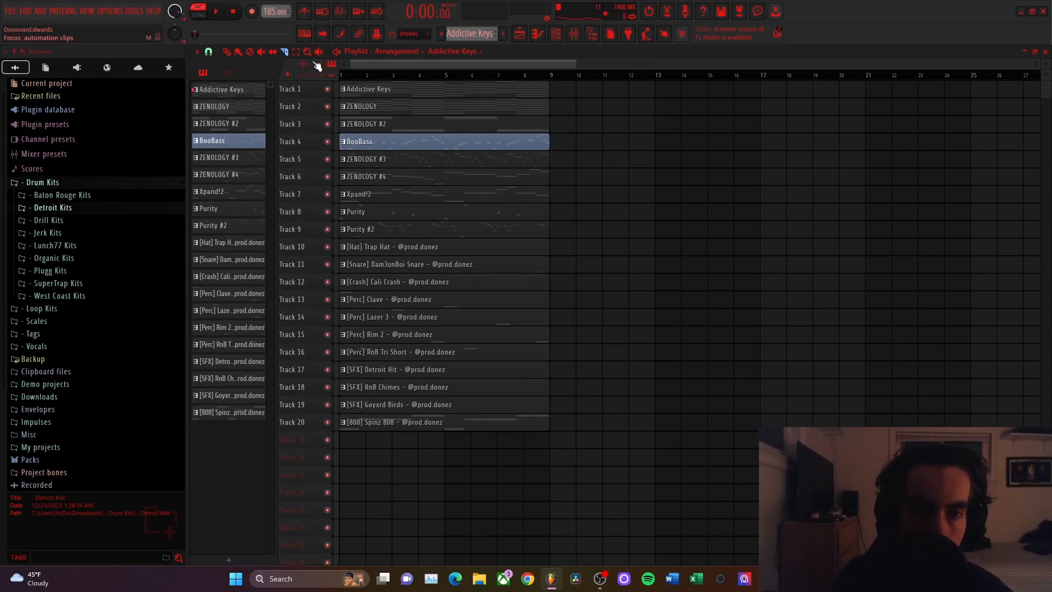
- Select all the playlist clips and duplicate them three times so the arrangement extends to bar 33
drag(446, 88, 491, 514)
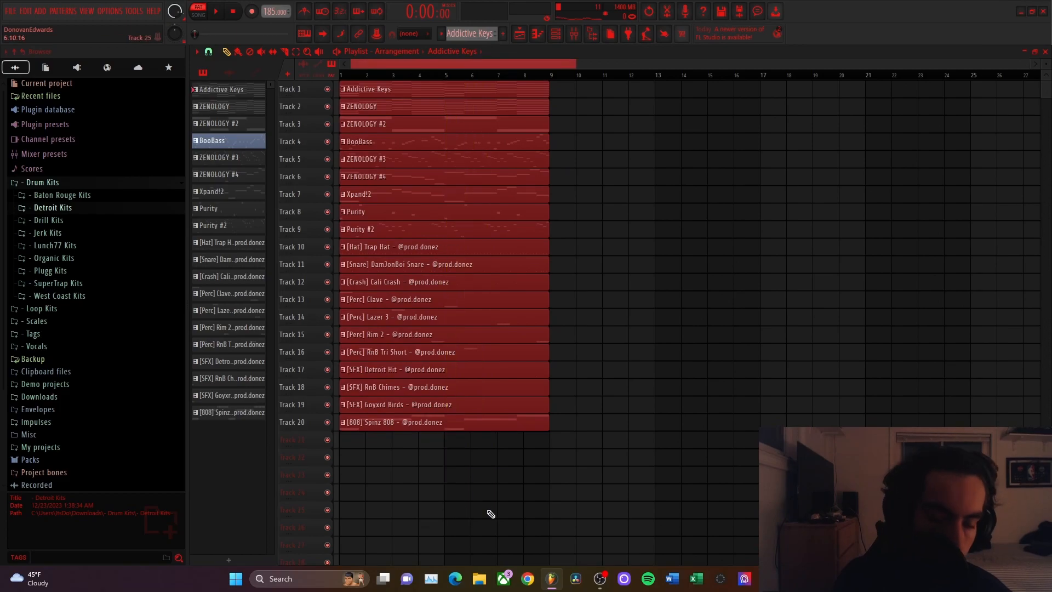
key(ctrl+b)
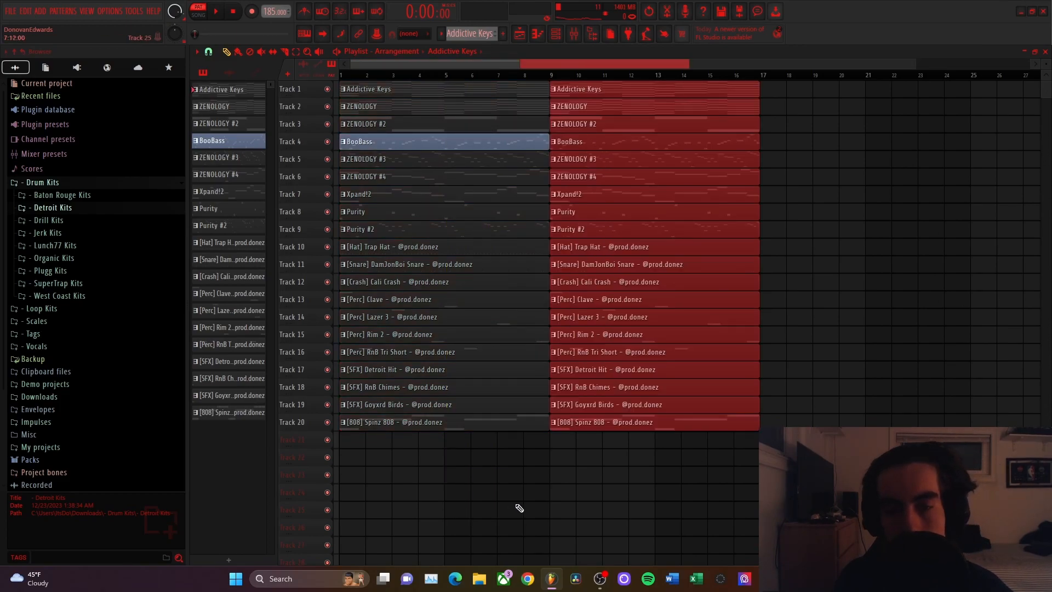
key(ctrl+b)
key(ctrl+b)
scroll(493, 479, down, 3)
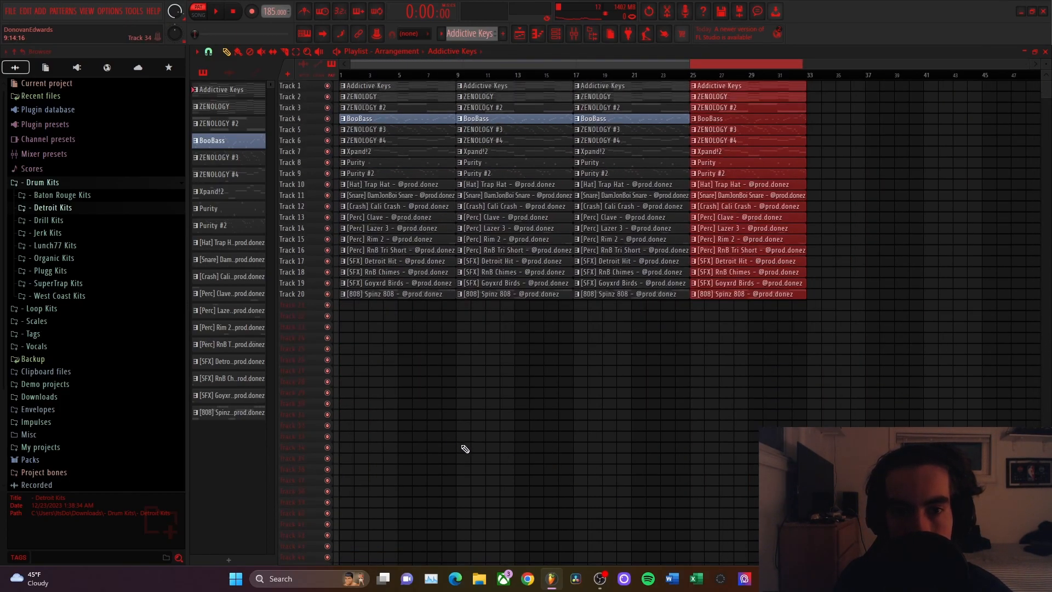
scroll(458, 446, up, 2)
scroll(455, 409, up, 3)
scroll(420, 378, up, 4)
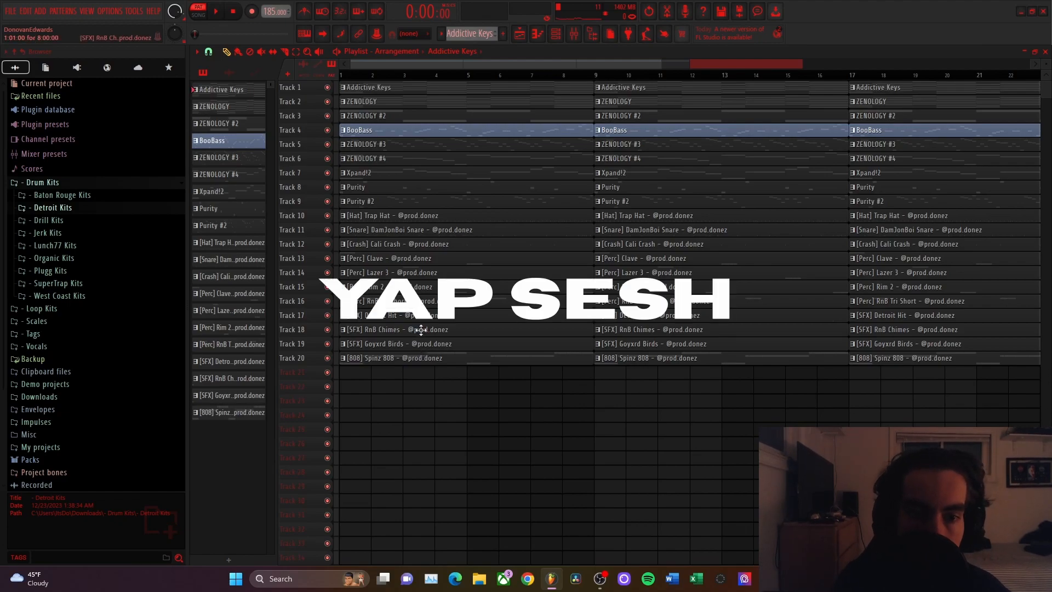
- Delete the 808, percussion, crash, snare and hat clips on Tracks 10 to 16 and Track 20 from bars 1 to 9
right_click(425, 357)
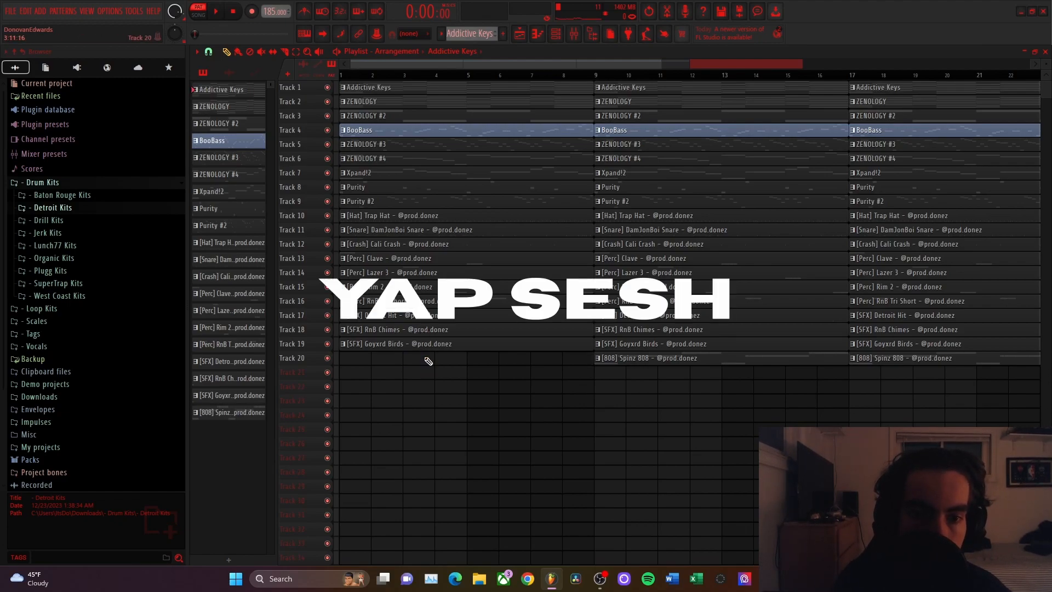
right_click(405, 300)
right_click(410, 287)
right_click(410, 272)
right_click(408, 259)
right_click(405, 244)
right_click(404, 230)
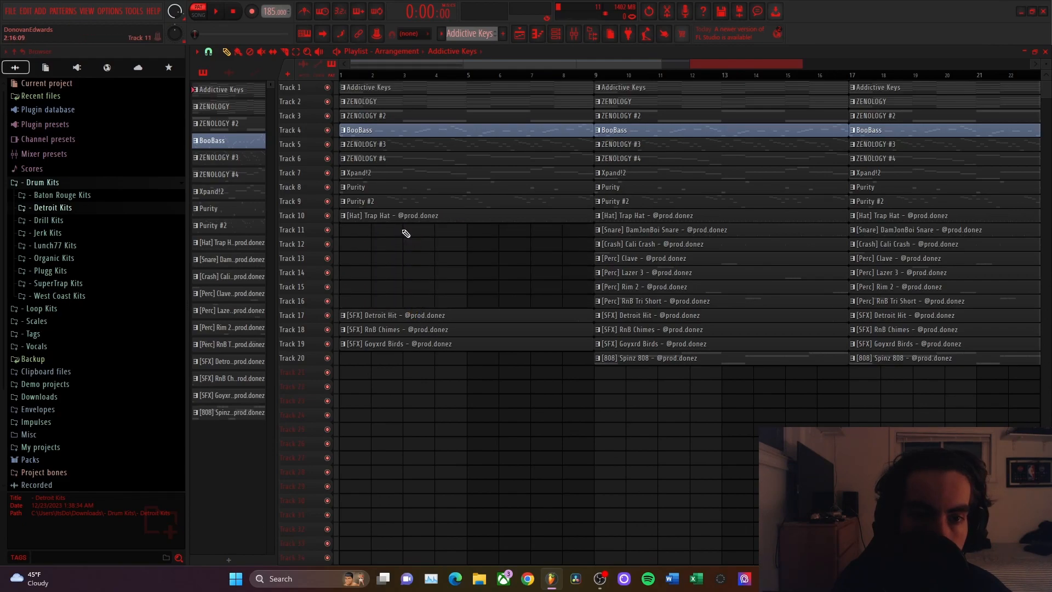
right_click(416, 215)
scroll(399, 240, up, 3)
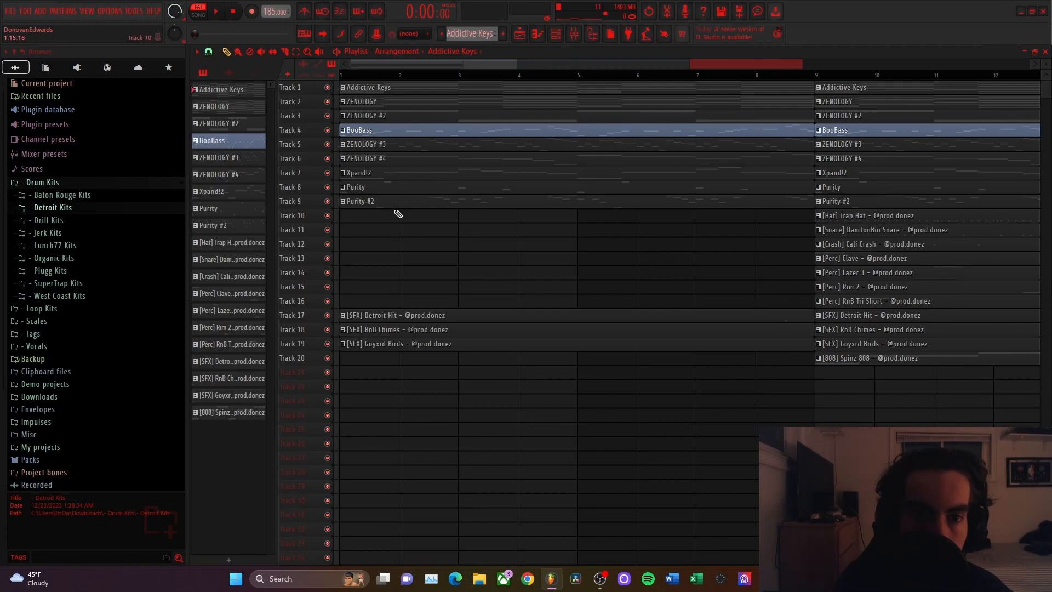
- Audition the intro's melody tracks in solo and delete the Purity #2, Purity, Xpand!2 and ZENOLOGY #4 clips from bars 1 to 9
right_click(327, 202)
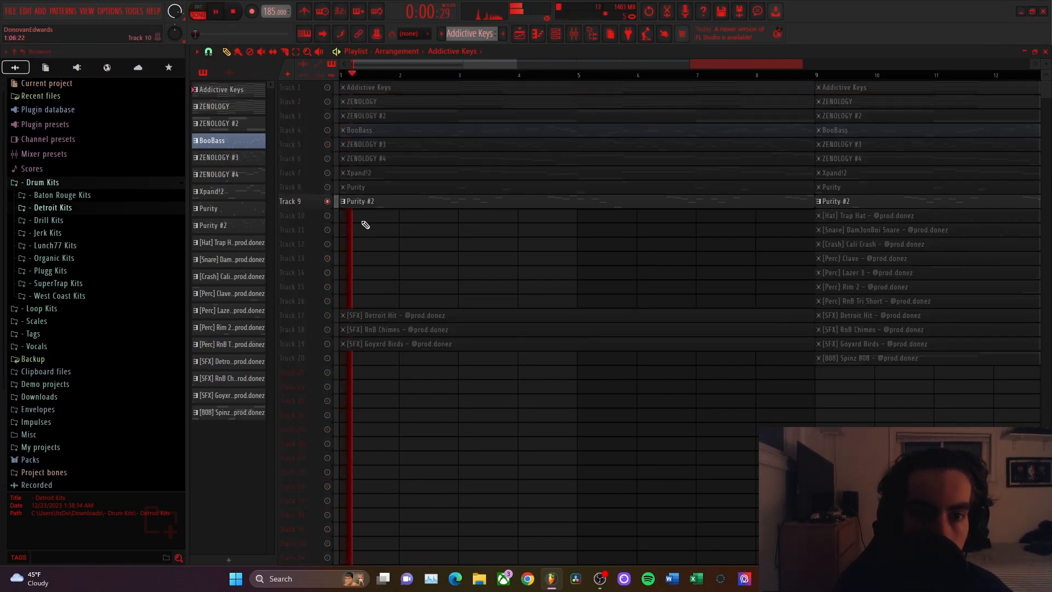
right_click(328, 202)
right_click(383, 204)
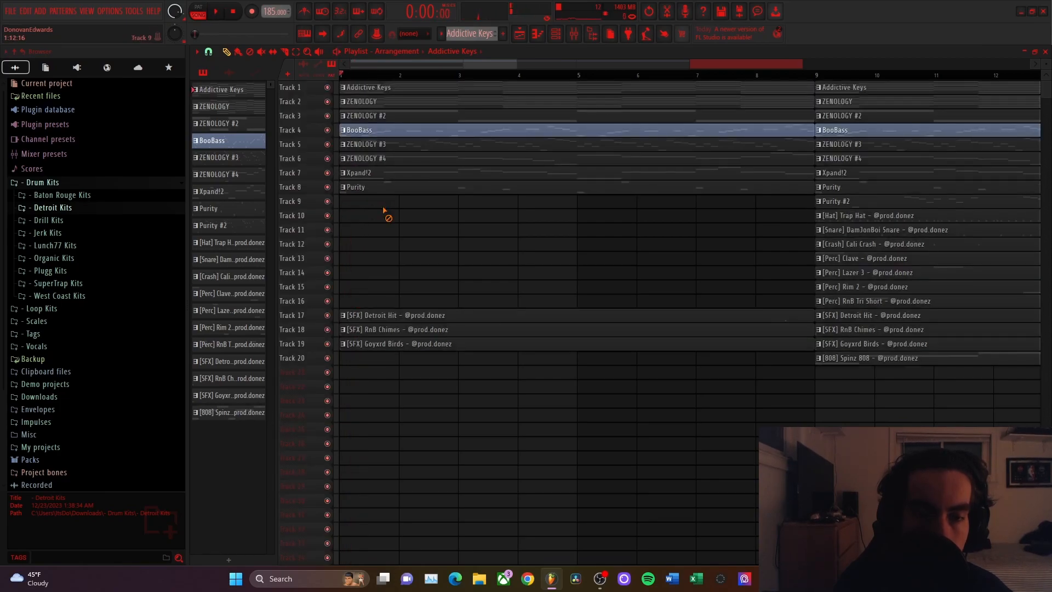
right_click(413, 191)
right_click(328, 173)
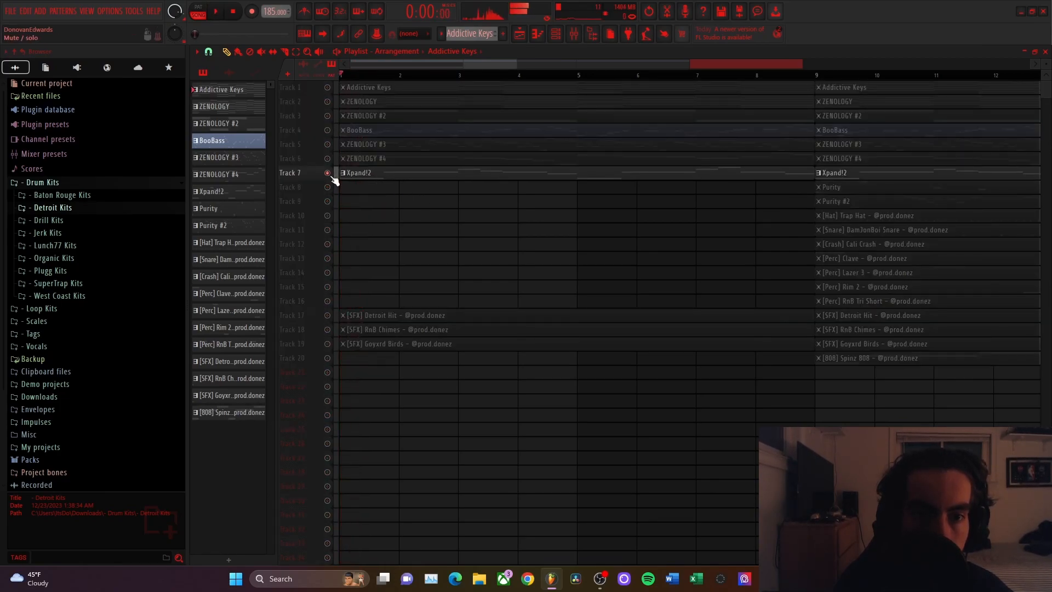
right_click(328, 173)
right_click(364, 175)
right_click(327, 159)
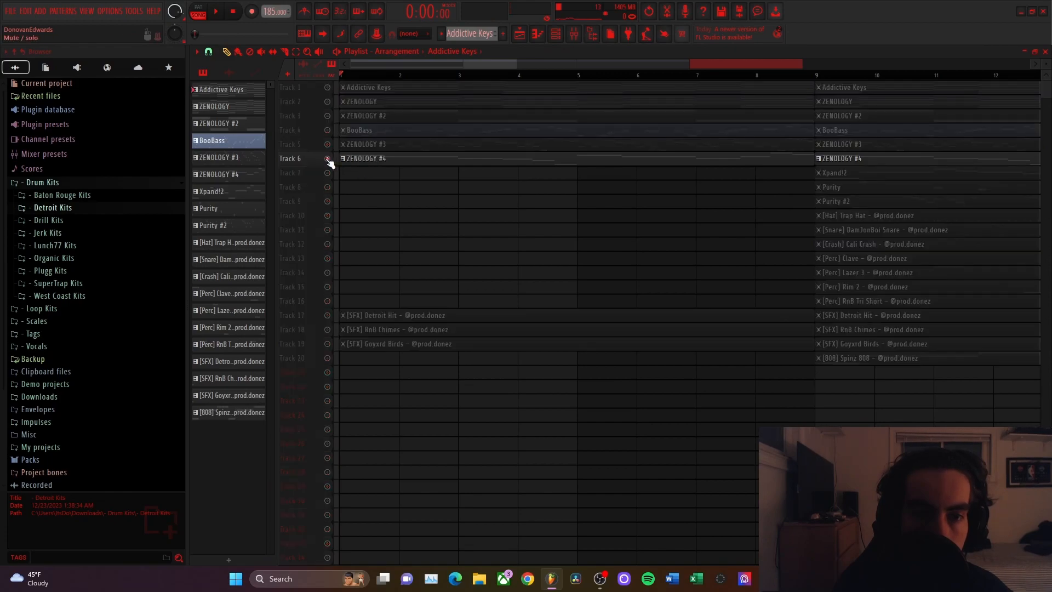
right_click(328, 159)
right_click(362, 160)
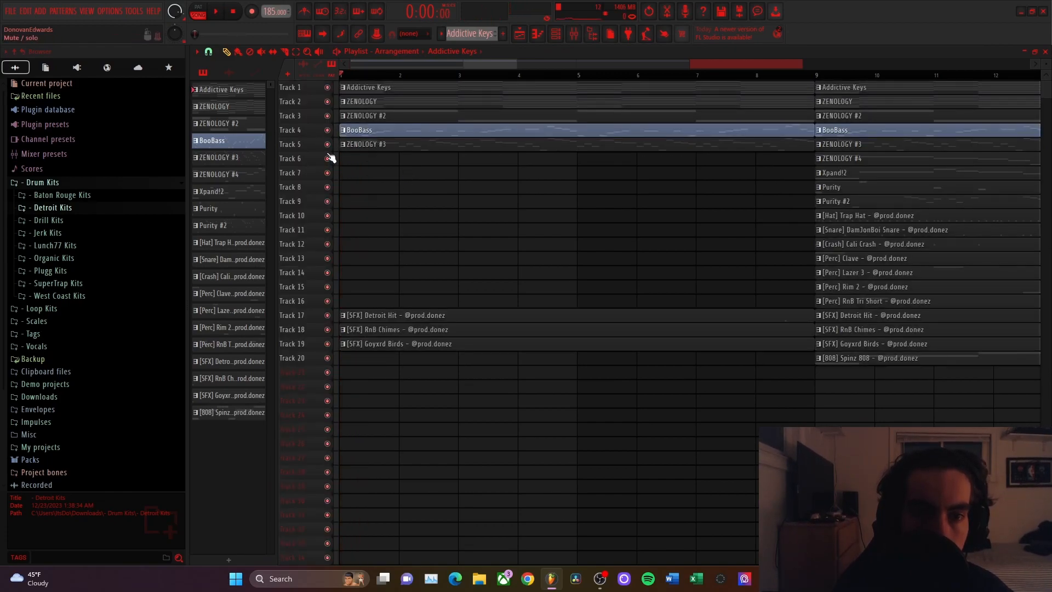
- Play the intro and delete the ZENOLOGY #2 clip from bars 1 to 9
key(space)
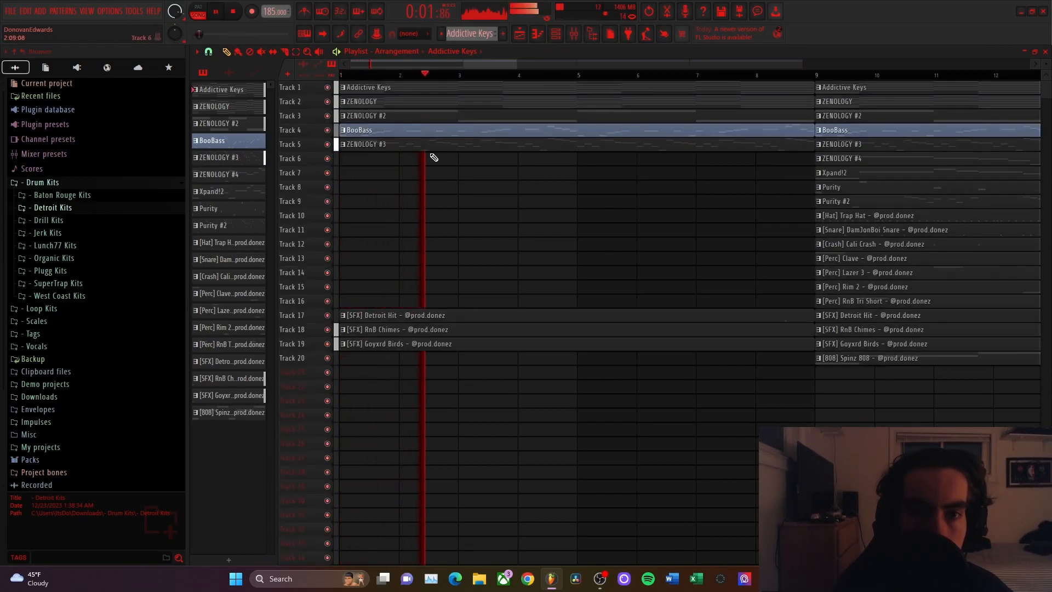
right_click(438, 117)
key(space)
key(space)
scroll(421, 143, down, 3)
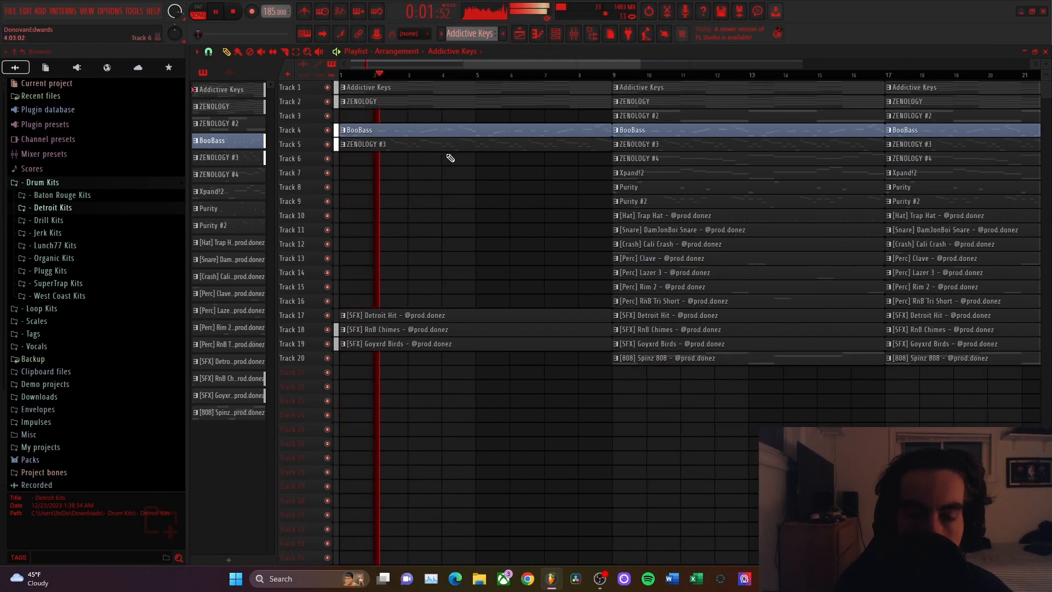
scroll(446, 158, down, 2)
scroll(485, 180, up, 3)
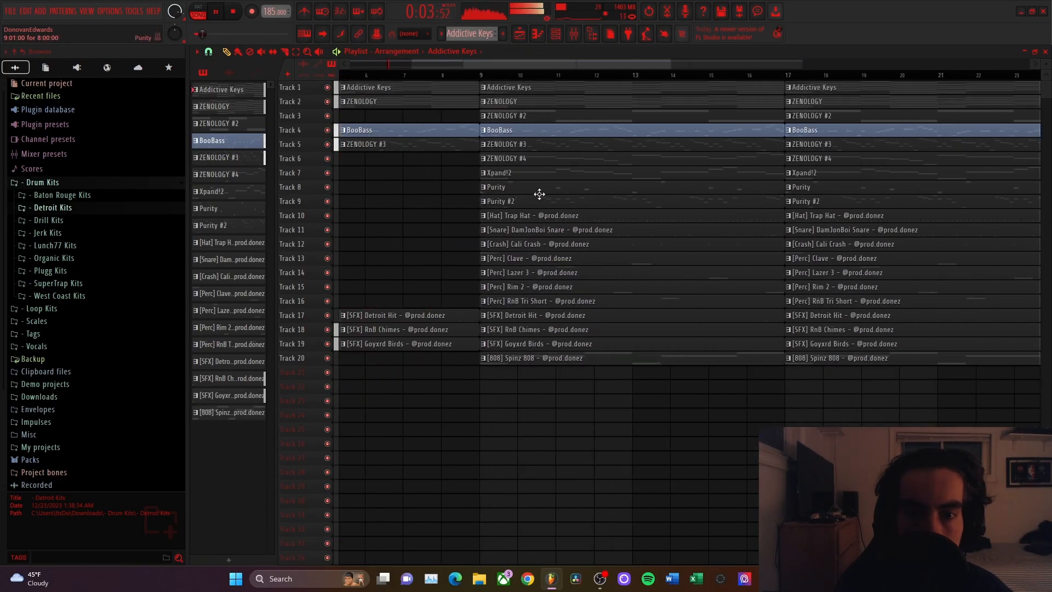
- Stop playback, trim the second section's snare clip to start at bar 16 and delete the 808 clip from bars 9 to 17
key(space)
drag(483, 238, 760, 234)
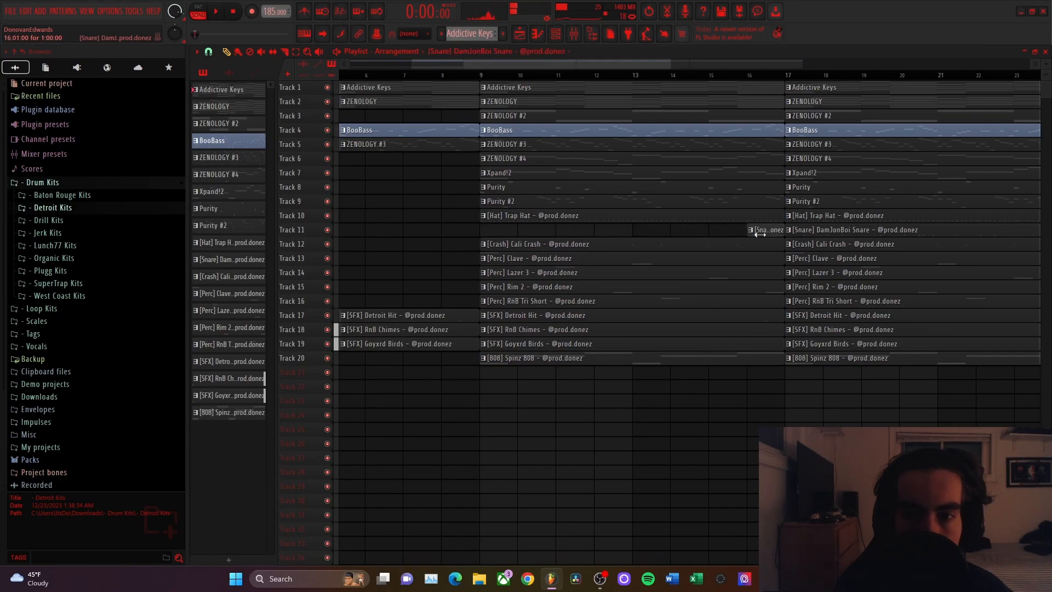
right_click(535, 360)
- Delete the Goyxrd Birds clips from bars 9 to 33 and play the transition from bar 8
scroll(489, 315, down, 3)
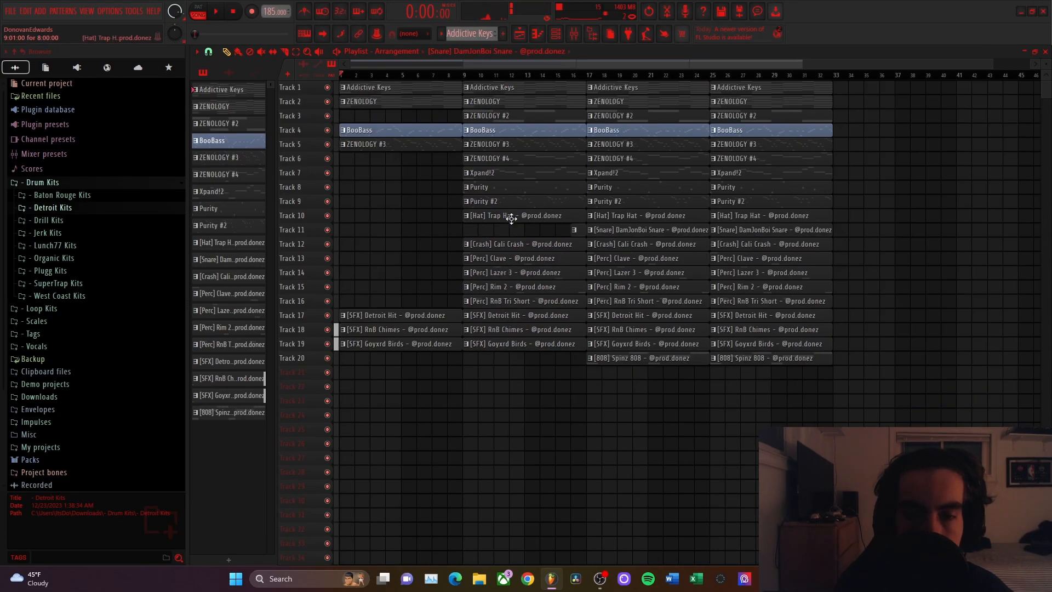
click(448, 78)
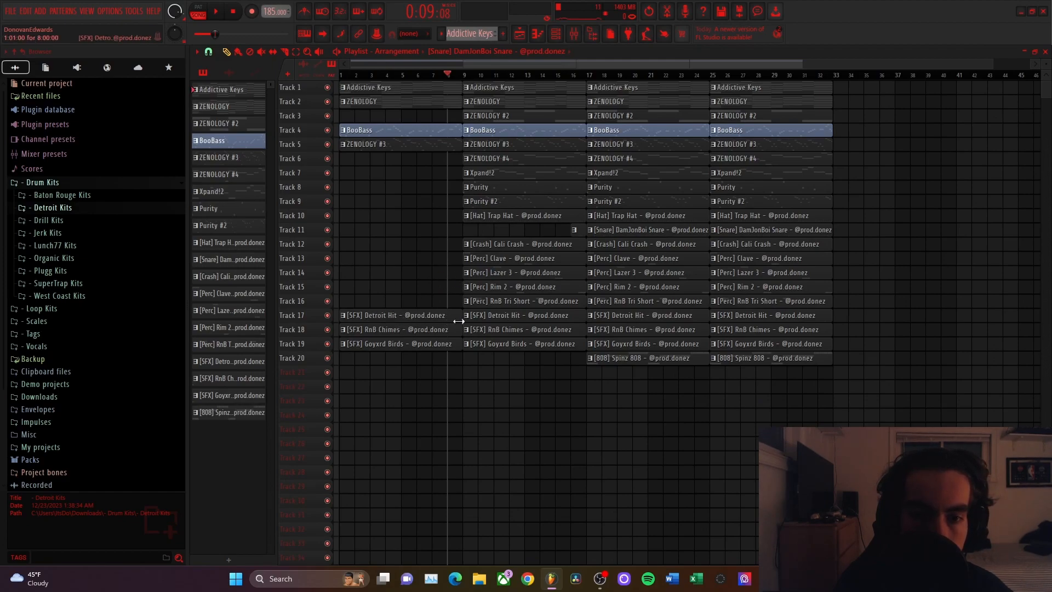
right_click(515, 344)
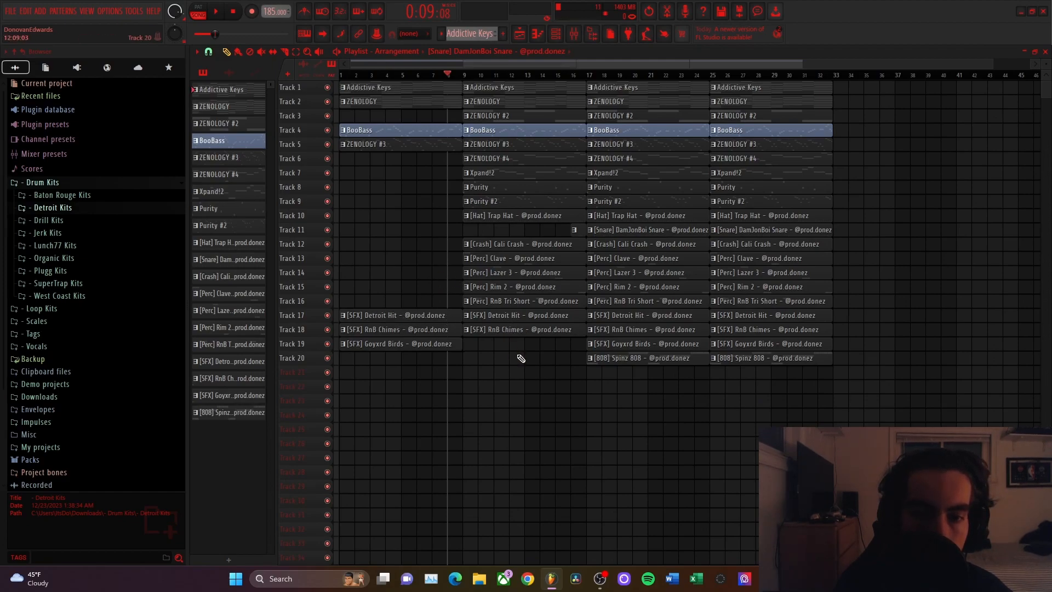
right_click(631, 347)
right_click(724, 349)
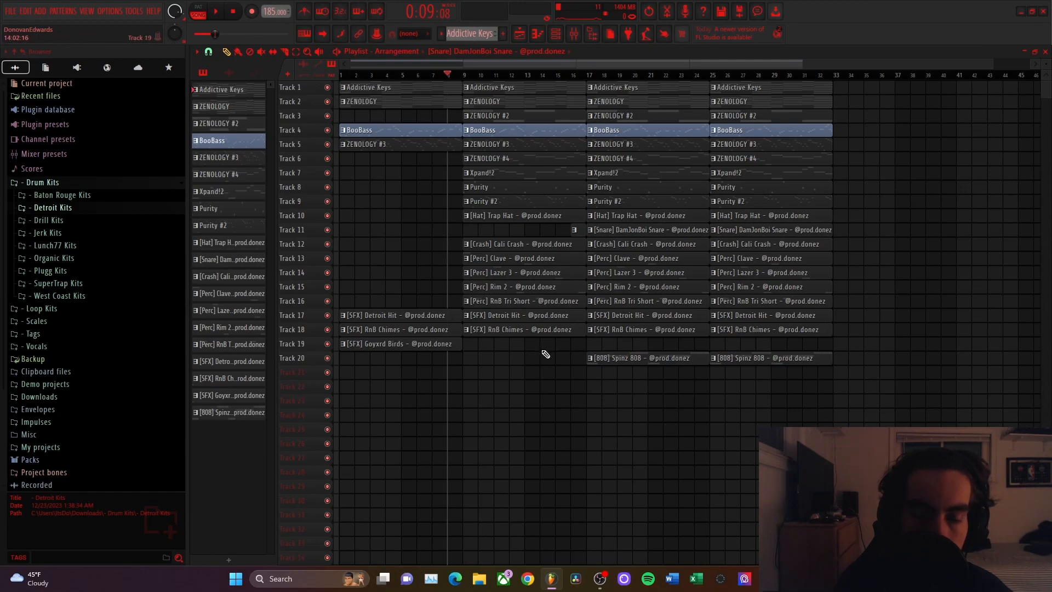
key(space)
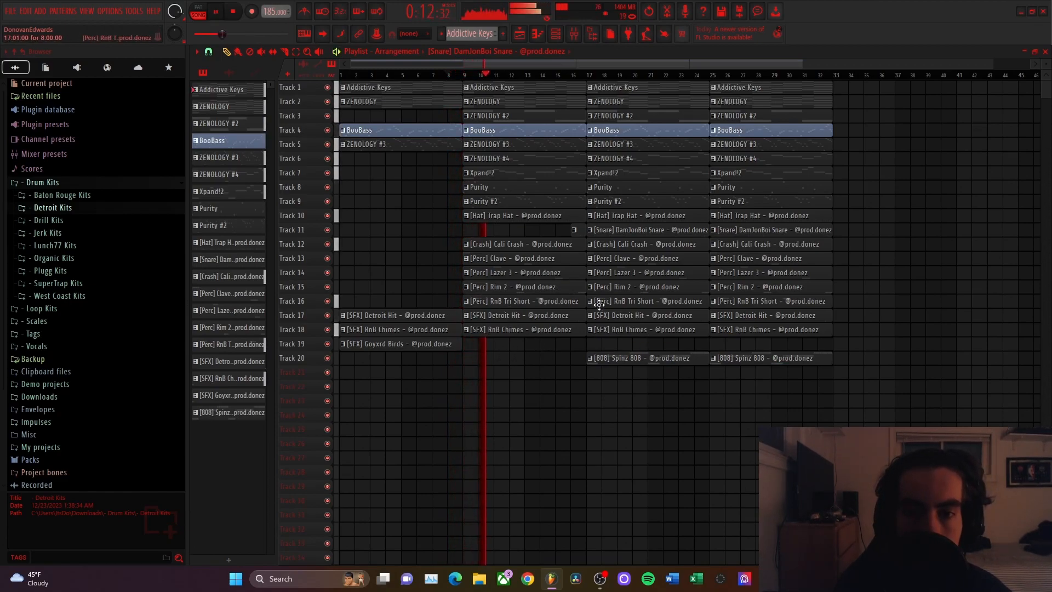
key(space)
- Delete the BooBass clip from bars 1 to 9 and play the arrangement from bar 1
right_click(433, 136)
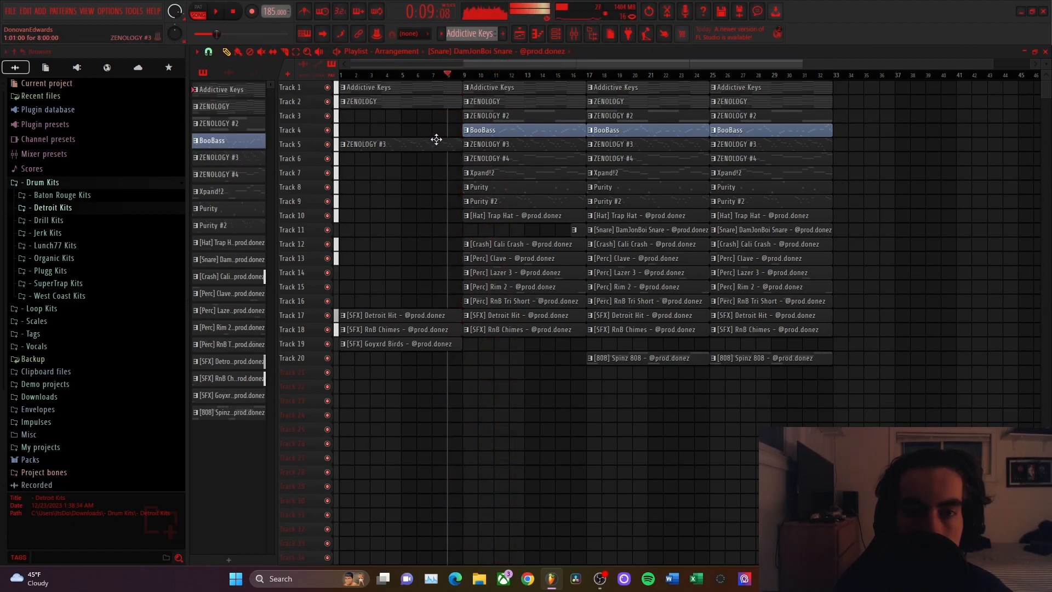
click(345, 75)
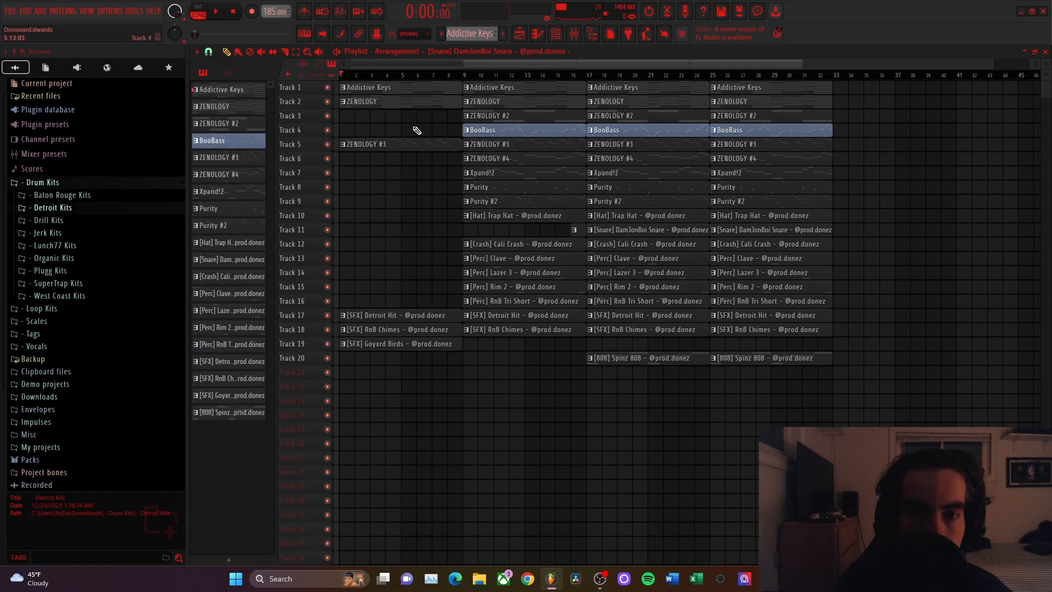
key(space)
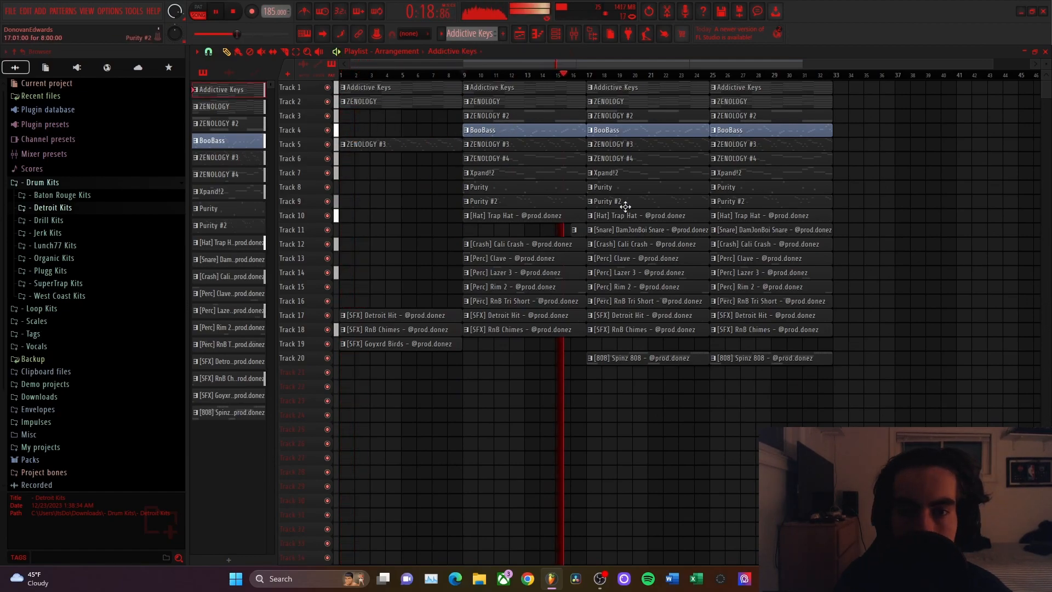
- Delete the Purity #2, Purity, Xpand!2, ZENOLOGY #4, ZENOLOGY #2 and BooBass clips from bars 17 to 25
right_click(628, 204)
right_click(630, 187)
right_click(630, 172)
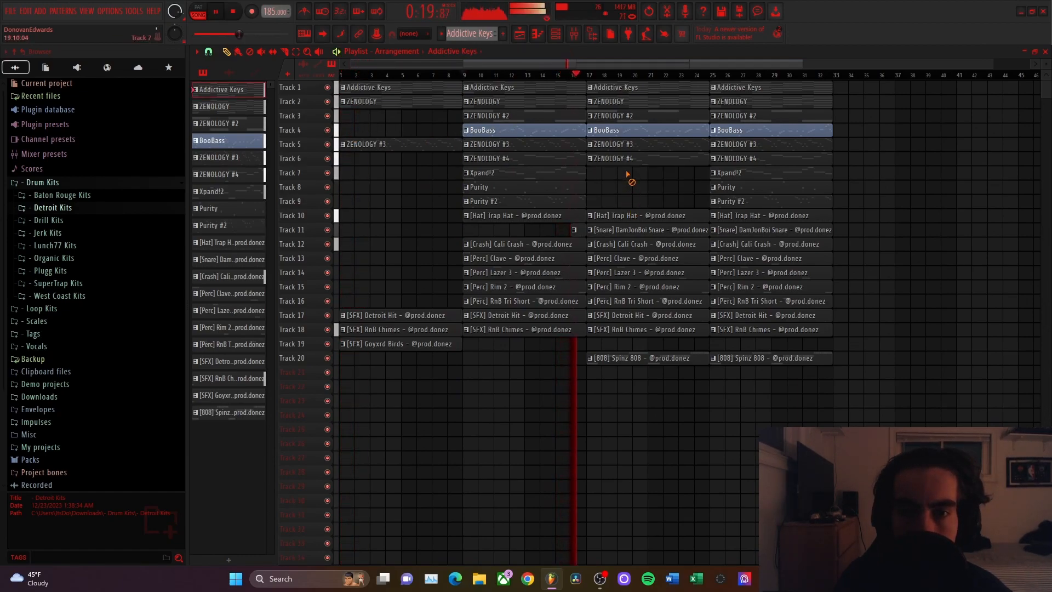
right_click(629, 158)
right_click(630, 116)
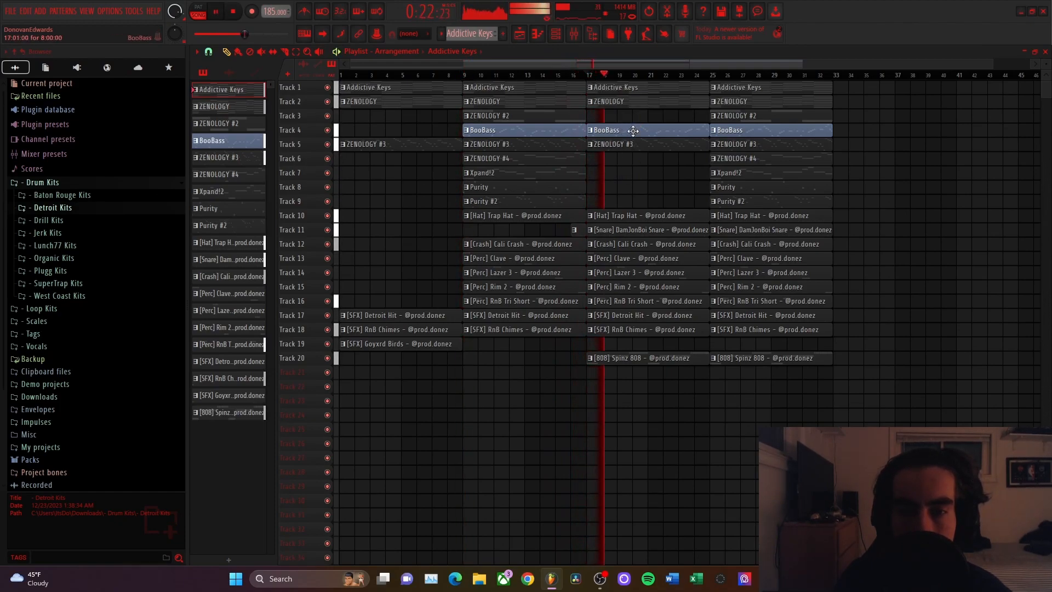
right_click(630, 130)
- Delete the ZENOLOGY #2, Xpand!2 and ZENOLOGY #4 clips from bars 25 to 33
mouse_move(581, 159)
mouse_down()
mouse_move(525, 159)
mouse_move(533, 169)
mouse_up()
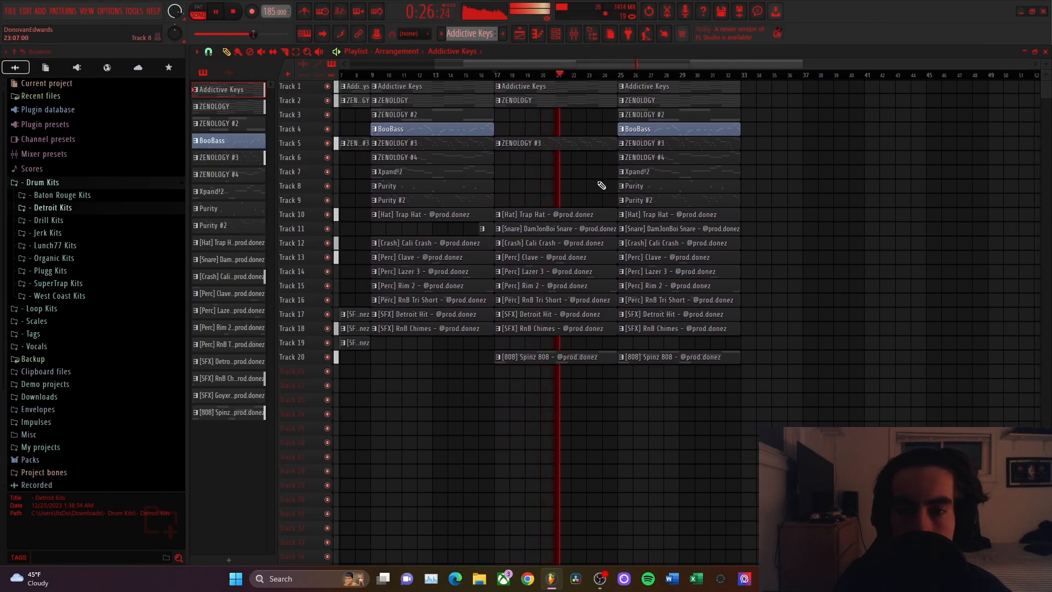
right_click(668, 117)
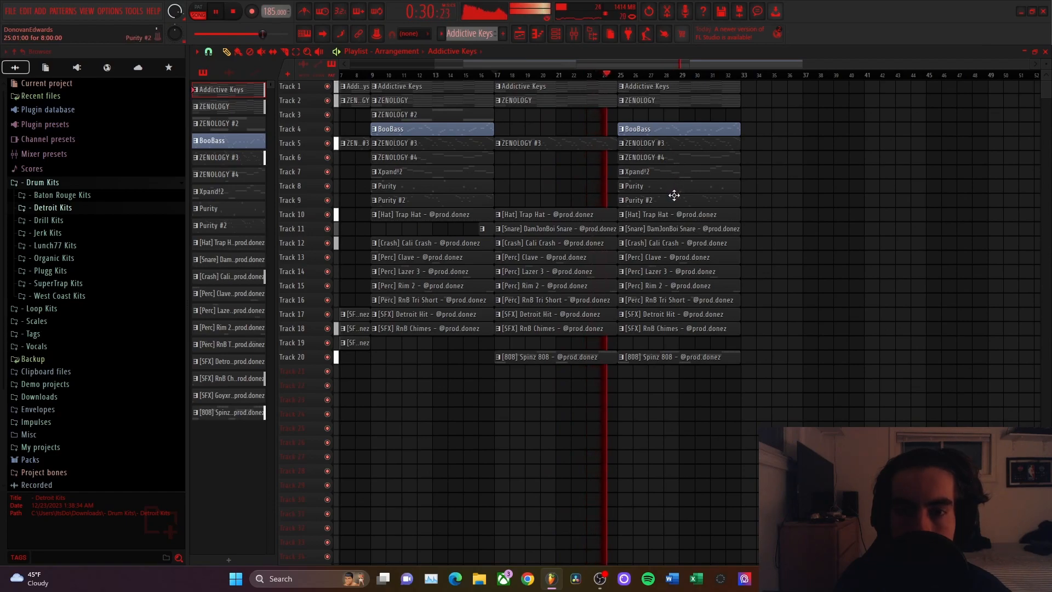
right_click(683, 174)
right_click(685, 160)
- Copy the melody clips on Tracks 1 to 9 from bars 9 to 17 into a new section starting at bar 33
scroll(627, 169, right, 3)
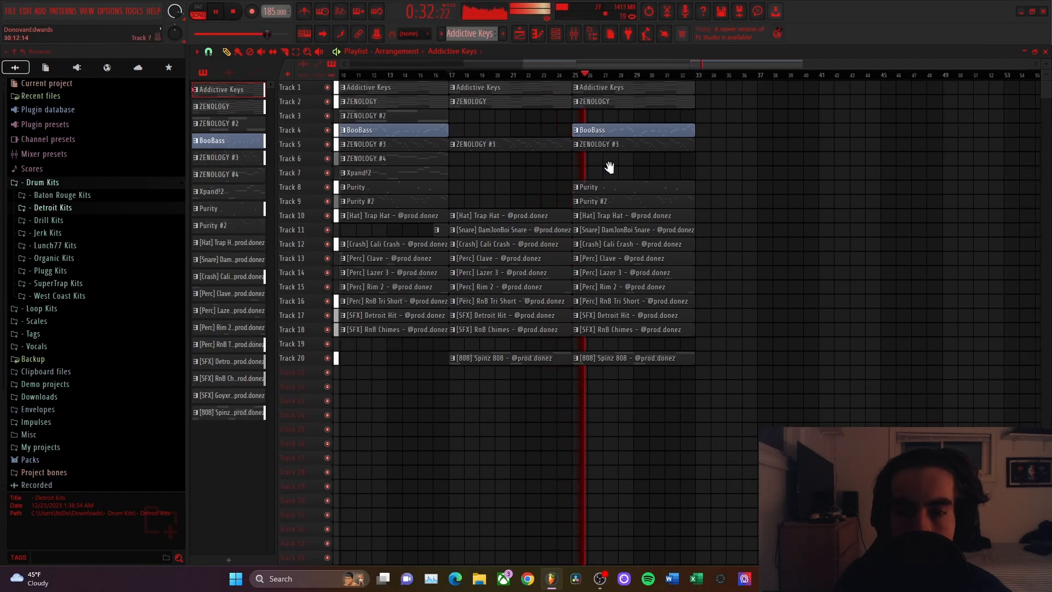
scroll(522, 175, down, 3)
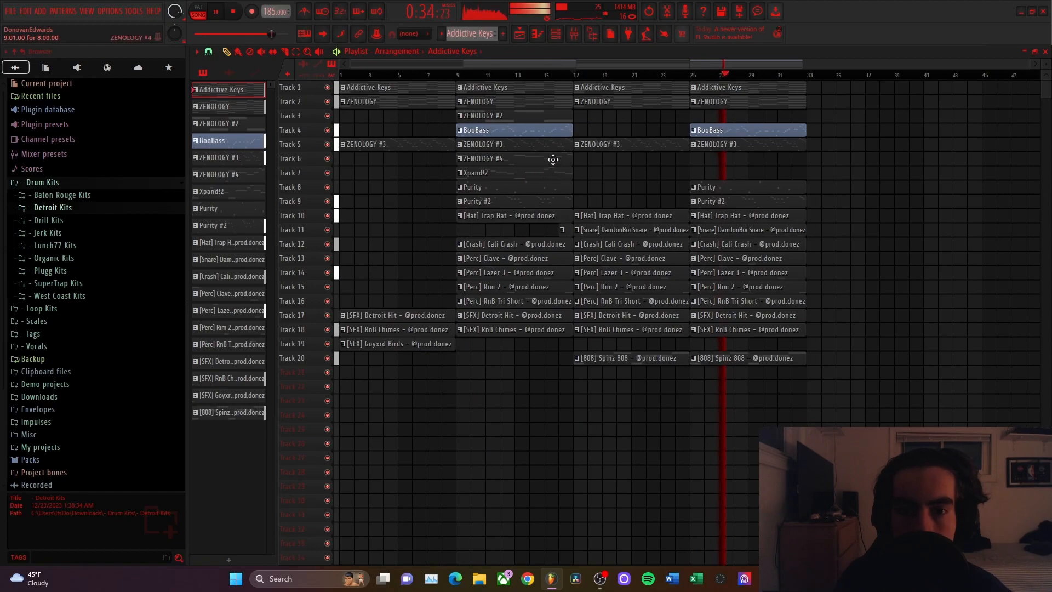
drag(545, 85, 539, 191)
drag(522, 99, 874, 99)
ctrl+click(865, 229)
click(540, 205)
drag(828, 204, 767, 341)
- Duplicate the drum, SFX and 808 clips from bars 25 to 33 into the new section at bar 33
drag(766, 216, 788, 377)
key(ctrl+b)
ctrl+click(816, 377)
- Select all clips from bars 33 to 41, duplicate them to bar 41 and clear the selection
scroll(828, 308, right, 5)
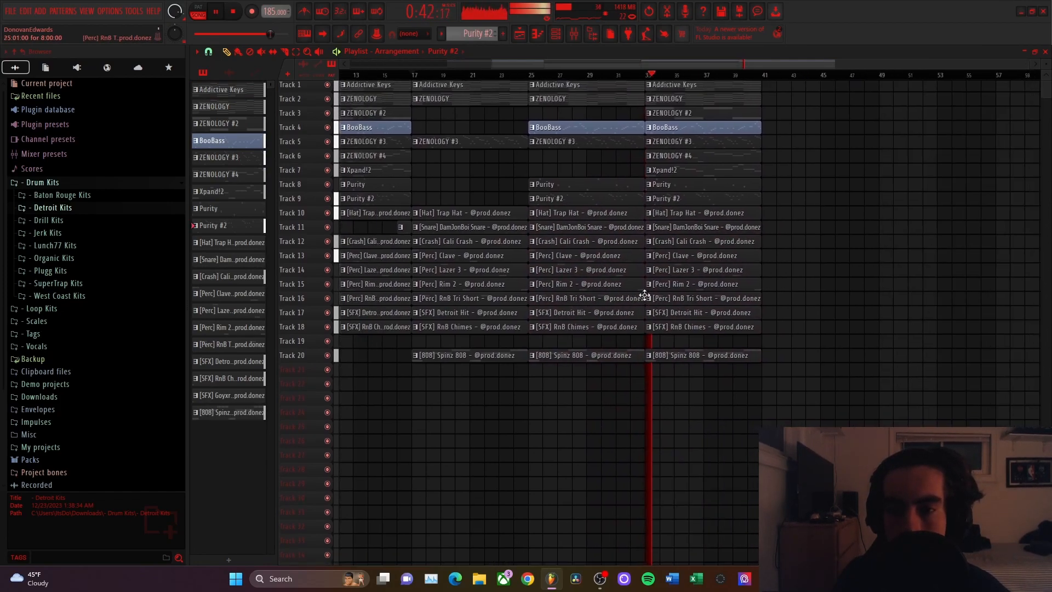
drag(697, 87, 700, 384)
key(ctrl+b)
ctrl+click(711, 376)
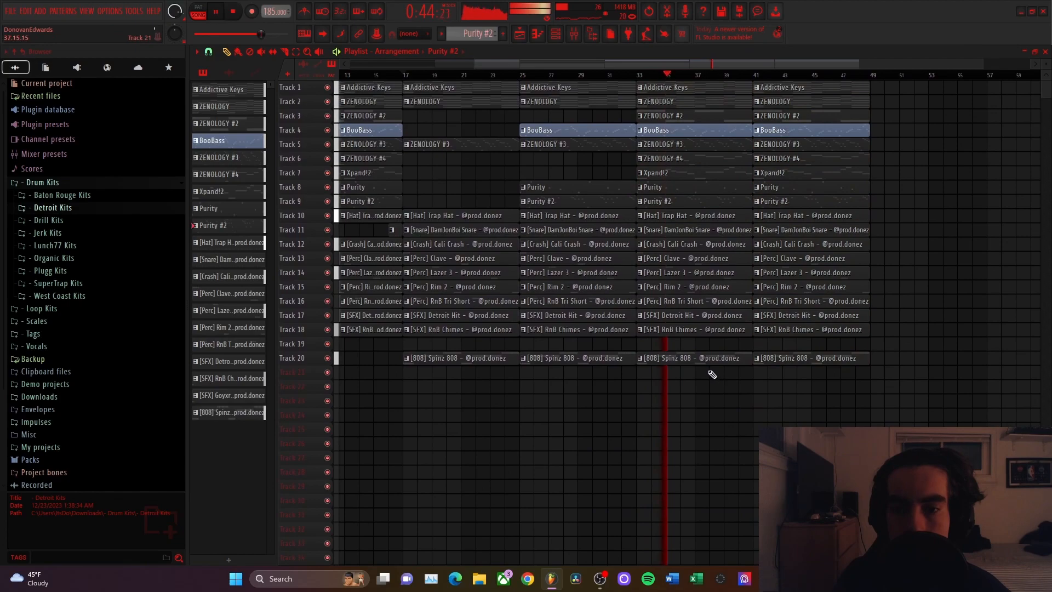
- Delete the 808 clip from bars 41 to 49 and trim that section's snare clip to only its last bar
scroll(712, 373, down, 1)
scroll(721, 365, down, 1)
scroll(737, 347, down, 1)
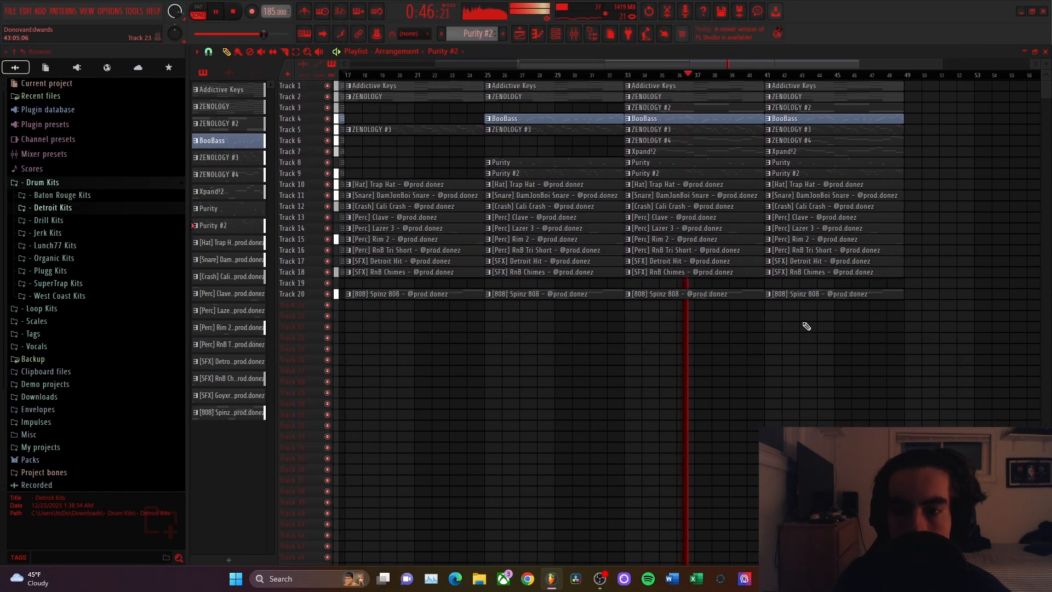
scroll(665, 312, up, 3)
right_click(664, 296)
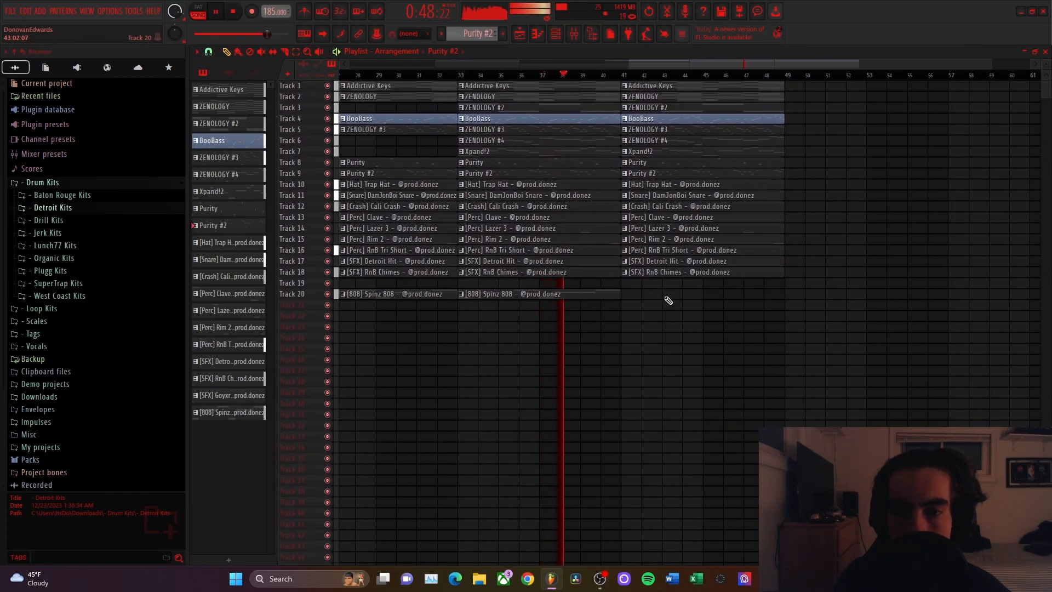
scroll(666, 239, up, 2)
drag(623, 173, 764, 171)
- Select all clips from bars 17 to 49 and duplicate them twice so the arrangement extends to bar 113
scroll(723, 185, down, 2)
scroll(723, 185, down, 3)
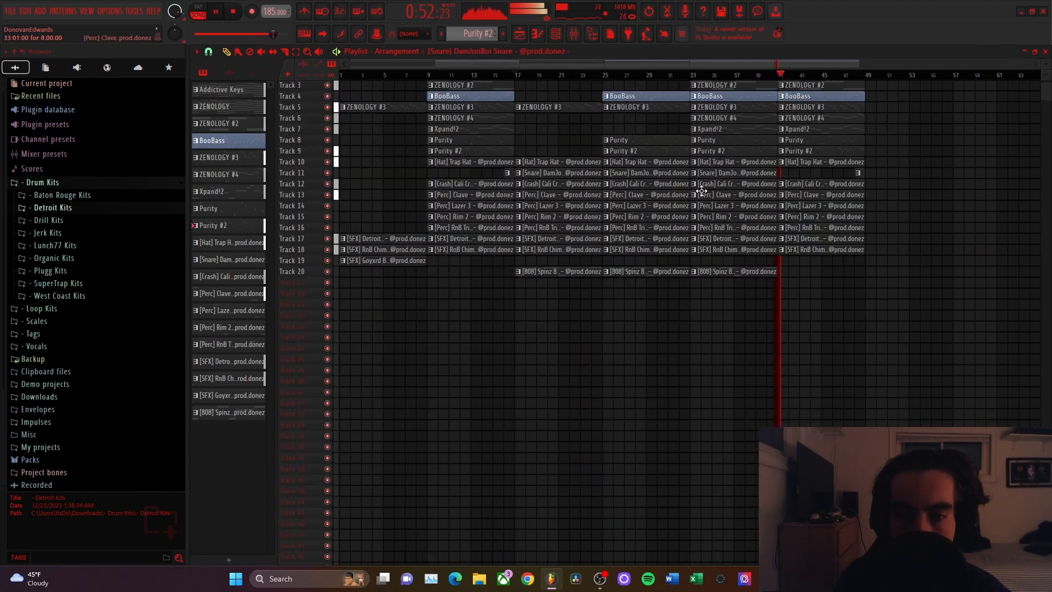
scroll(734, 190, down, 2)
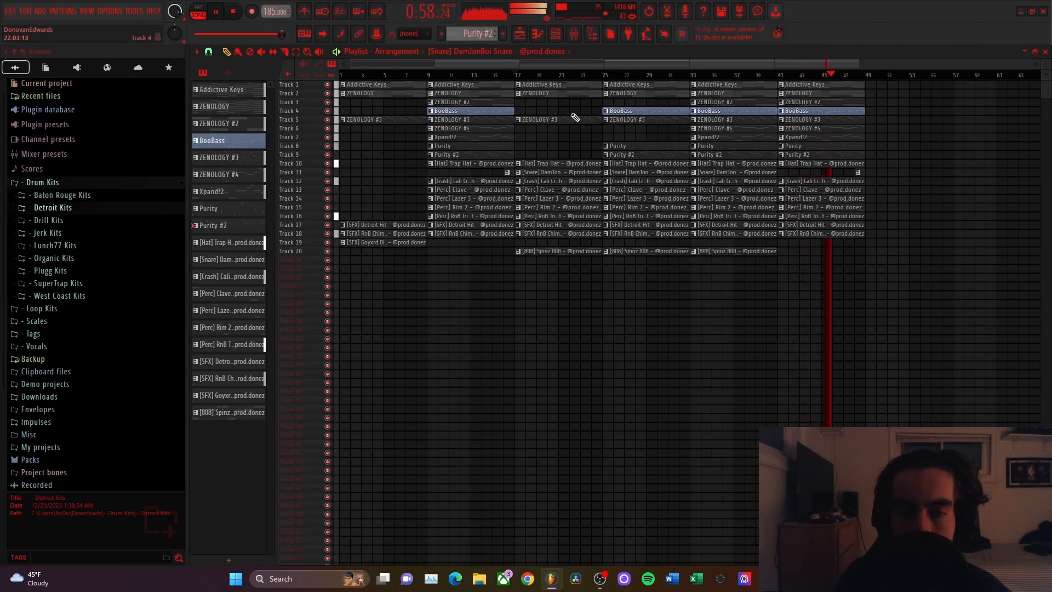
drag(567, 86, 857, 301)
key(ctrl+b)
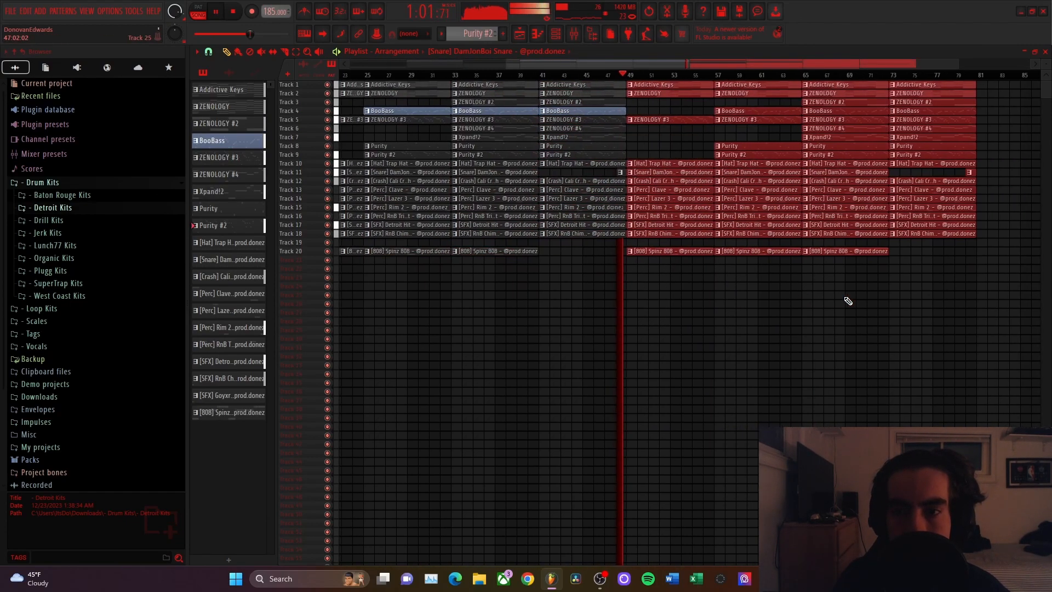
key(ctrl+b)
ctrl+click(801, 297)
- Stop playback and place the "!Donez Chain Tag MUST USE!" sample from the Tags folder at bar 8 on Track 20
scroll(745, 288, down, 4)
alt+scroll(745, 289, up, 3)
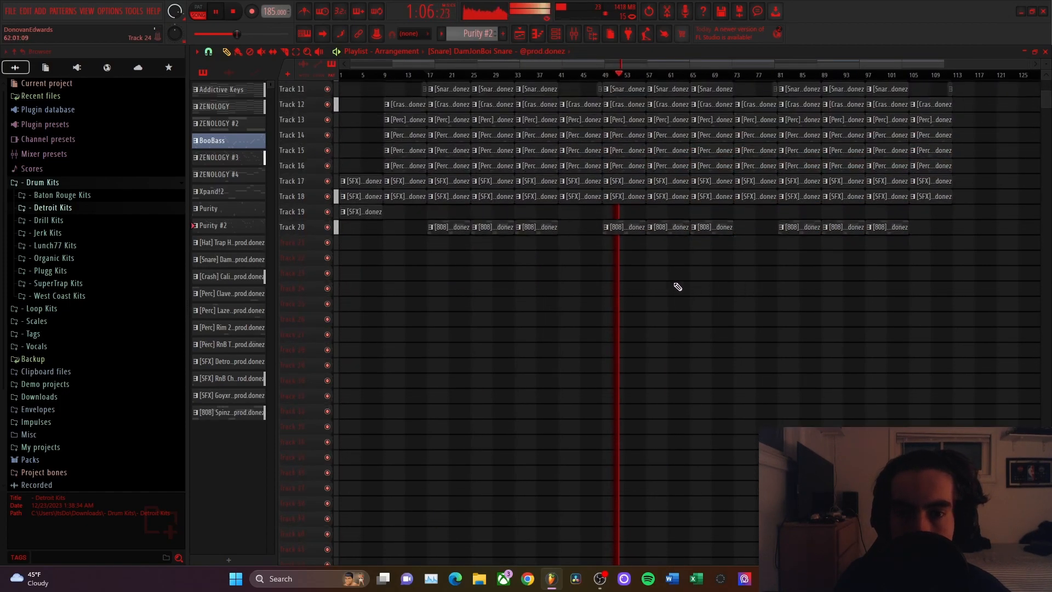
key(space)
click(36, 334)
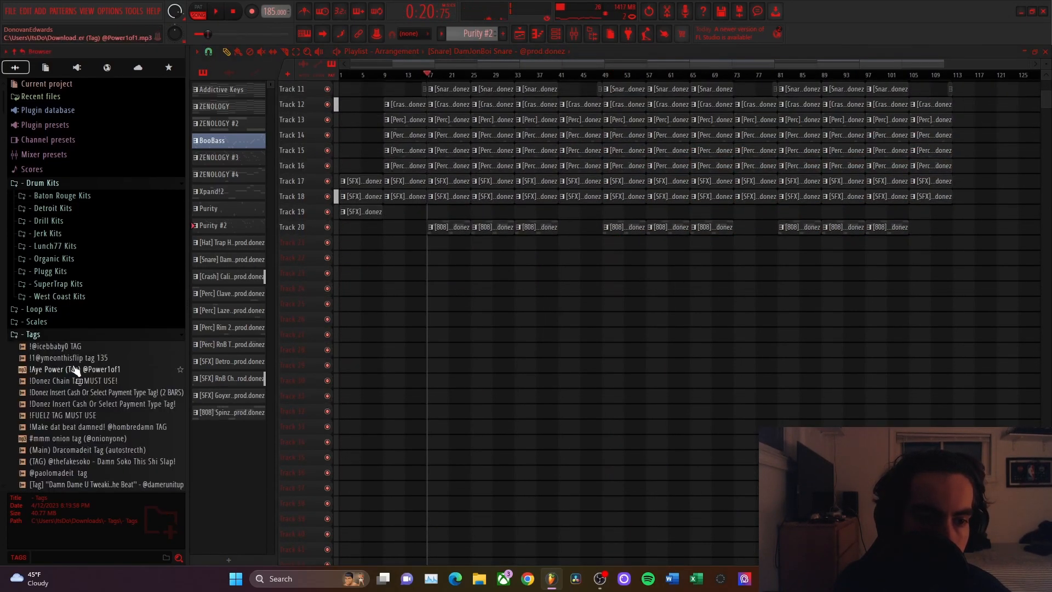
drag(76, 380, 381, 251)
ctrl+scroll(378, 252, up, 4)
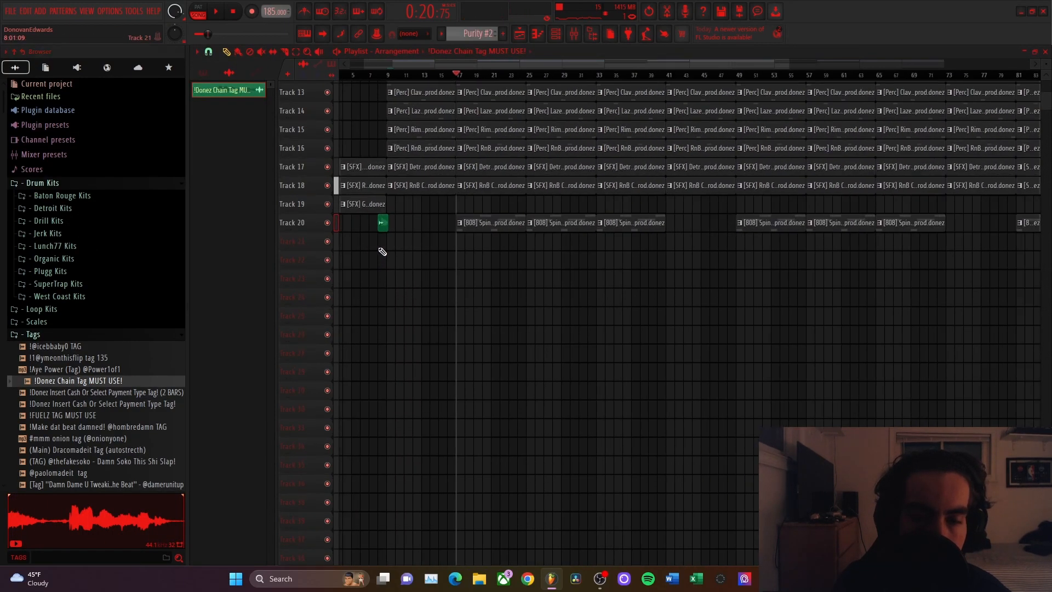
scroll(416, 244, left, 3)
scroll(459, 233, up, 2)
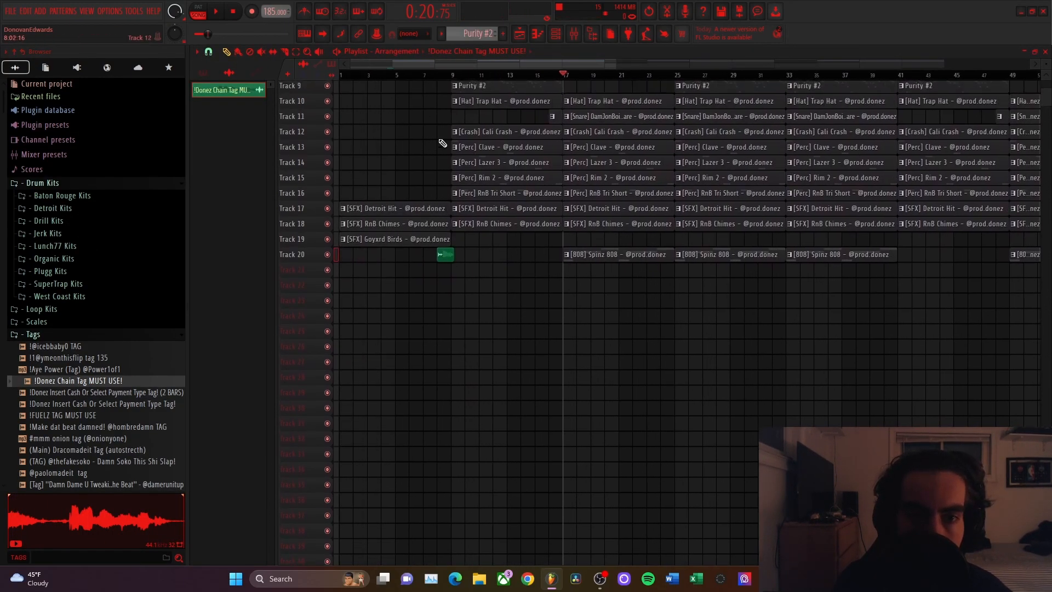
- Route the Donez Chain tag channel to mixer insert 21 and return to the playlist
key(F9)
right_click(745, 197)
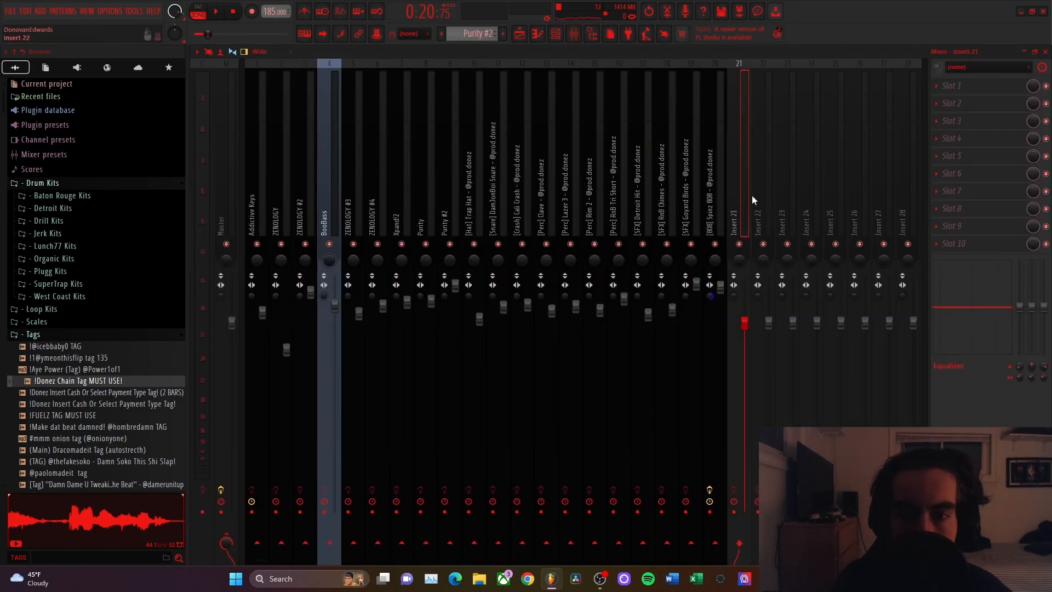
mouse_move(778, 182)
click(883, 185)
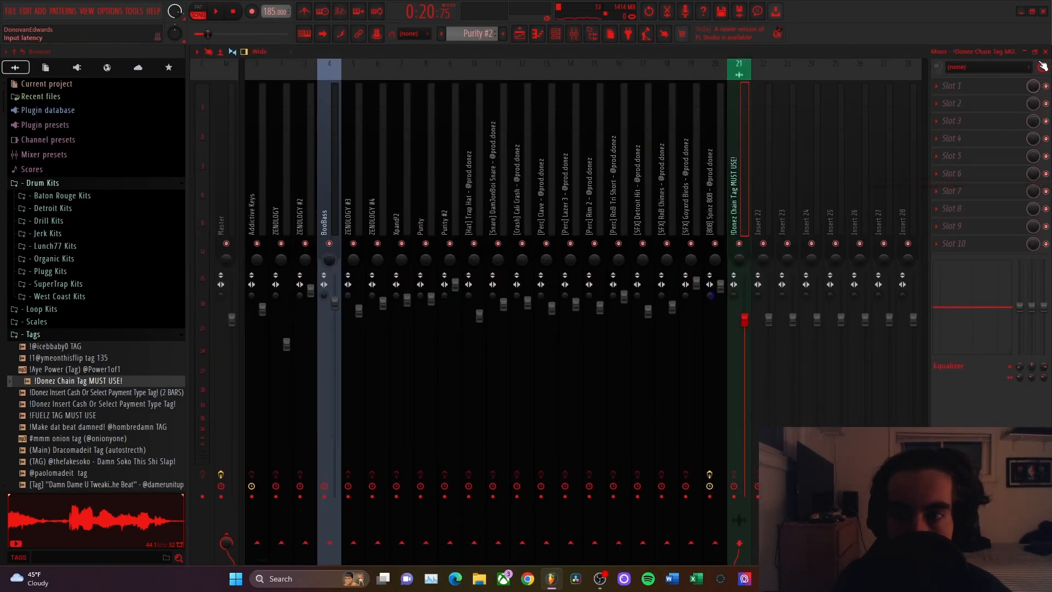
click(1046, 51)
- Play the arrangement from bar 8 and lower the Donez Chain tag's mixer volume to about 89% (-2.6 dB)
click(436, 78)
key(space)
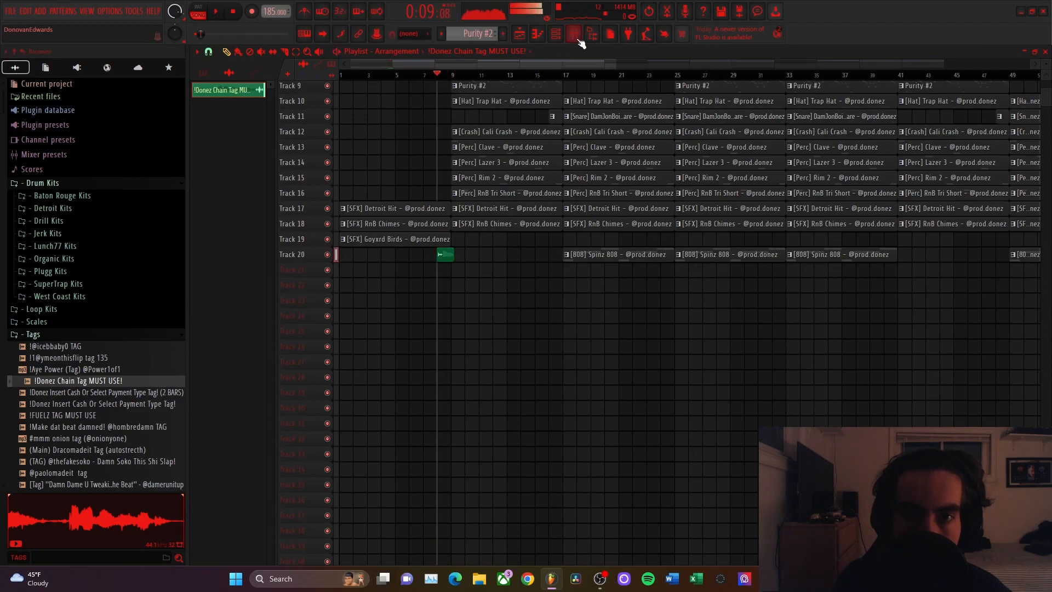
key(F9)
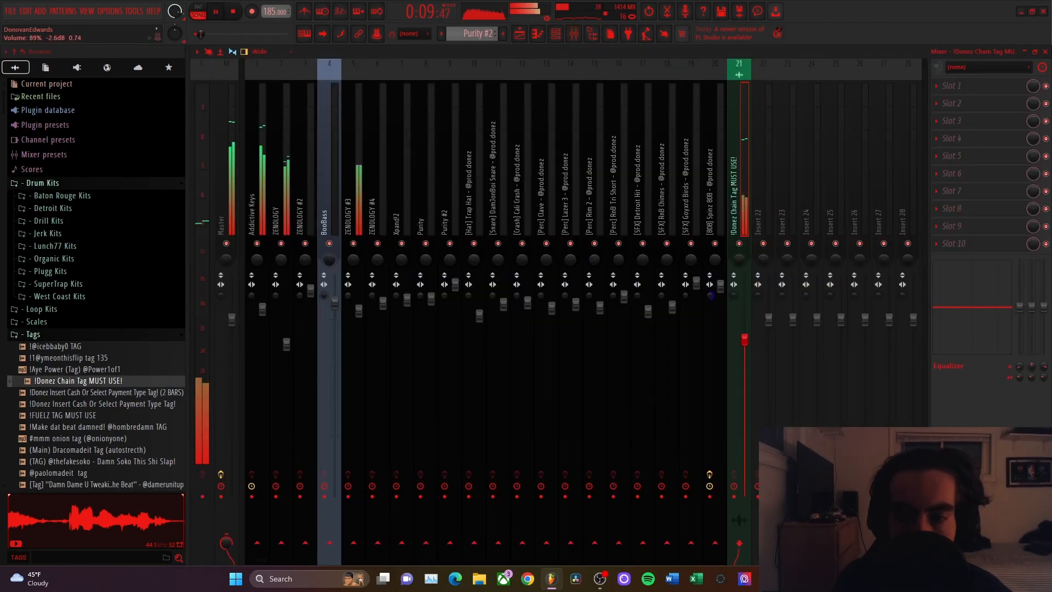
drag(745, 320, 748, 338)
click(1045, 52)
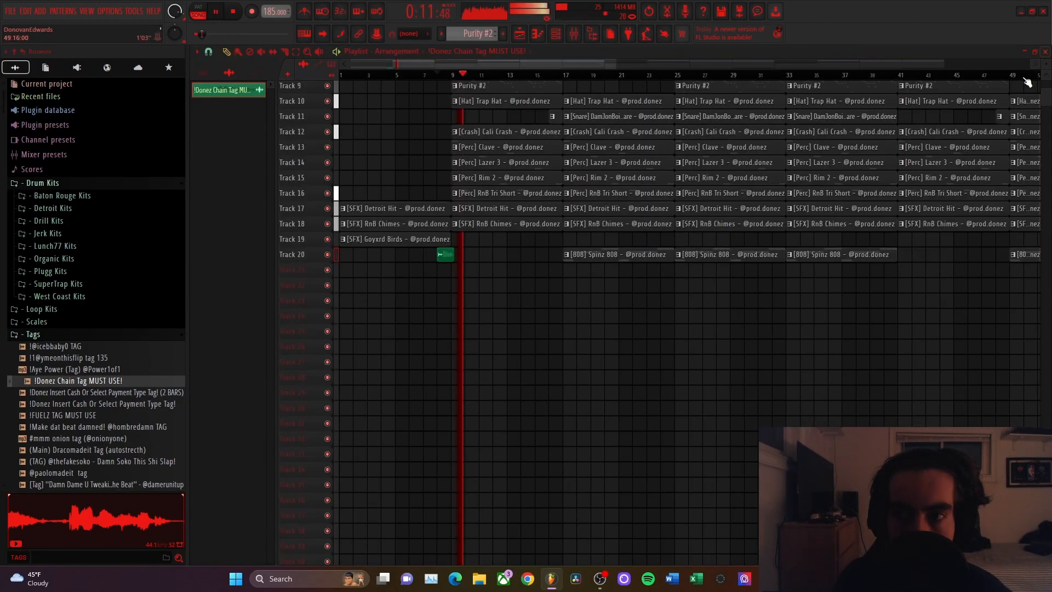
- Stop playback and look over the full arrangement from Track 1 down to the 808 and tag clips on Track 20
scroll(480, 255, down, 3)
scroll(482, 261, up, 4)
scroll(482, 261, up, 1)
key(space)
scroll(481, 241, down, 1)
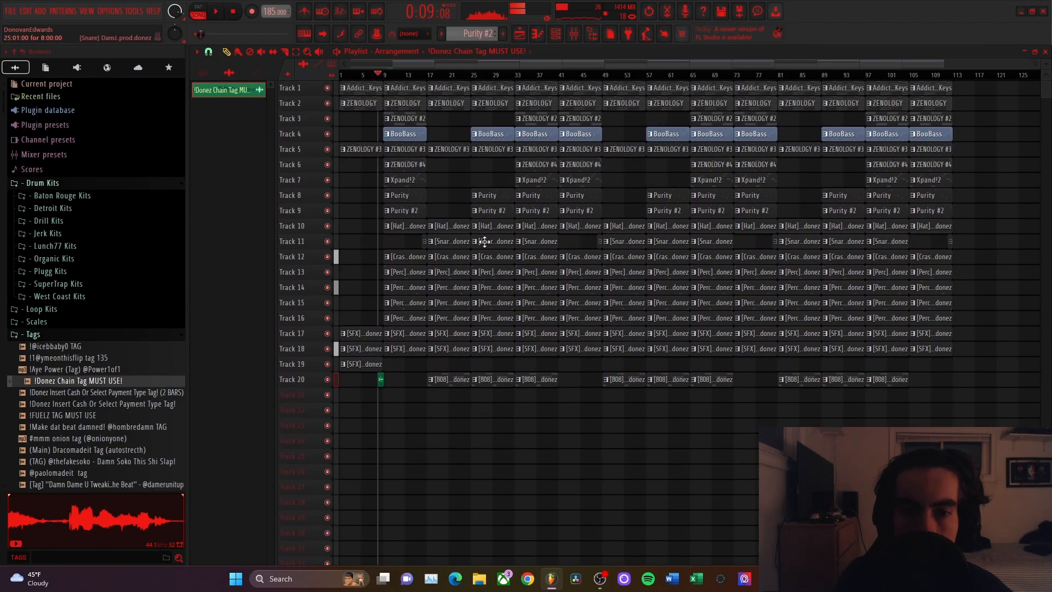
scroll(487, 242, down, 1)
key(space)
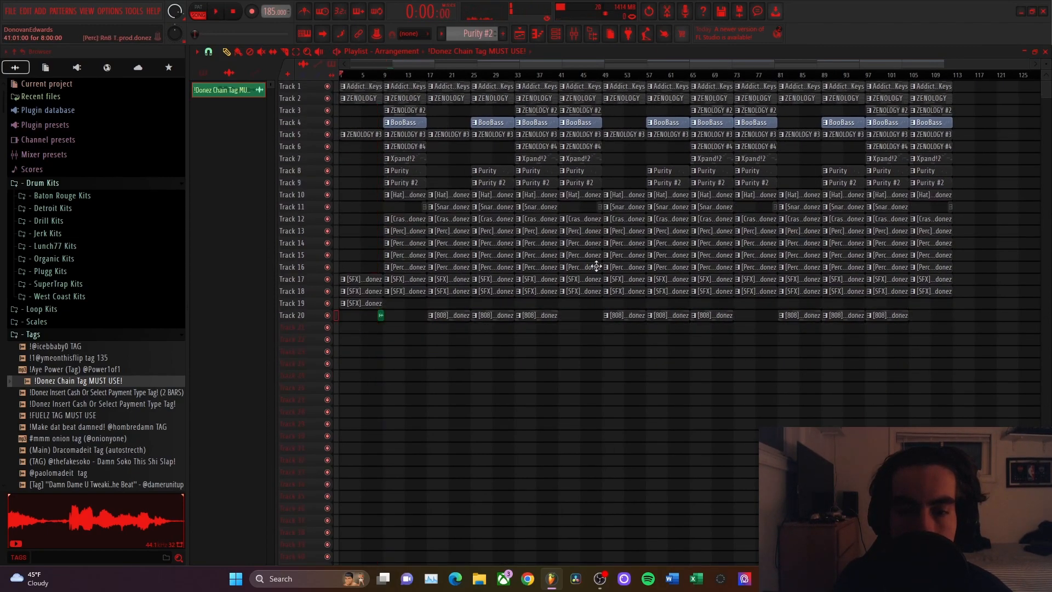